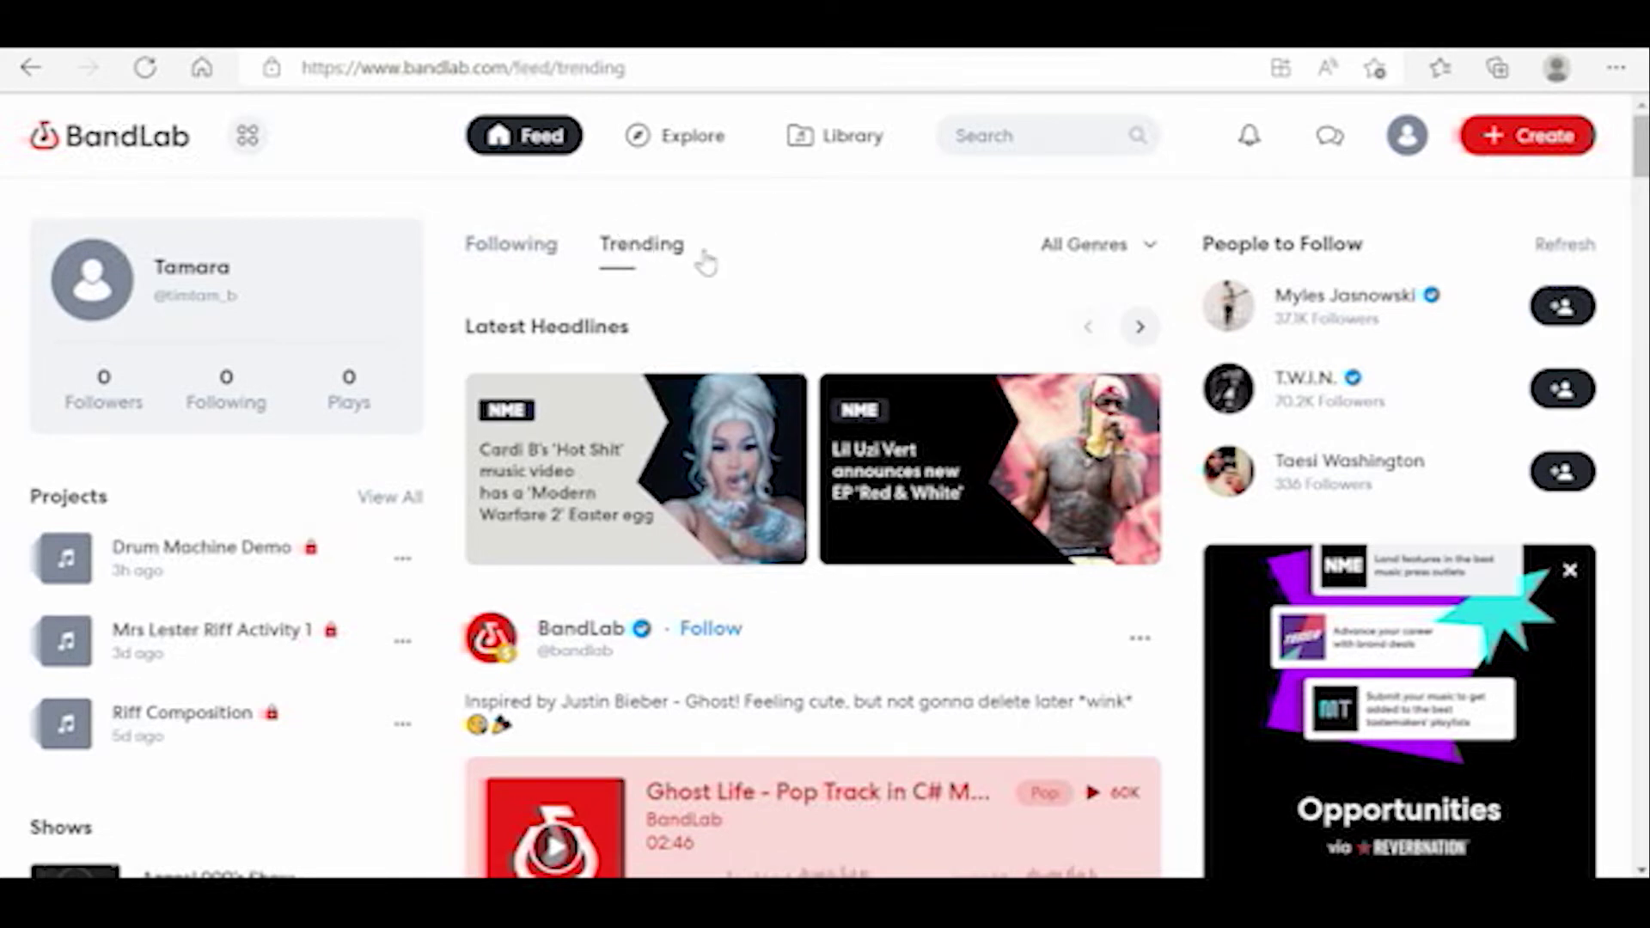
# - Start a new BandLab project from the feed's Create button
pyautogui.click(1514, 139)
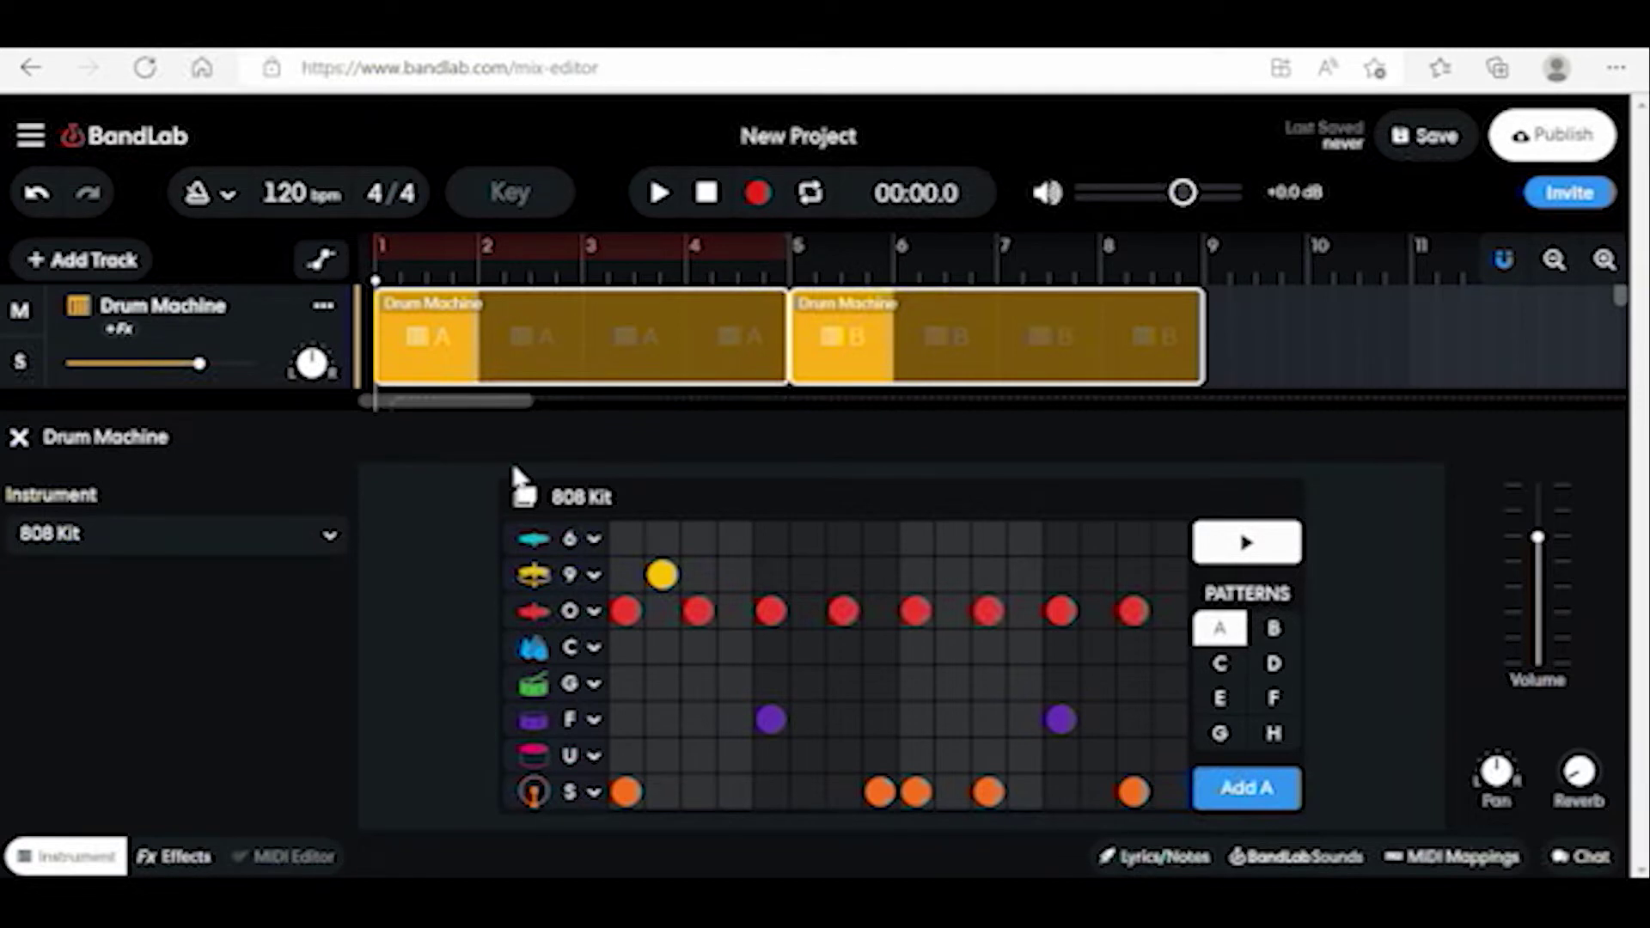
# - Cut the existing drum clips from the track and switch off every lit step in pattern A
pyautogui.rightClick(435, 343)
pyautogui.click(464, 375)
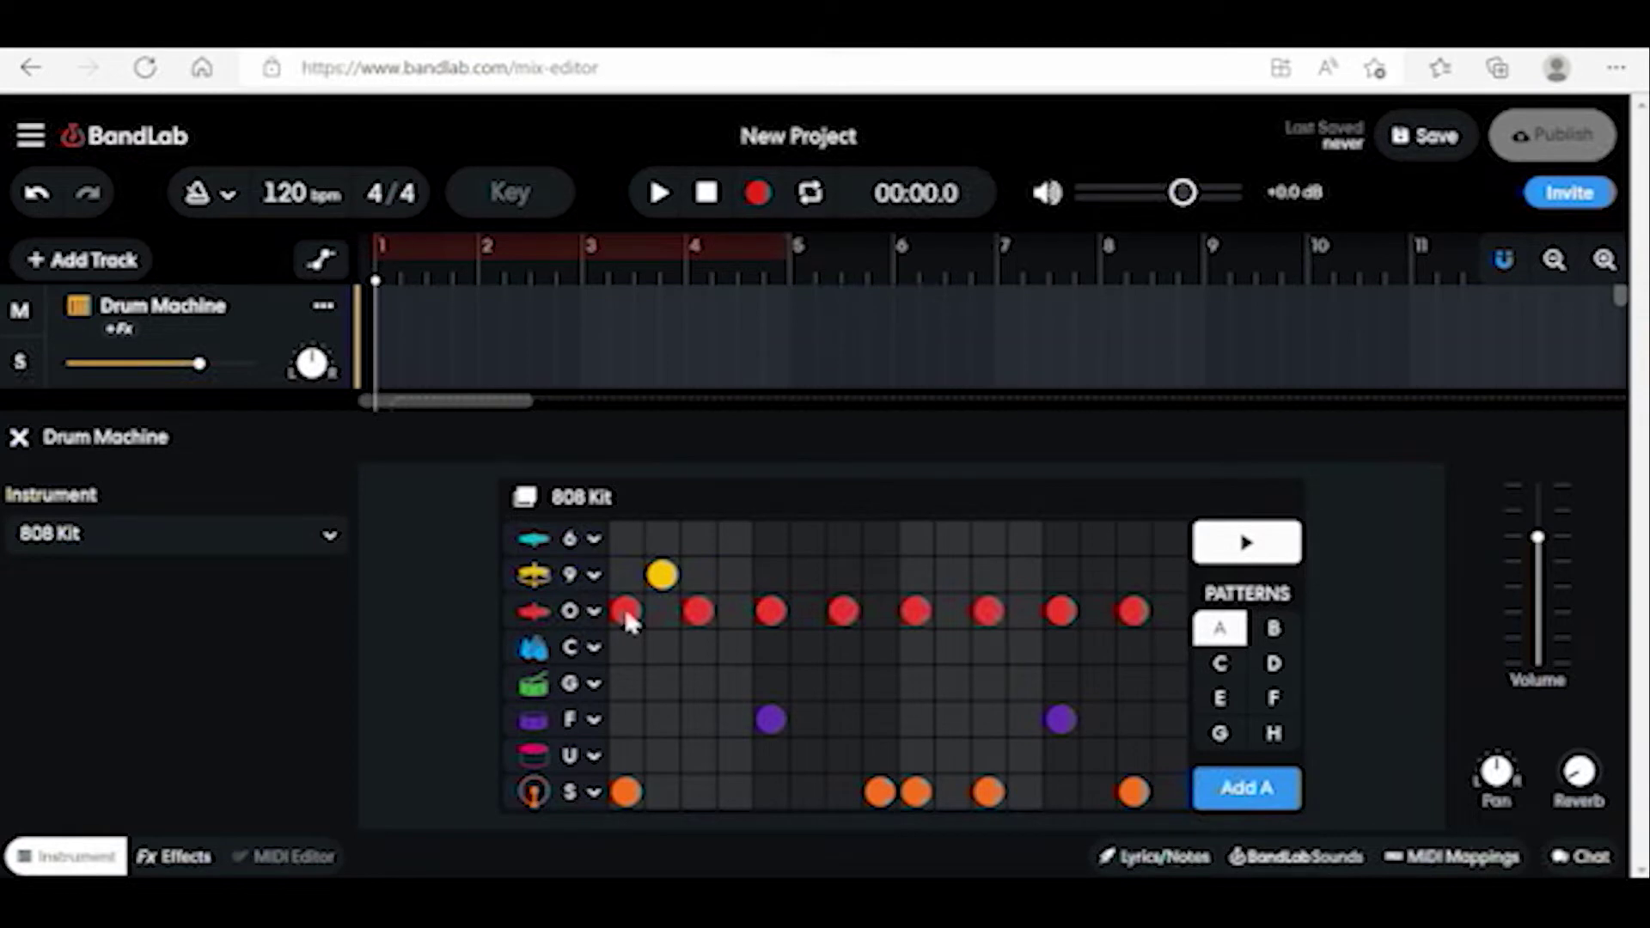
pyautogui.moveTo(623, 605); pyautogui.dragTo(1019, 612)
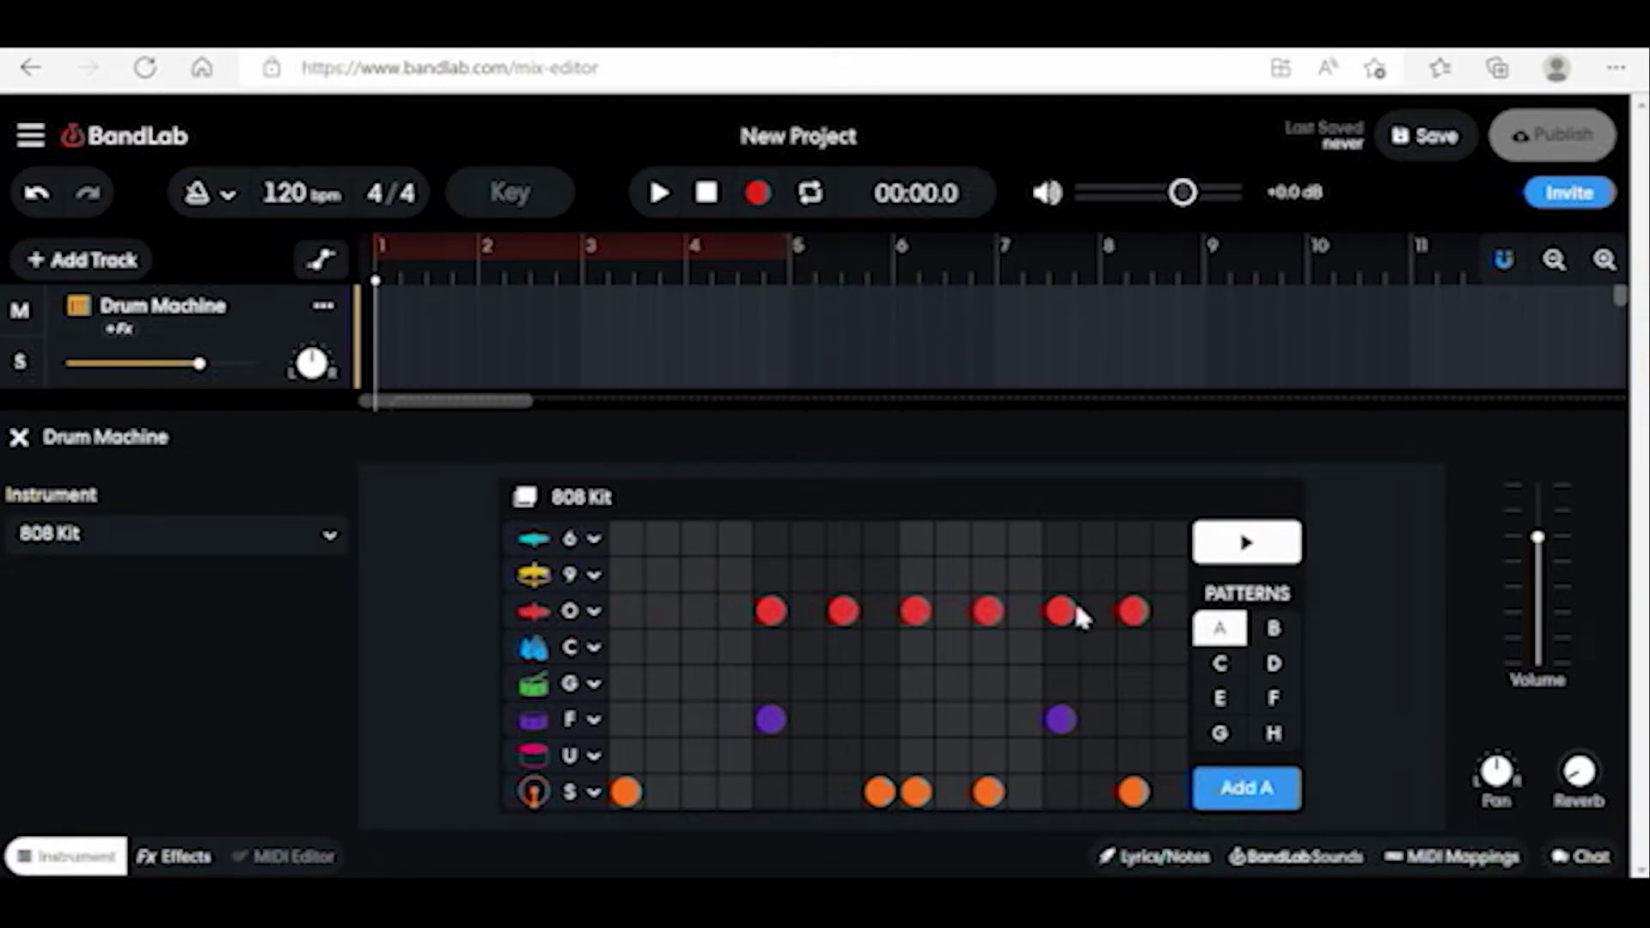
pyautogui.click(1061, 720)
pyautogui.click(989, 792)
pyautogui.click(915, 793)
pyautogui.click(880, 792)
pyautogui.click(770, 720)
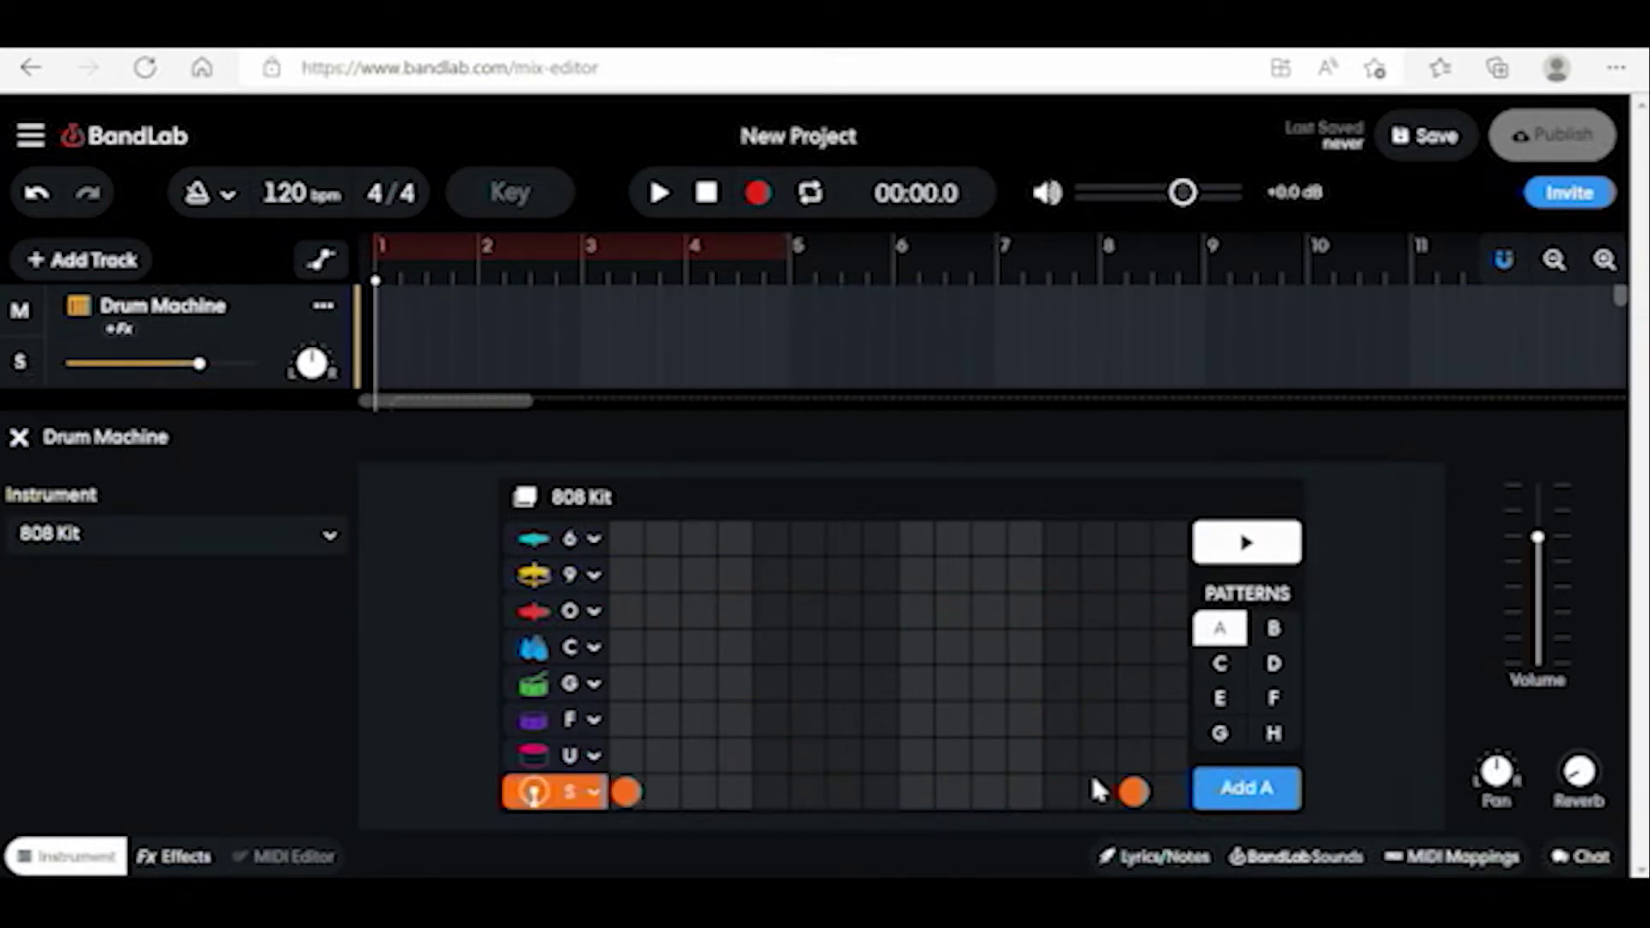
pyautogui.click(1133, 792)
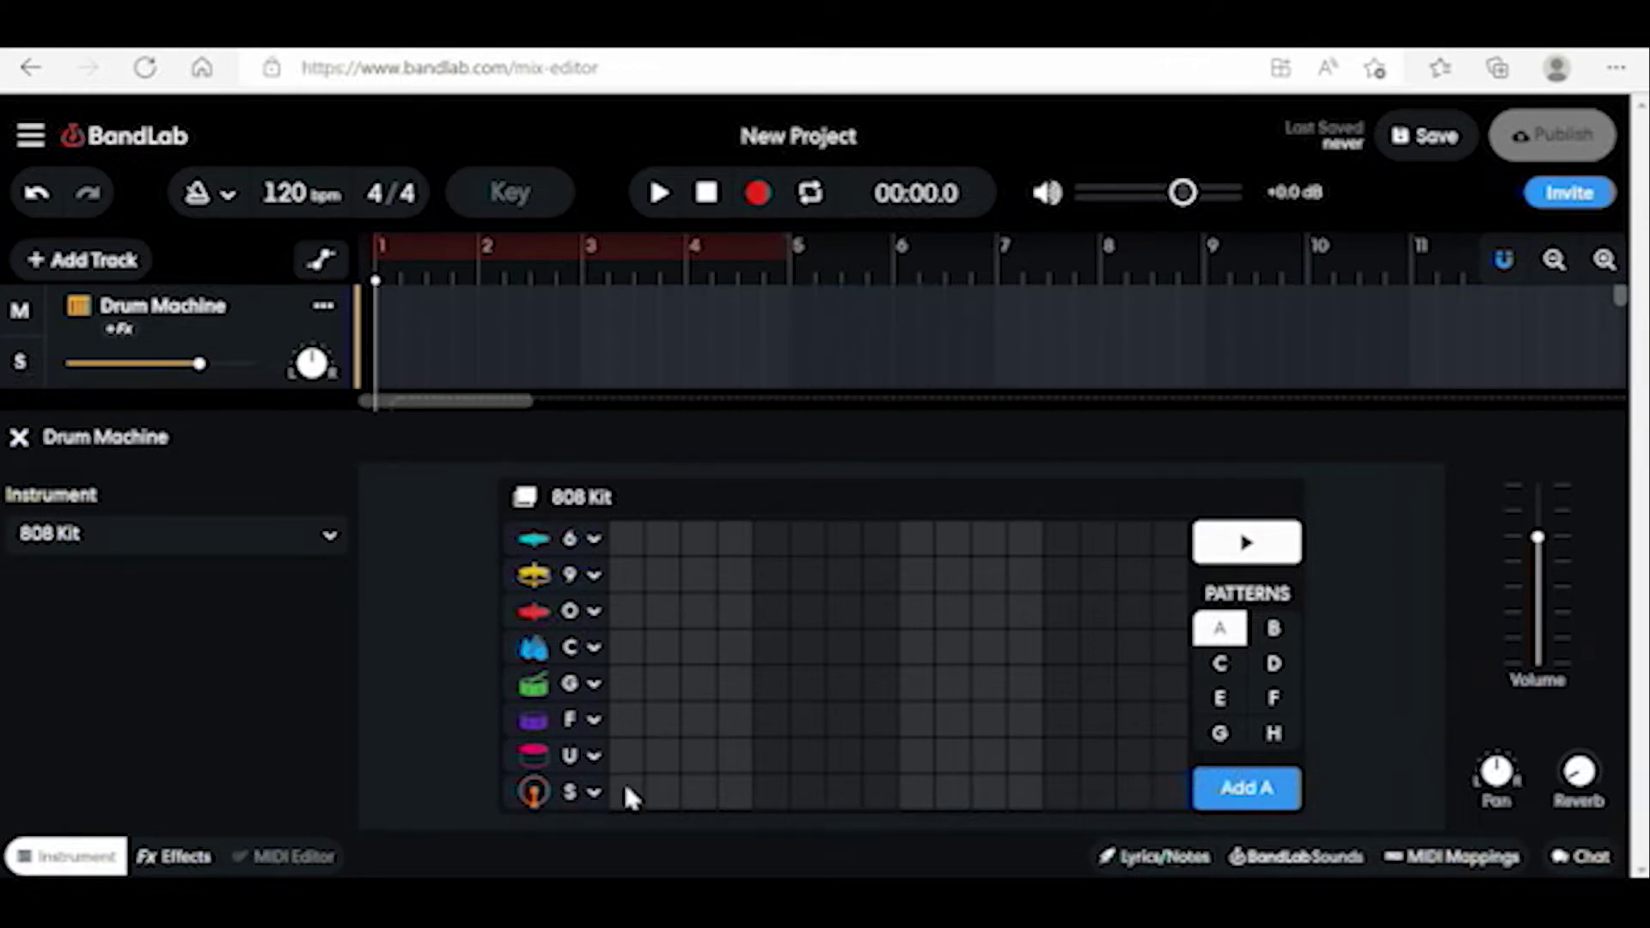
# - Loop pattern A playback and add four orange S-row hits and two purple F-row hits
pyautogui.click(1244, 547)
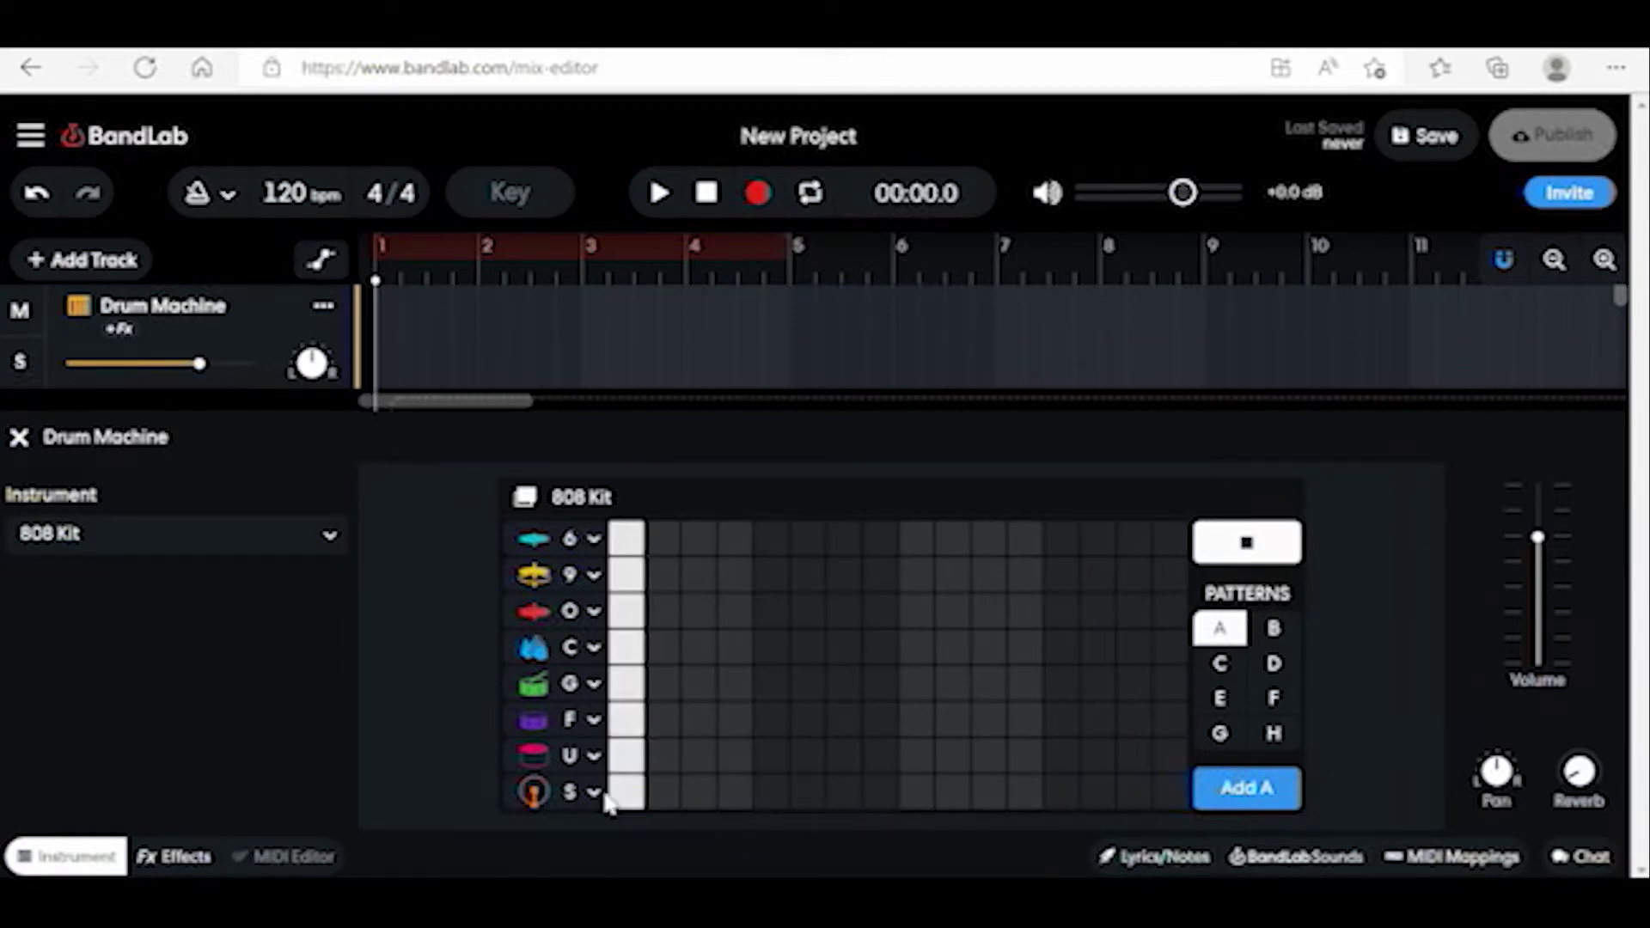
pyautogui.click(627, 791)
pyautogui.click(773, 791)
pyautogui.click(881, 792)
pyautogui.click(1059, 792)
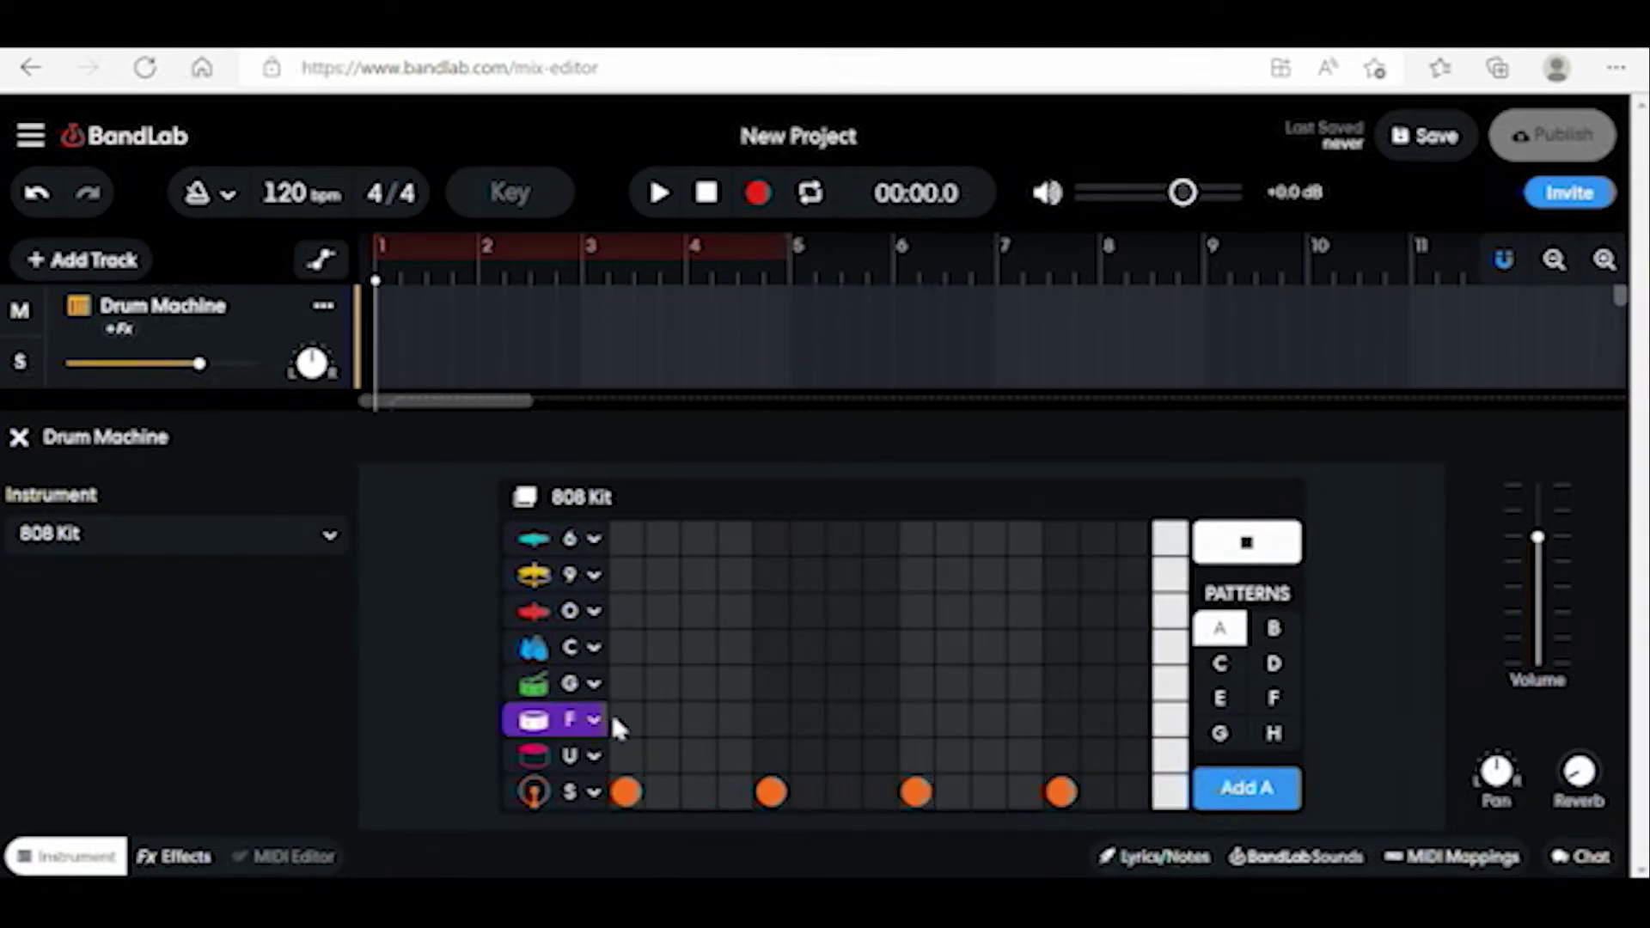
pyautogui.click(843, 720)
pyautogui.click(1129, 717)
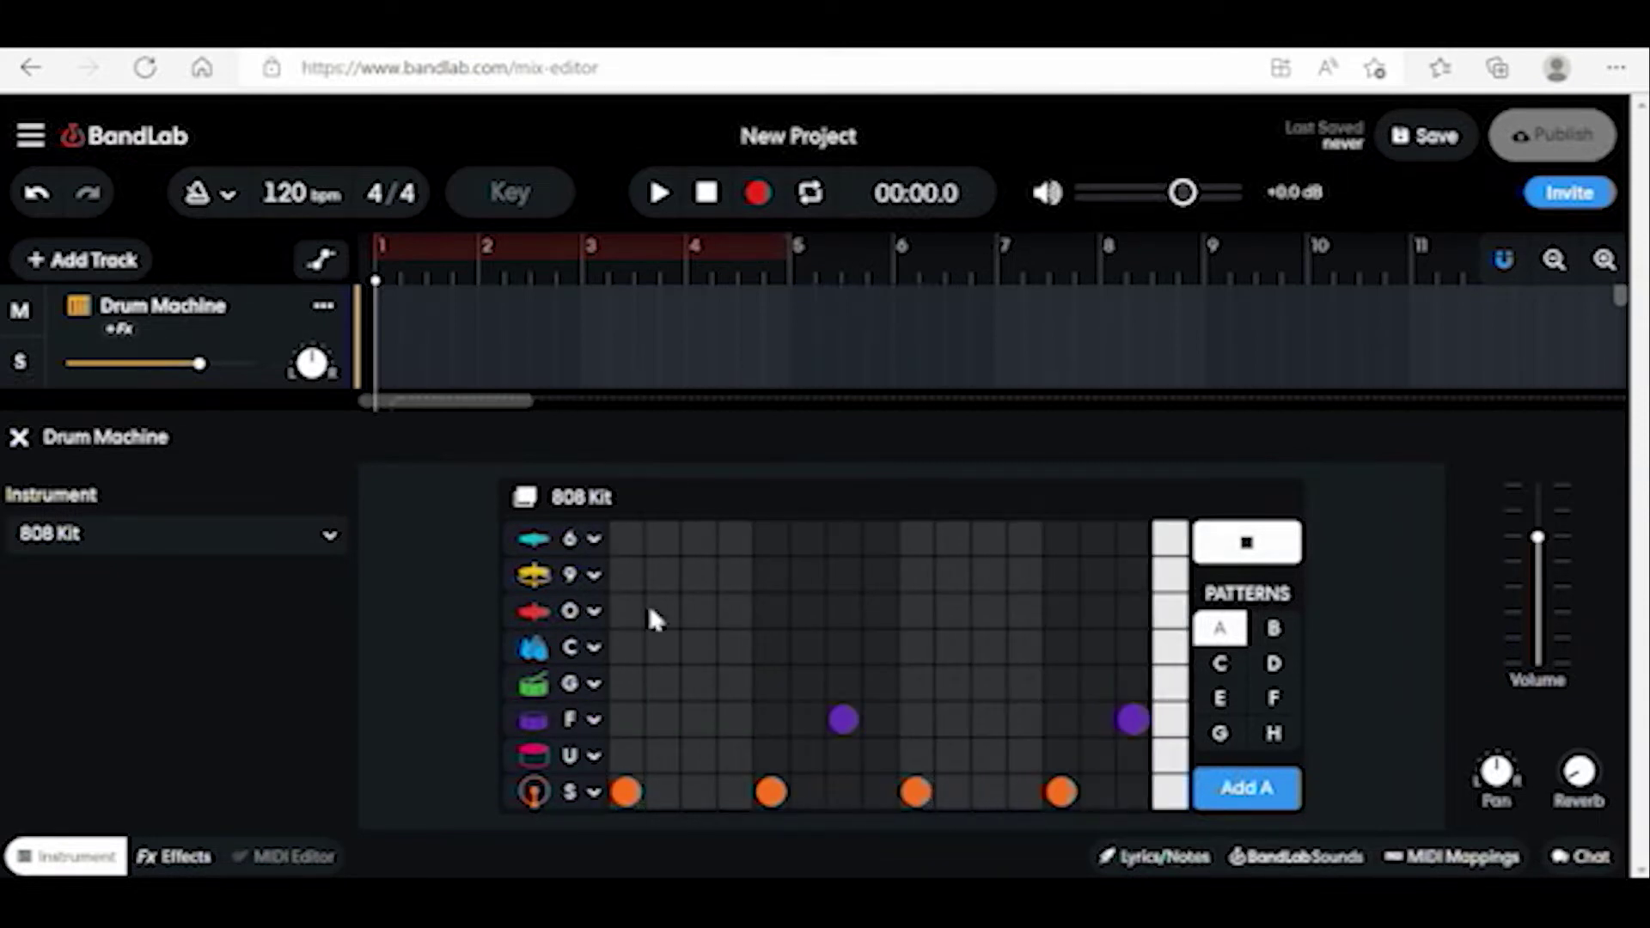
# - Add six red steps along the O row and preview the G-row drum sound
pyautogui.click(628, 611)
pyautogui.click(697, 611)
pyautogui.click(842, 611)
pyautogui.click(915, 612)
pyautogui.click(1059, 612)
pyautogui.click(1132, 613)
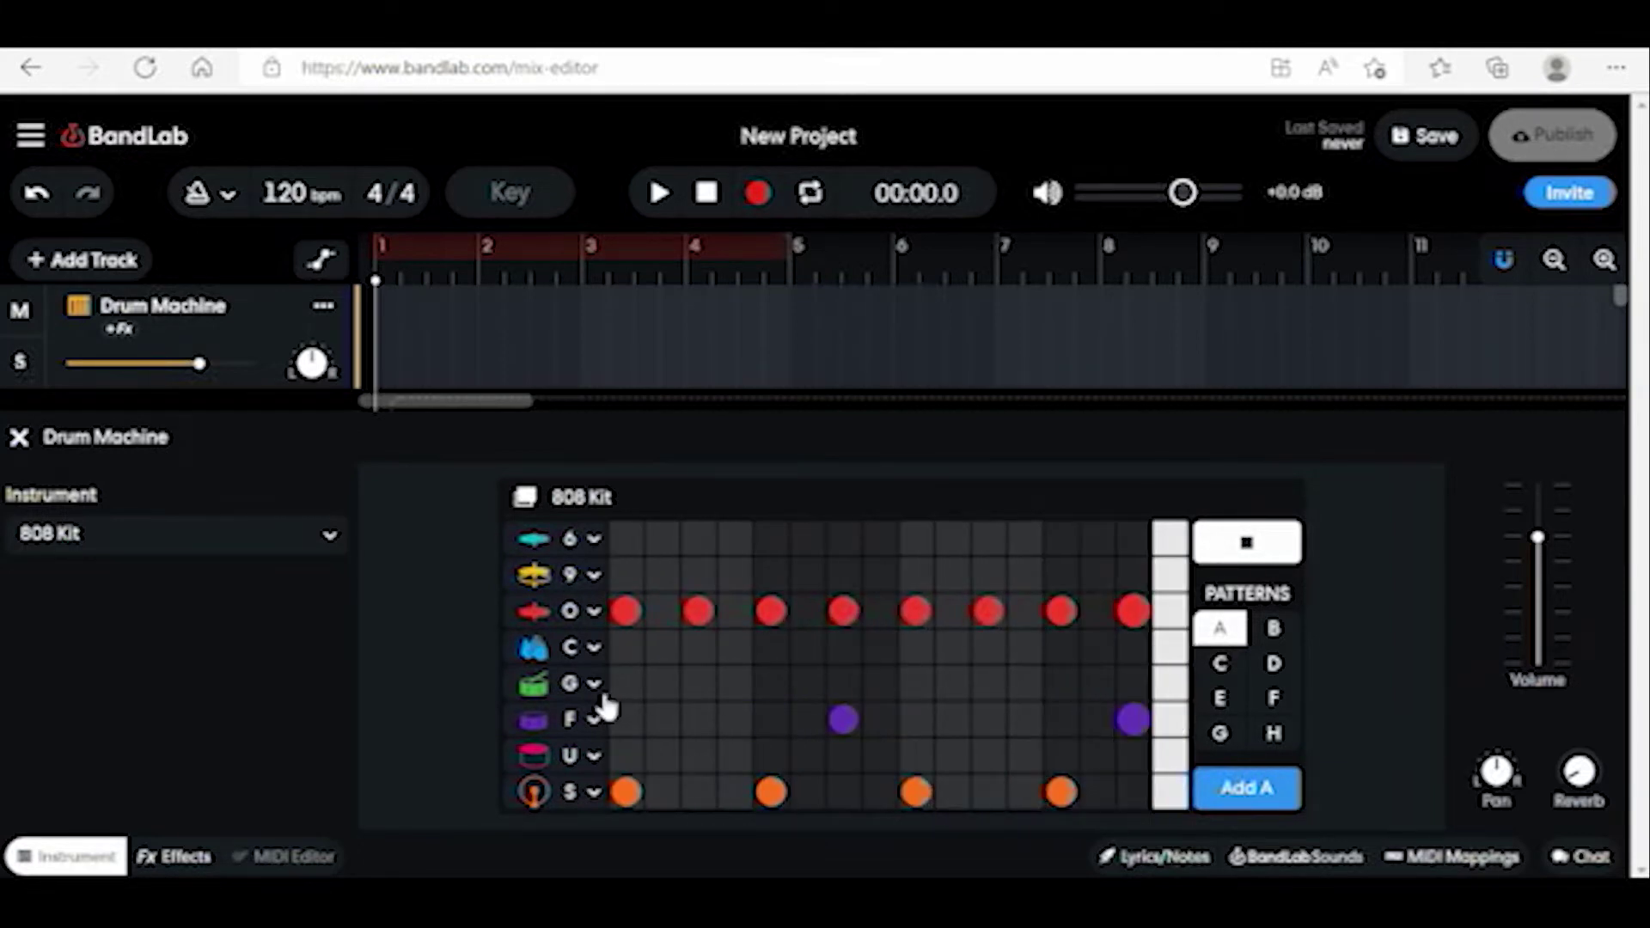
pyautogui.click(543, 683)
pyautogui.click(534, 645)
pyautogui.click(534, 683)
# - Add a yellow hit at row 9 step 2, move the last O step to a blue C-row hit, and stop playback
pyautogui.click(662, 576)
pyautogui.click(1133, 612)
pyautogui.click(1132, 648)
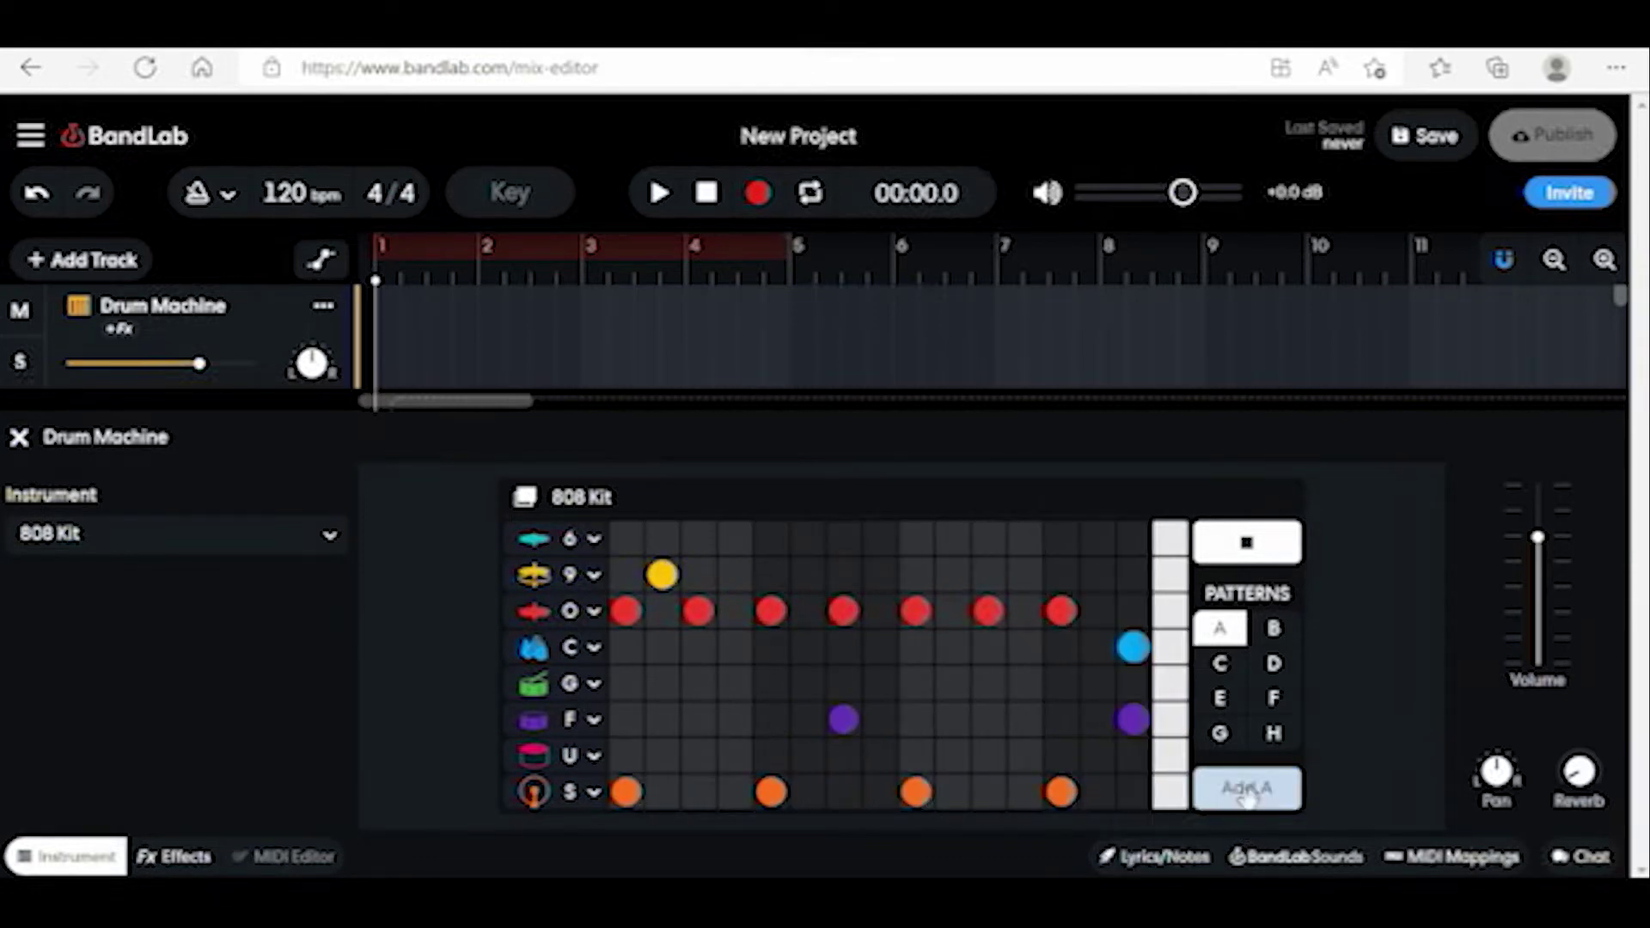
pyautogui.click(1245, 545)
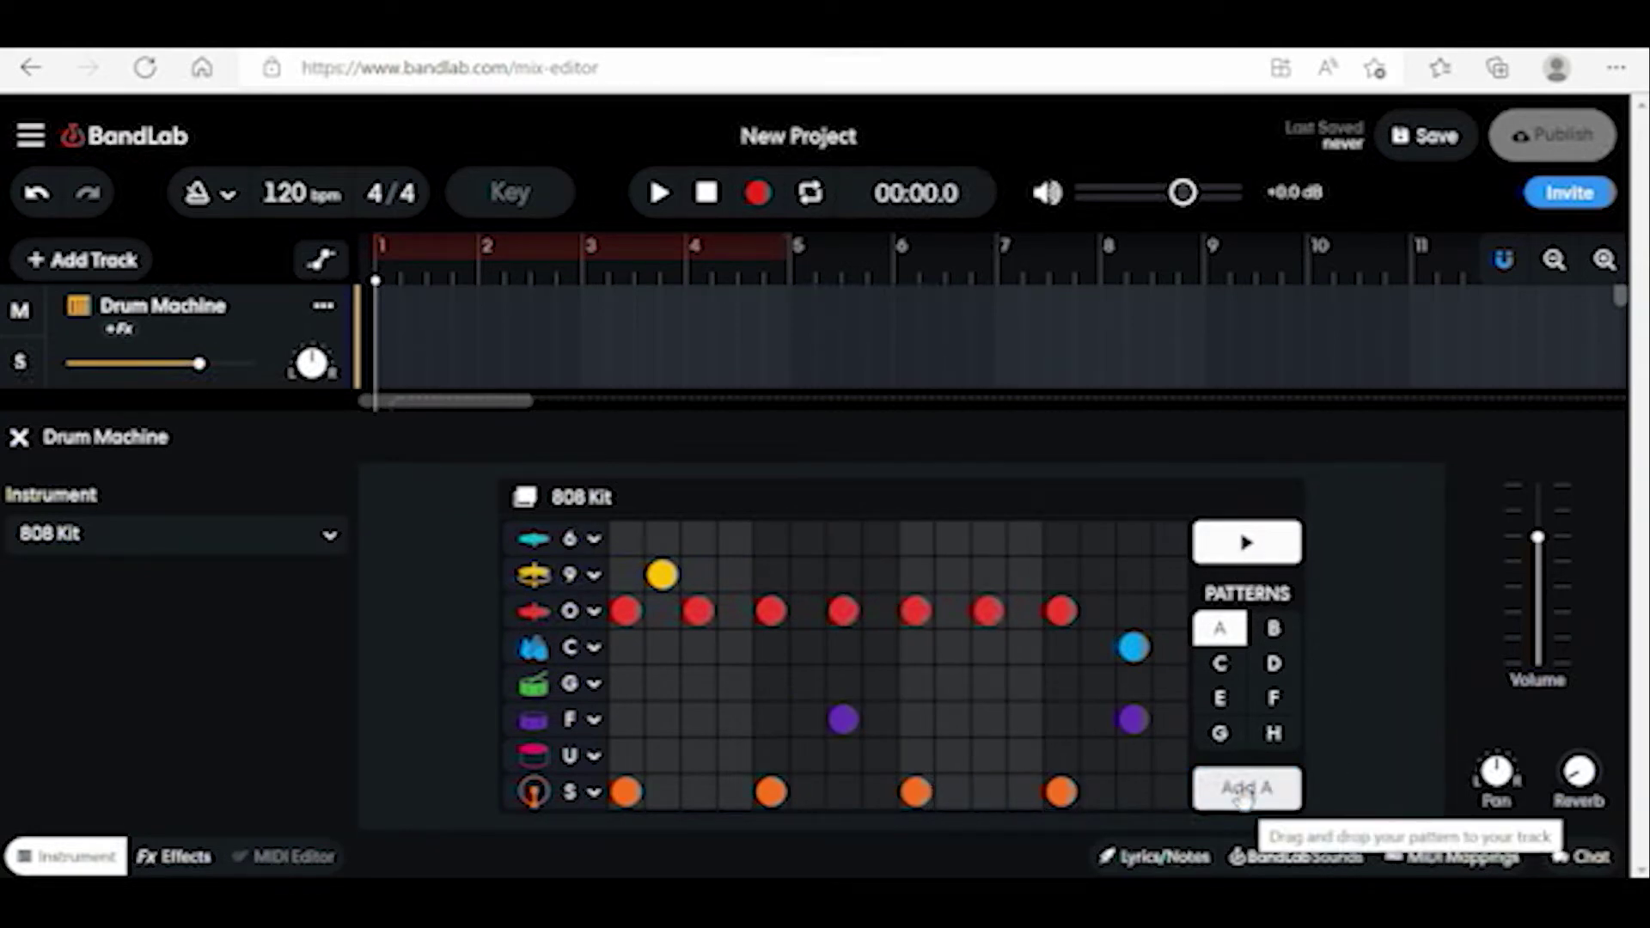
# - Place pattern A at bar 1, extend it to play twice, and loop the opening bars
pyautogui.click(1244, 796)
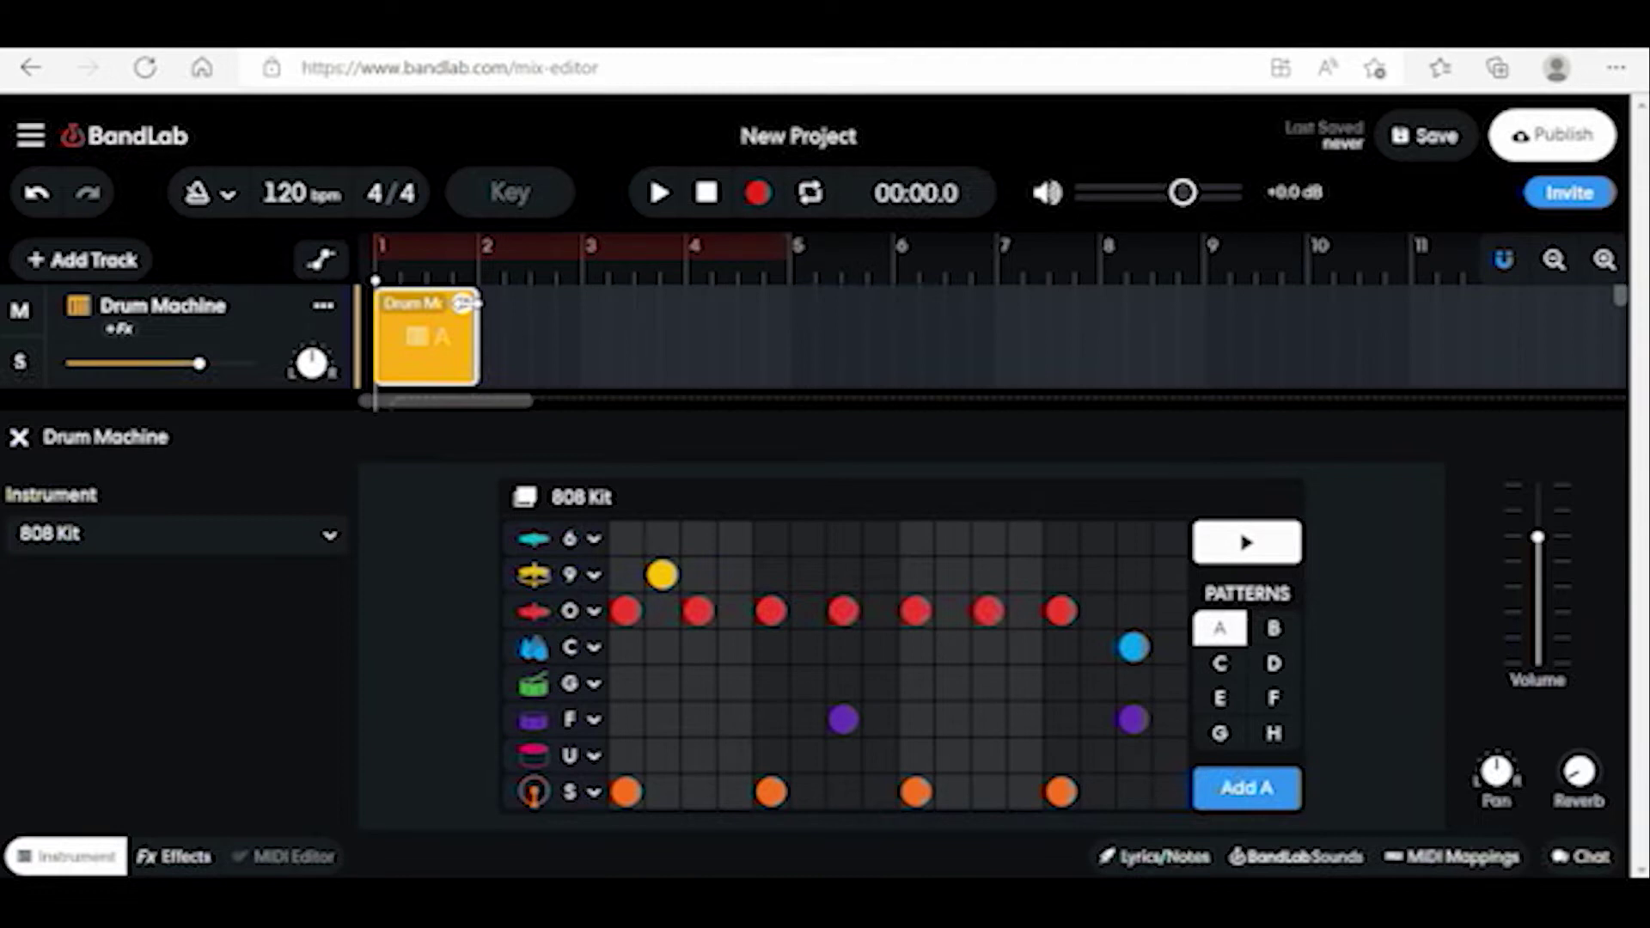
pyautogui.moveTo(467, 301); pyautogui.dragTo(575, 302)
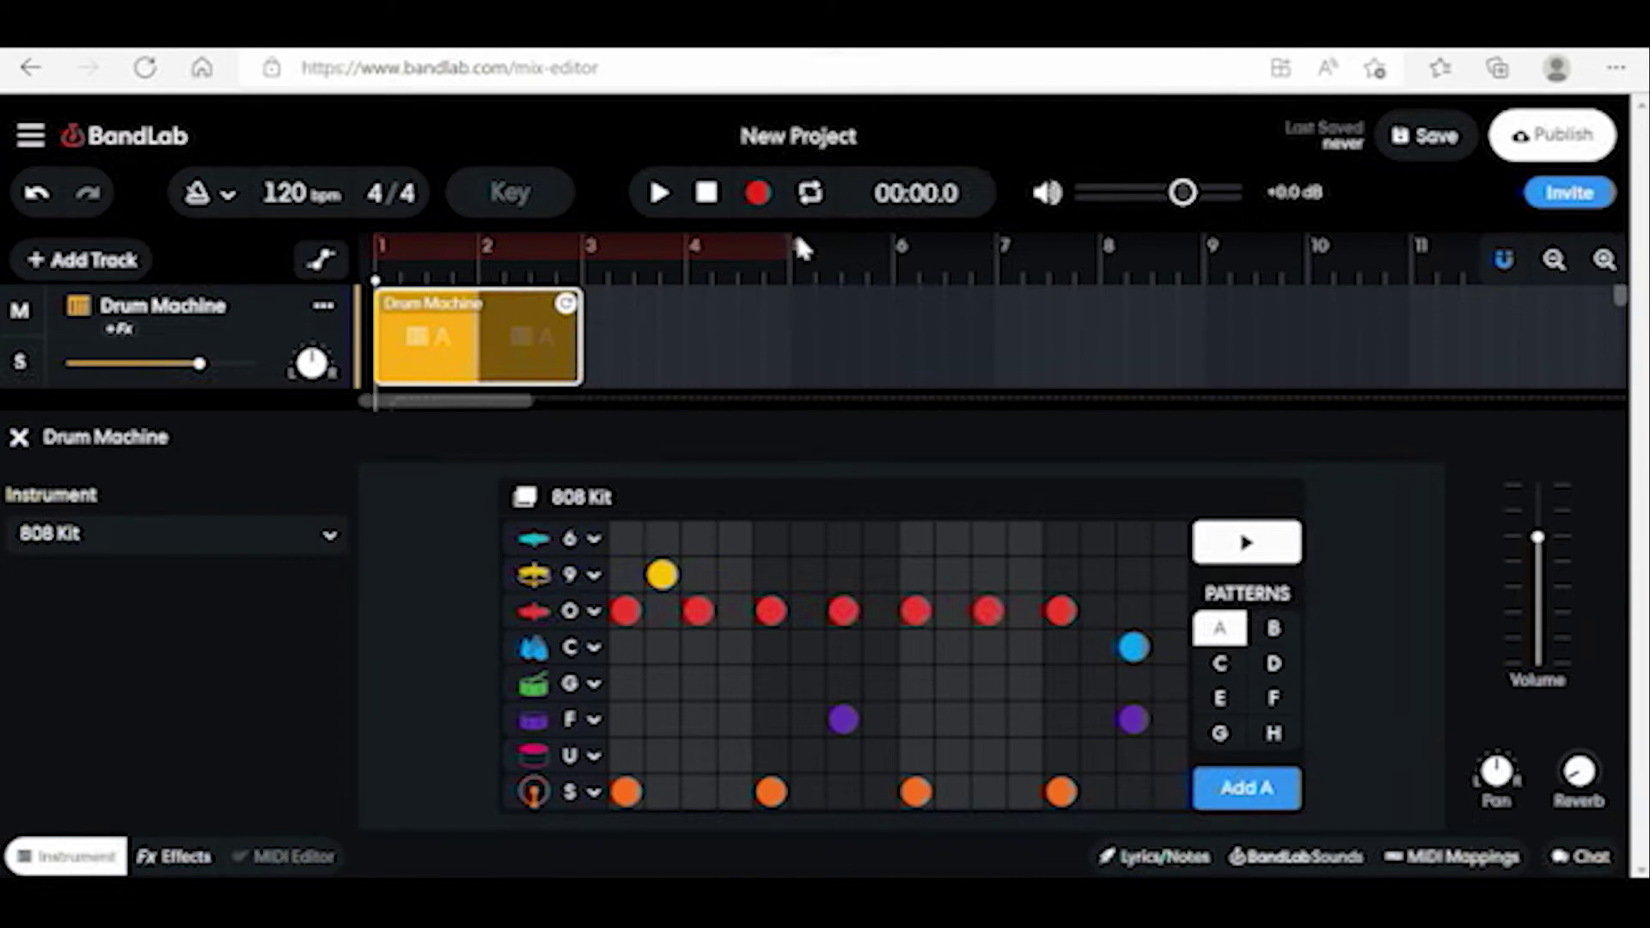
pyautogui.moveTo(811, 239)
pyautogui.mouseDown()
pyautogui.moveTo(1470, 274)
pyautogui.moveTo(1389, 309)
pyautogui.moveTo(1232, 297)
pyautogui.mouseUp()
pyautogui.click(1232, 296)
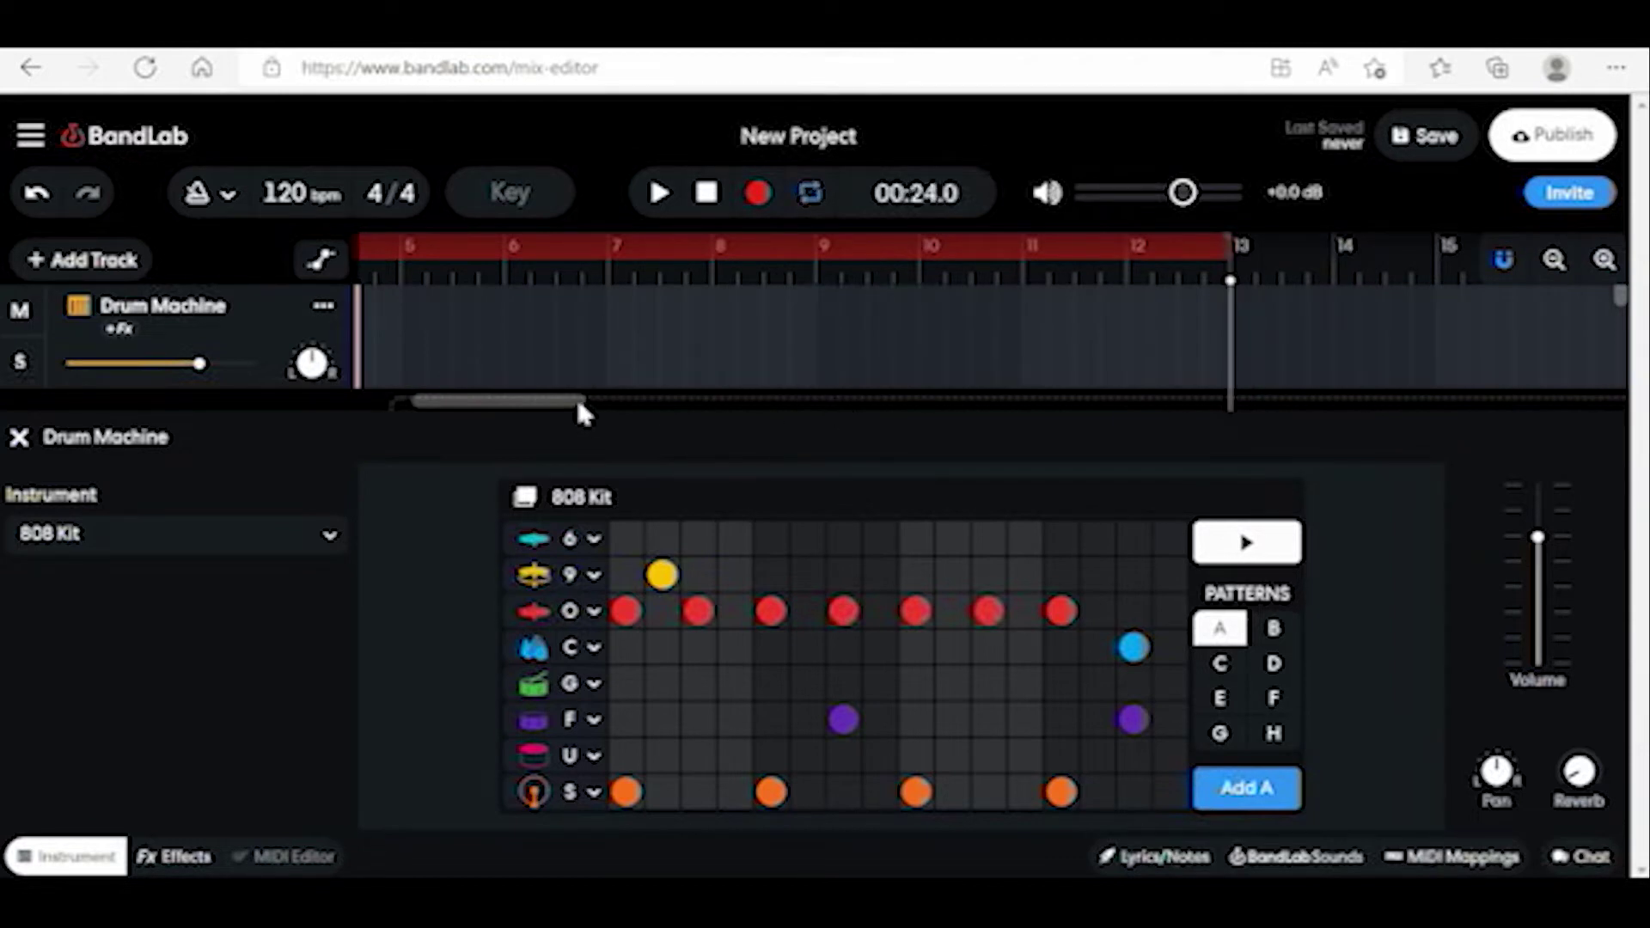
pyautogui.moveTo(570, 411); pyautogui.dragTo(486, 411)
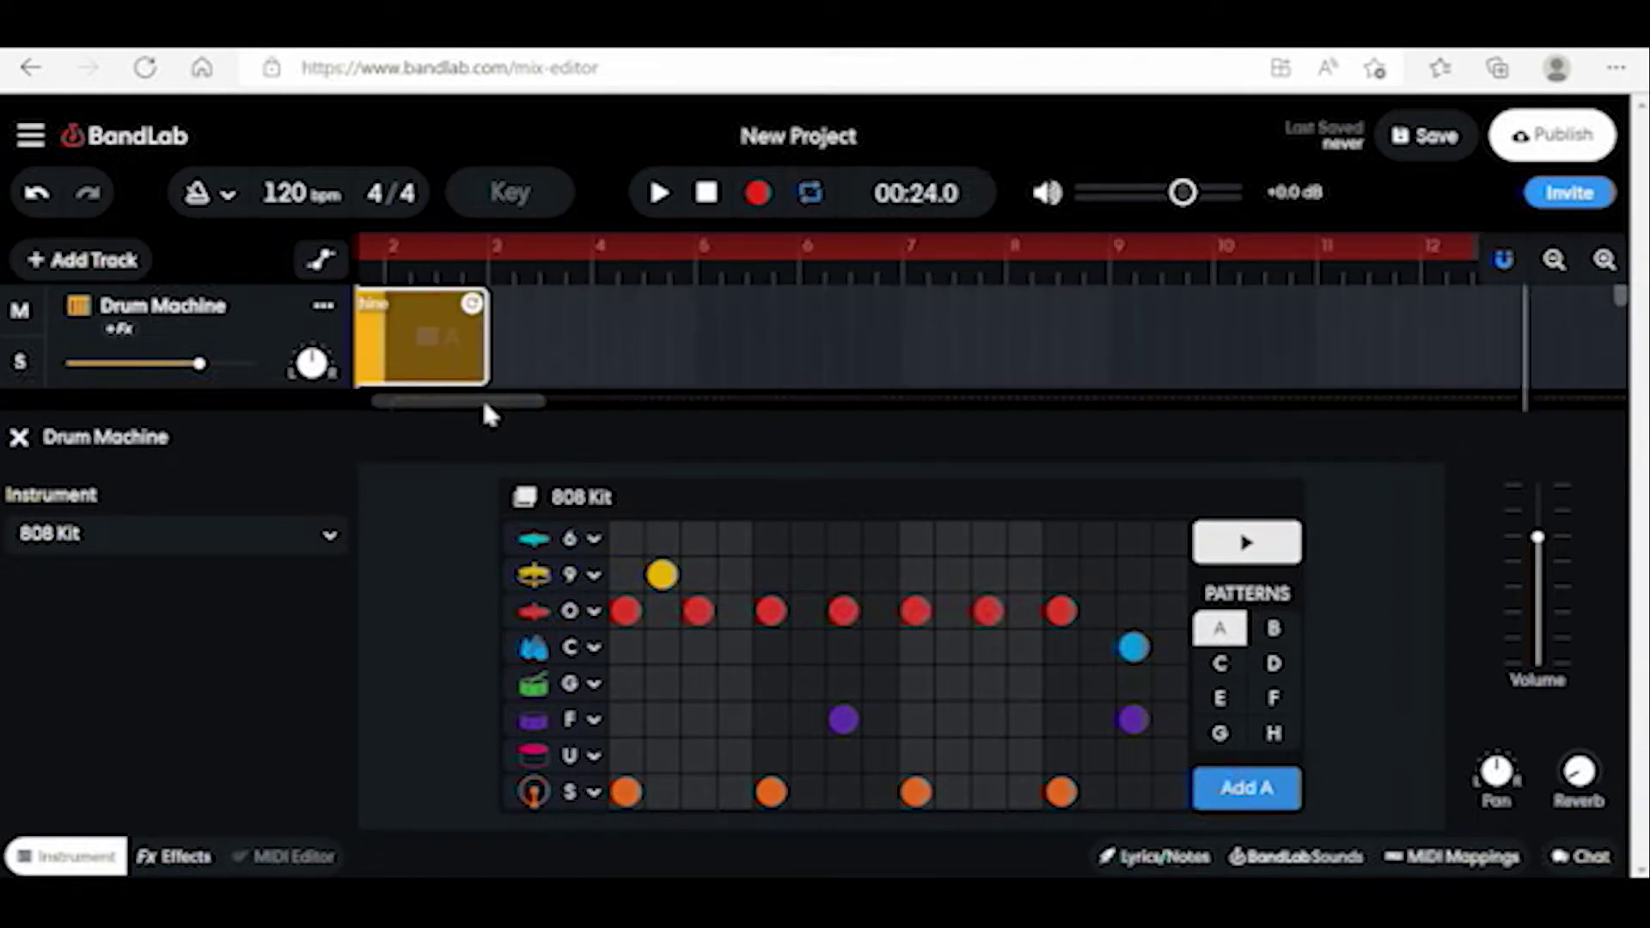
pyautogui.click(808, 194)
pyautogui.click(808, 194)
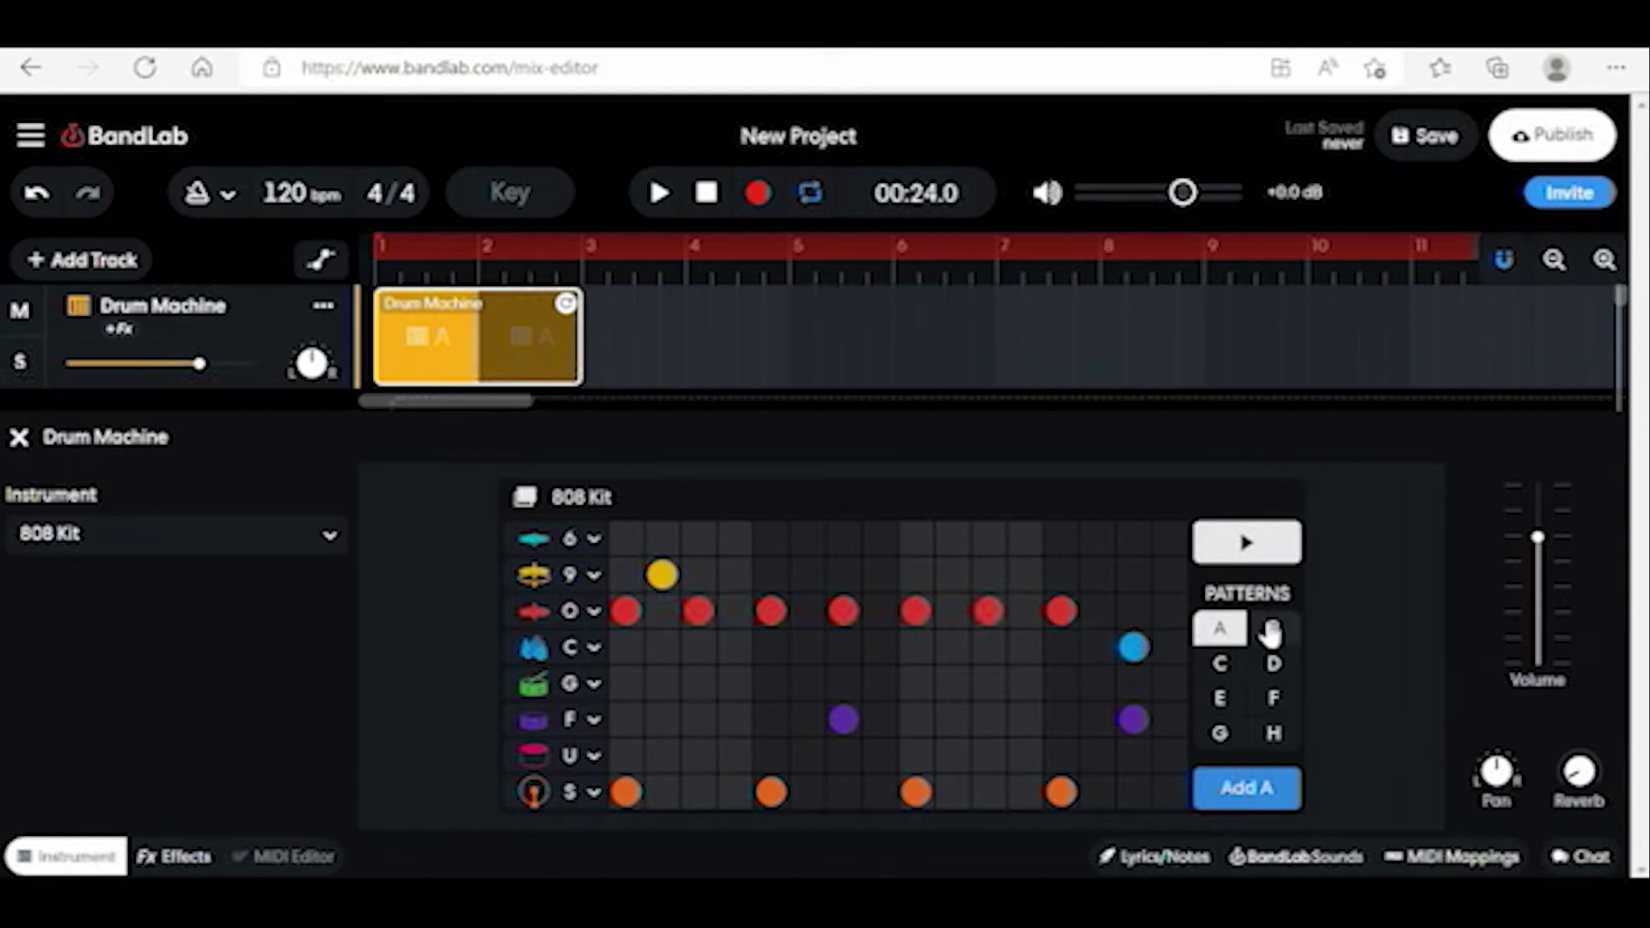
# - Switch to pattern B and clear all of its existing steps
pyautogui.click(1271, 632)
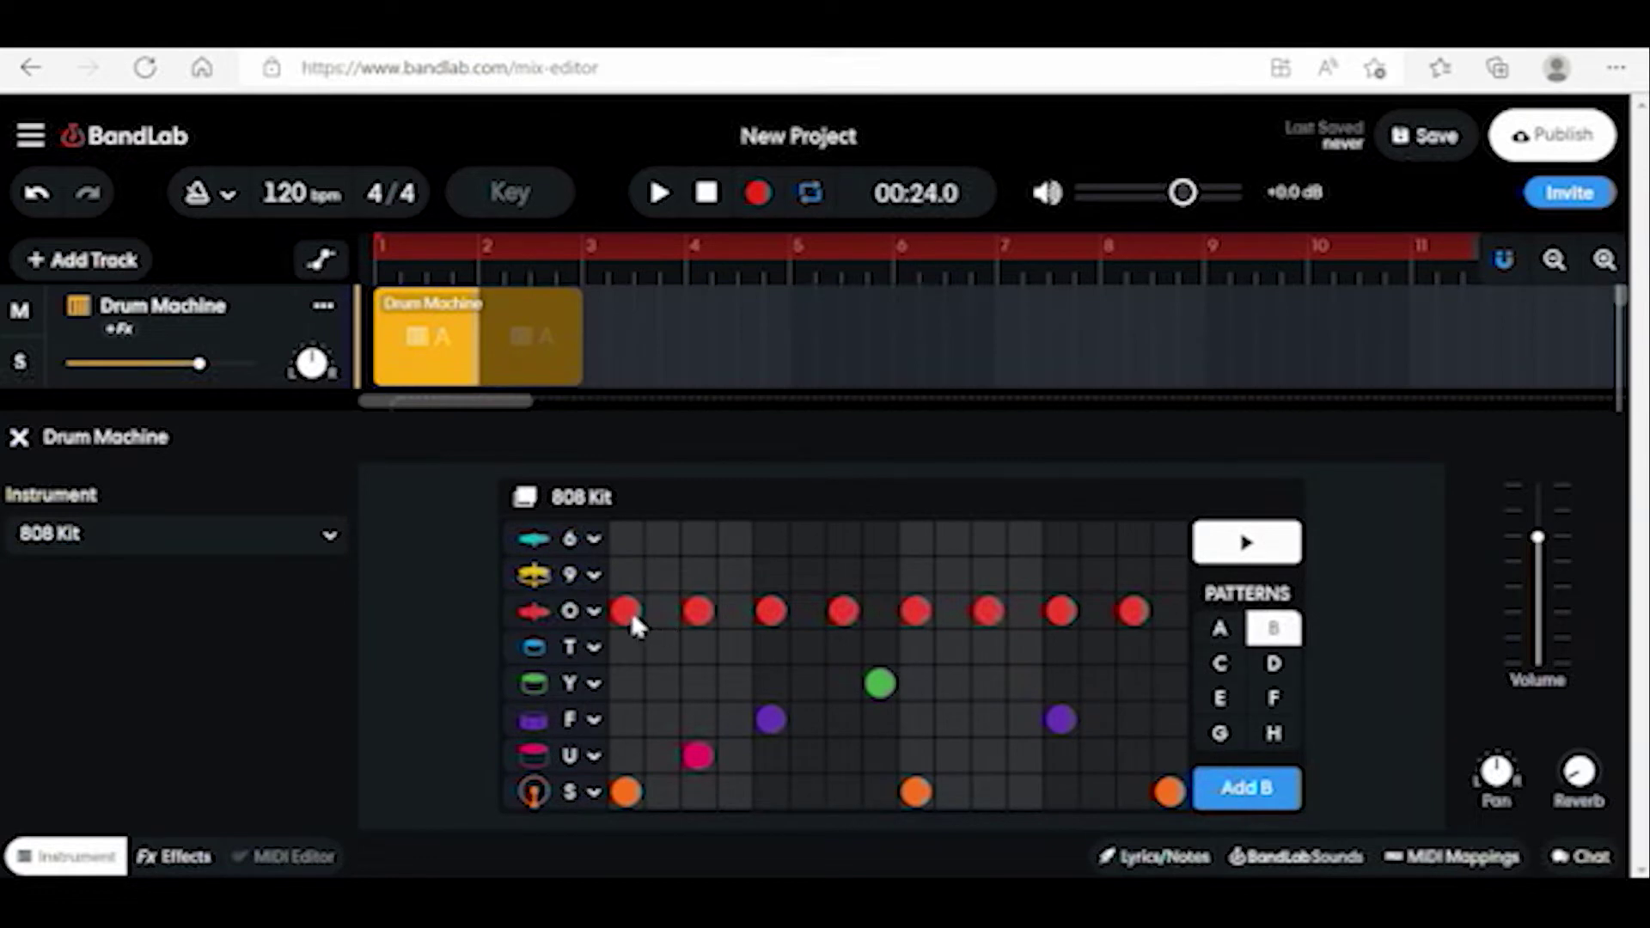
pyautogui.moveTo(628, 607)
pyautogui.mouseDown()
pyautogui.moveTo(1133, 614)
pyautogui.moveTo(1054, 727)
pyautogui.mouseUp()
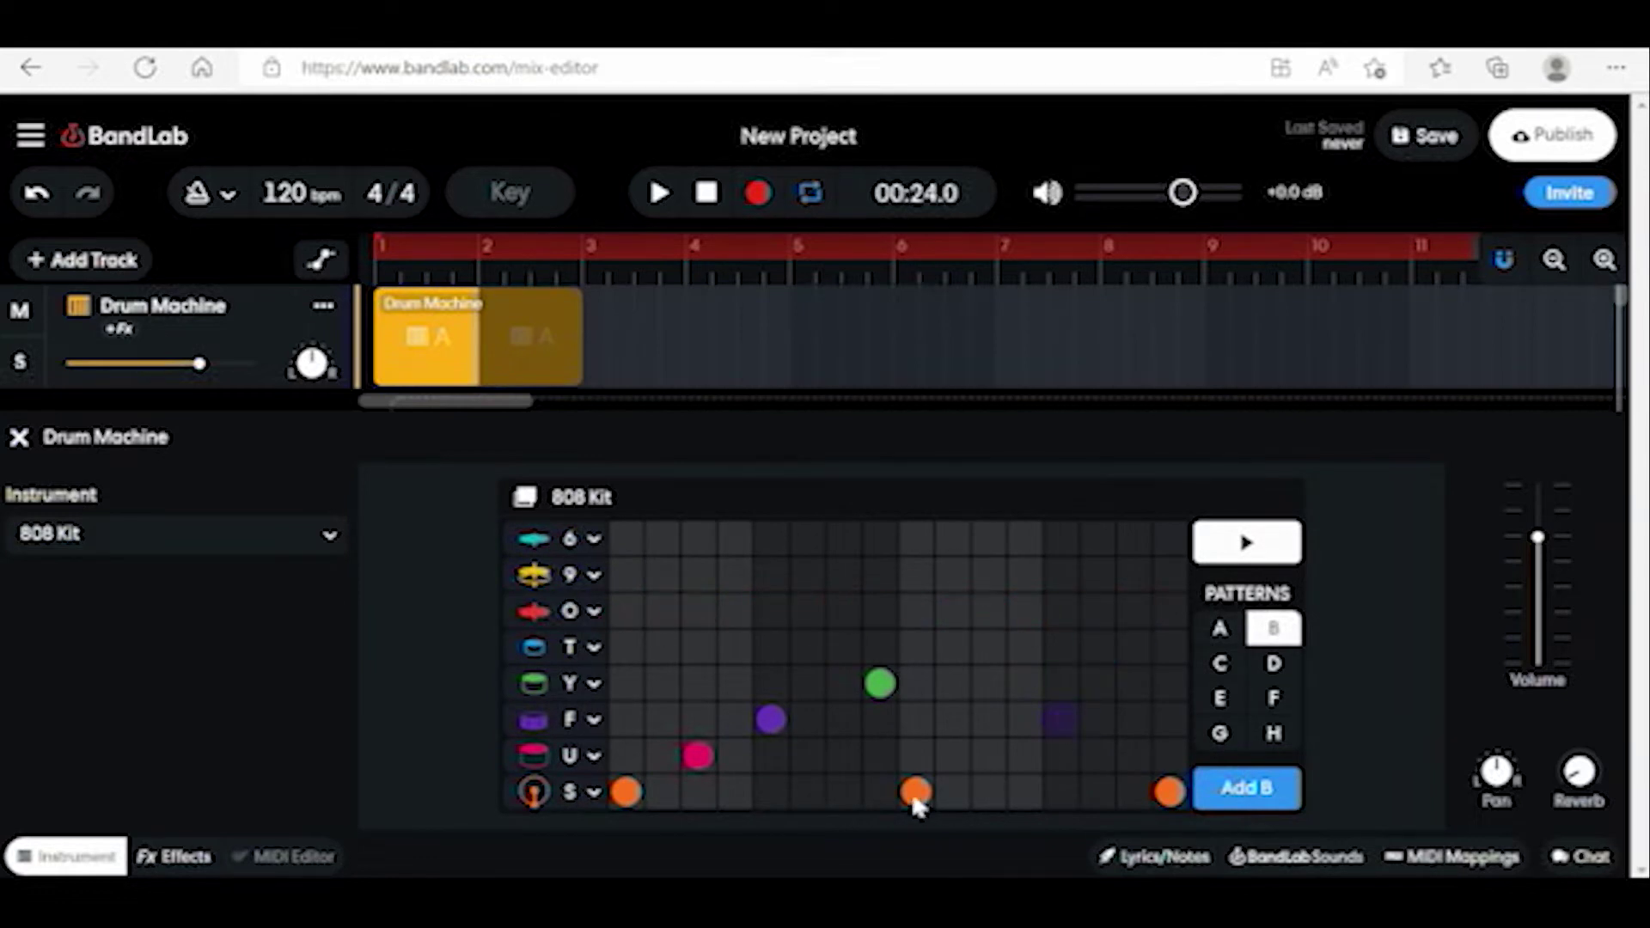
pyautogui.click(915, 792)
pyautogui.click(879, 683)
pyautogui.click(771, 719)
pyautogui.click(698, 756)
pyautogui.click(625, 792)
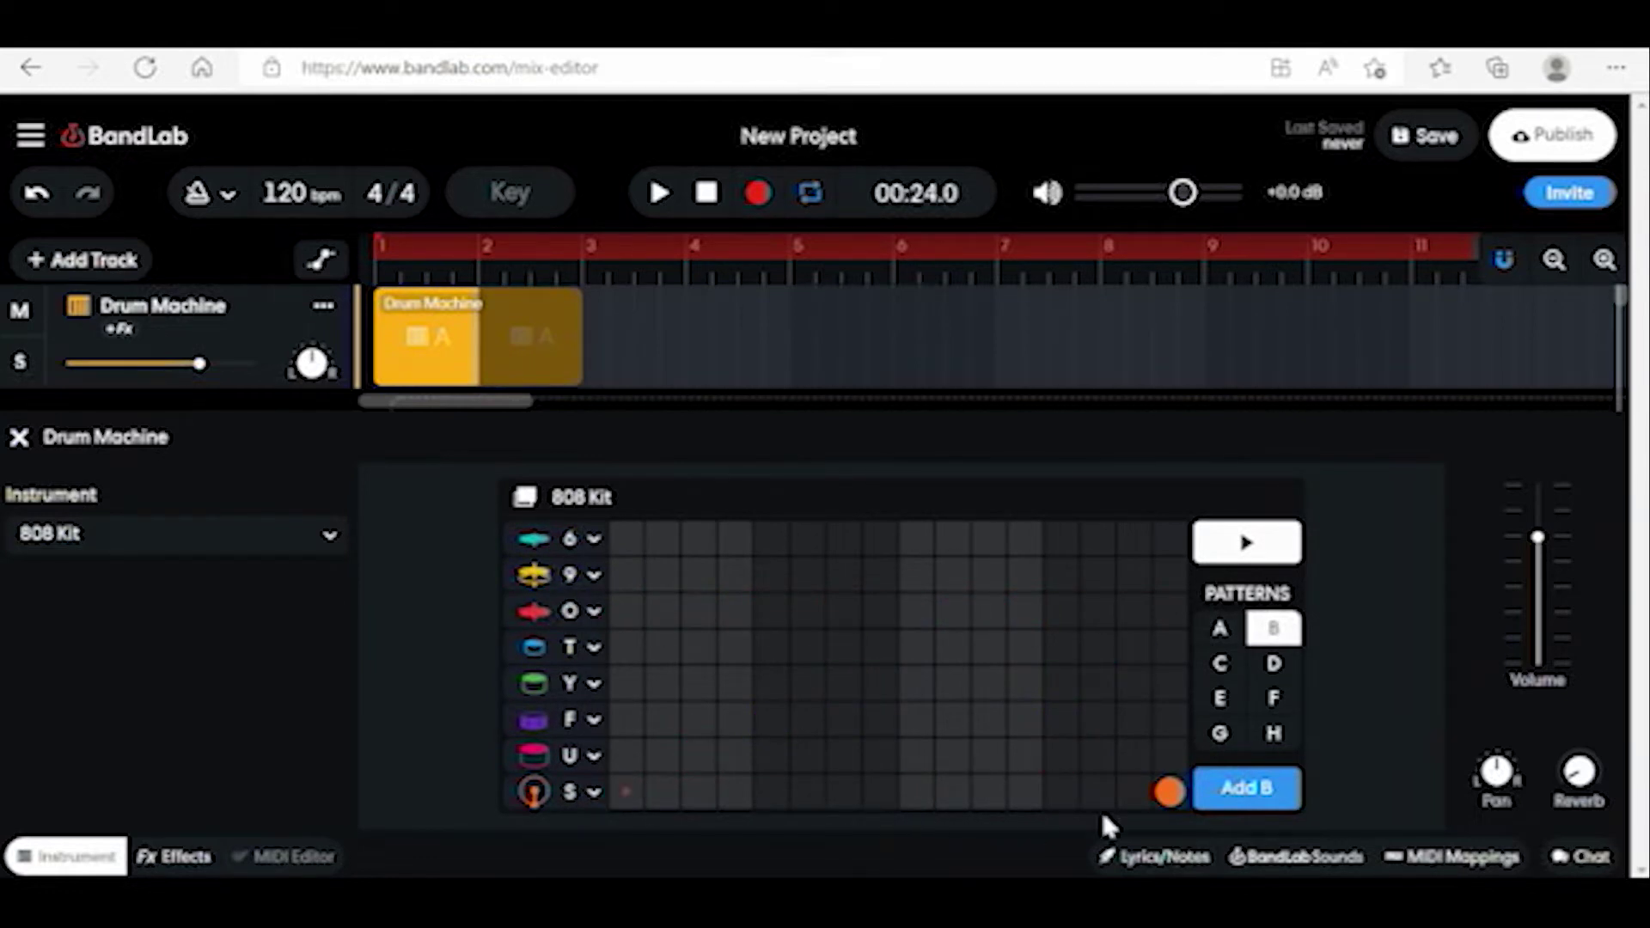
pyautogui.click(1168, 797)
# - Loop pattern B and add orange S-row kicks plus green Y-row hits
pyautogui.click(1247, 545)
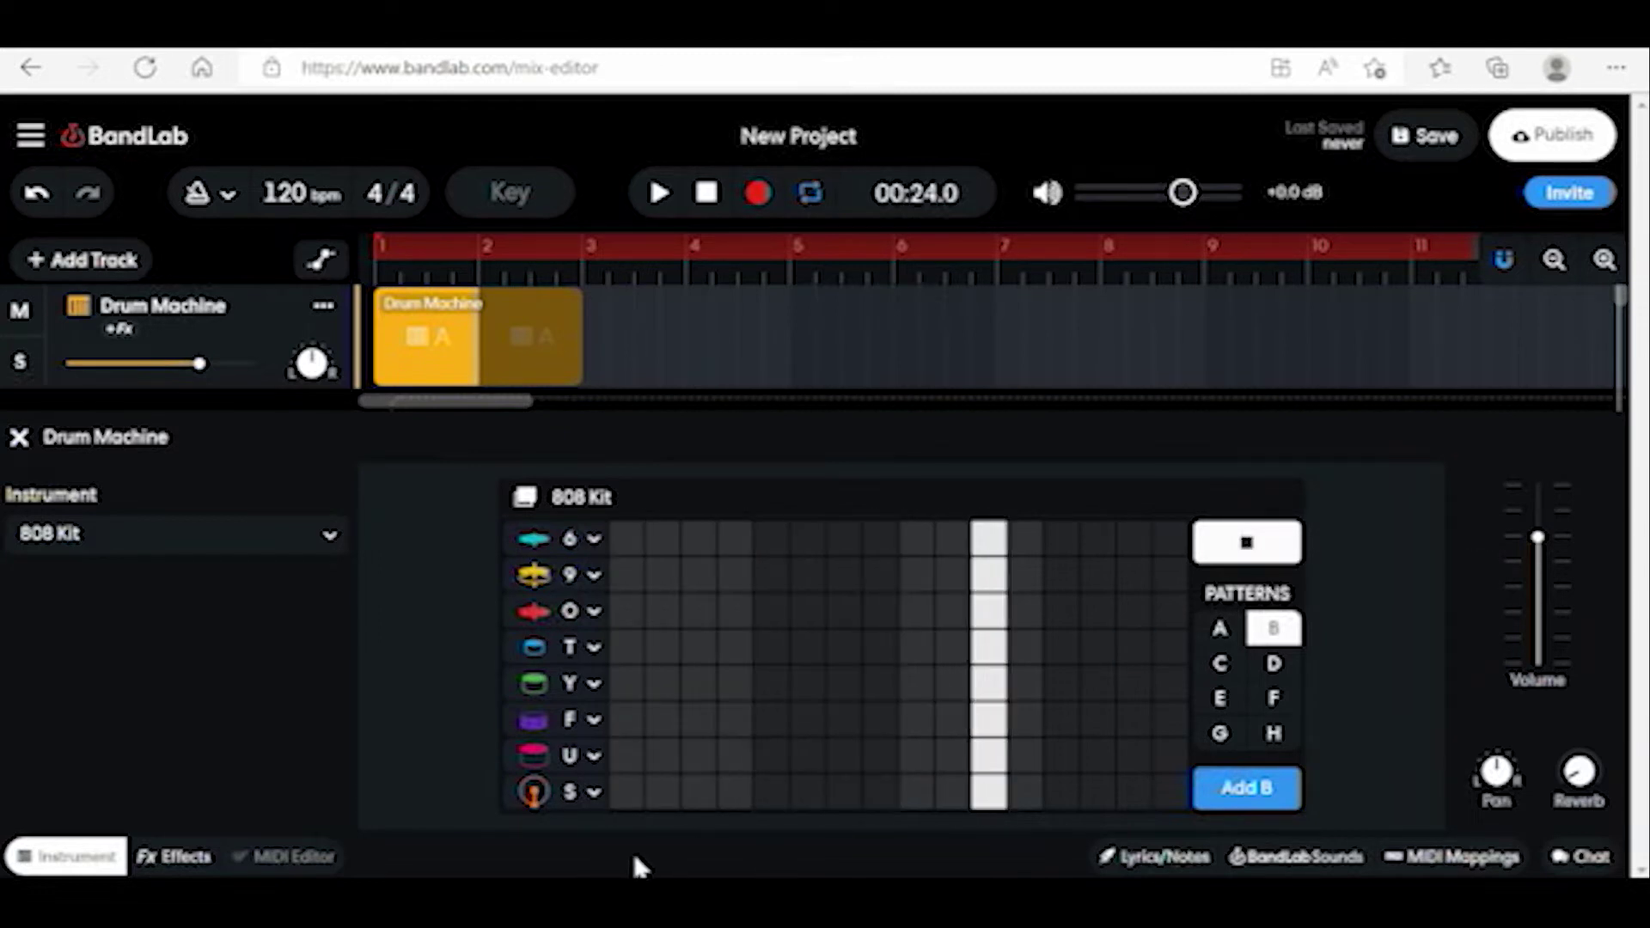
pyautogui.click(625, 791)
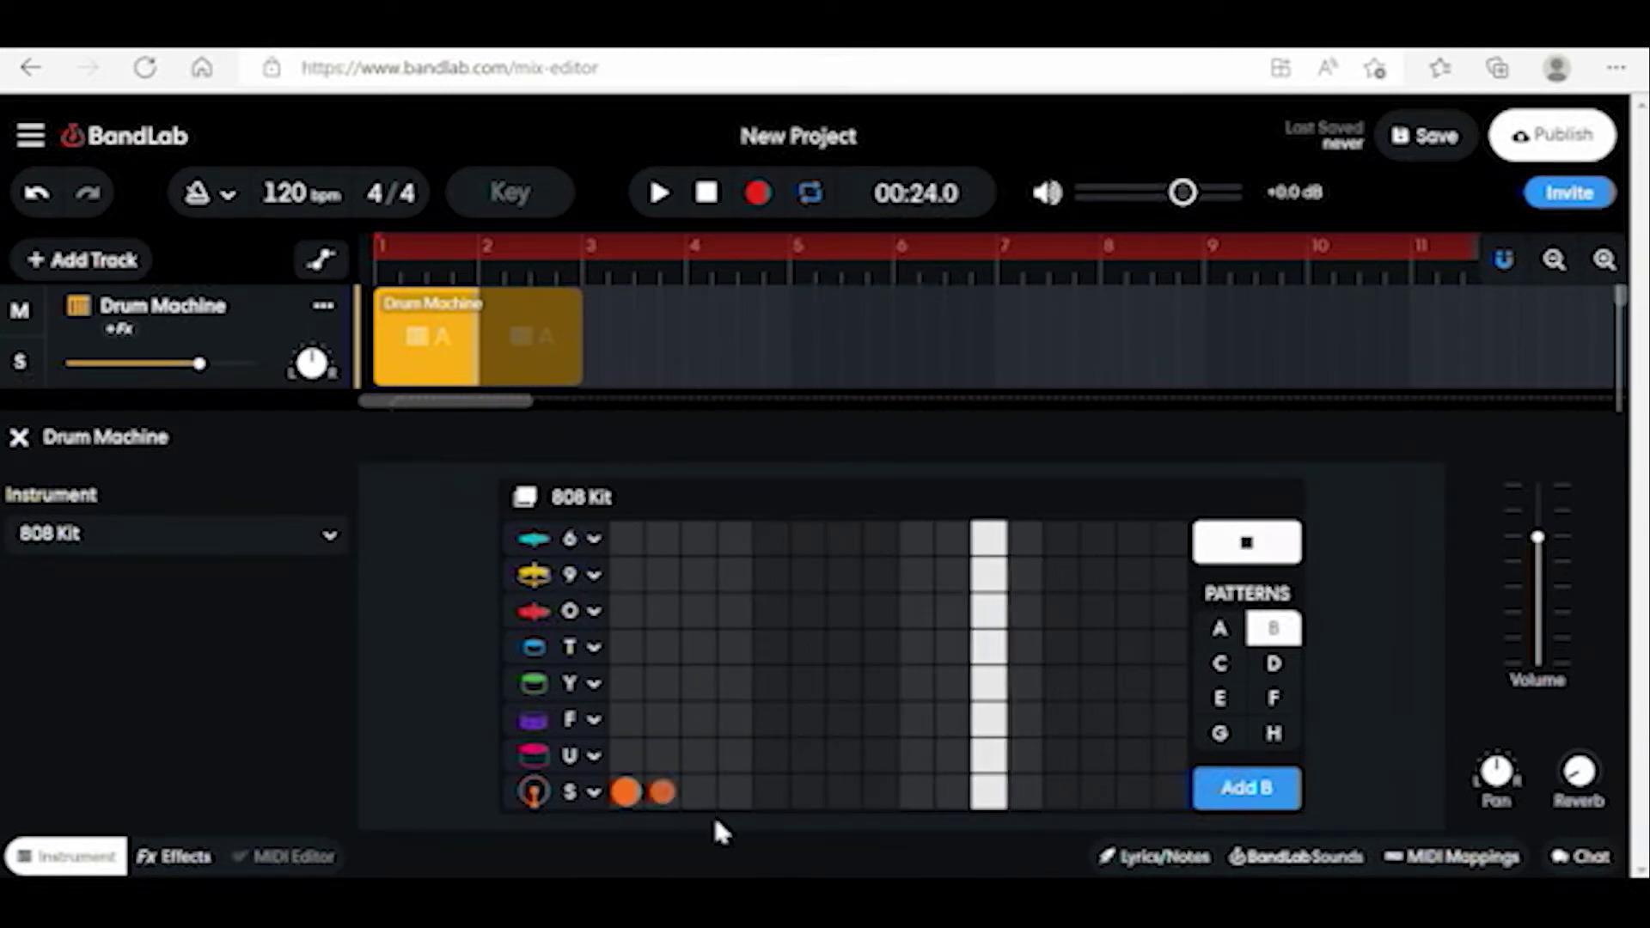
pyautogui.click(769, 792)
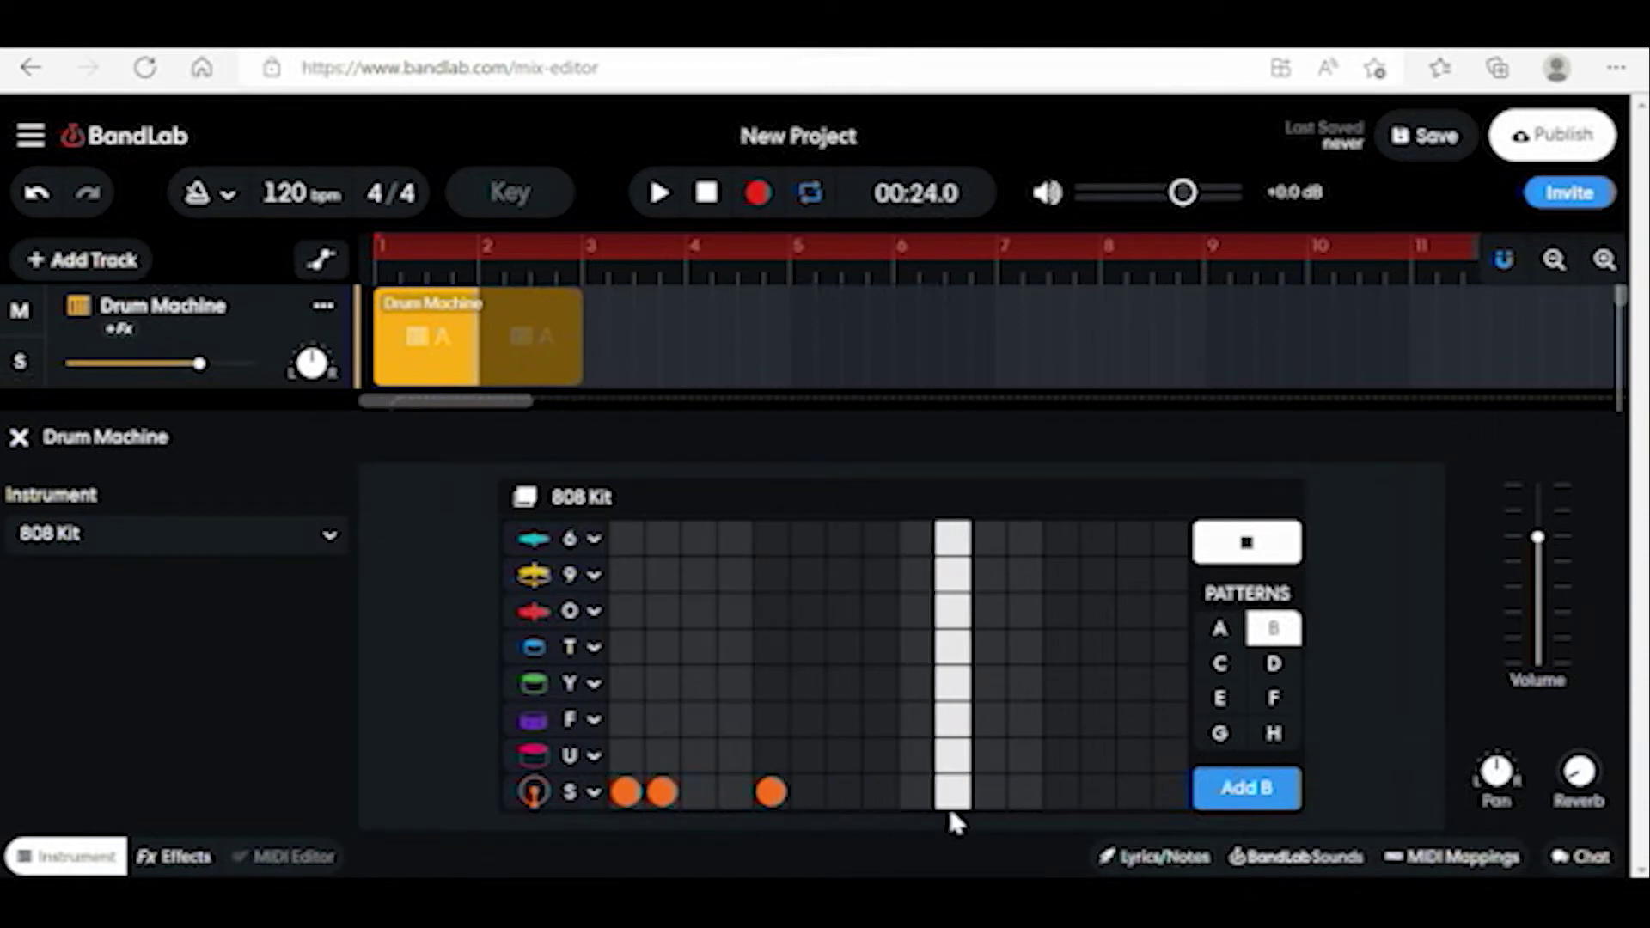
pyautogui.click(916, 793)
pyautogui.click(989, 792)
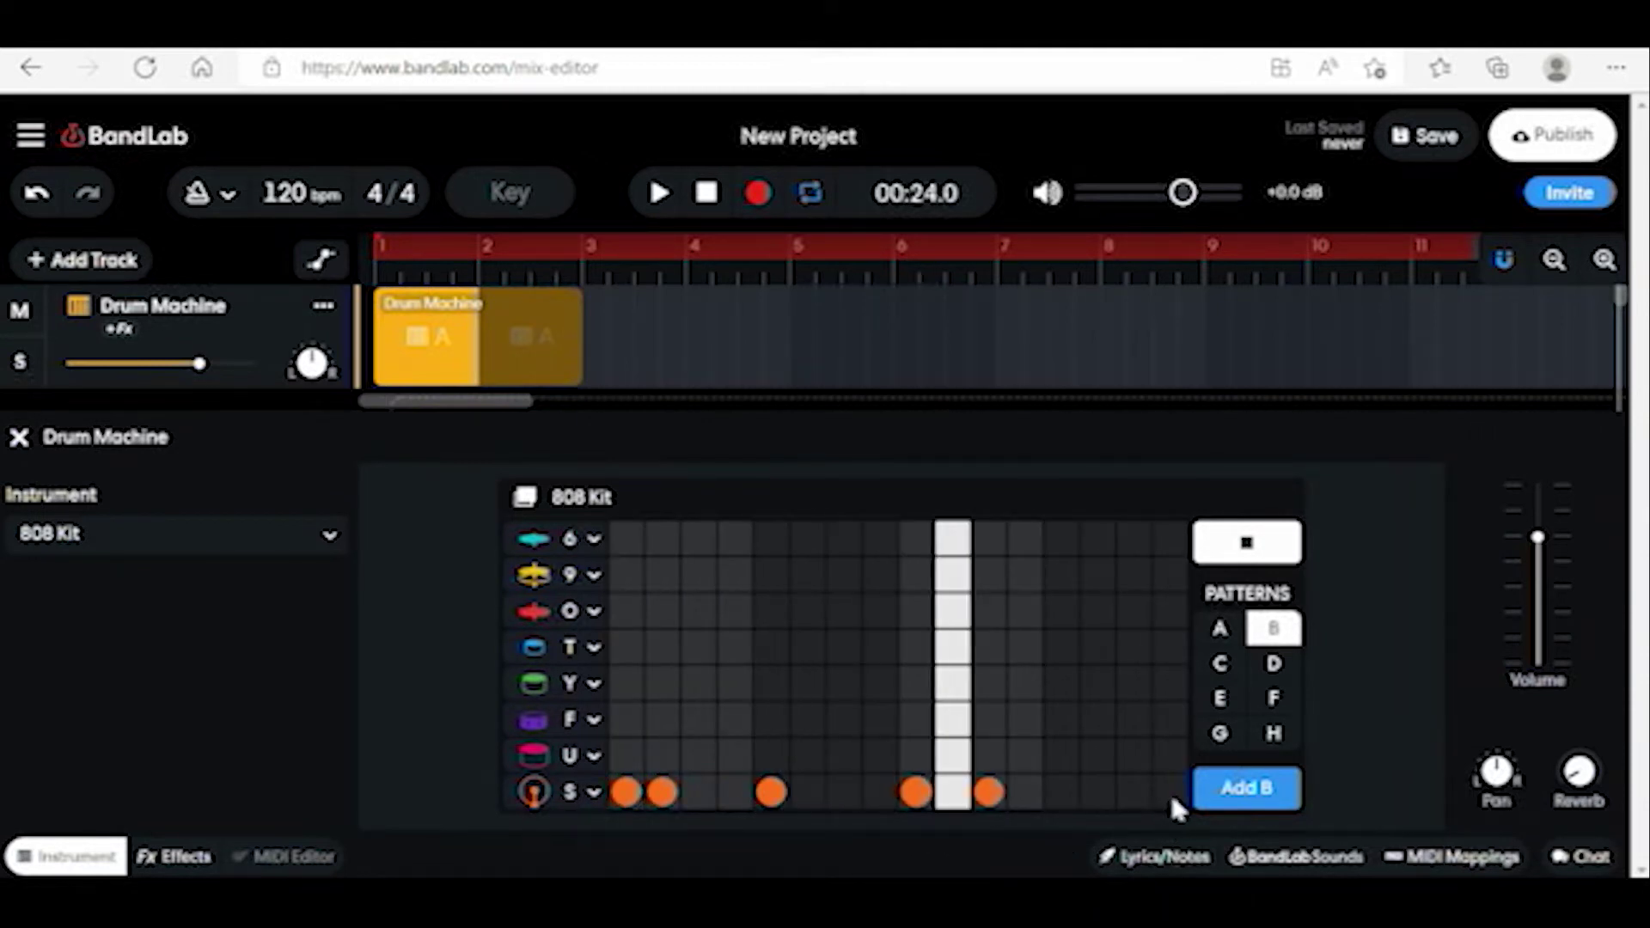
pyautogui.click(1170, 794)
pyautogui.click(844, 684)
pyautogui.click(808, 684)
pyautogui.click(1097, 684)
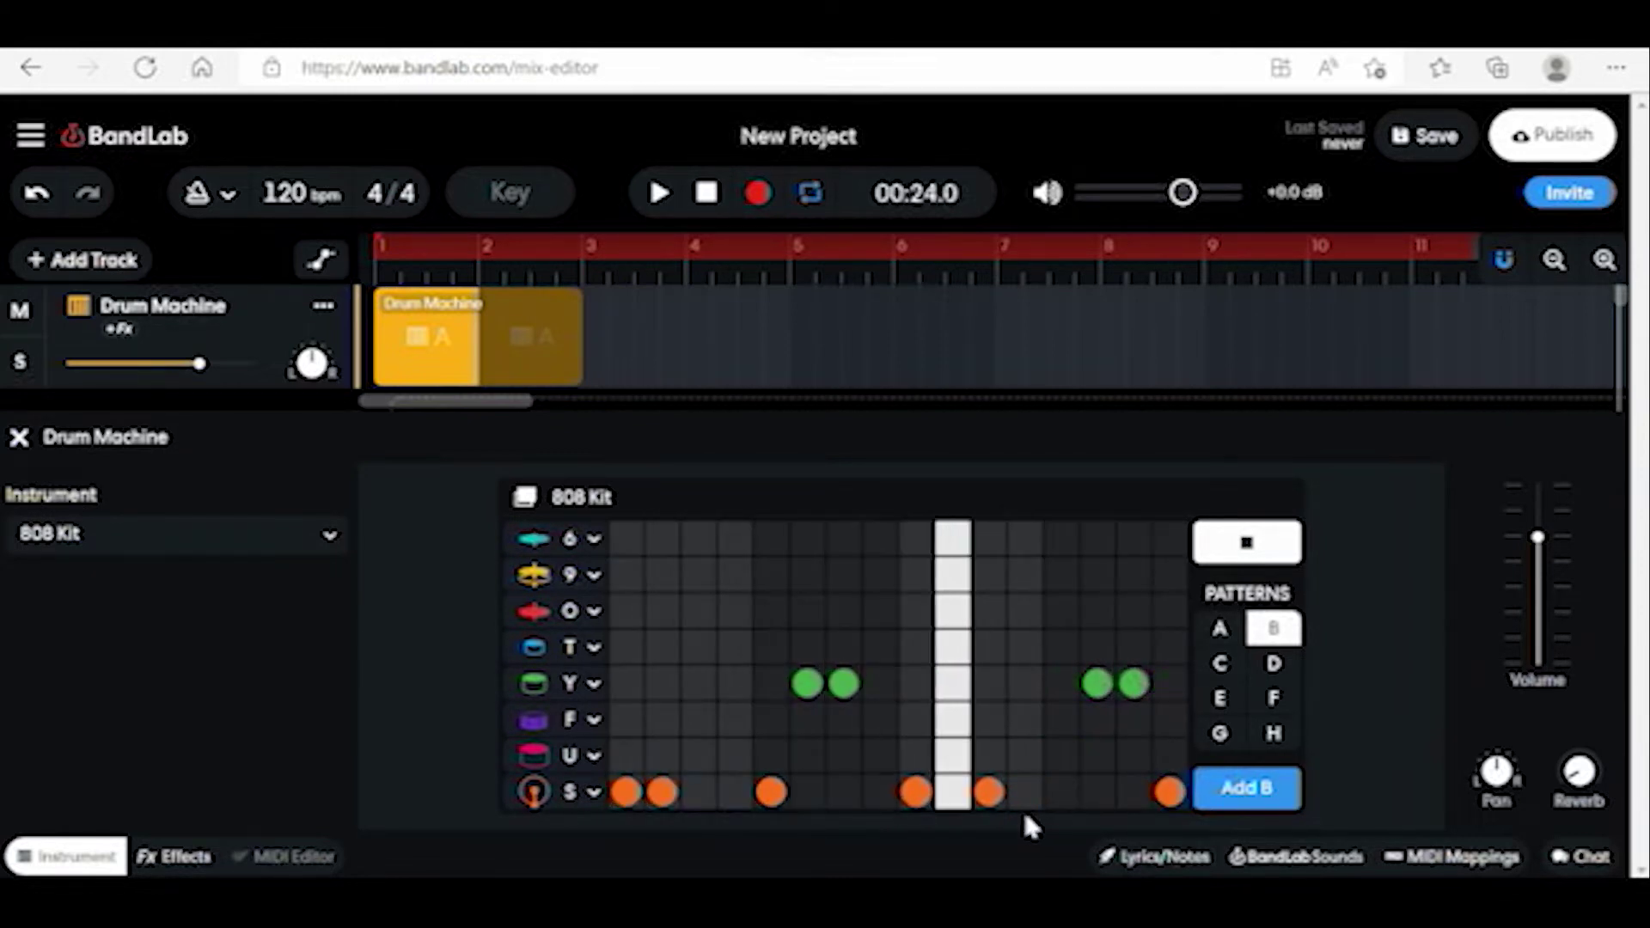
# - Add two F-row hits and a steady row of eight O hits, then stop the preview
pyautogui.click(736, 718)
pyautogui.click(1024, 720)
pyautogui.click(627, 612)
pyautogui.click(697, 611)
pyautogui.click(771, 612)
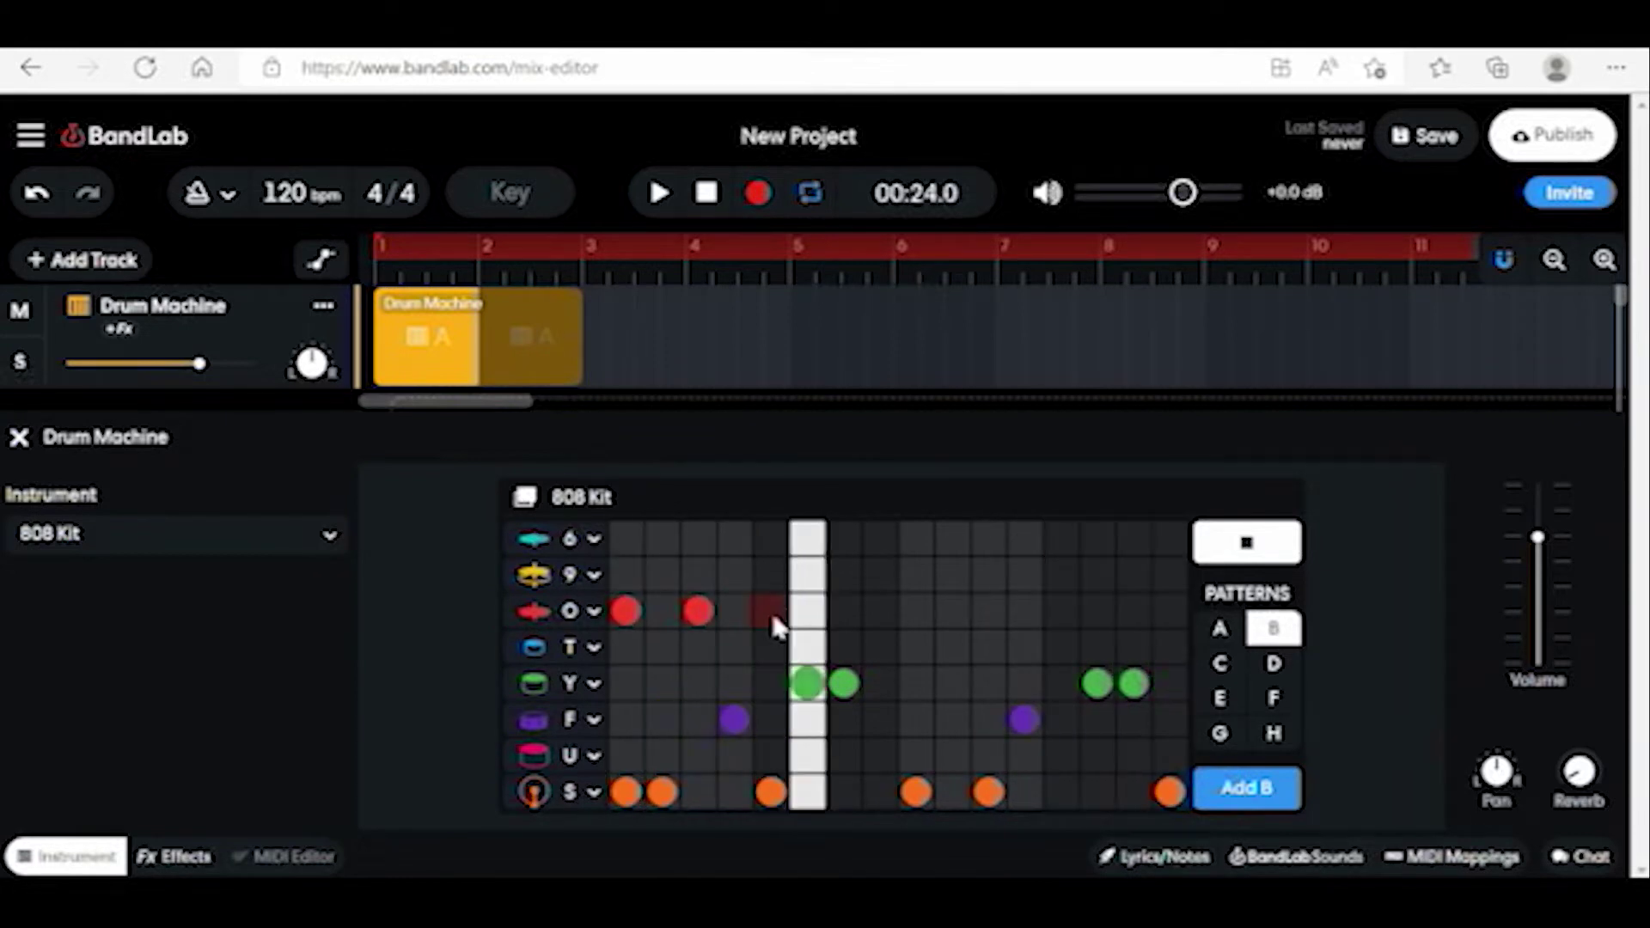
pyautogui.click(843, 612)
pyautogui.click(916, 611)
pyautogui.click(988, 612)
pyautogui.click(1061, 611)
pyautogui.click(1132, 611)
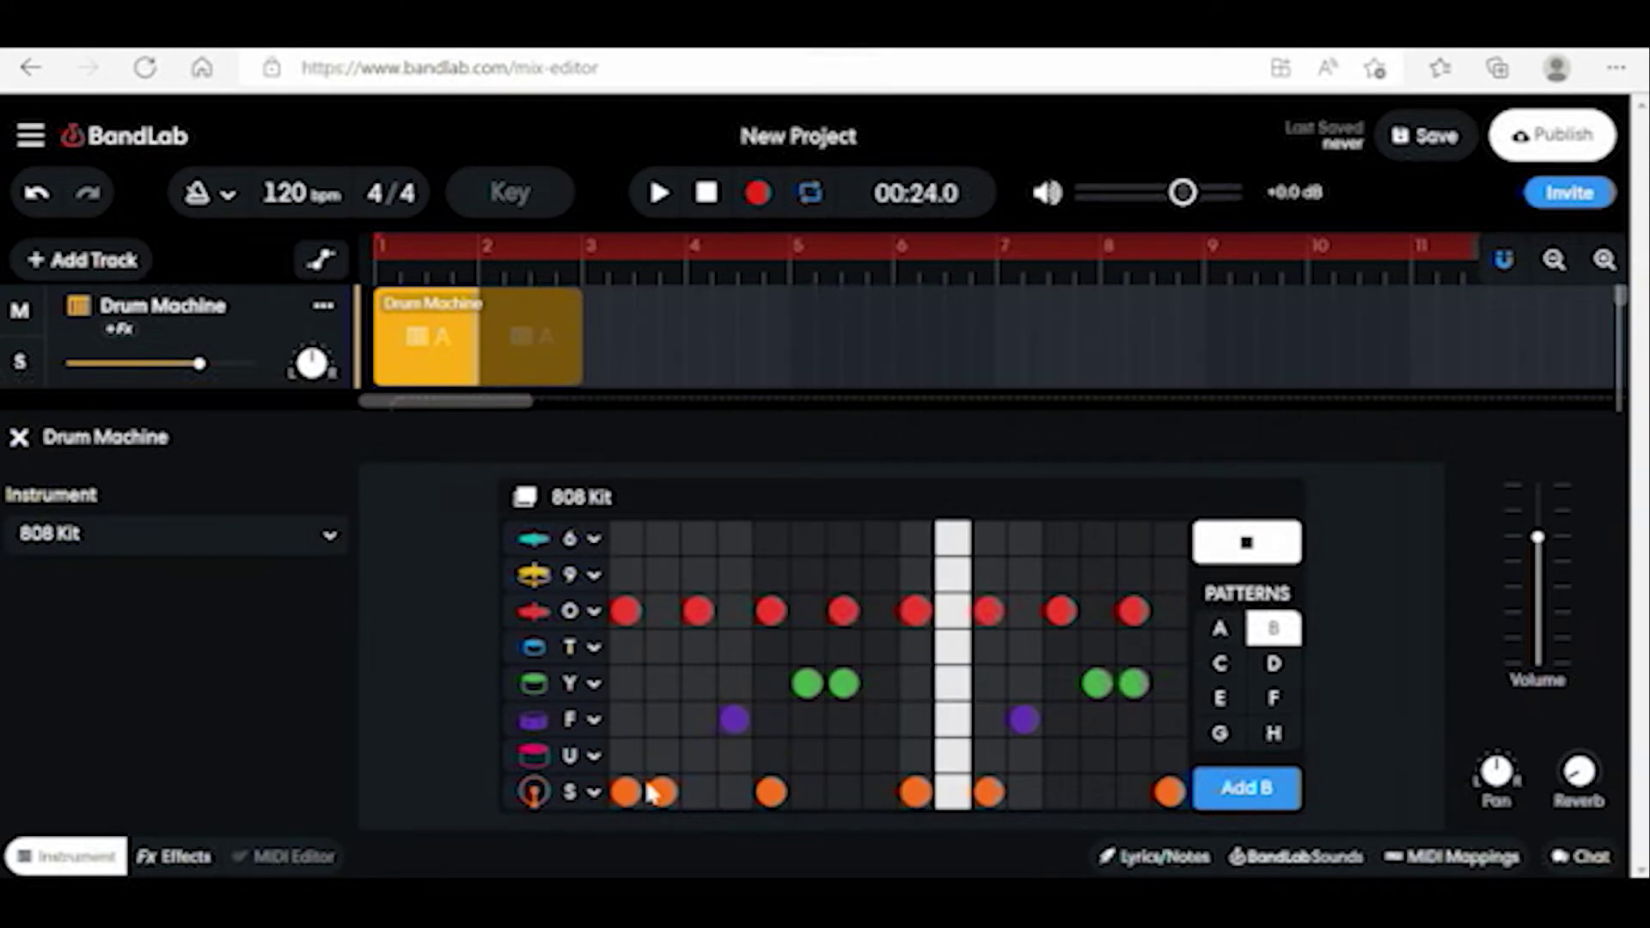
pyautogui.click(1250, 543)
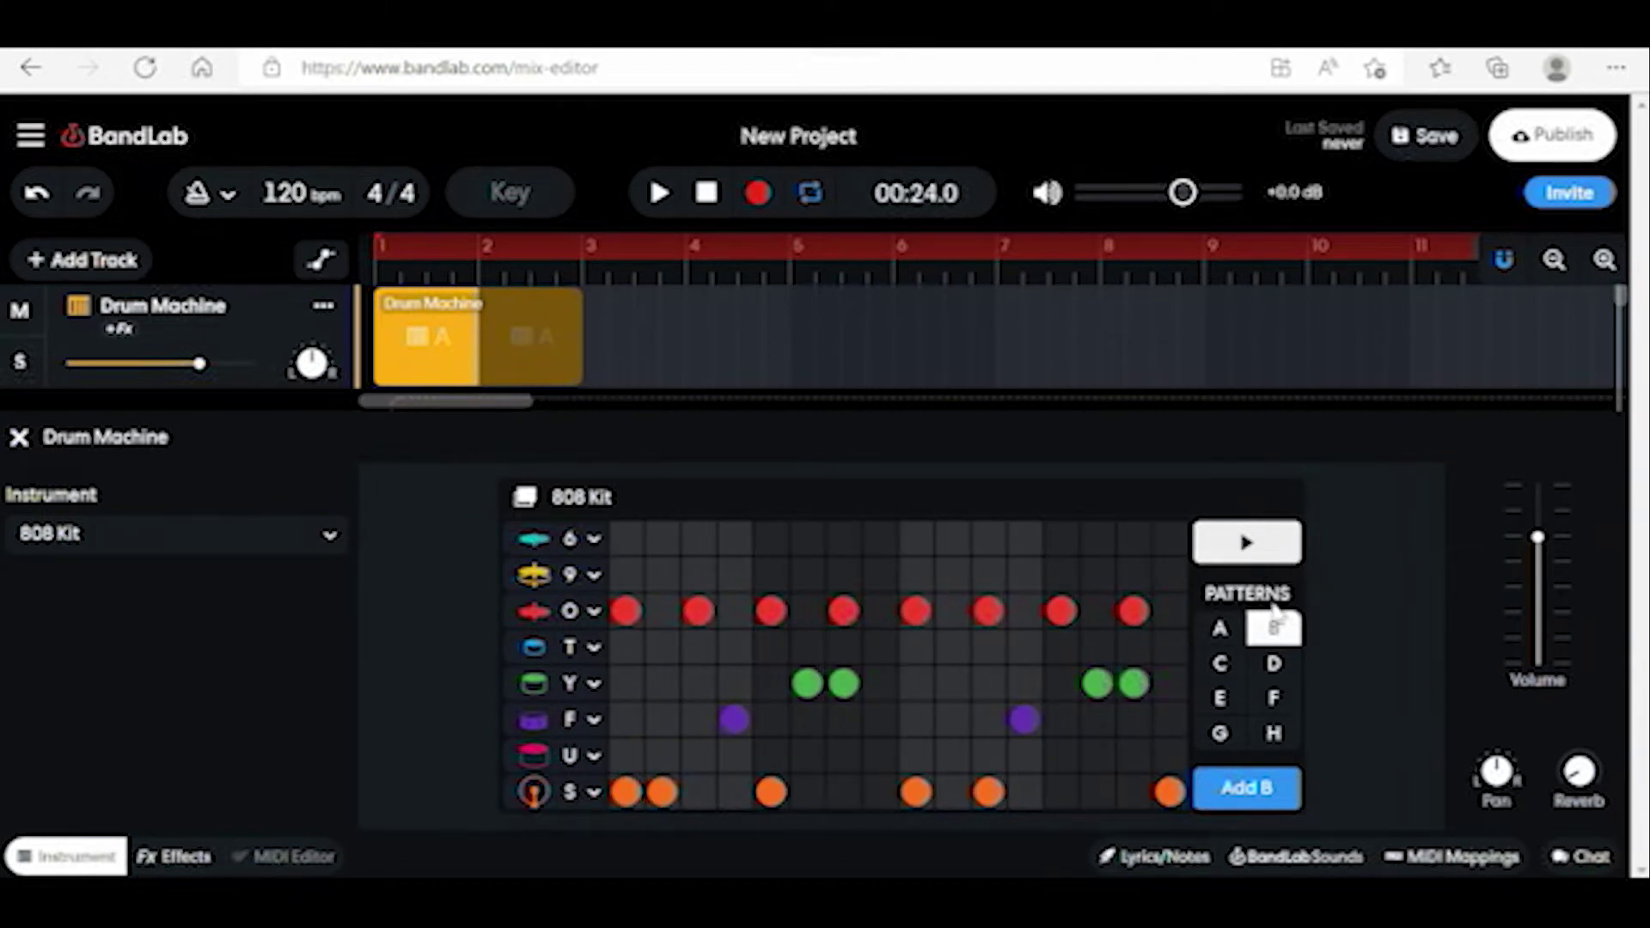
pyautogui.click(1263, 796)
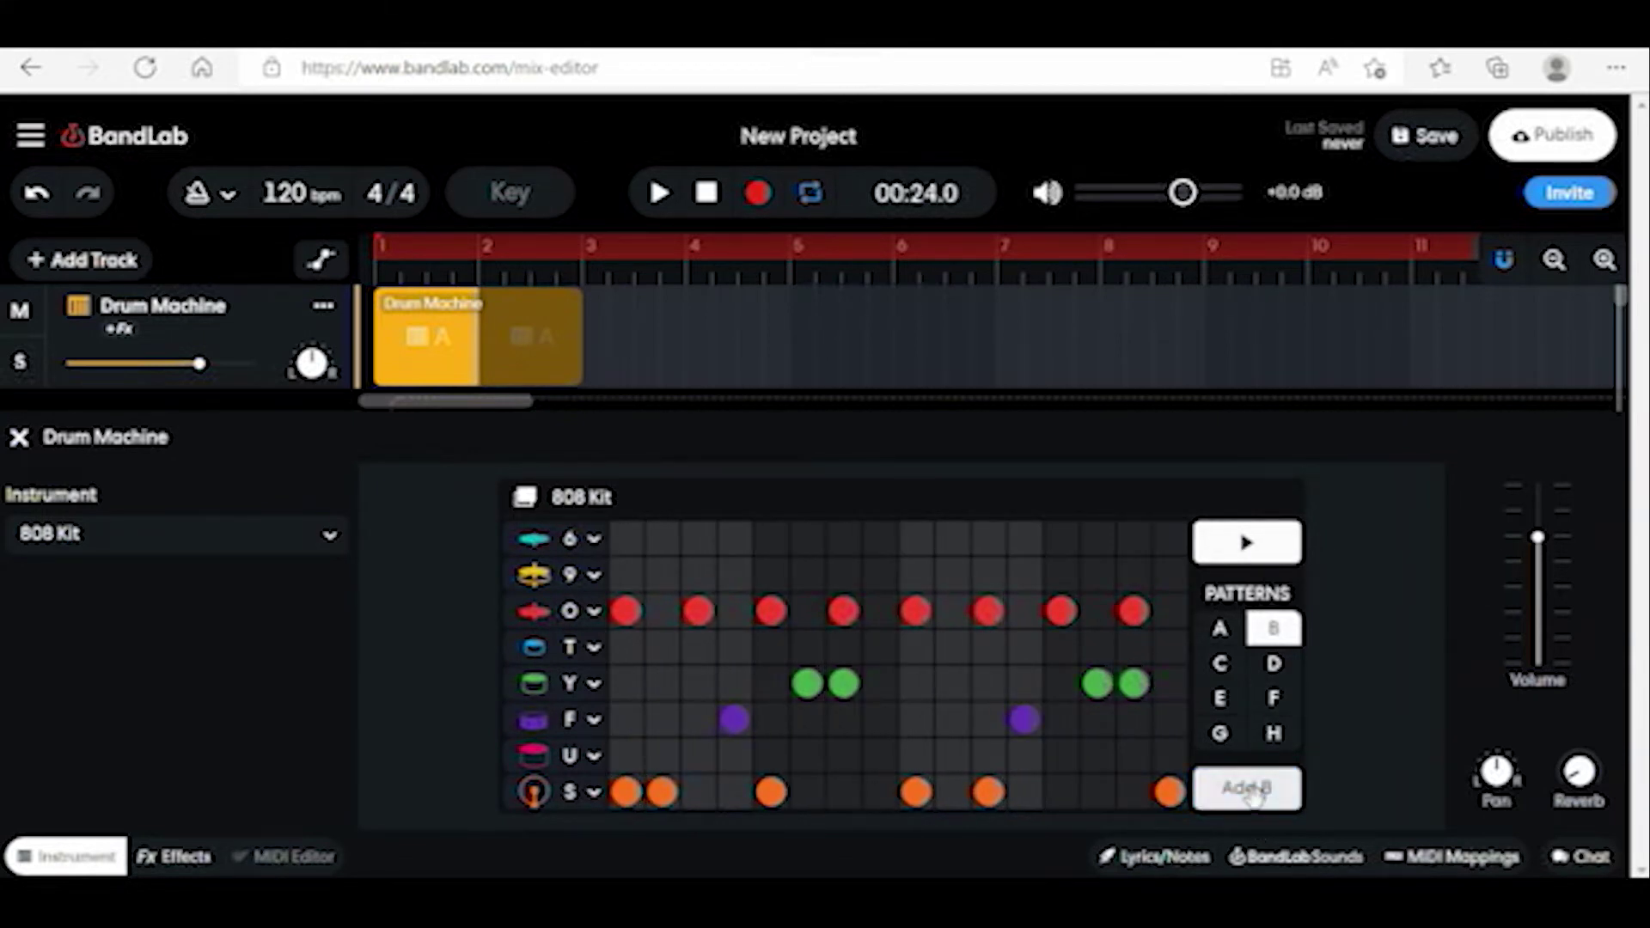
# - Arrange B after the first A, drop pattern A's top-row hits, and add A at bars 5-7
pyautogui.moveTo(1249, 793)
pyautogui.mouseDown()
pyautogui.moveTo(599, 338)
pyautogui.moveTo(772, 307)
pyautogui.mouseUp()
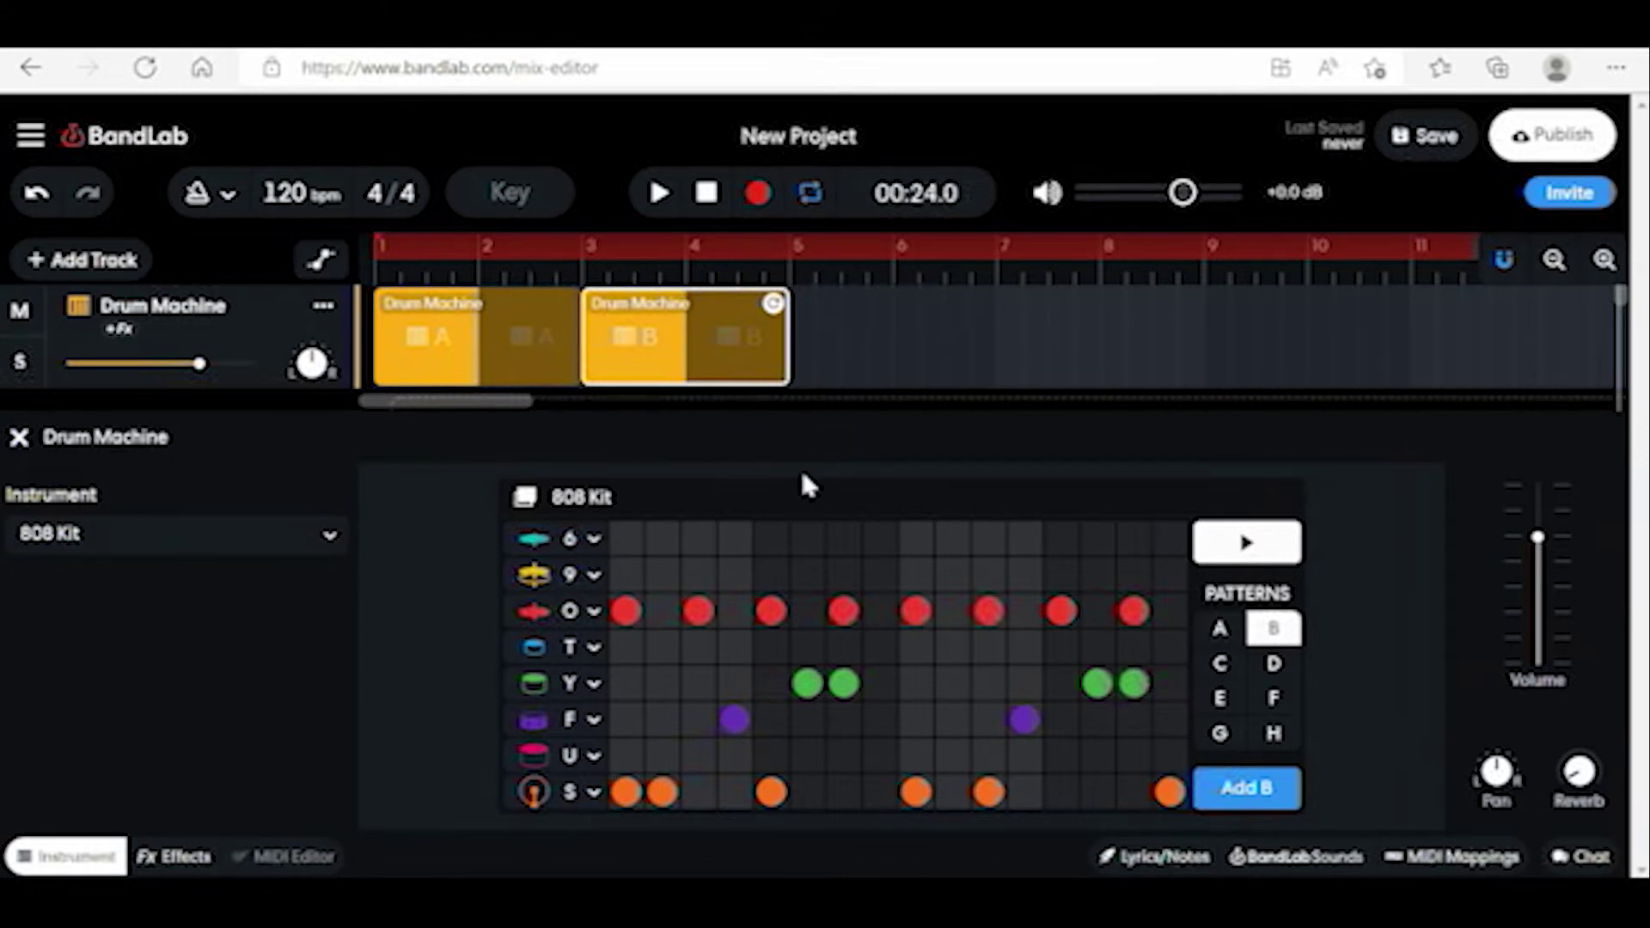
pyautogui.click(791, 273)
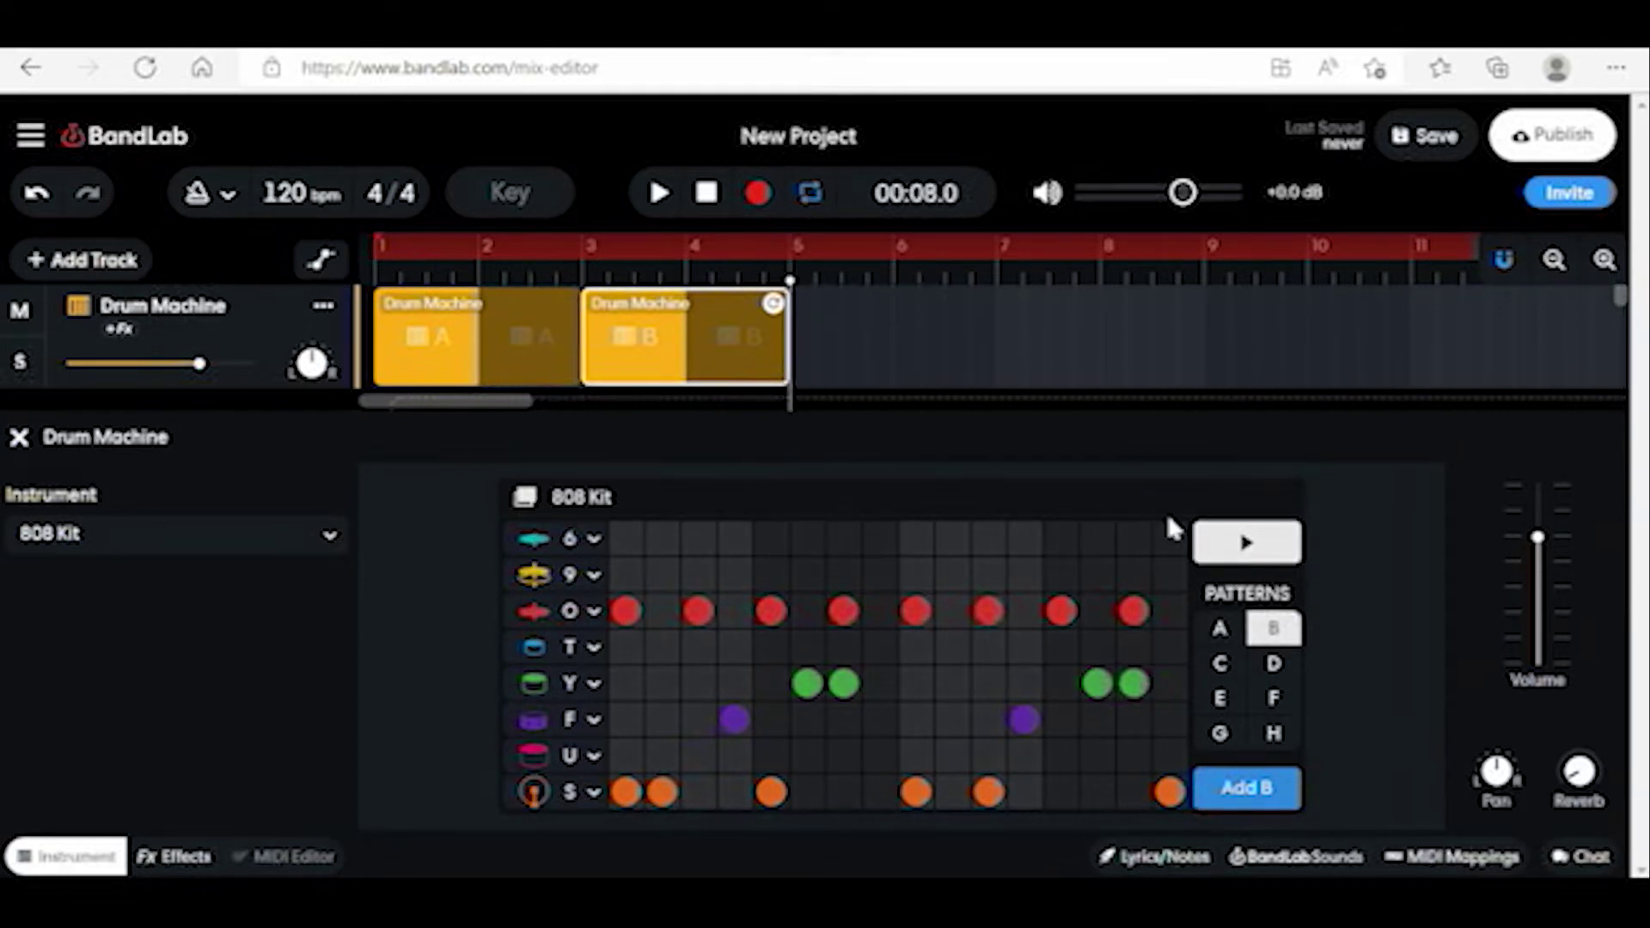
pyautogui.click(1220, 633)
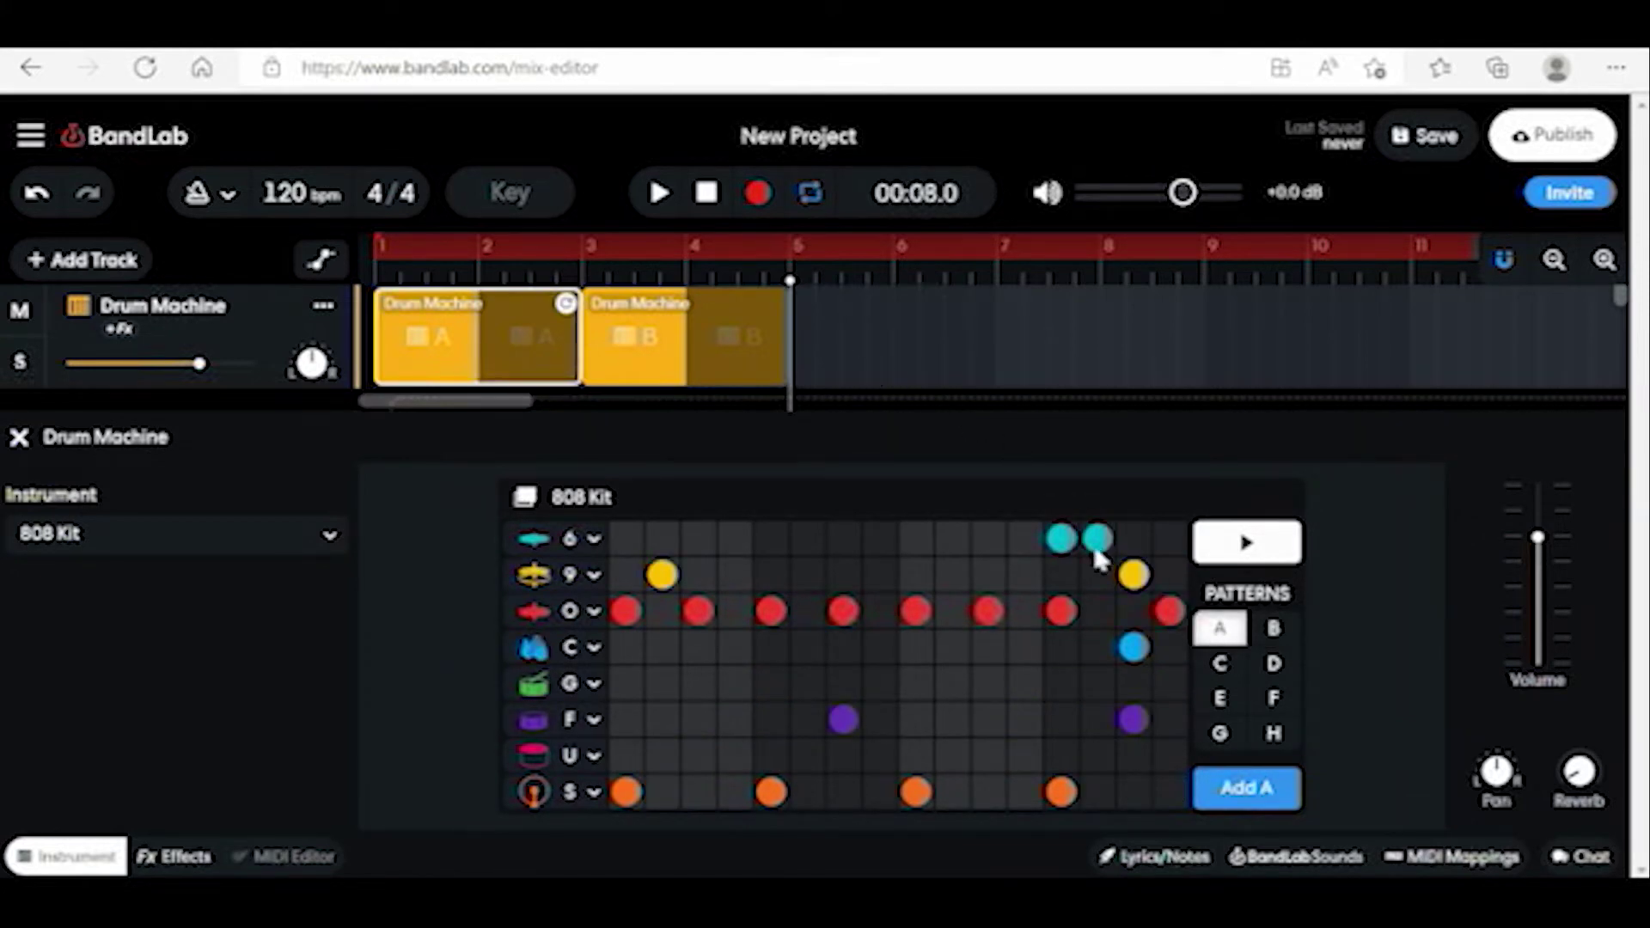
pyautogui.click(1096, 538)
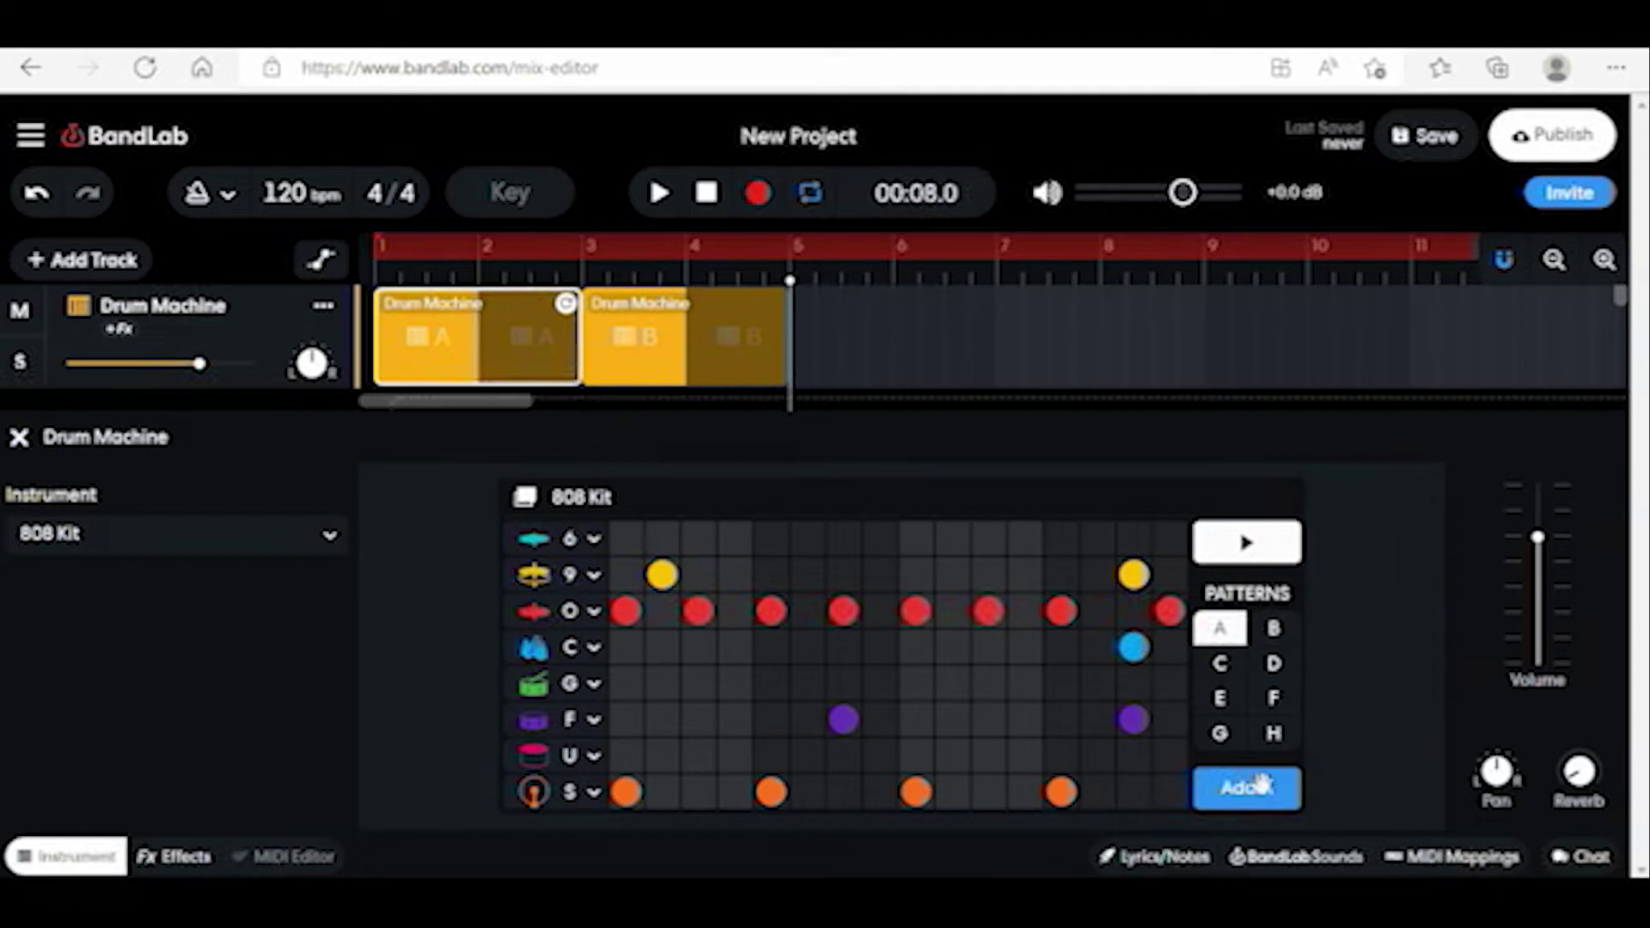
pyautogui.moveTo(1249, 787)
pyautogui.mouseDown()
pyautogui.moveTo(830, 329)
pyautogui.moveTo(869, 321)
pyautogui.mouseUp()
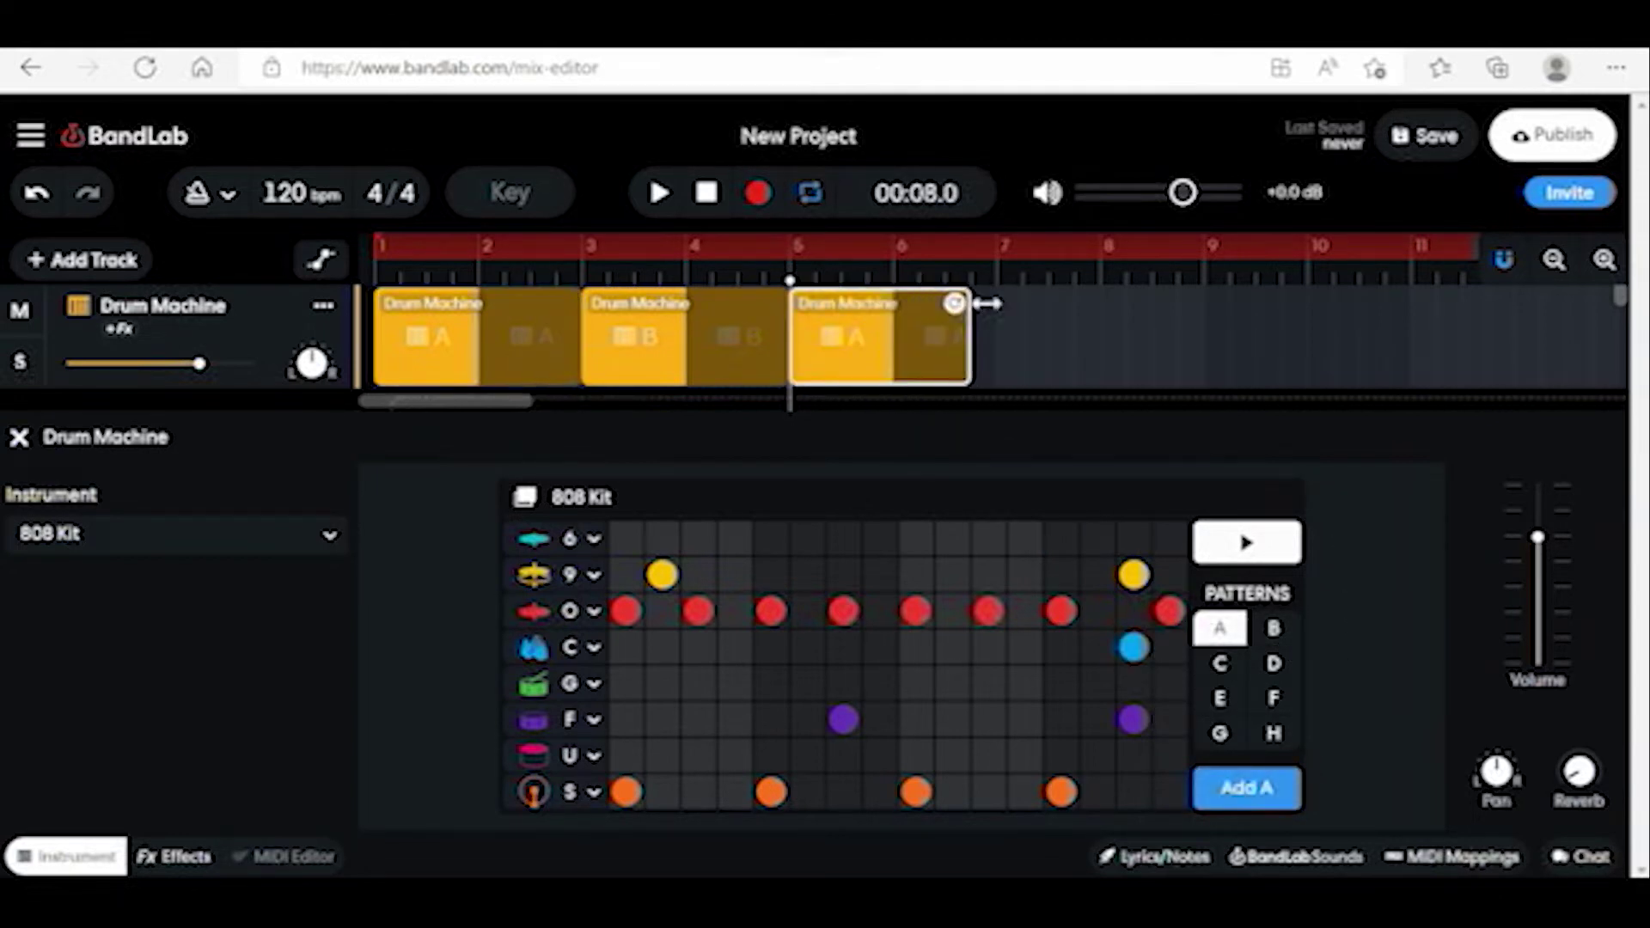
pyautogui.moveTo(969, 305); pyautogui.dragTo(995, 310)
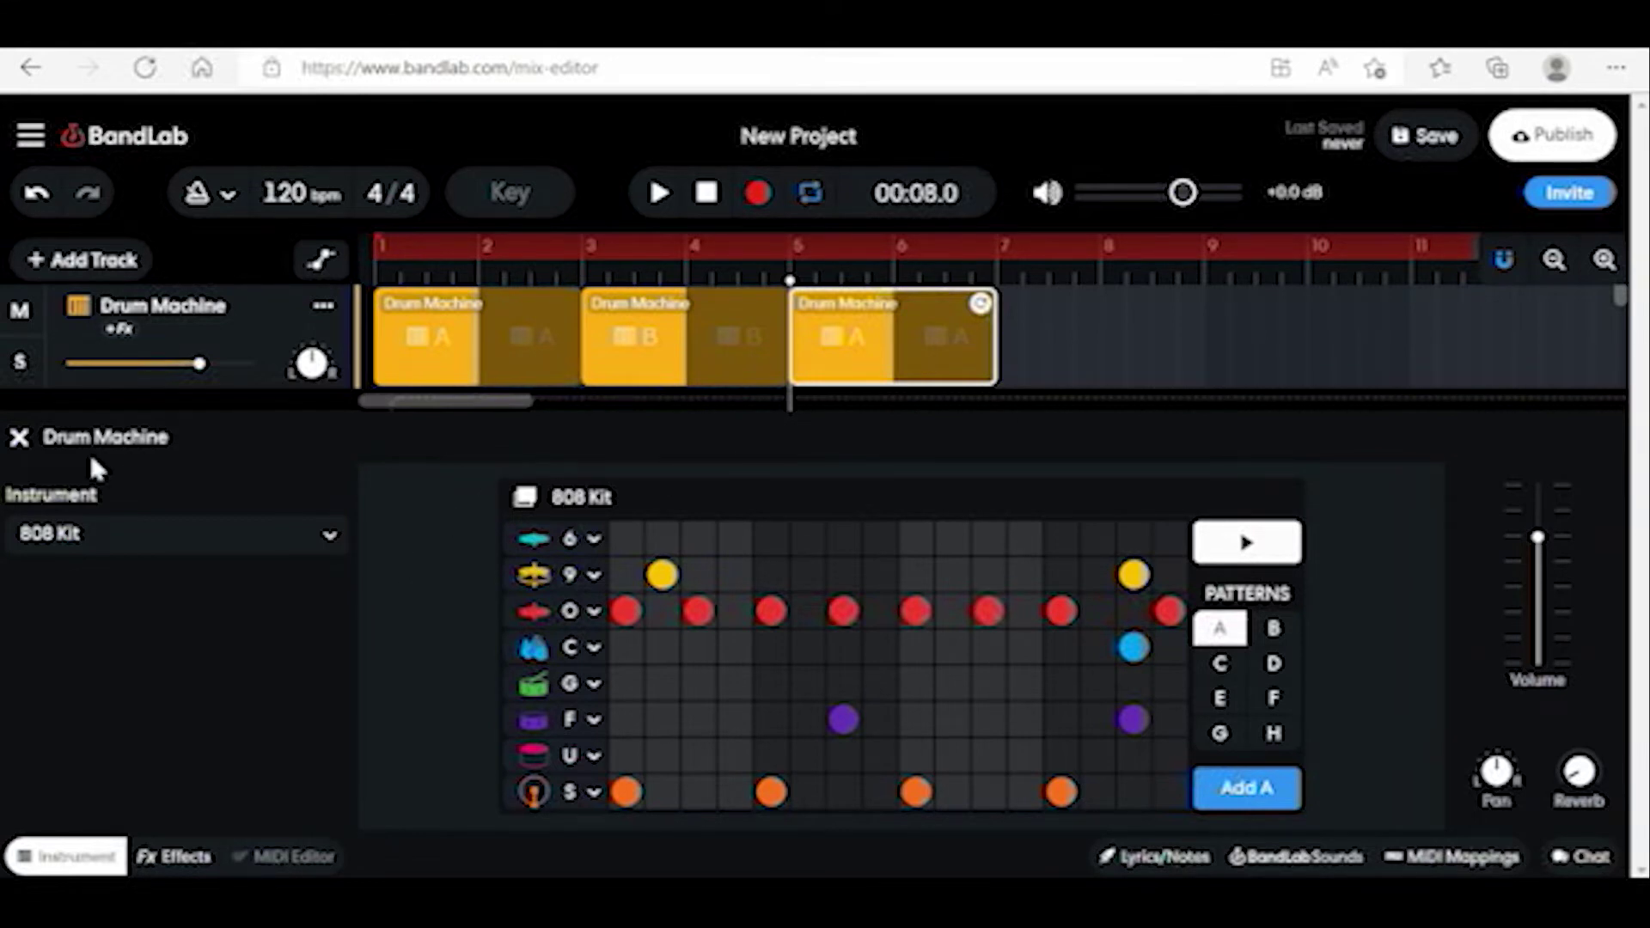
# - Close the drum machine editor and select the first track's name for renaming to 808Kit
pyautogui.click(19, 438)
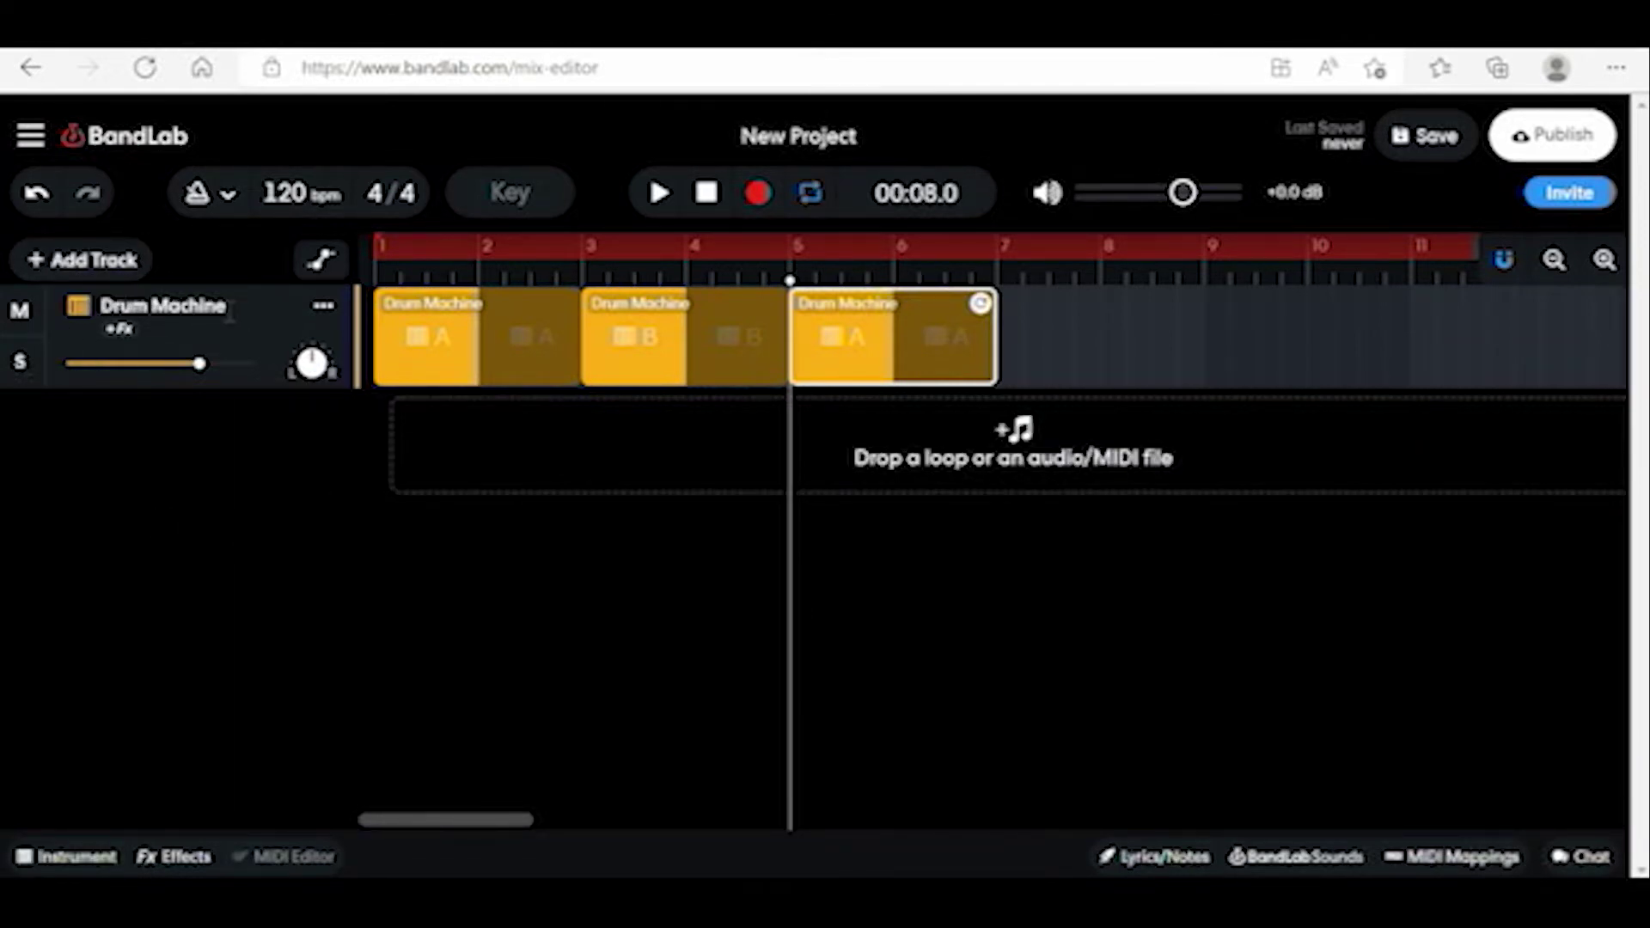
pyautogui.moveTo(228, 307); pyautogui.dragTo(85, 316)
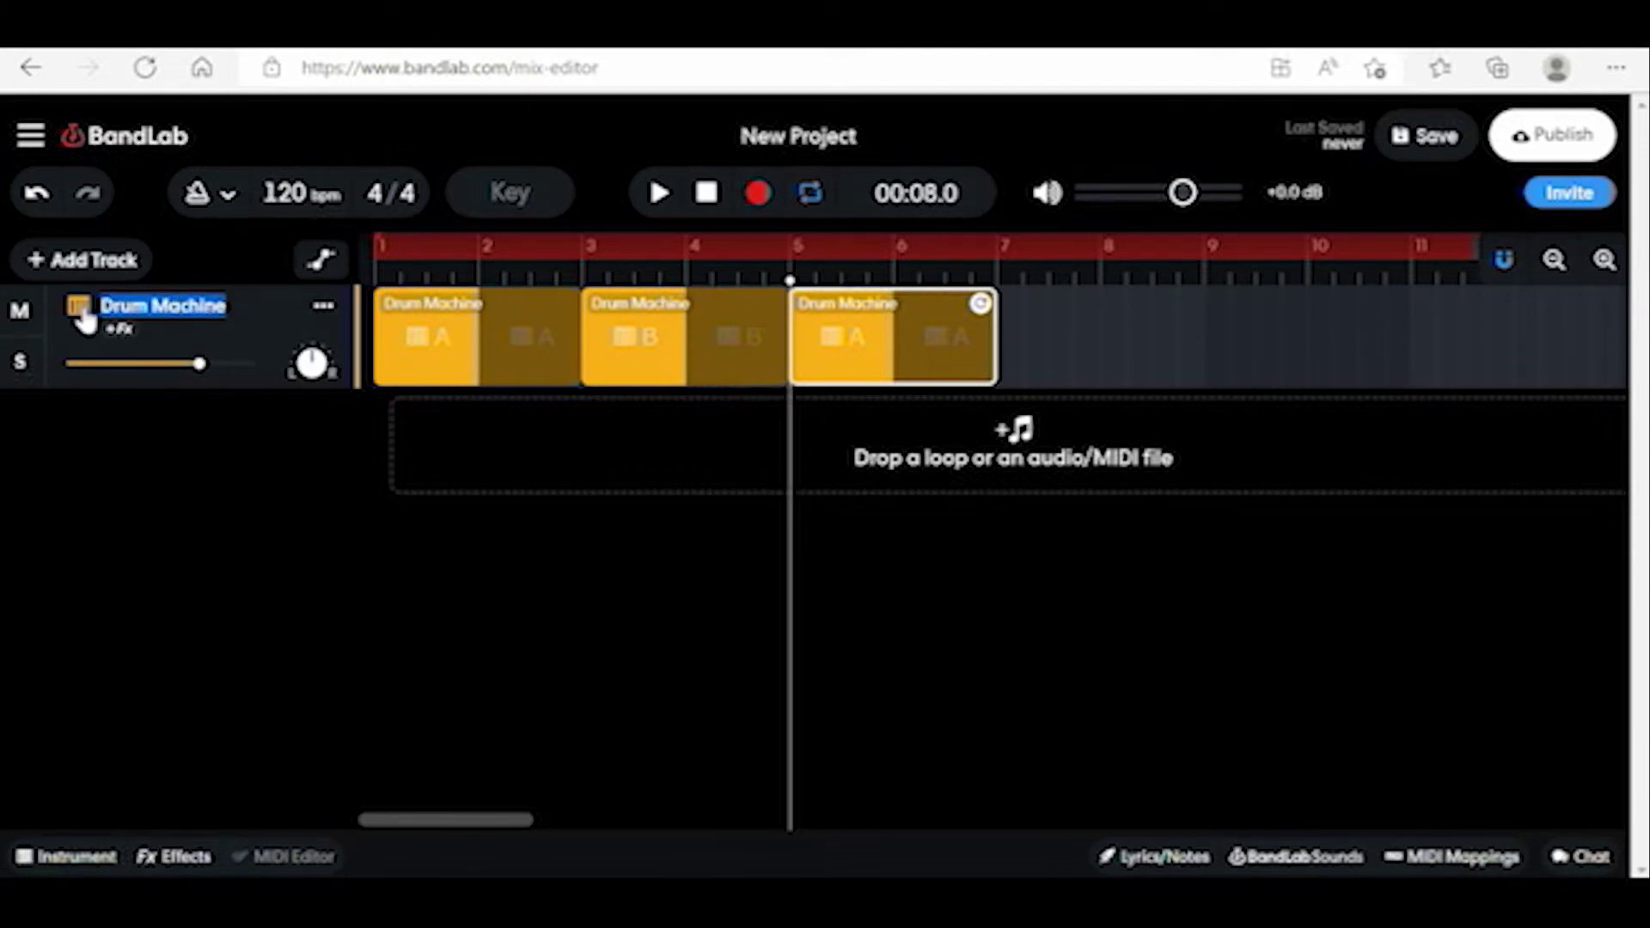
pyautogui.write('808Kit')
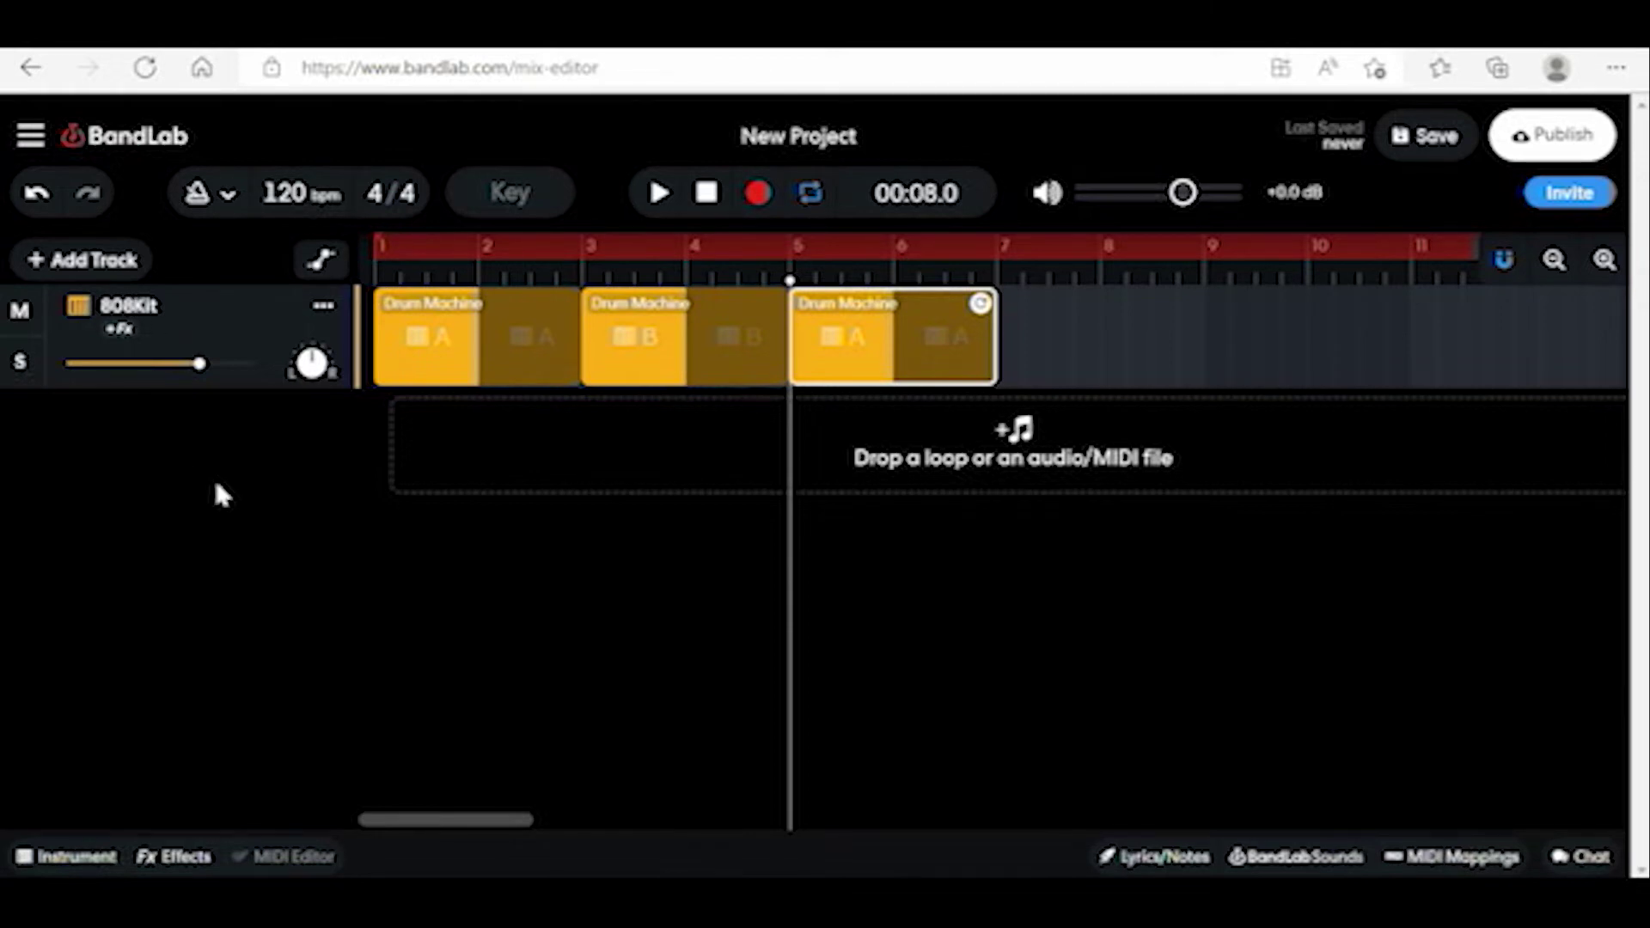
# - Add a second Drum Machine track, undoing an accidental deletion of its A and B clips
pyautogui.click(43, 264)
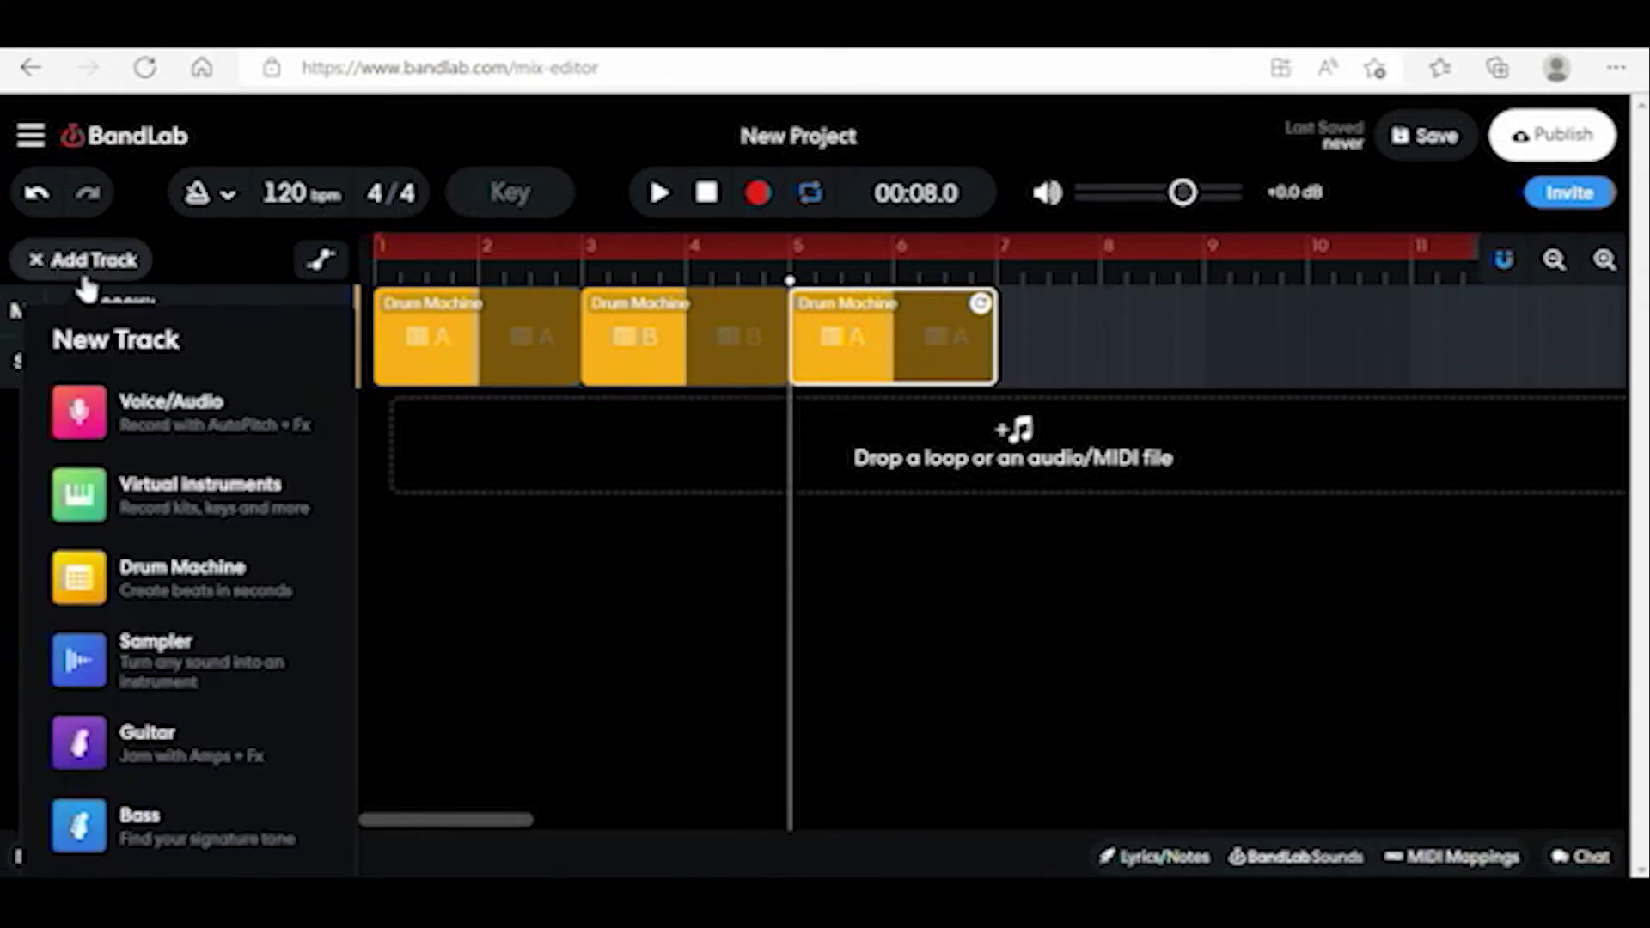
pyautogui.click(139, 581)
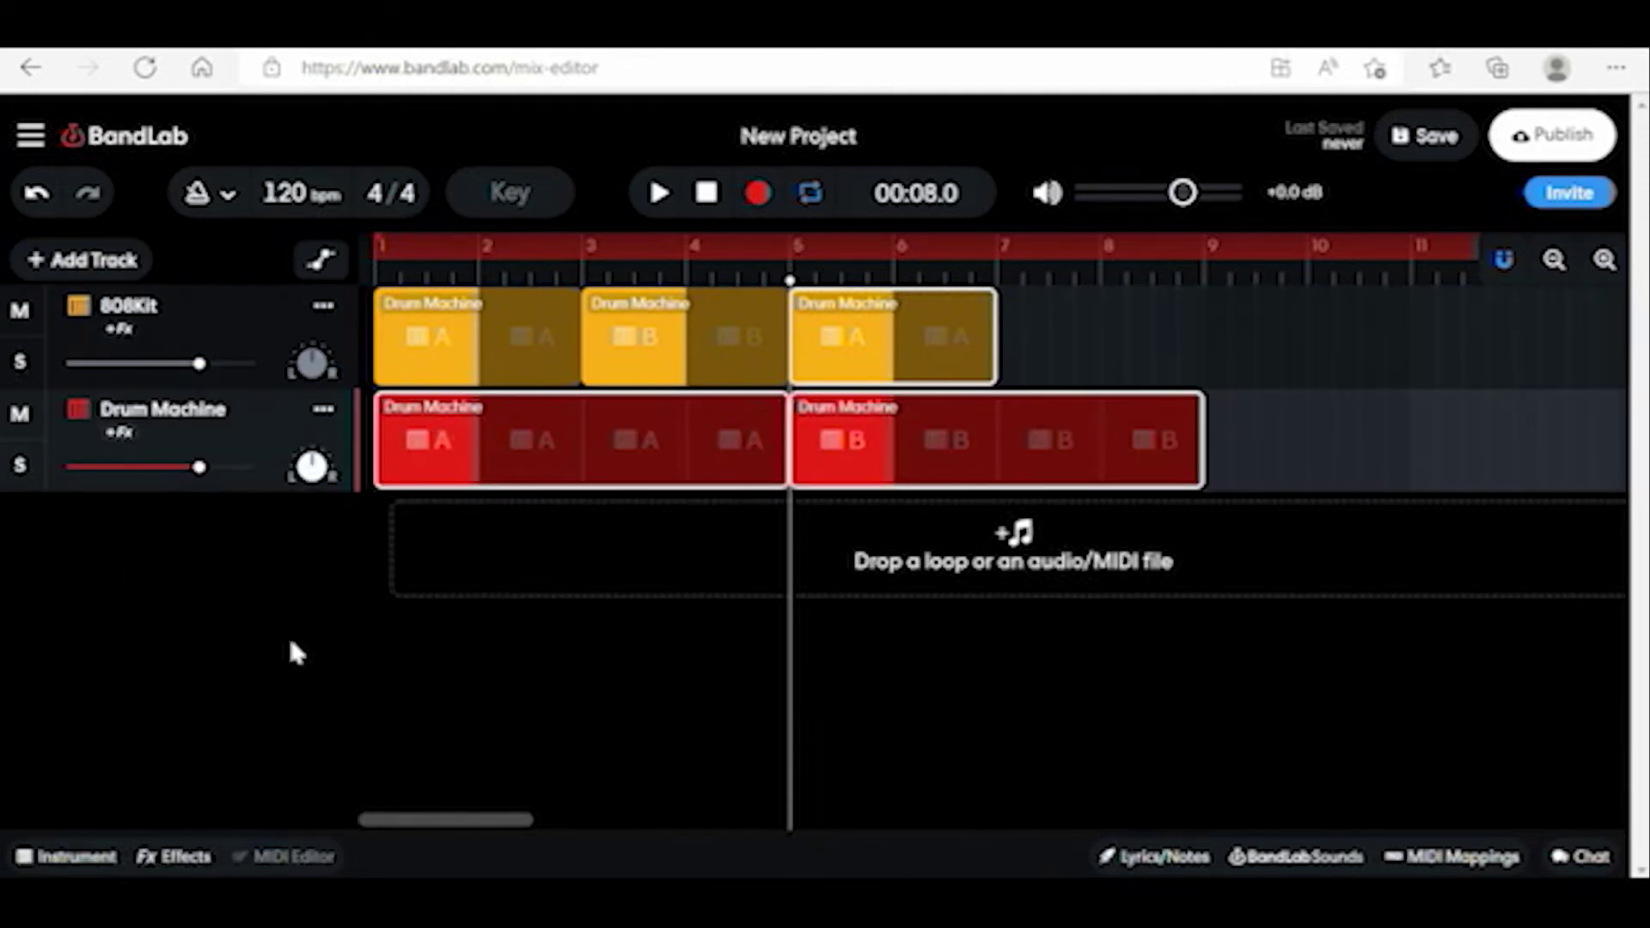
pyautogui.rightClick(432, 457)
pyautogui.press('Delete')
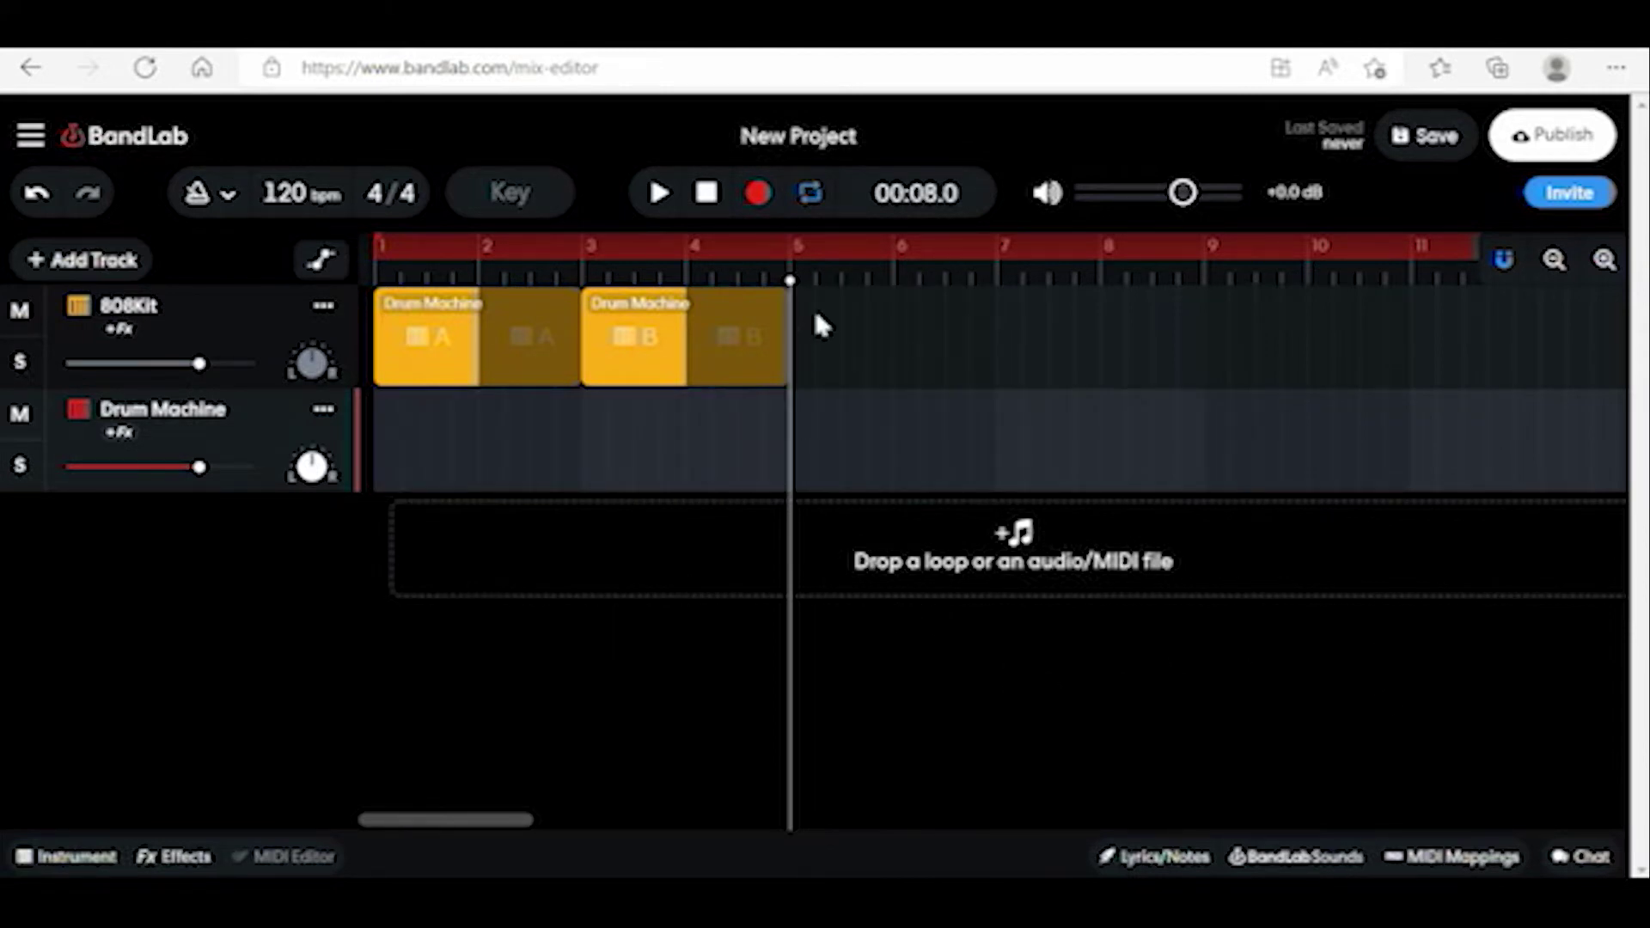
pyautogui.click(37, 192)
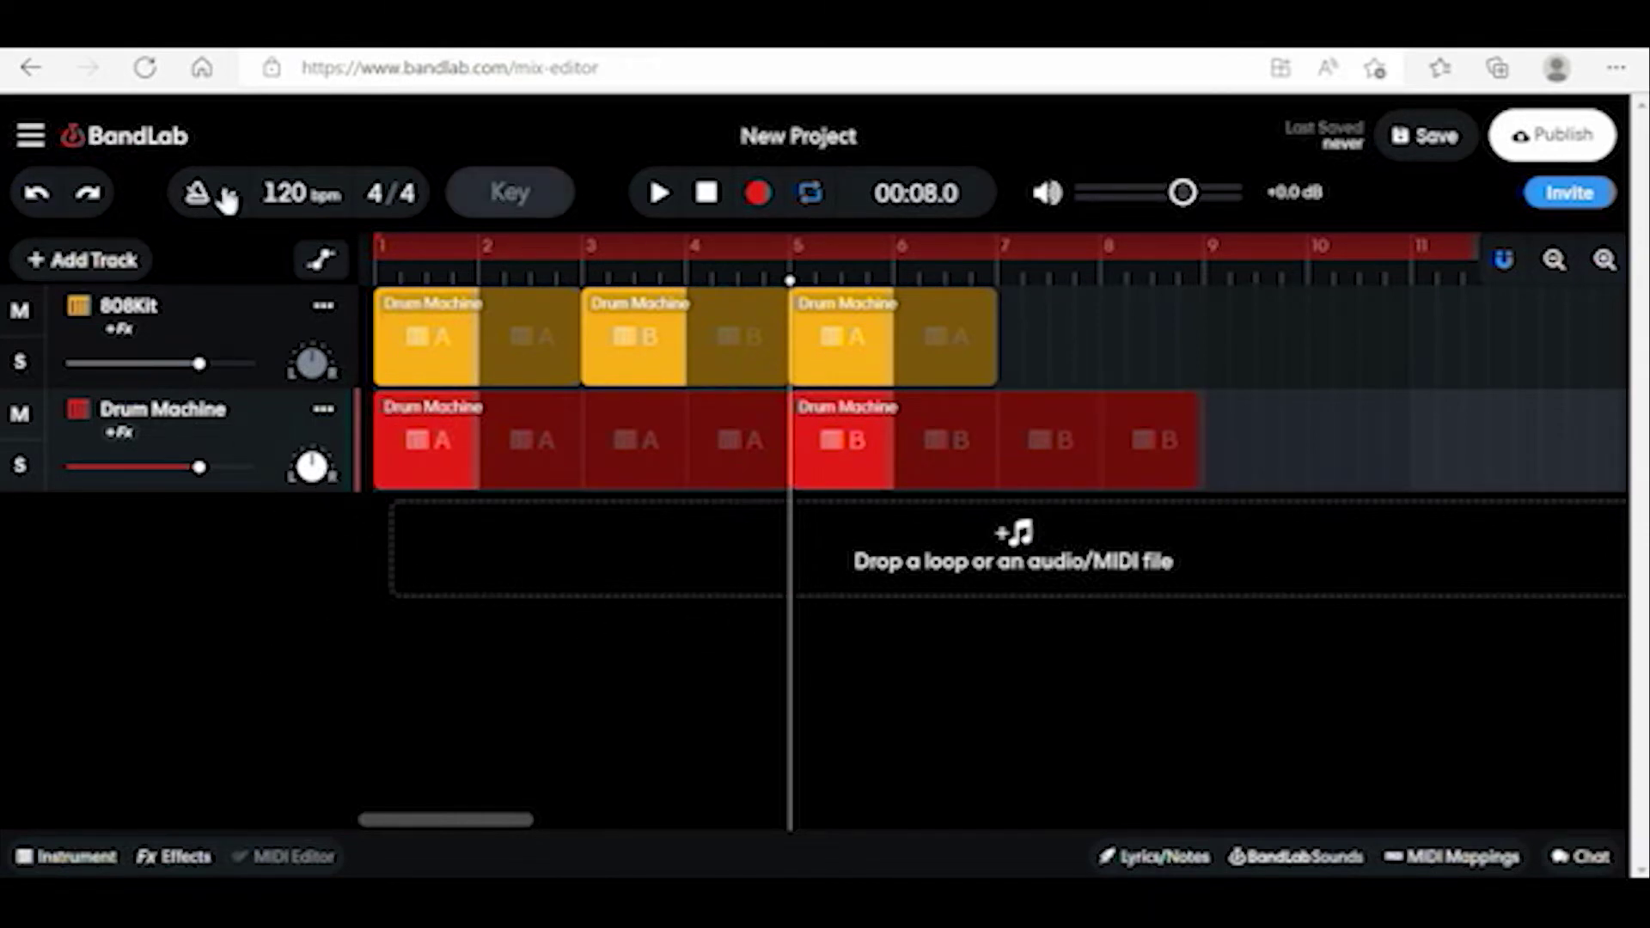
# - Rewind to the song start and cut the new track's red A and B clips
pyautogui.click(704, 194)
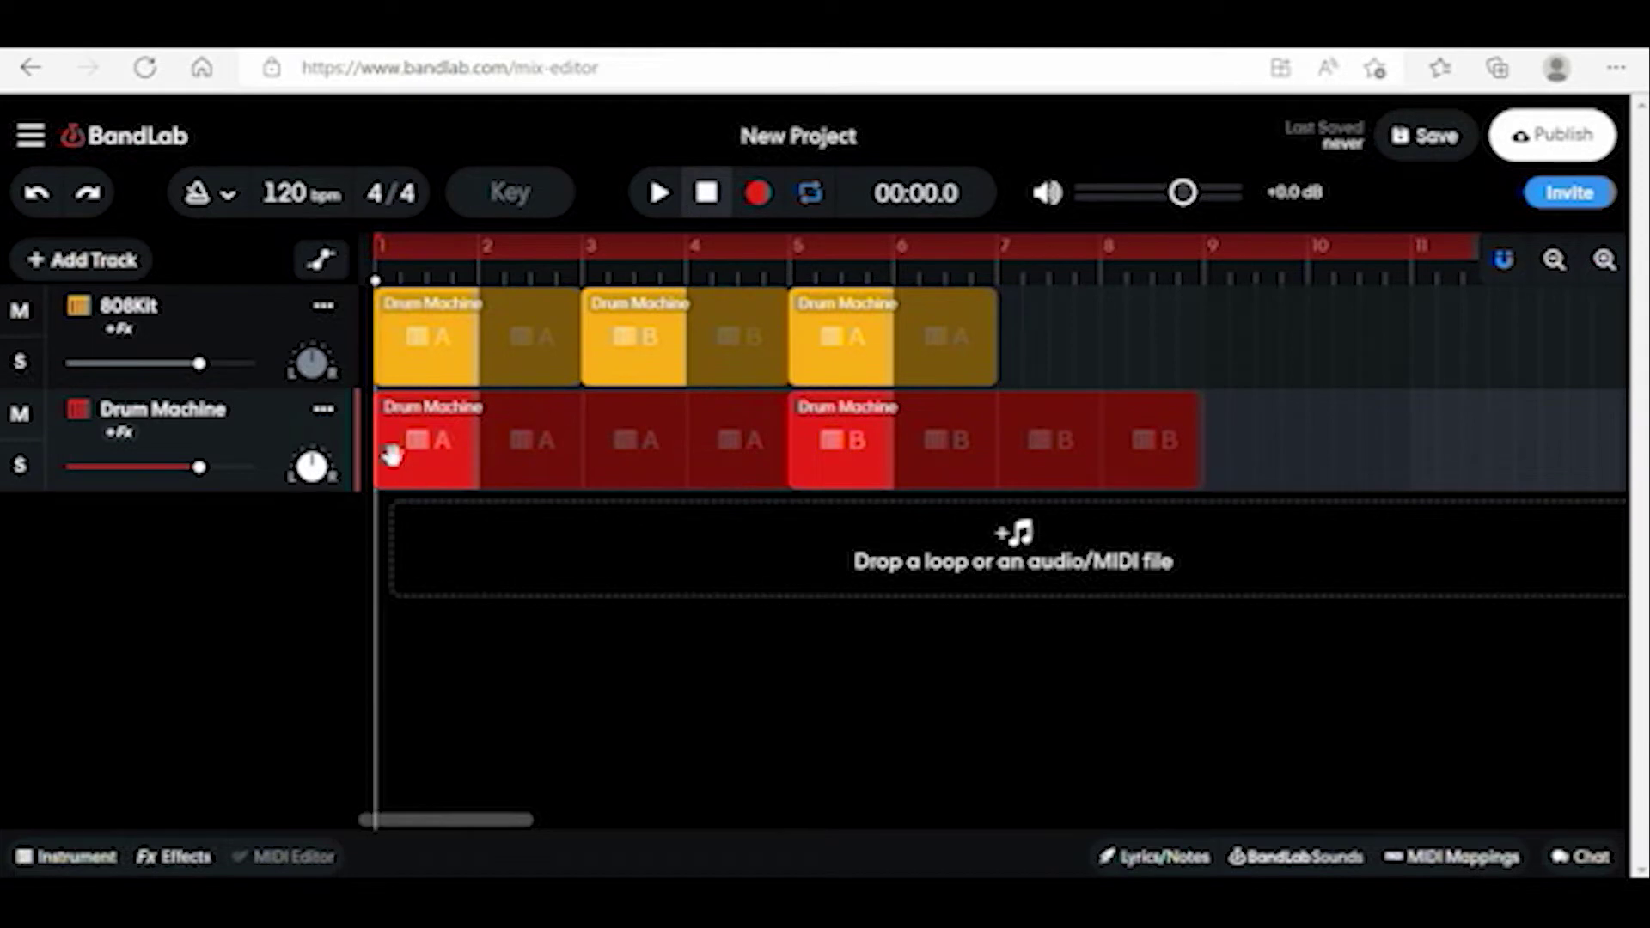
pyautogui.click(408, 449)
pyautogui.rightClick(448, 419)
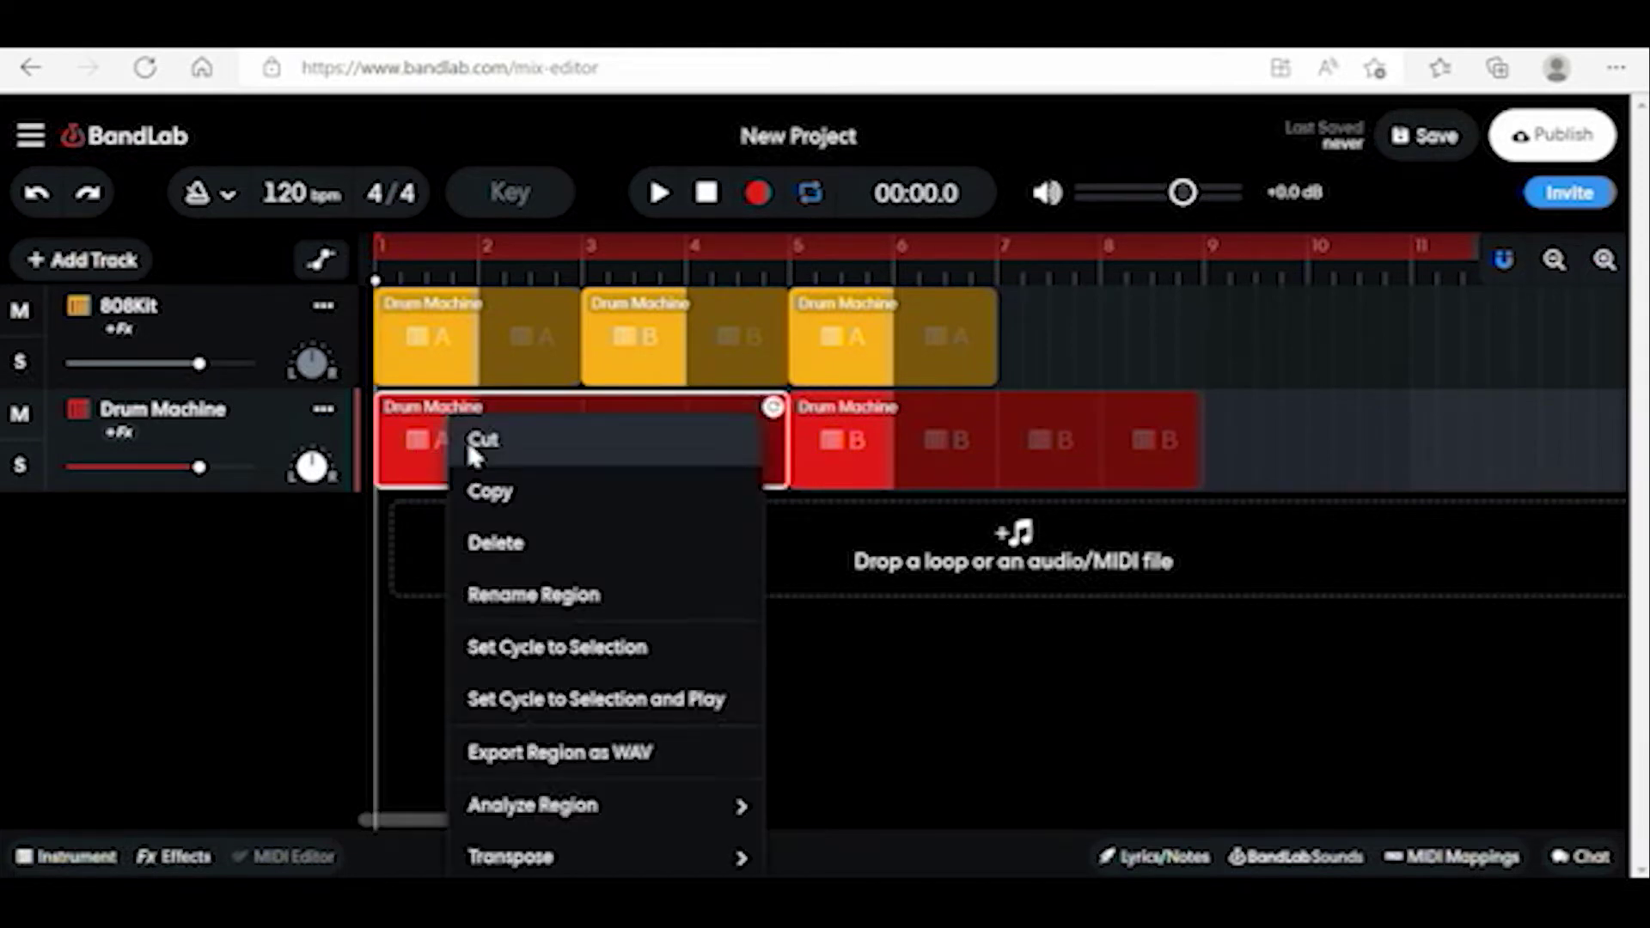
pyautogui.click(469, 446)
pyautogui.click(932, 449)
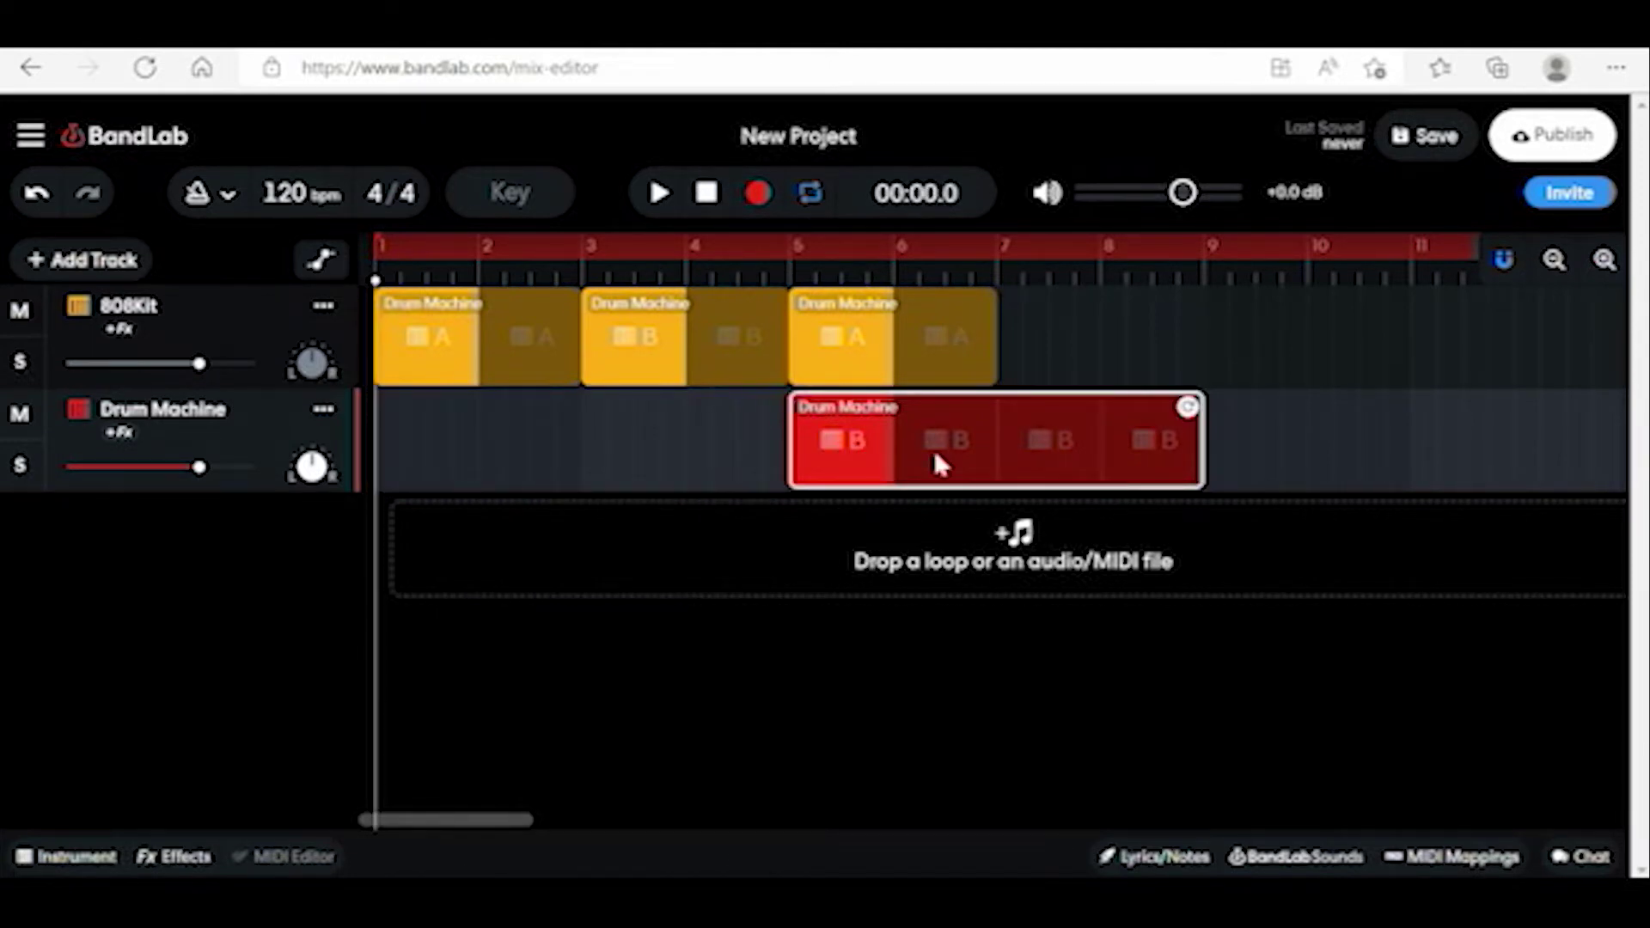
pyautogui.rightClick(959, 463)
pyautogui.click(968, 455)
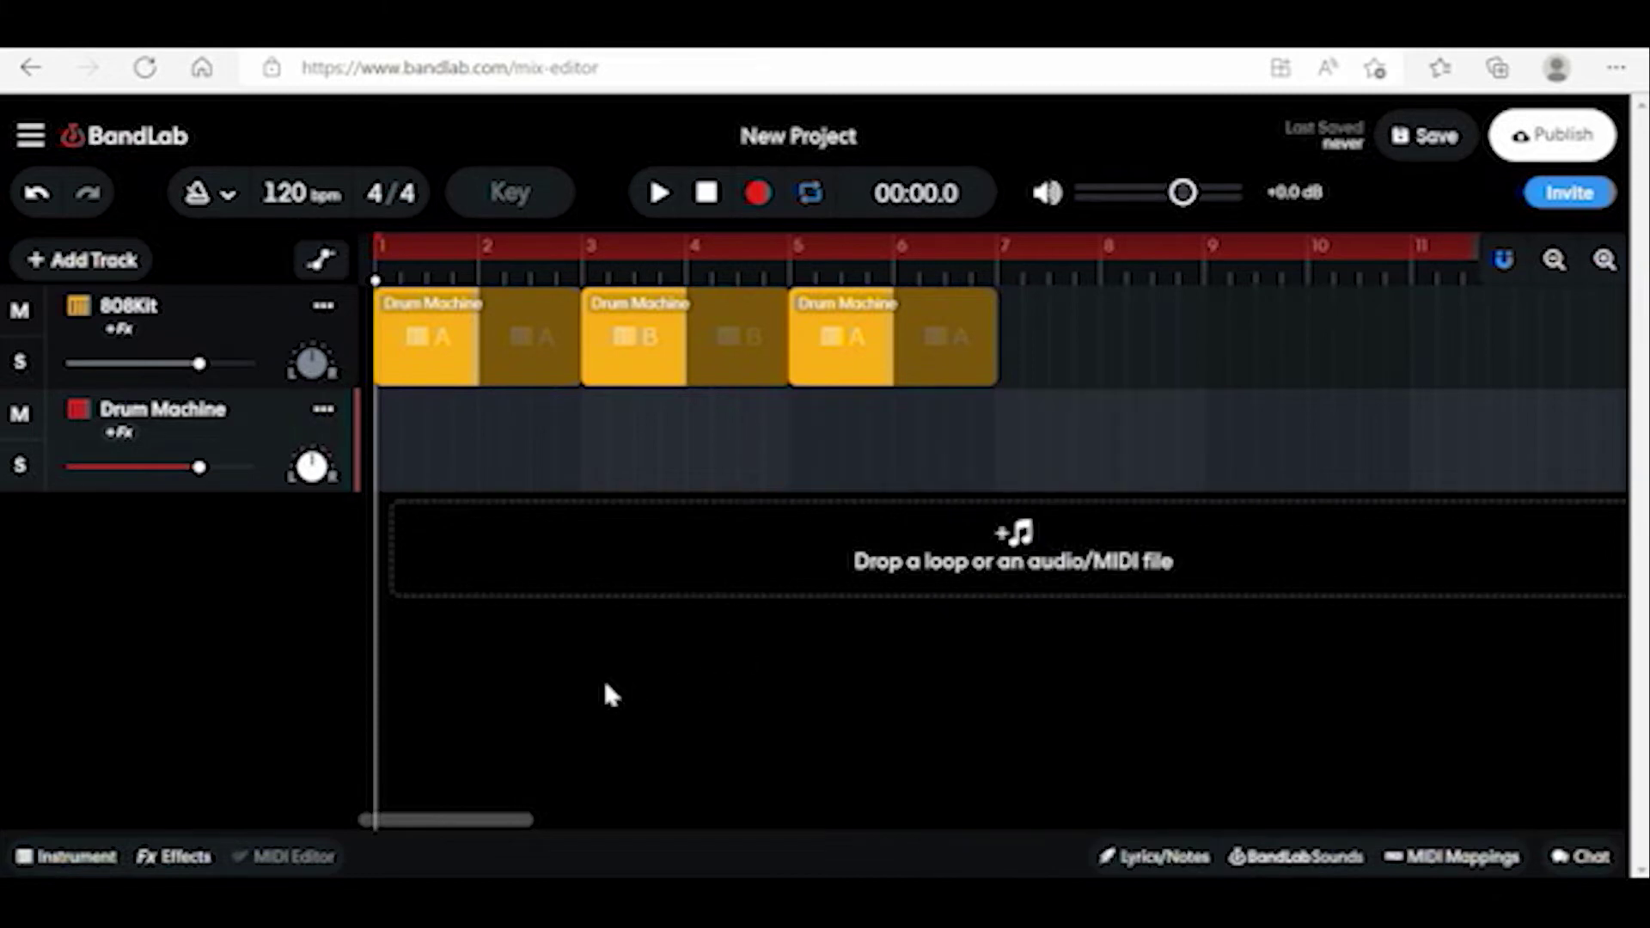
# - Open the second track's drum machine editor and switch its kit to Classic House Kit
pyautogui.click(74, 415)
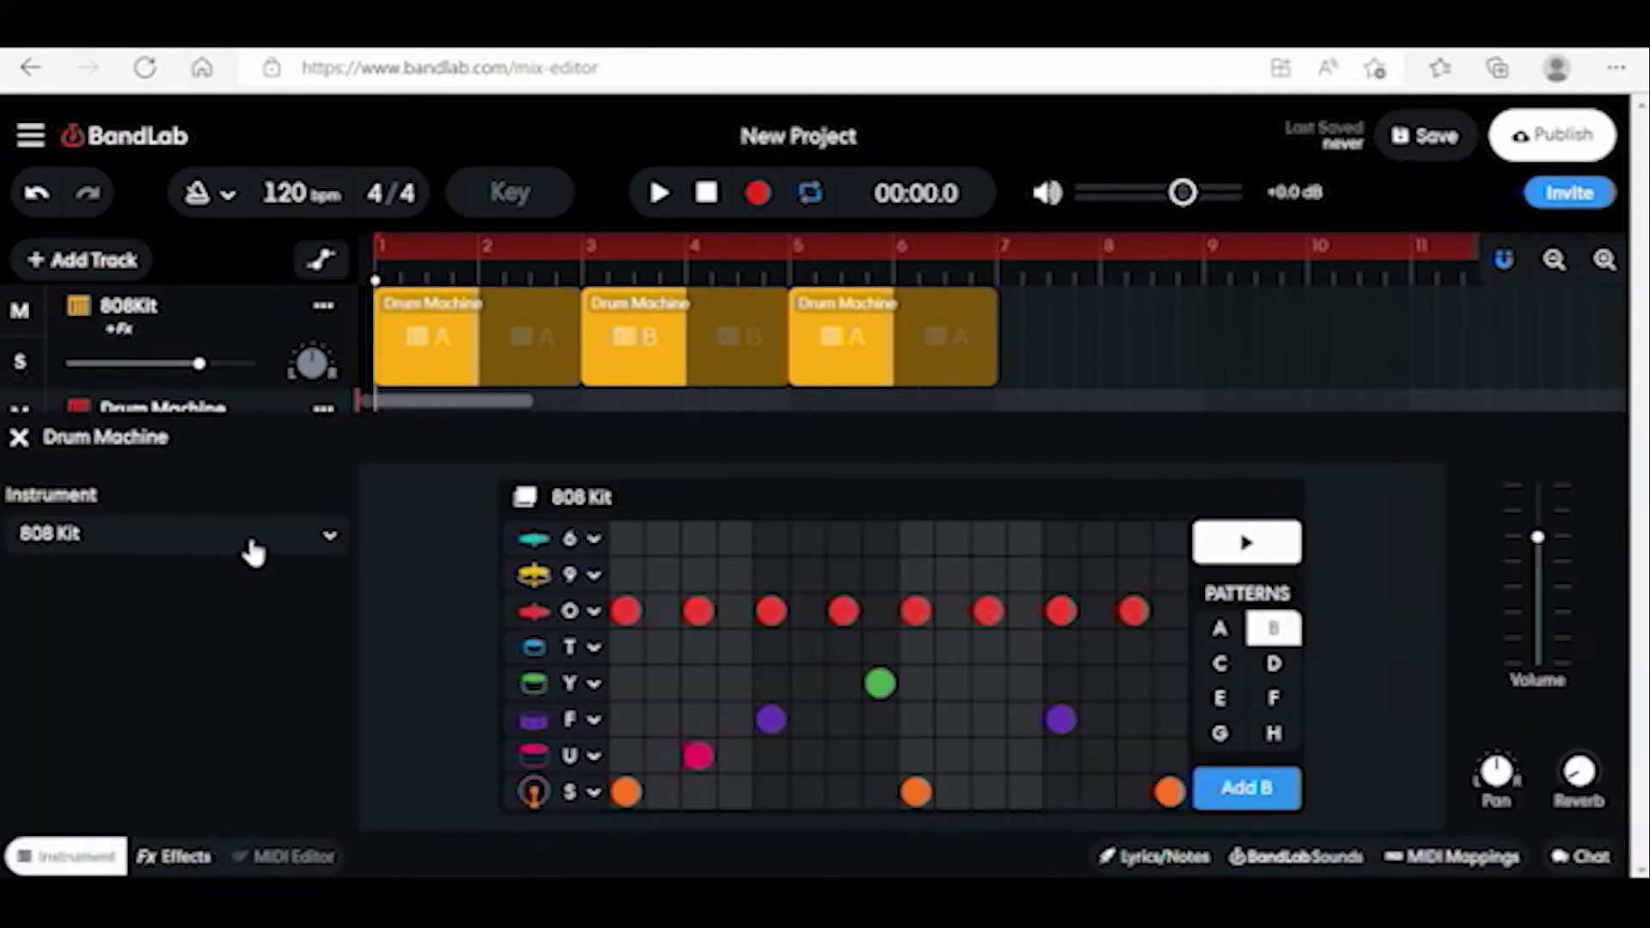
pyautogui.click(18, 440)
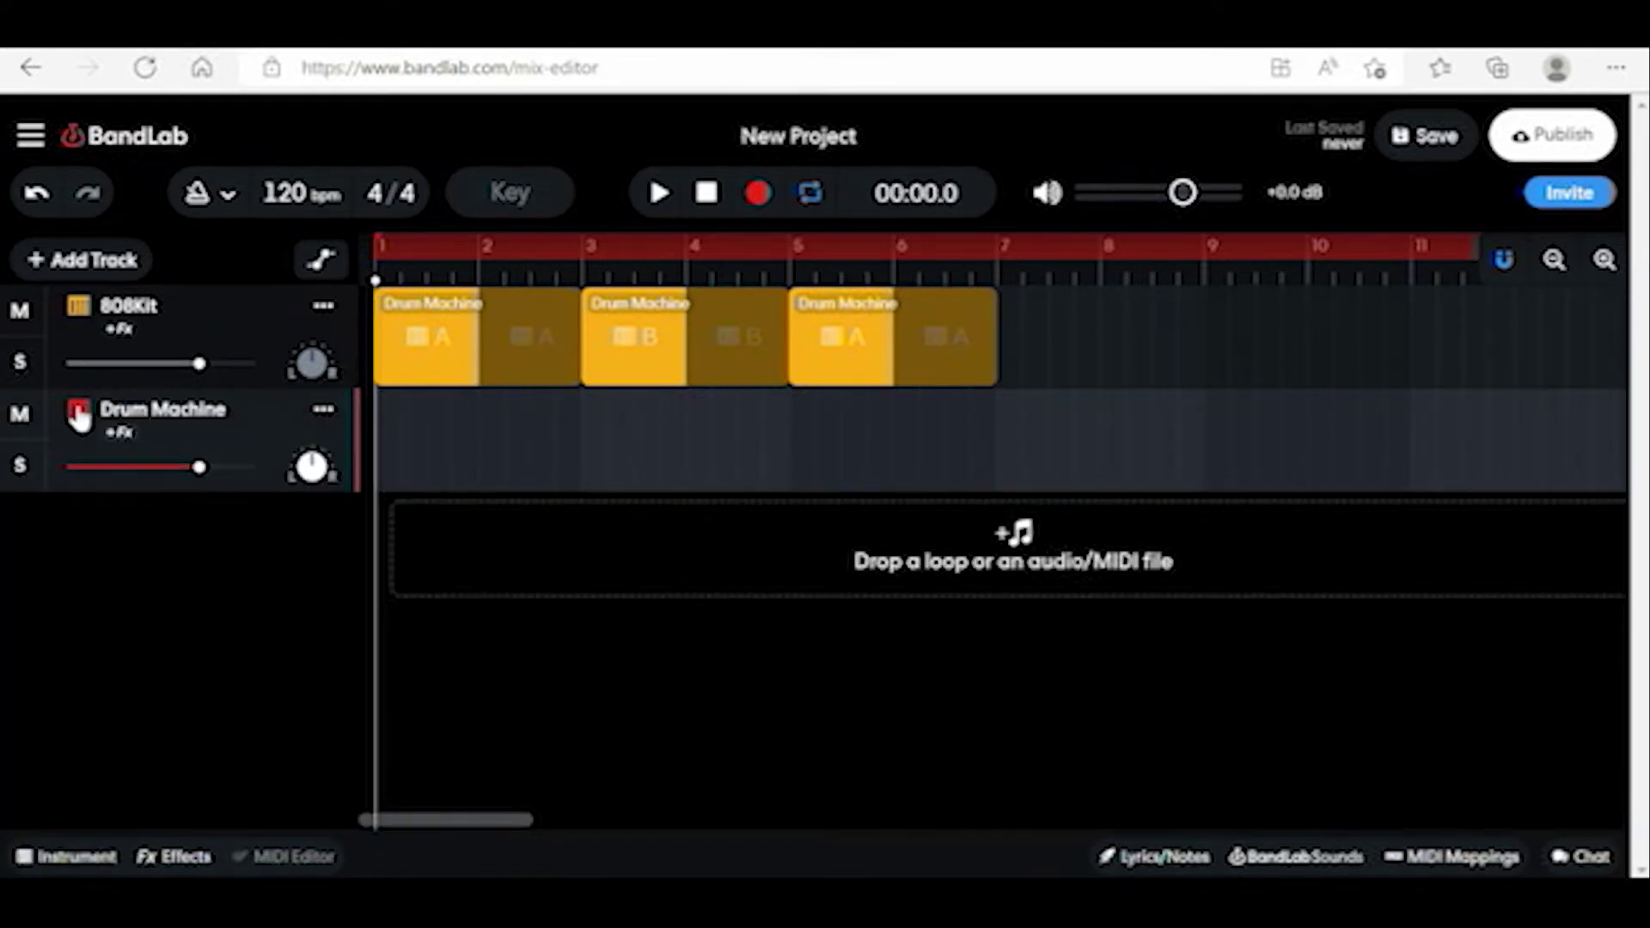
pyautogui.click(79, 416)
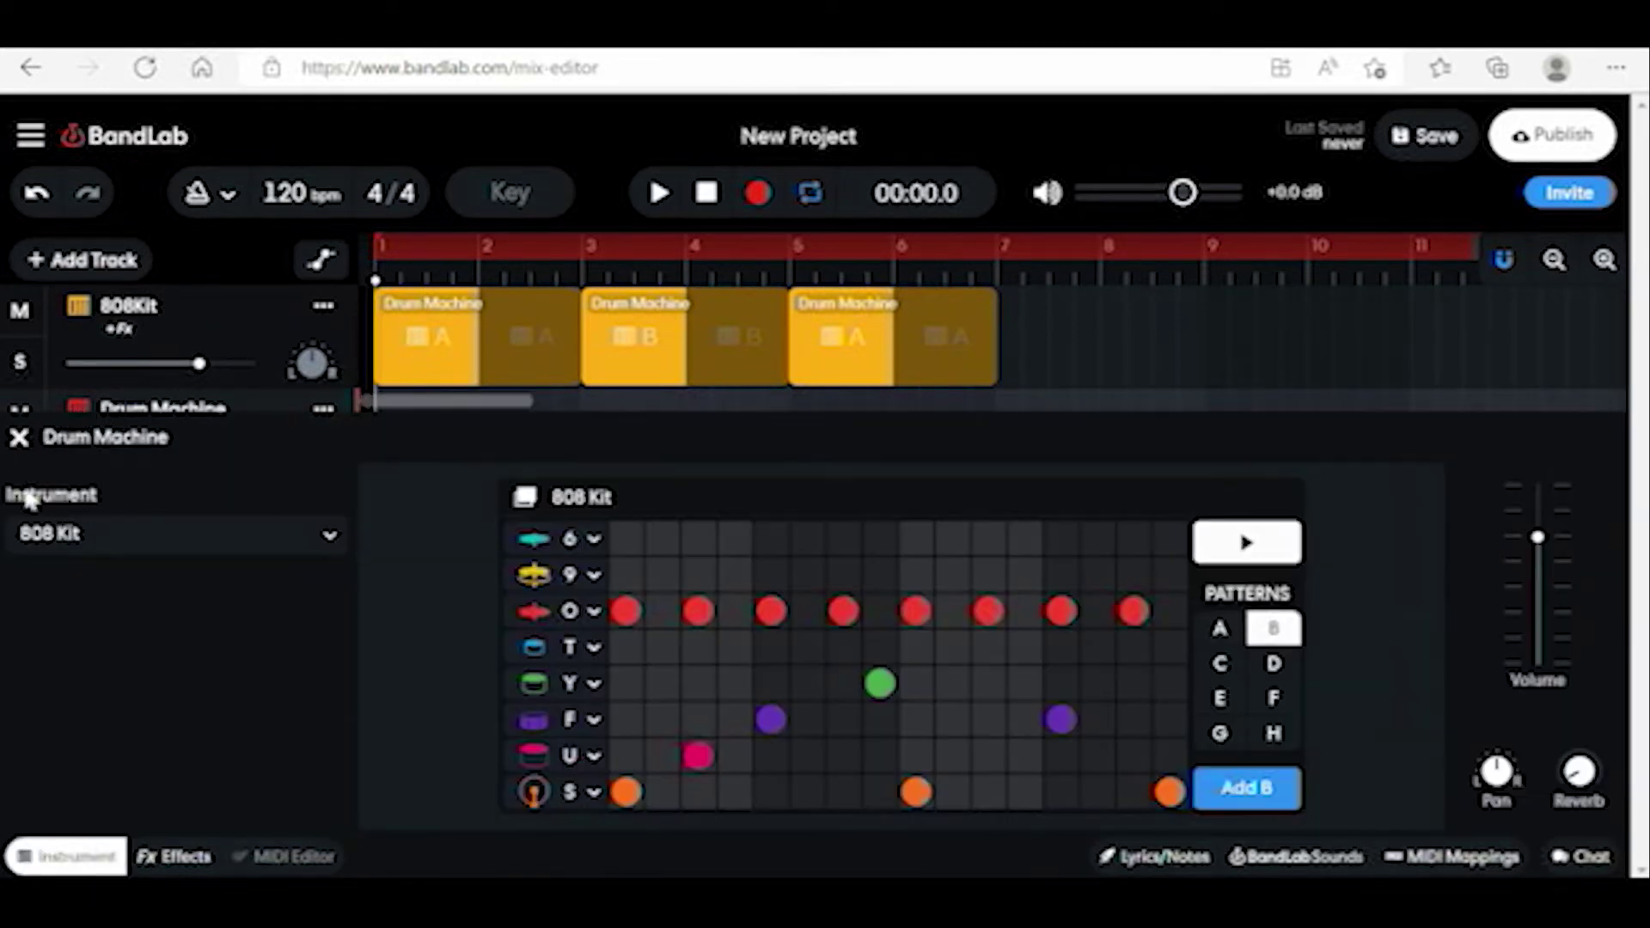
pyautogui.click(327, 543)
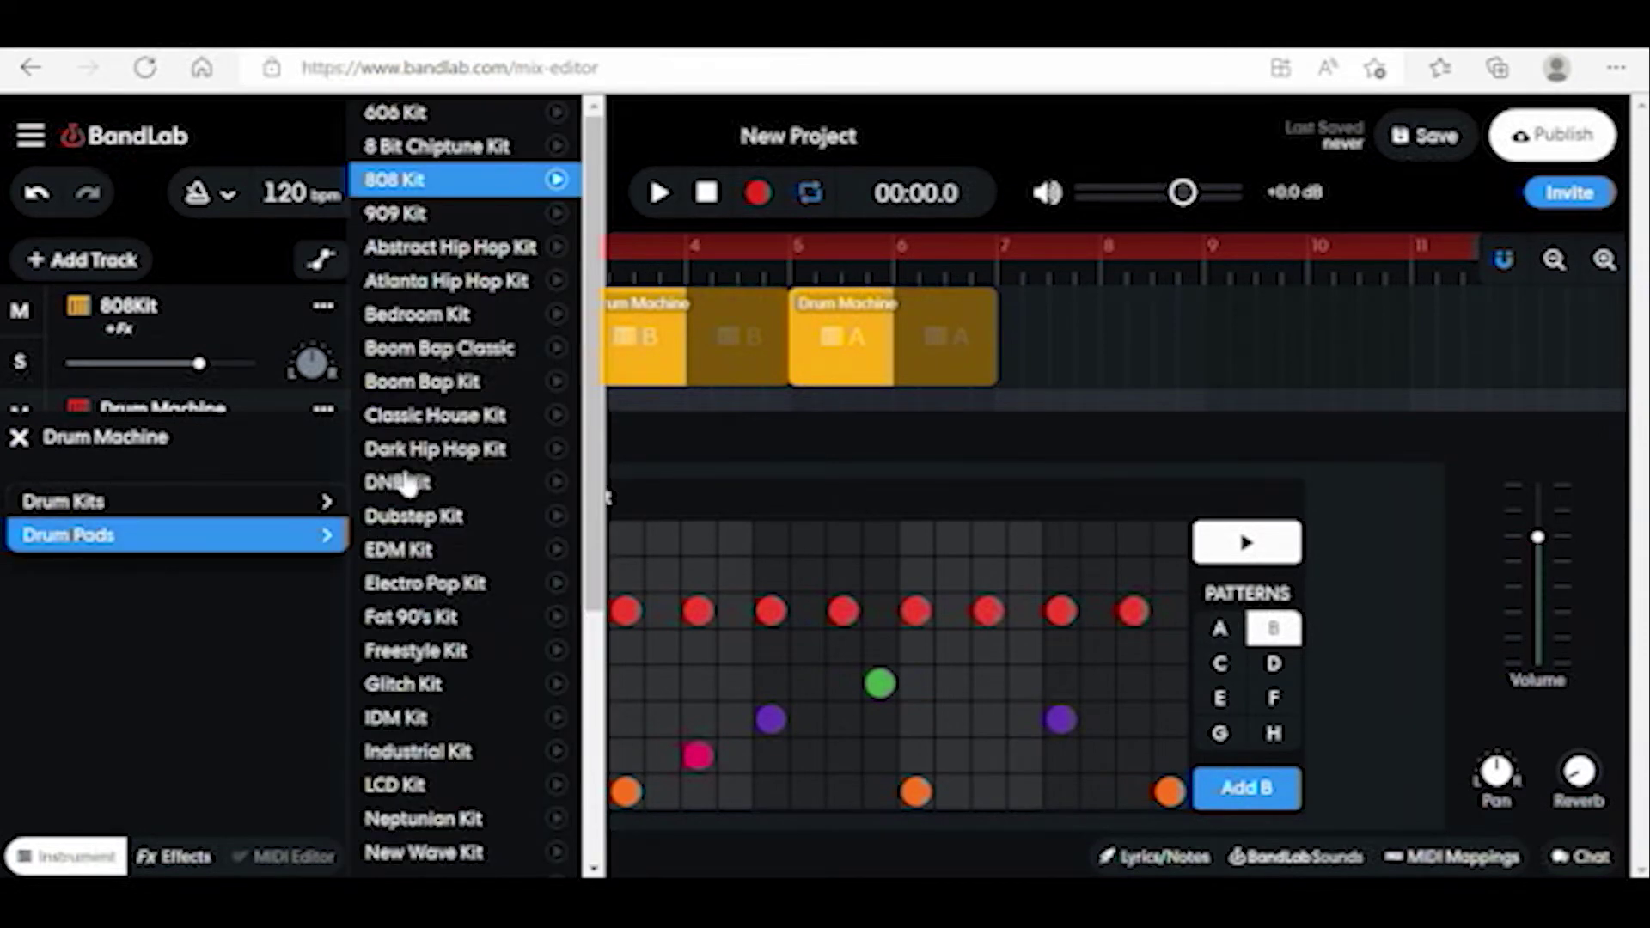
pyautogui.click(459, 416)
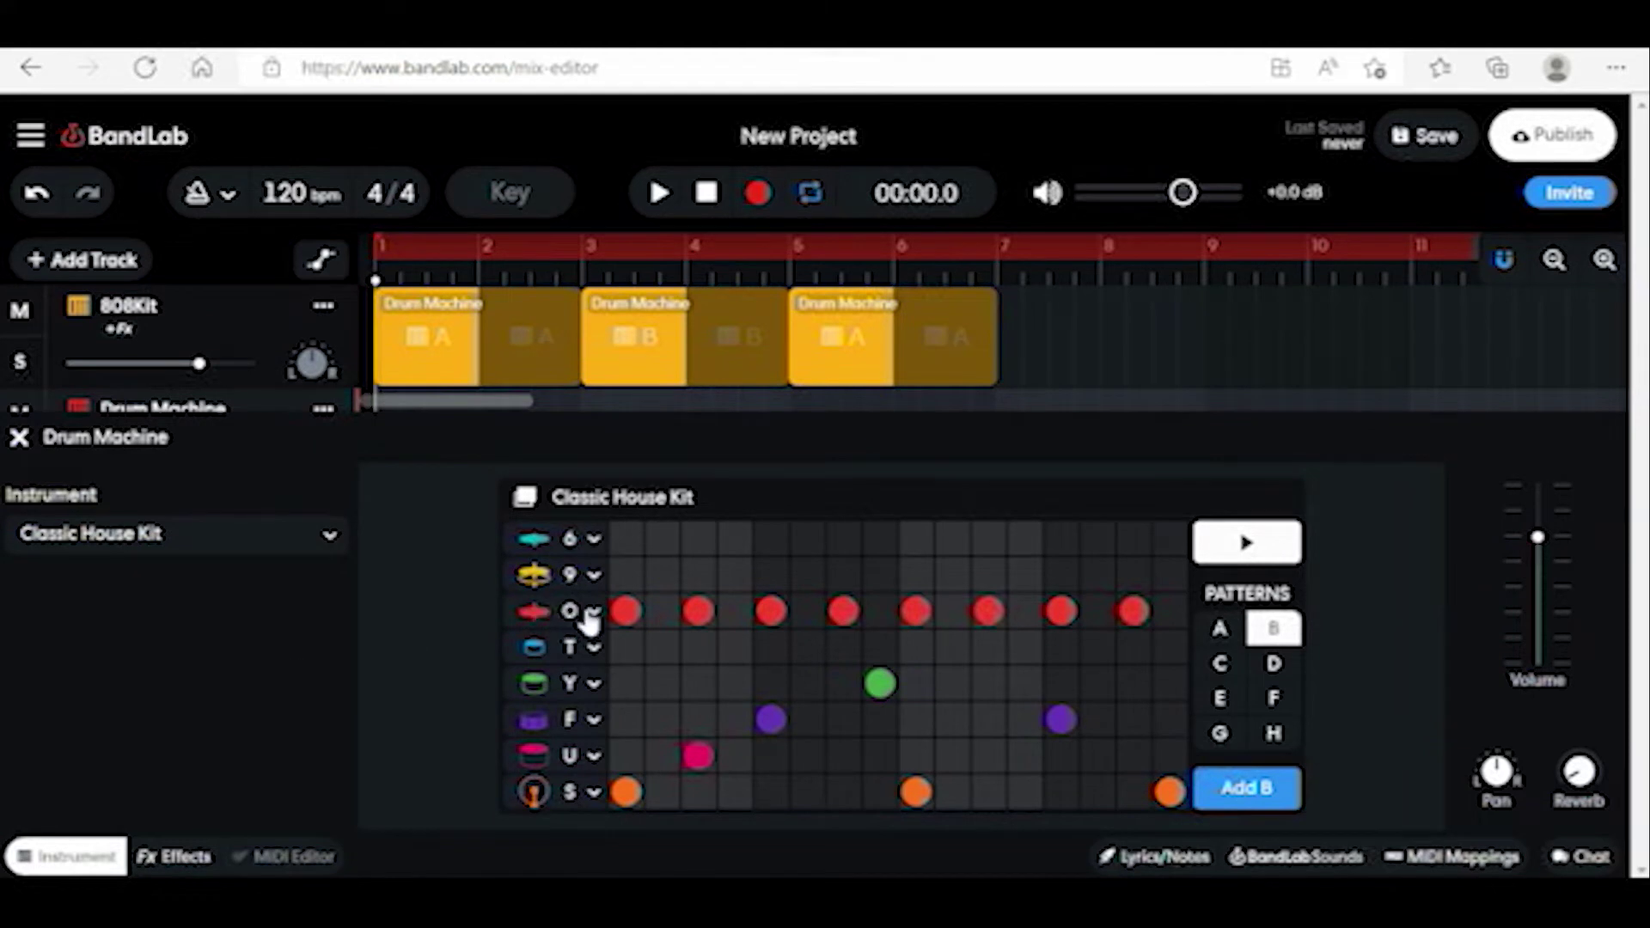
# - Select pattern C, start its preview, and place eight evenly spaced row O hits
pyautogui.click(1219, 665)
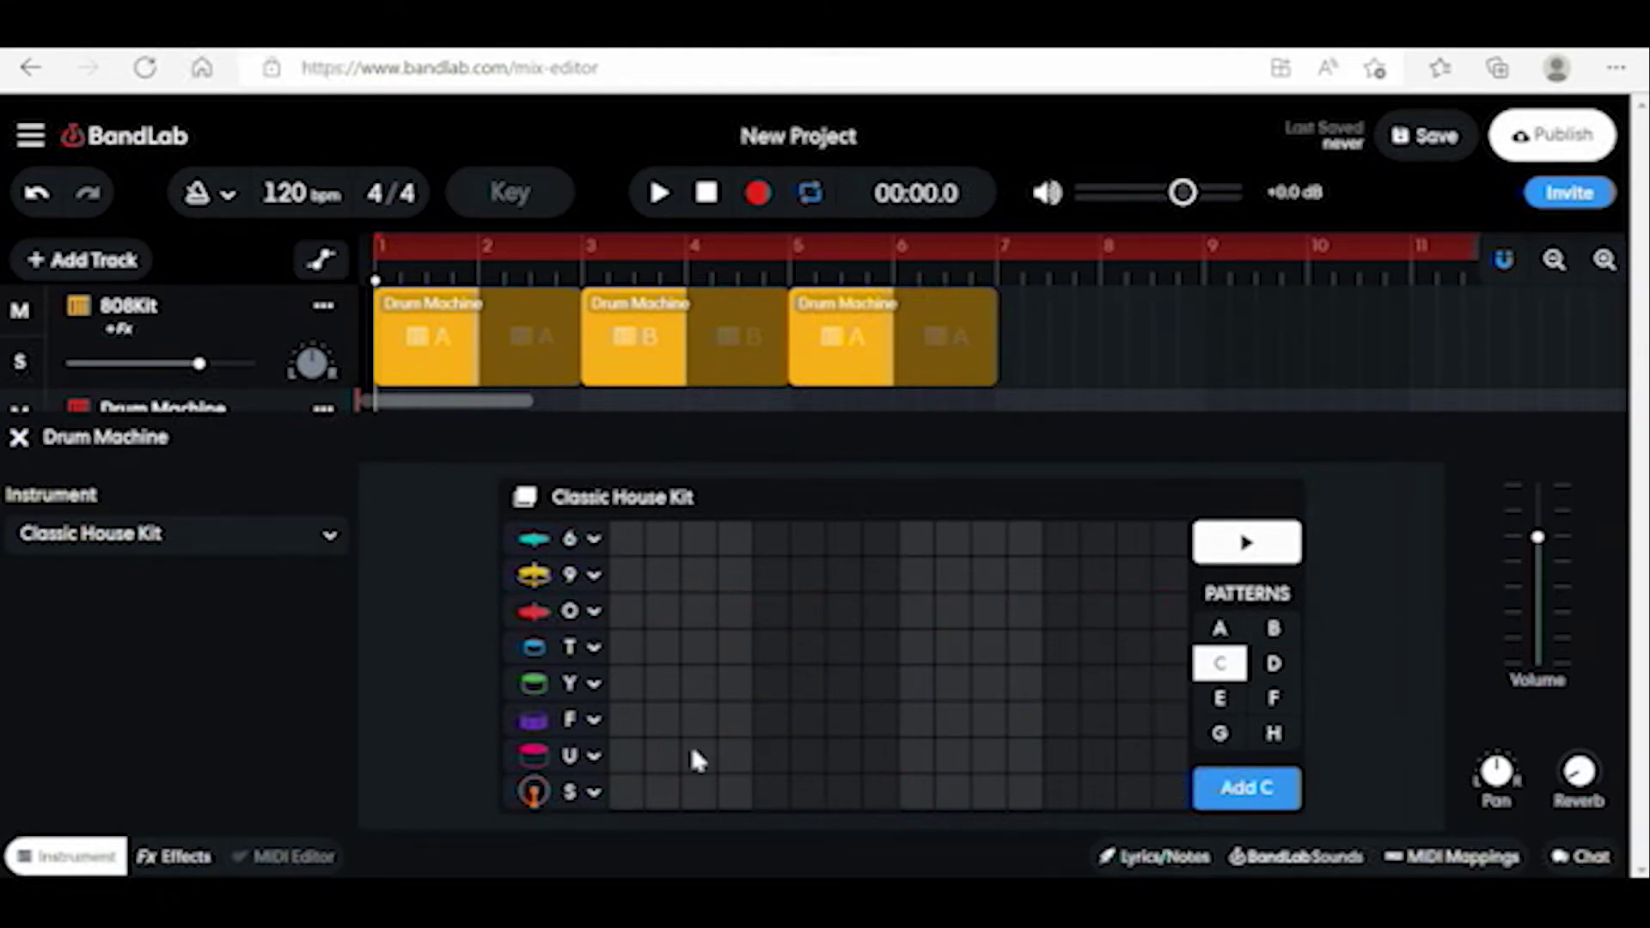
pyautogui.click(1248, 543)
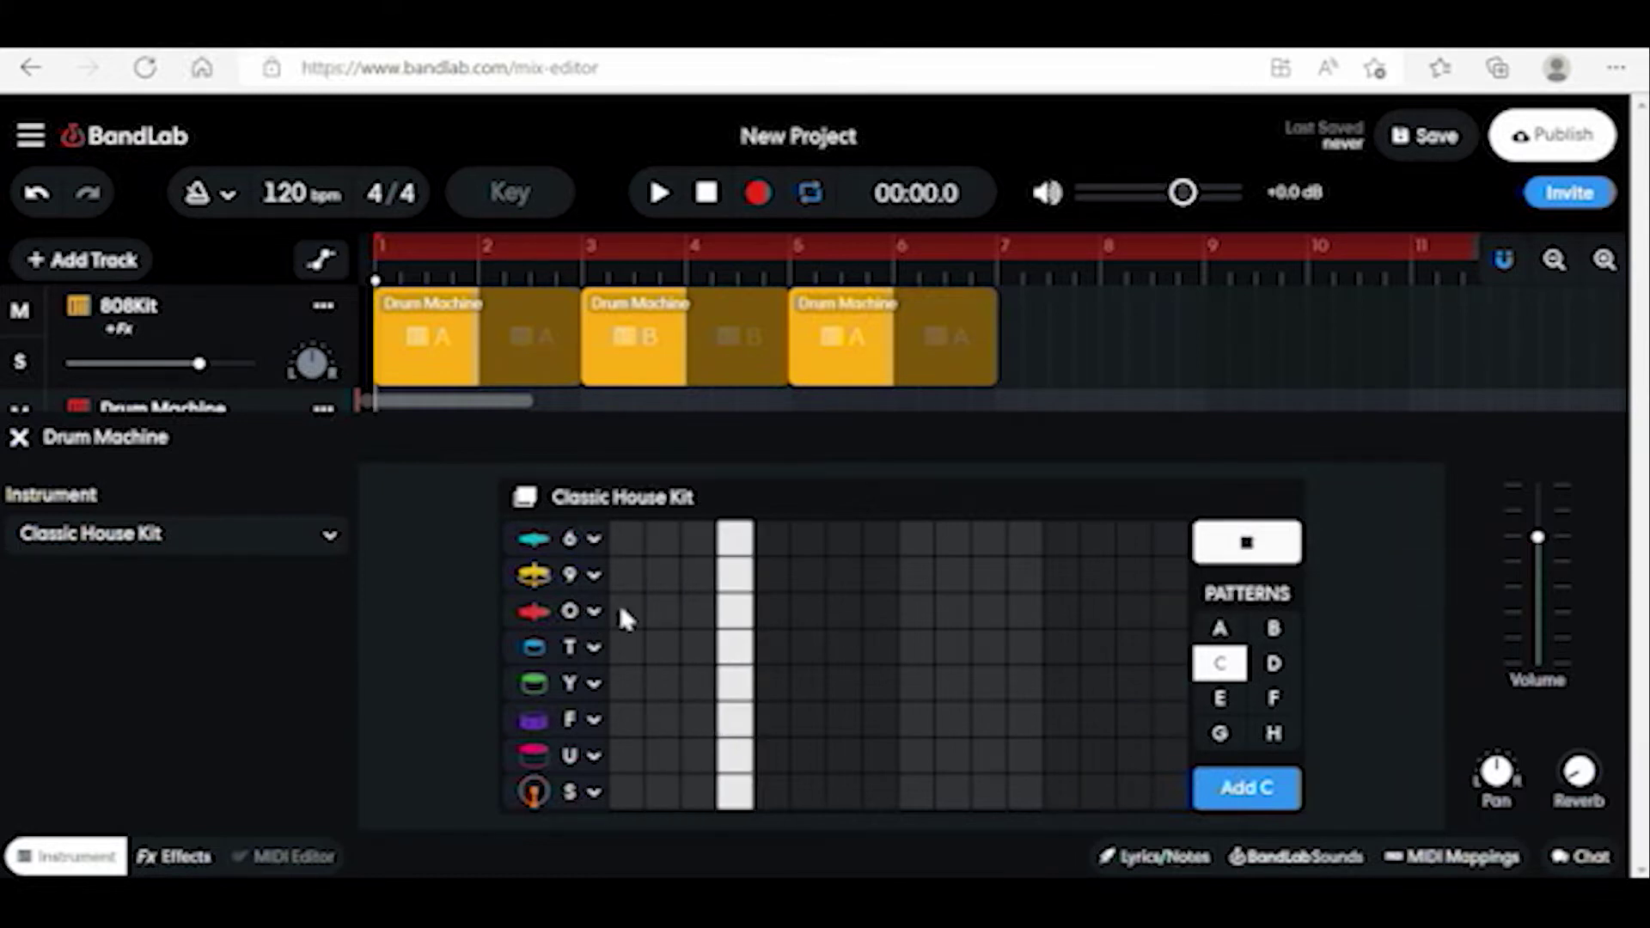
pyautogui.click(625, 612)
pyautogui.click(698, 612)
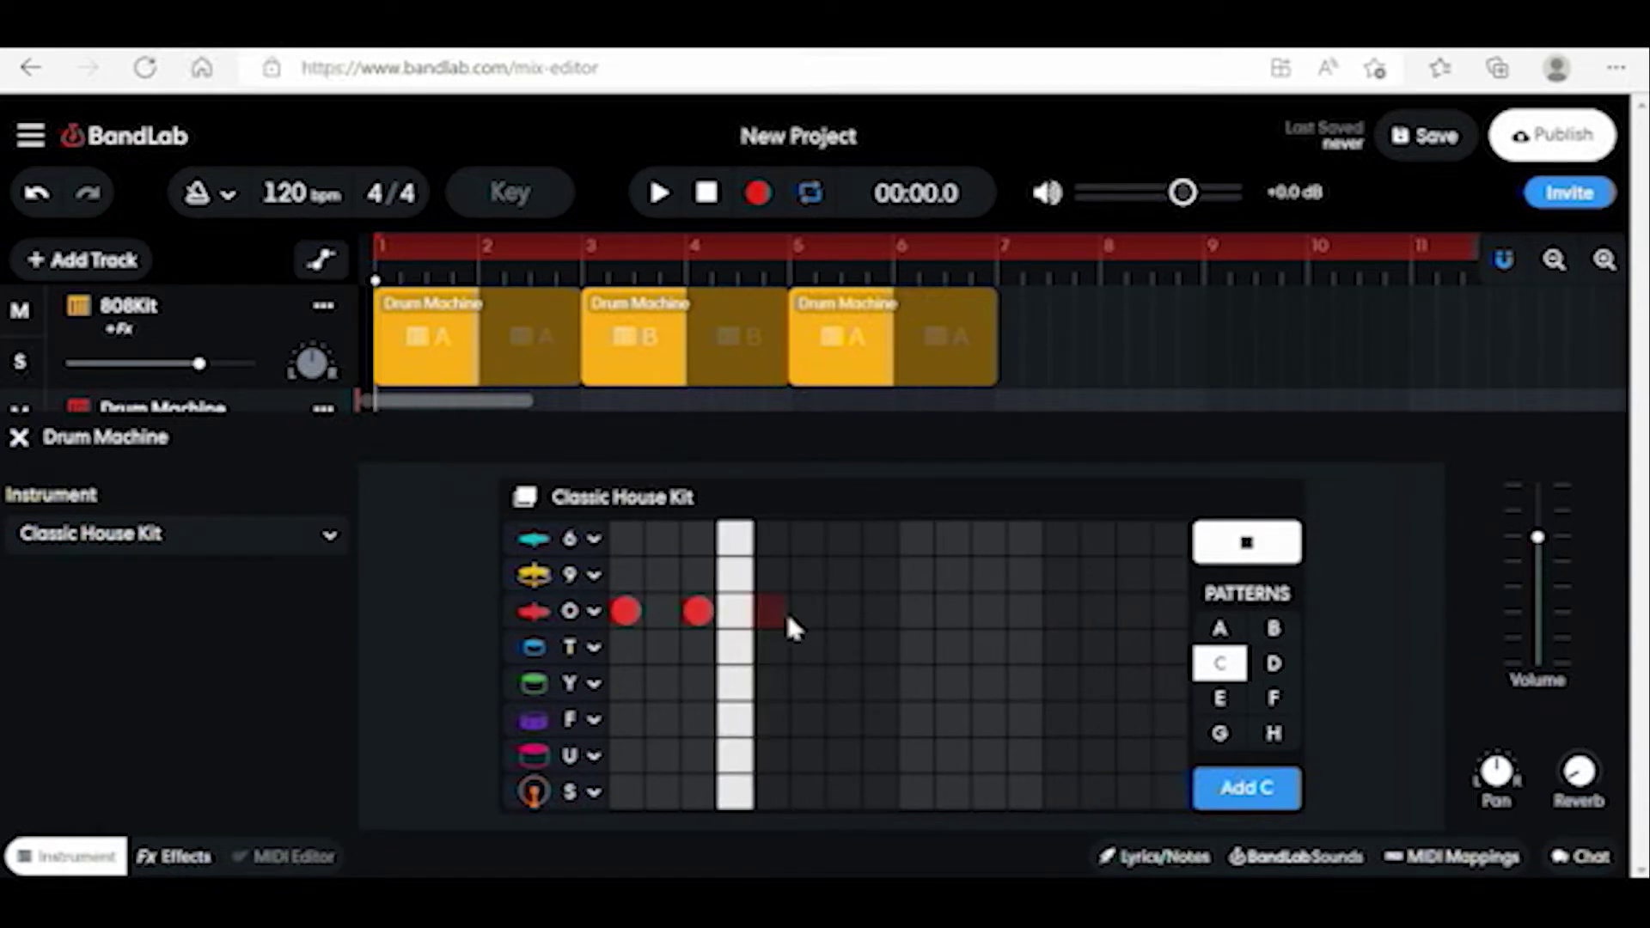
pyautogui.click(777, 613)
pyautogui.click(846, 613)
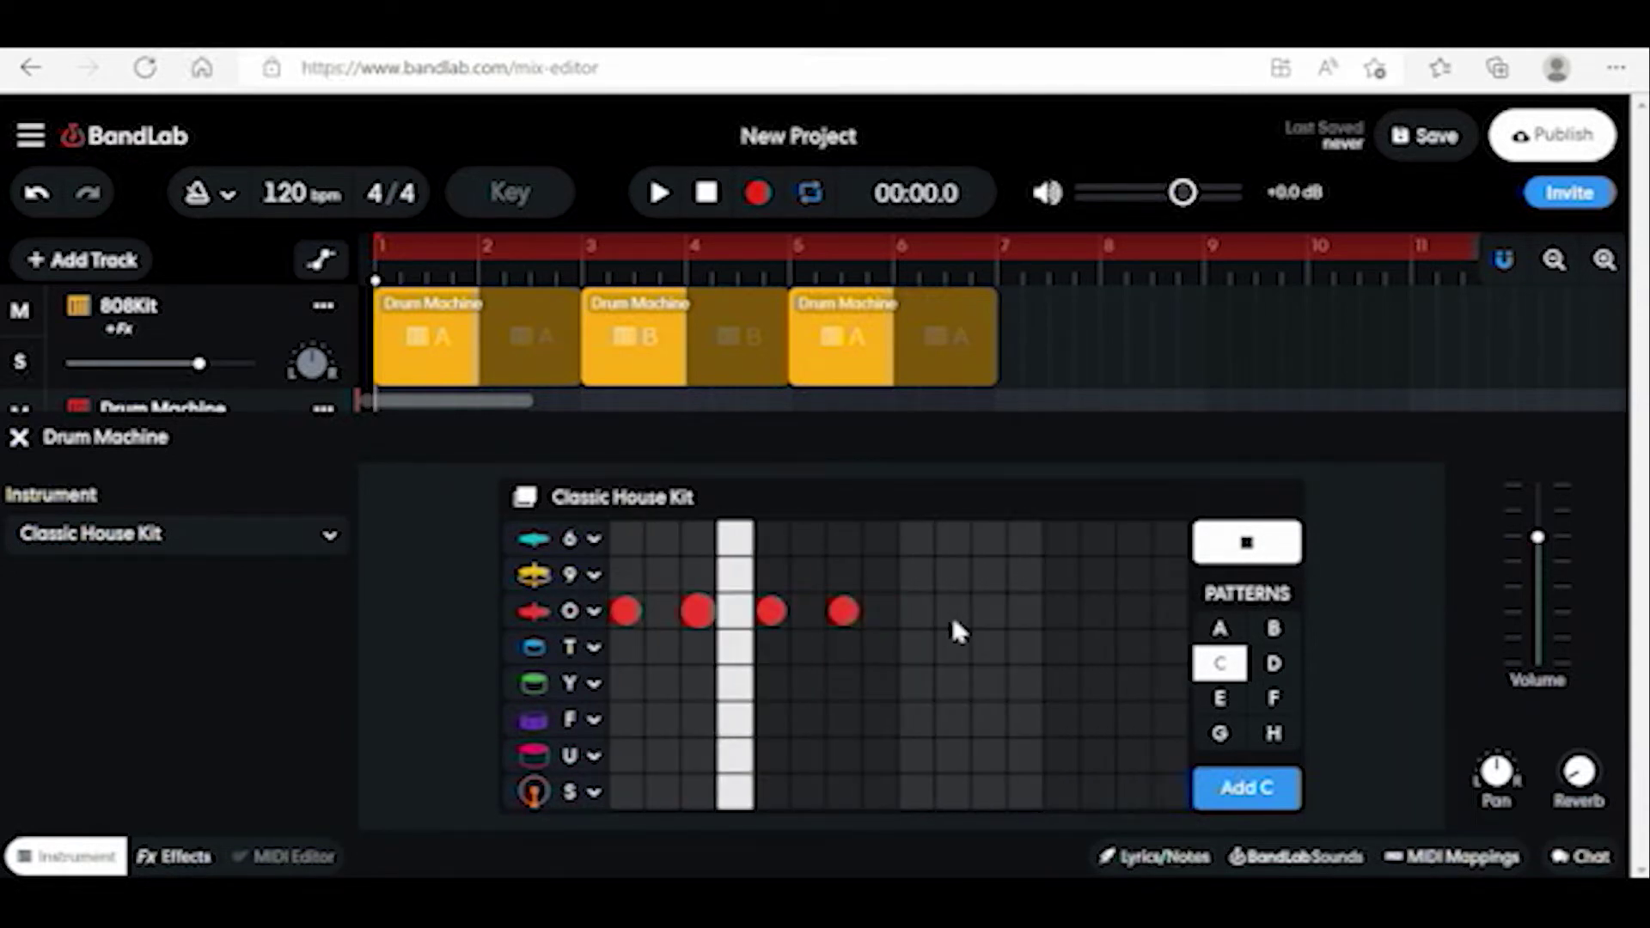
pyautogui.click(916, 612)
pyautogui.click(987, 612)
pyautogui.click(1060, 612)
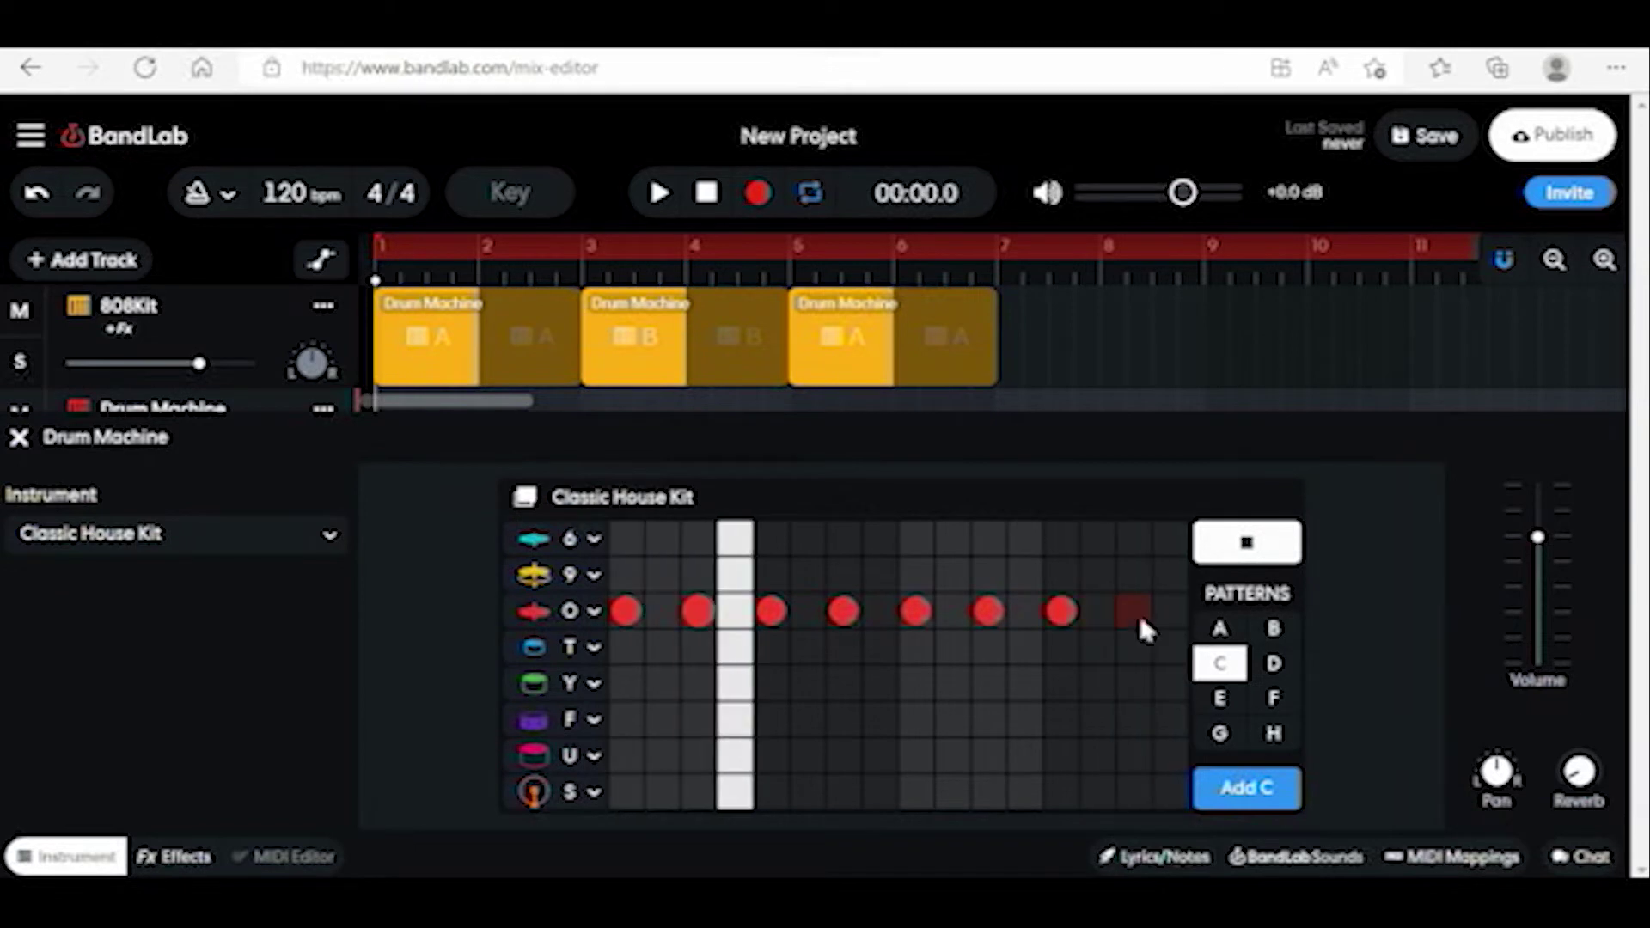
pyautogui.click(1136, 611)
# - Add four row F hits and three row Y hits to pattern C
pyautogui.click(623, 720)
pyautogui.click(843, 719)
pyautogui.click(922, 723)
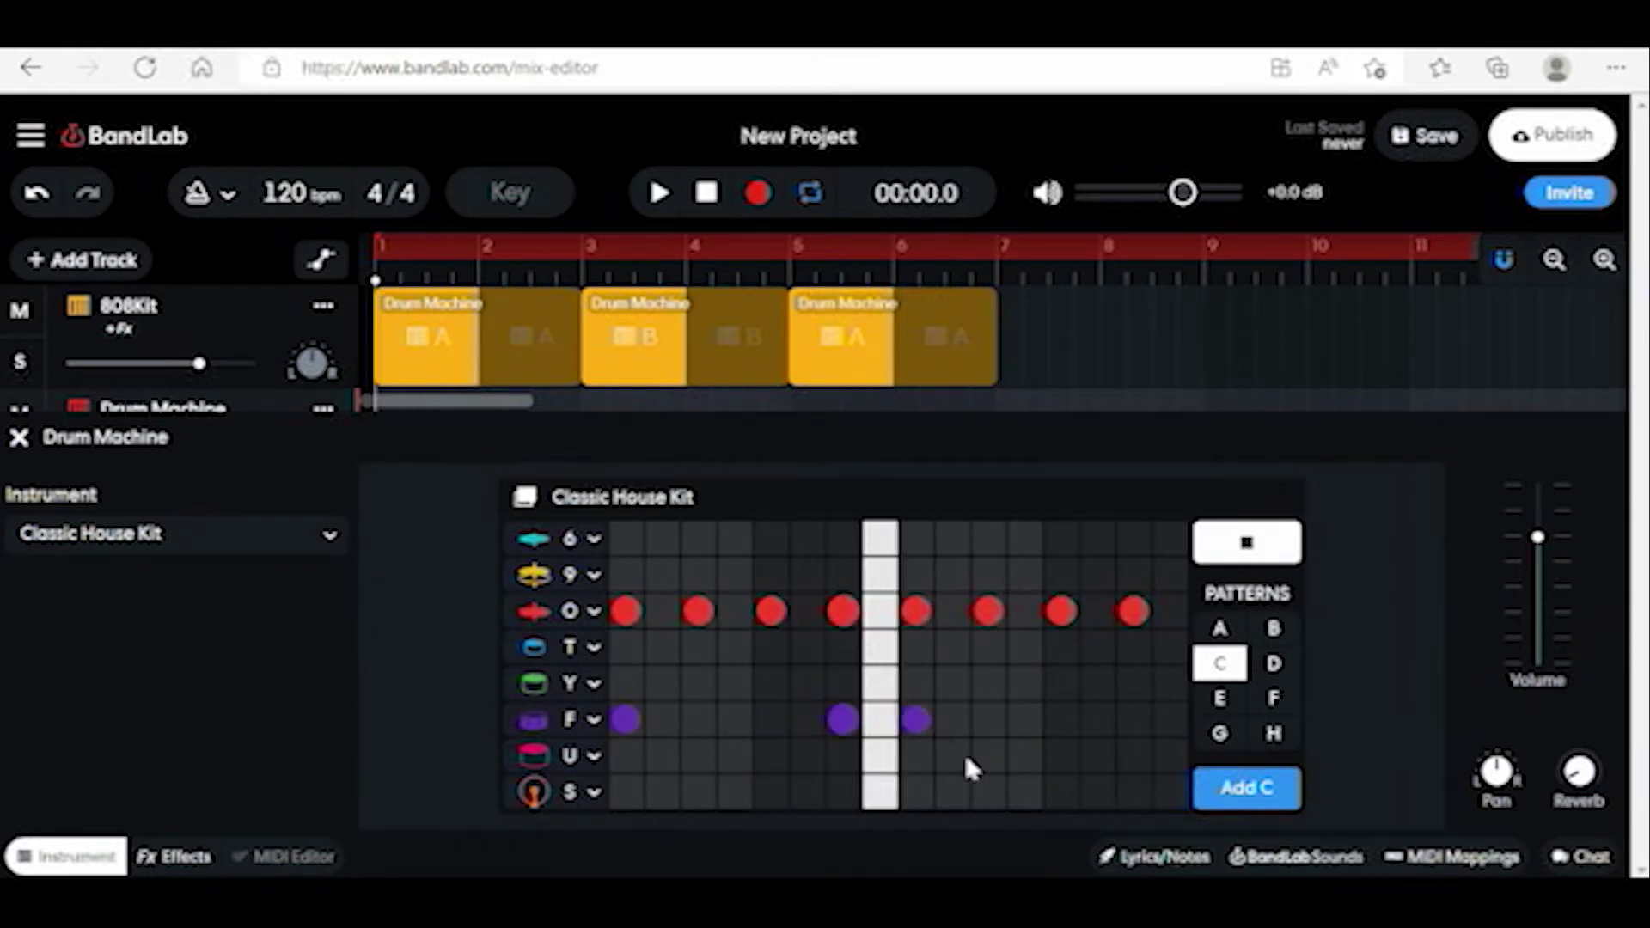
pyautogui.click(1147, 722)
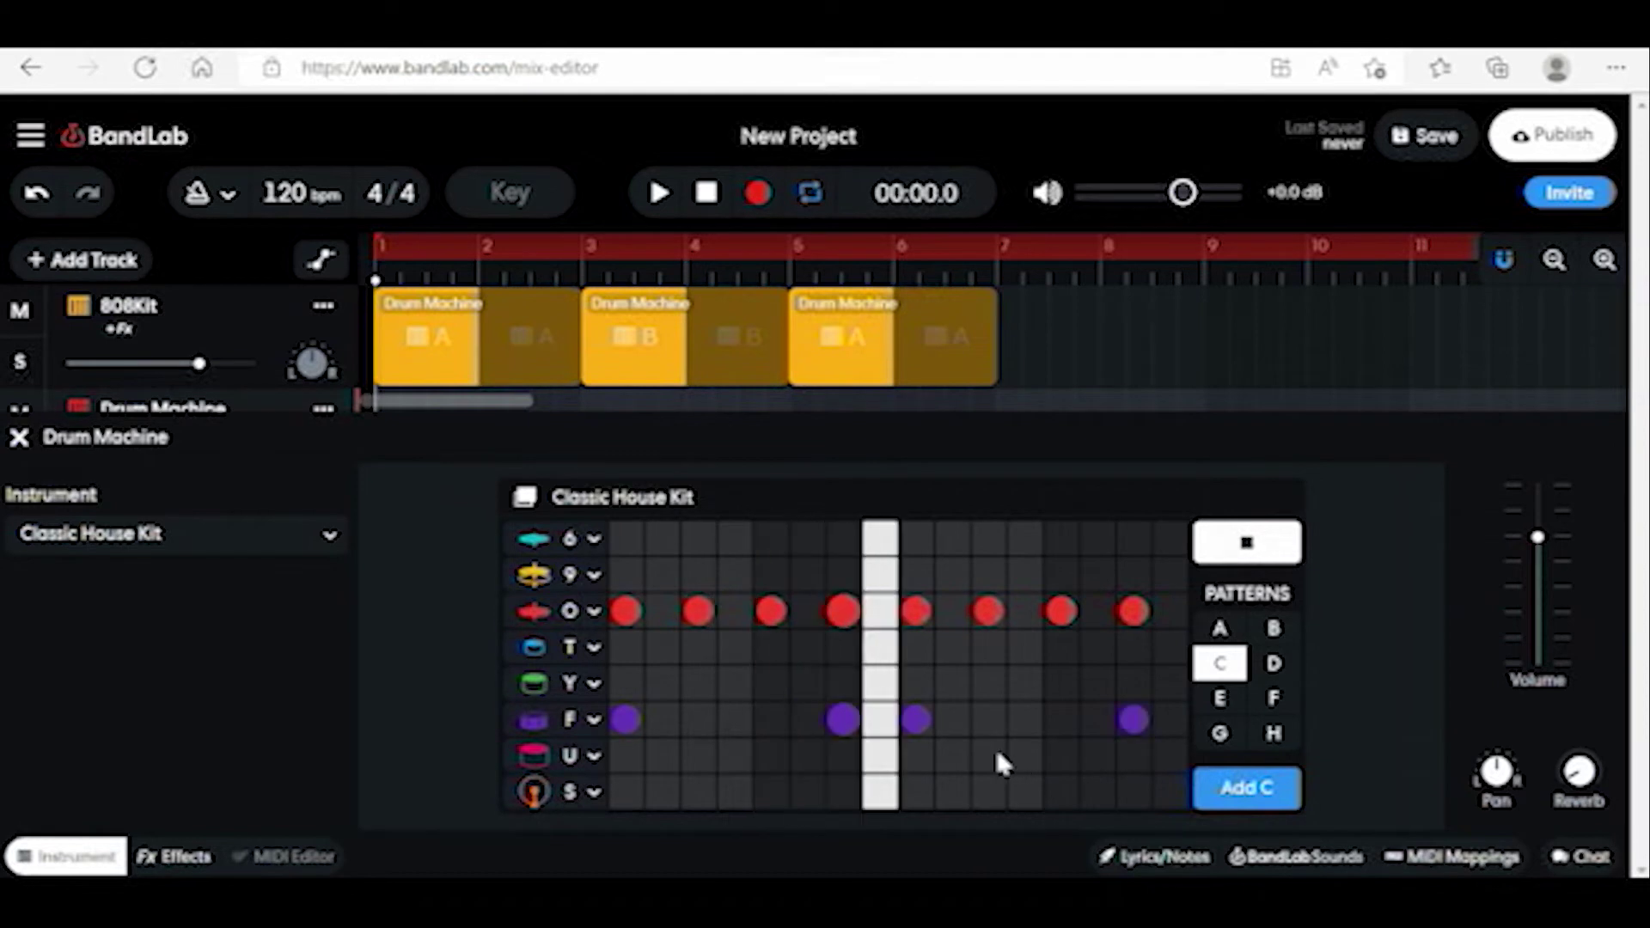
pyautogui.click(698, 680)
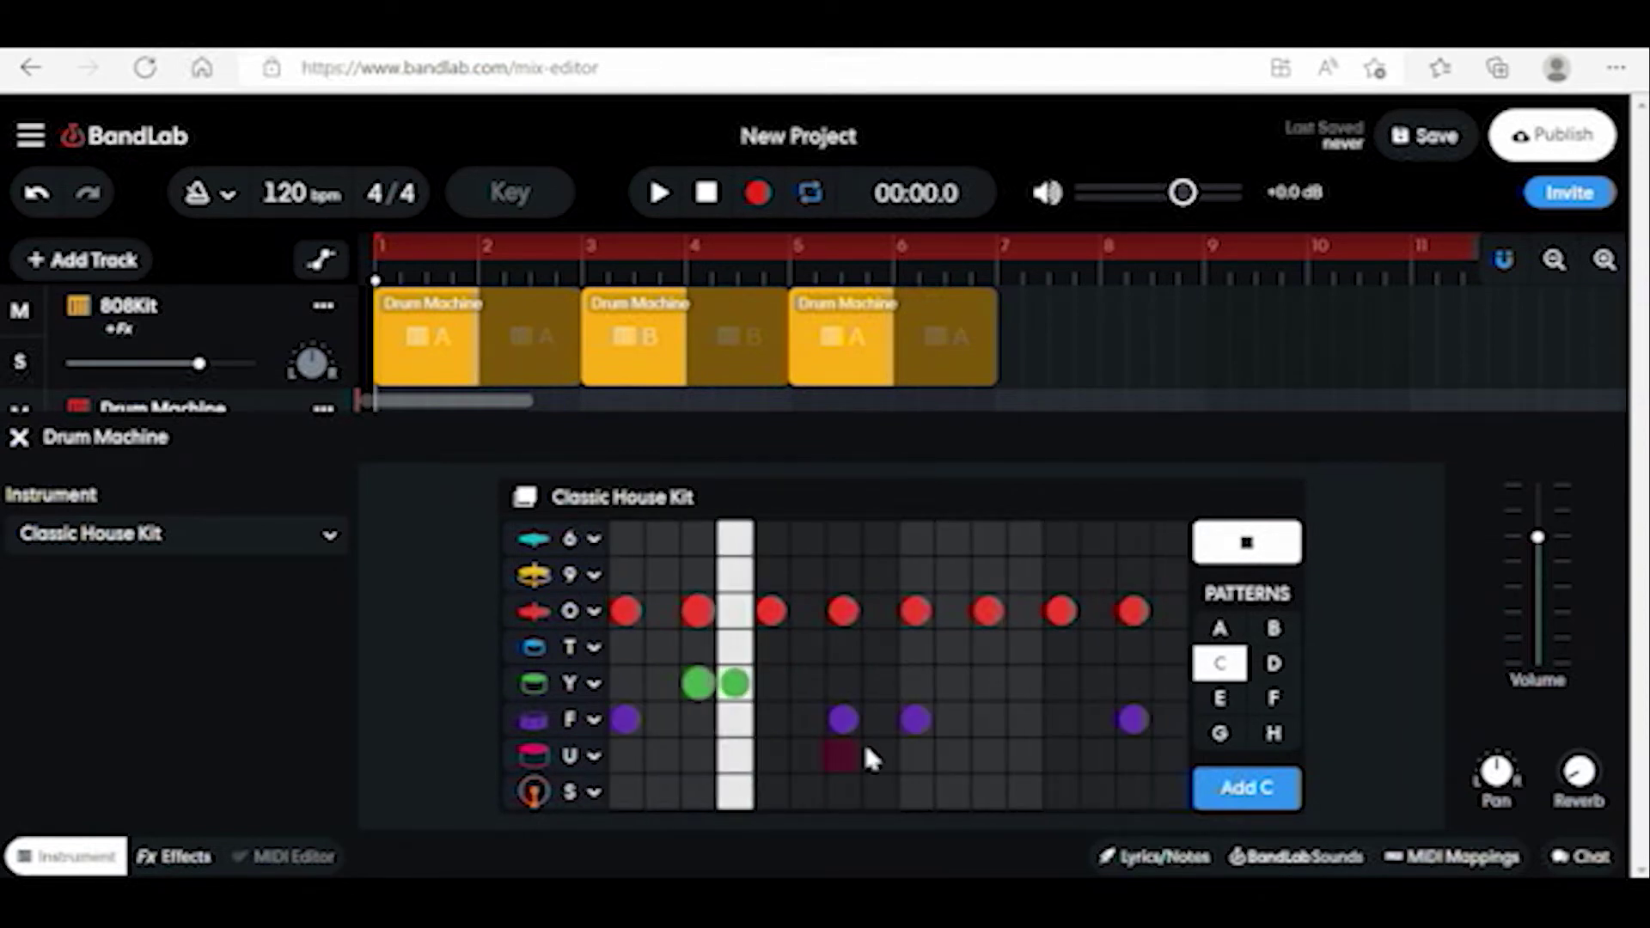
pyautogui.click(989, 683)
pyautogui.click(1024, 684)
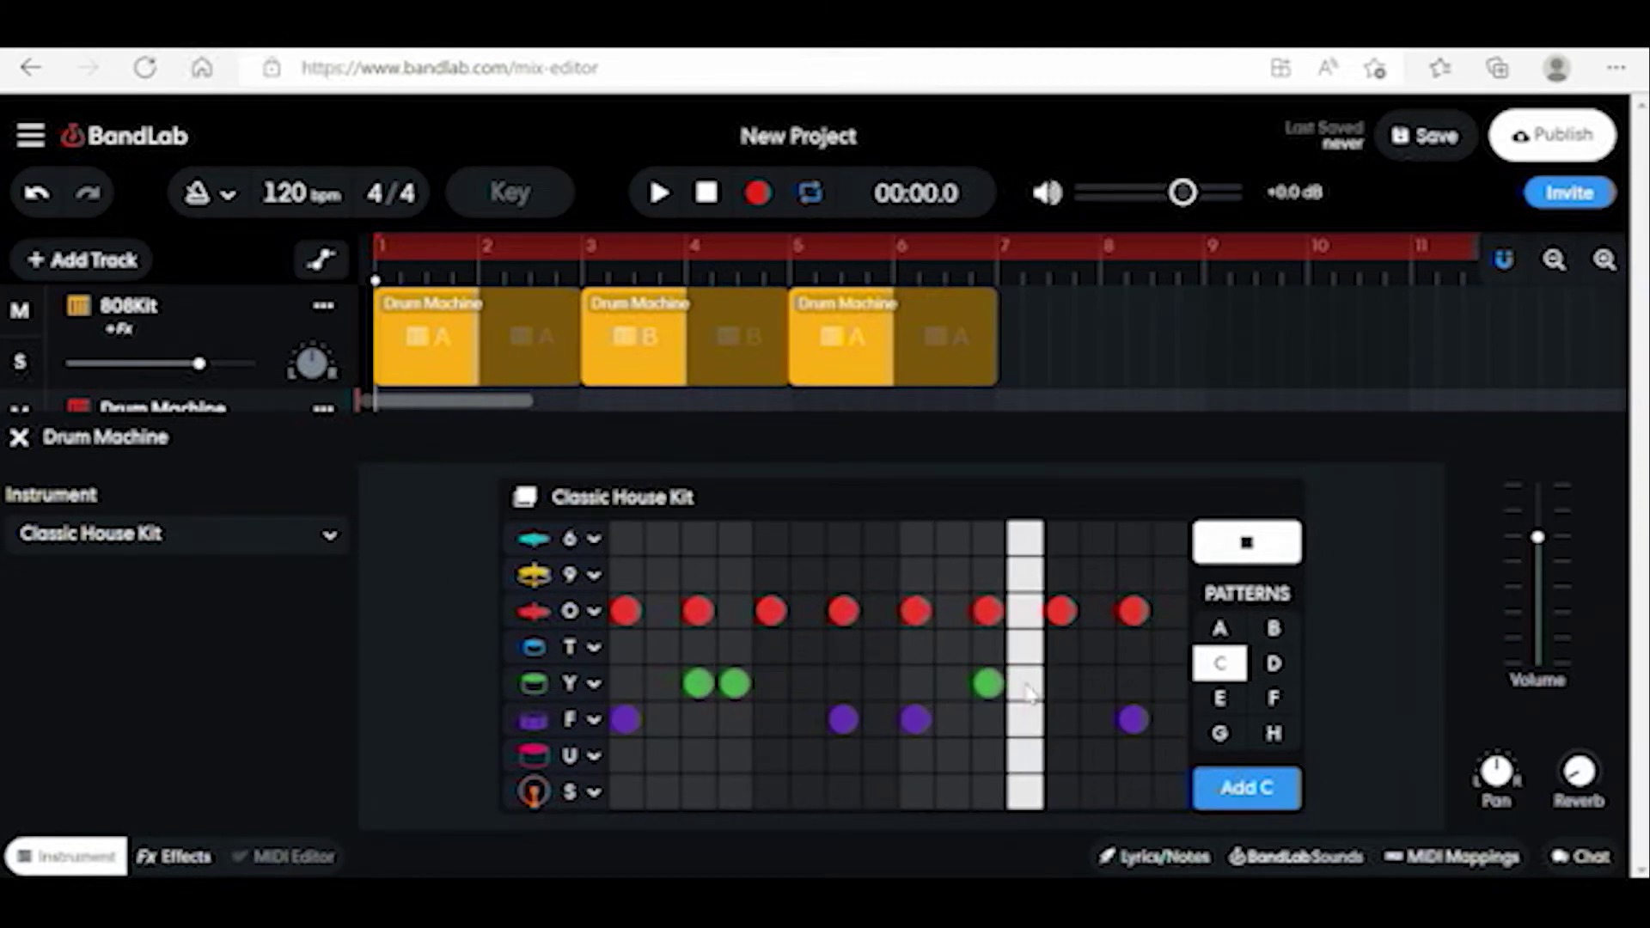
# - Add four row S hits and one top-row hit, then stop the preview
pyautogui.click(627, 791)
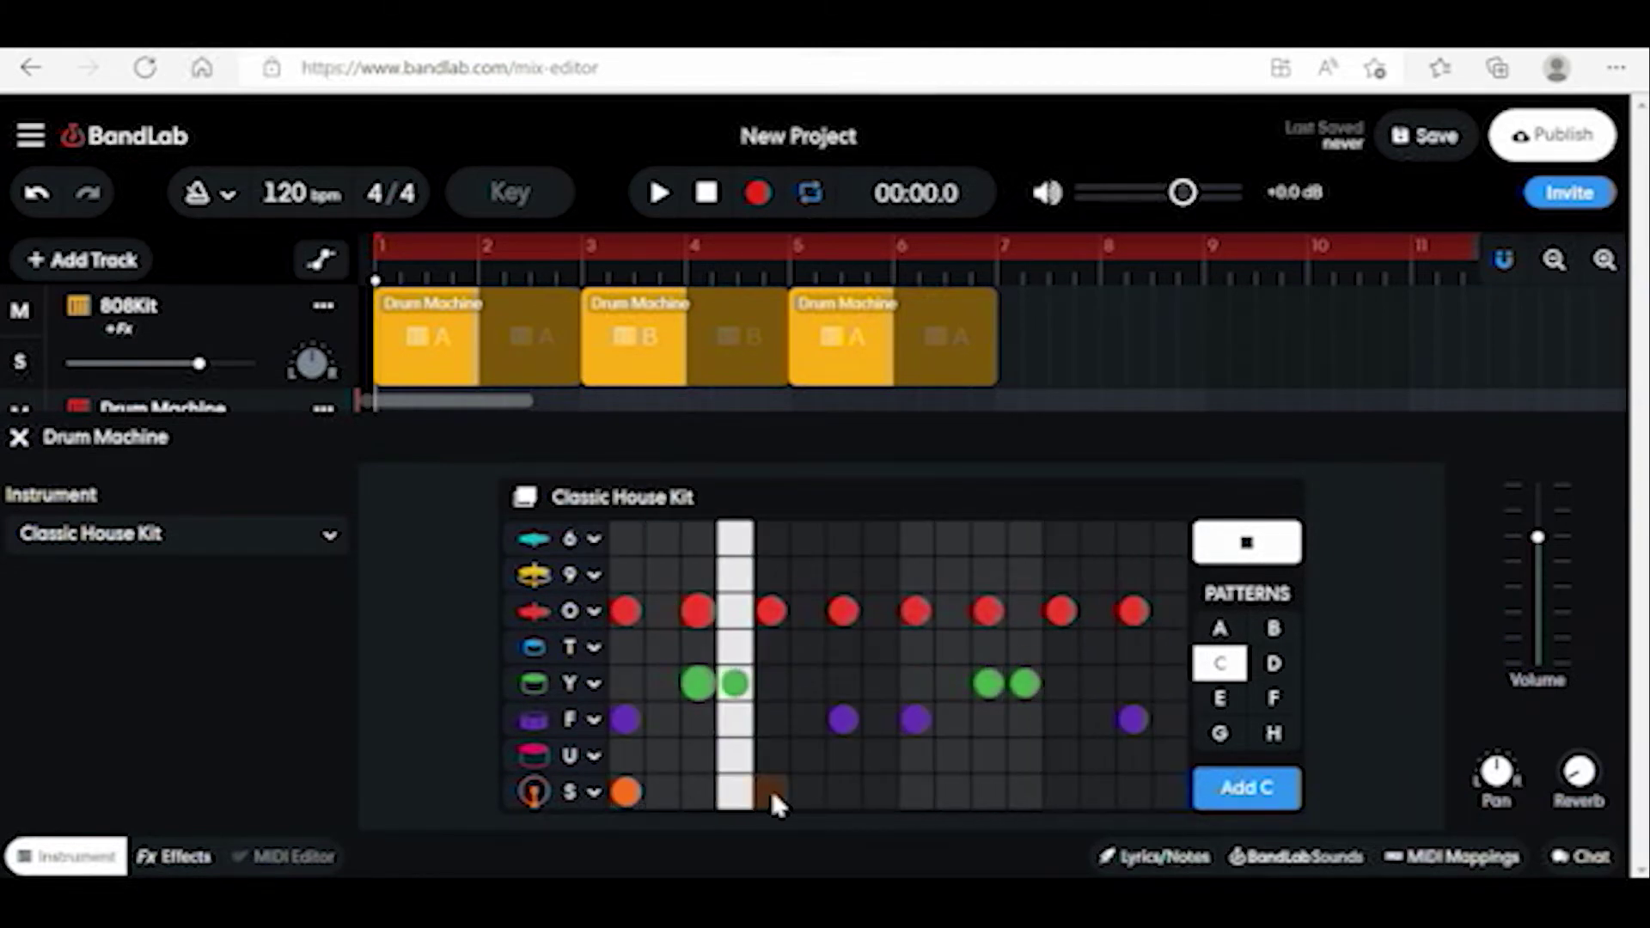
pyautogui.click(771, 793)
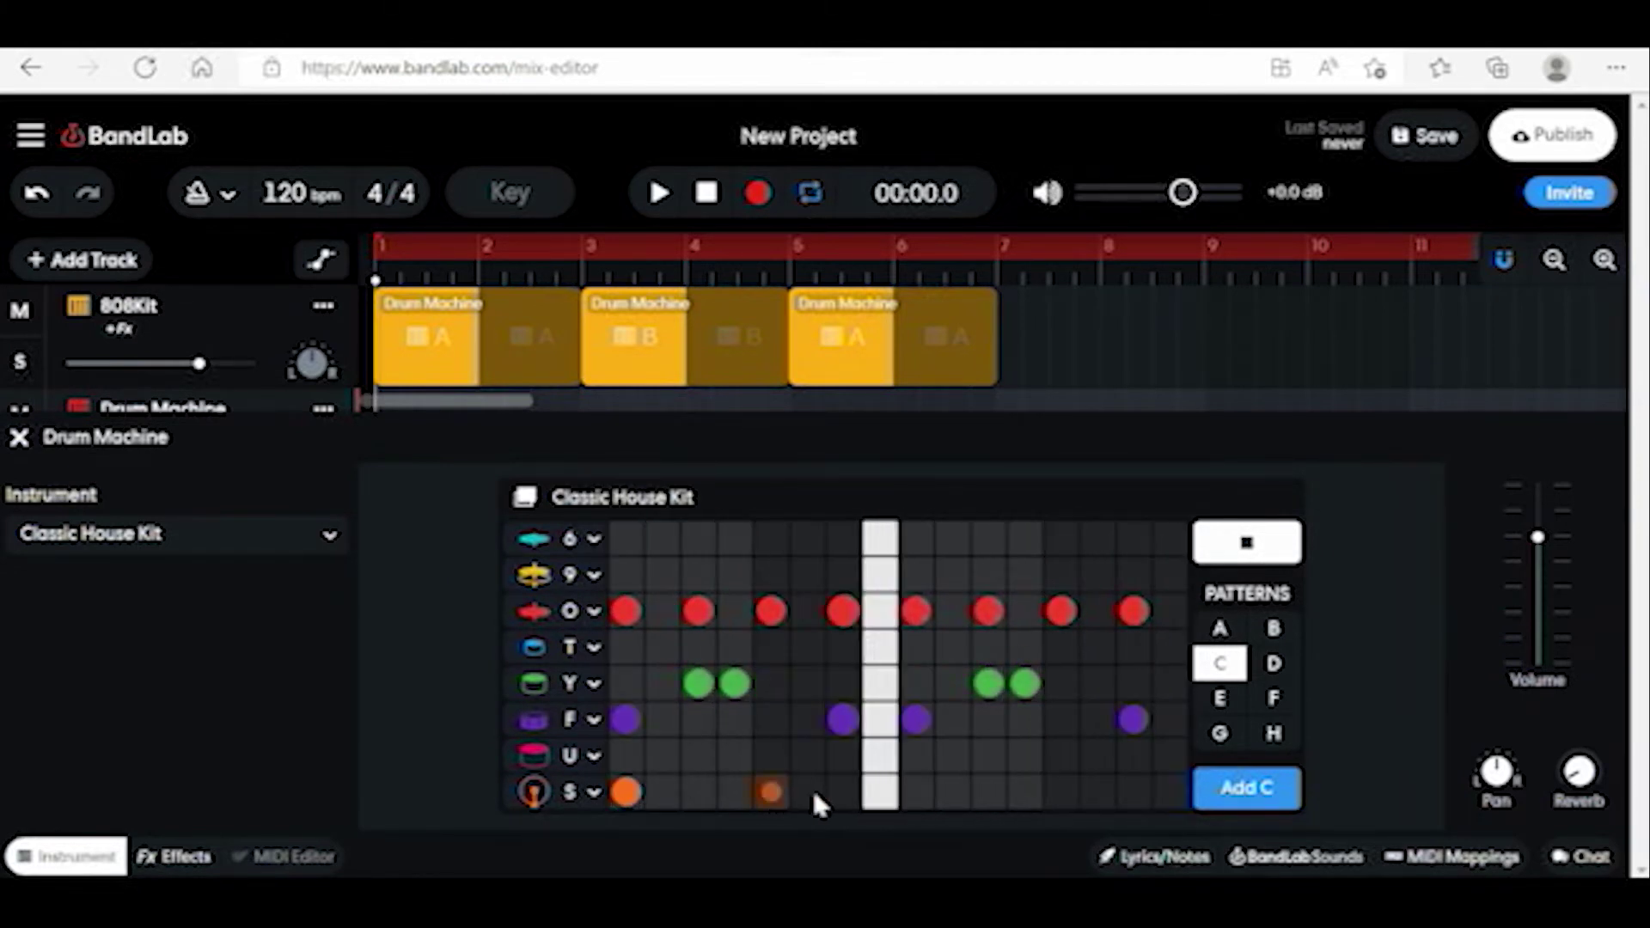
pyautogui.click(988, 793)
pyautogui.click(1061, 792)
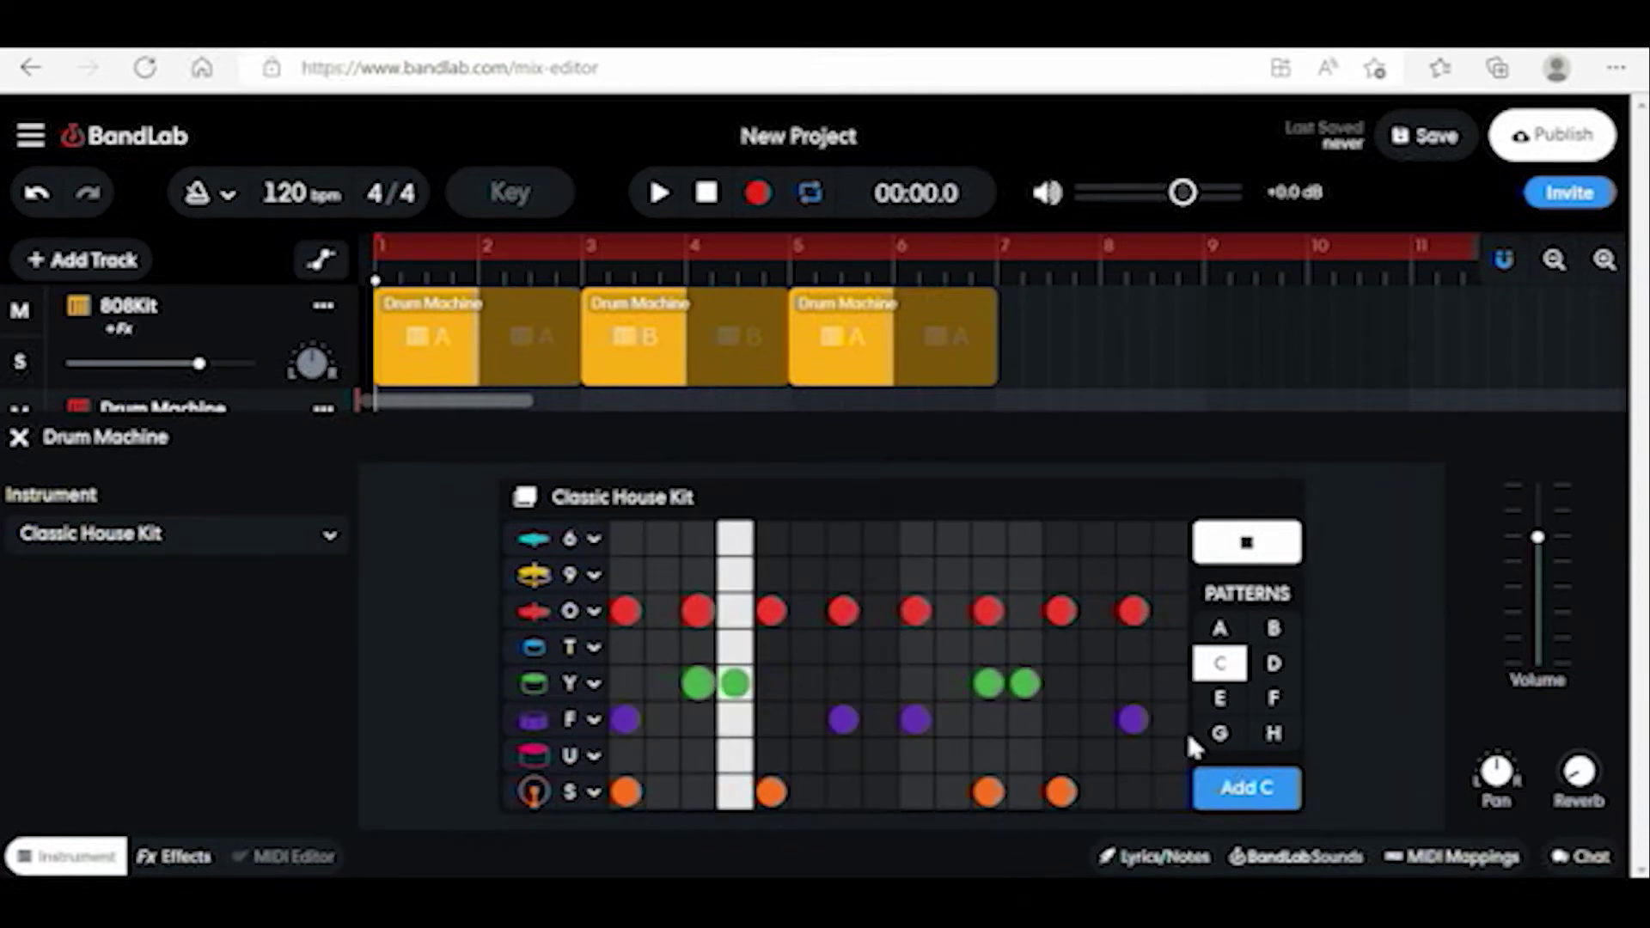
pyautogui.click(879, 540)
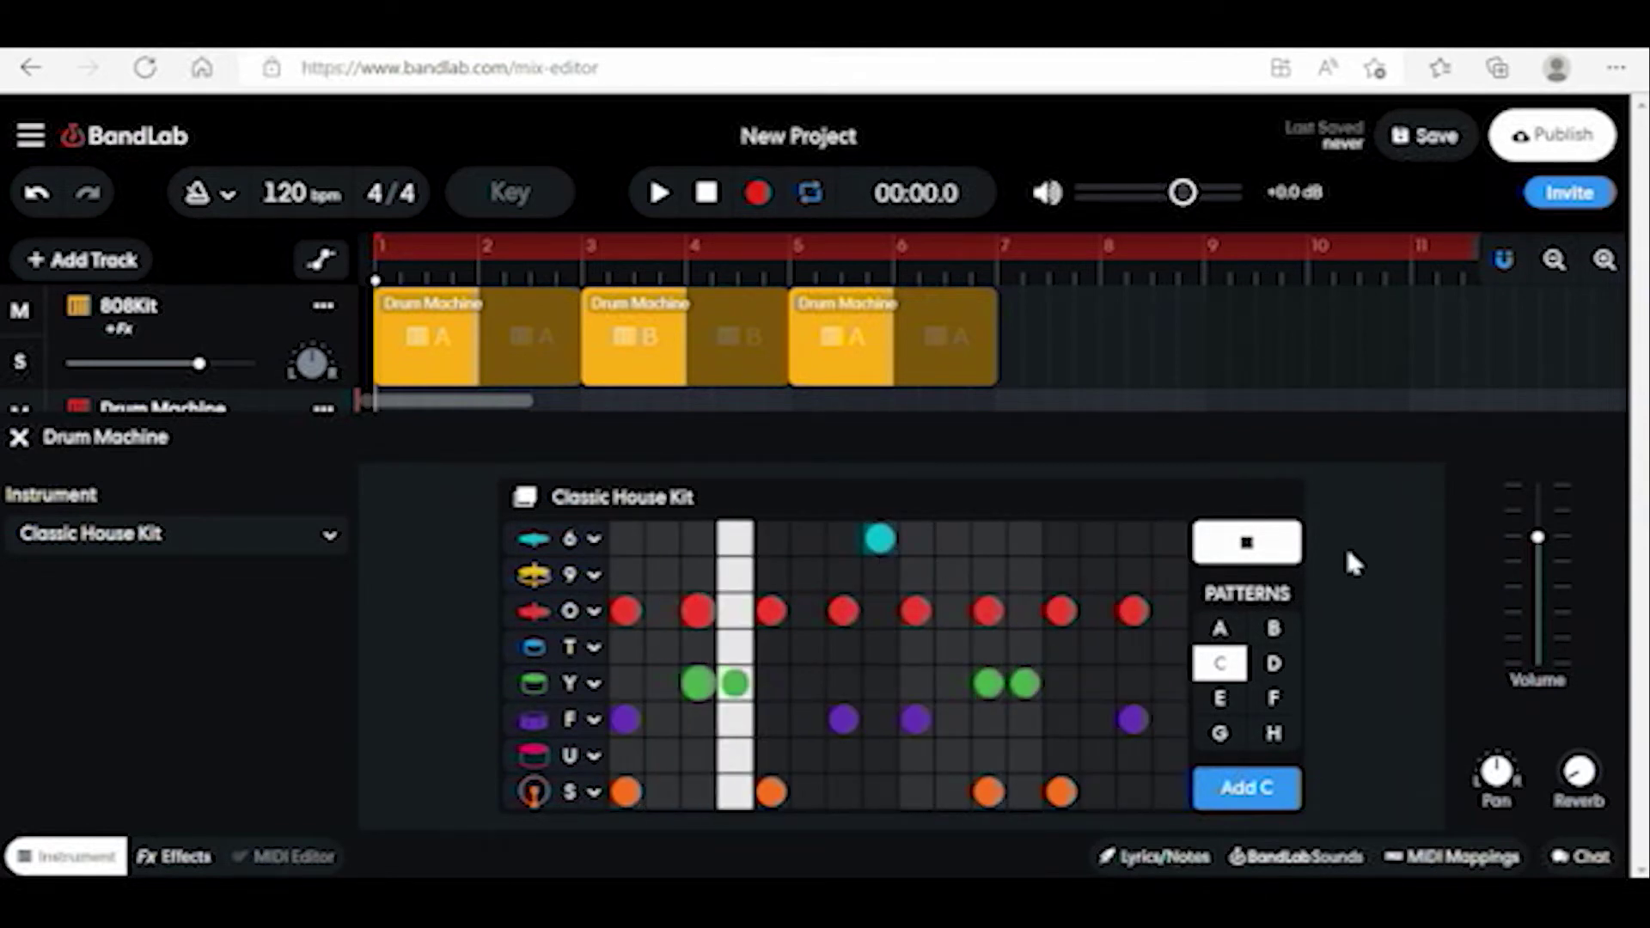
pyautogui.click(1246, 545)
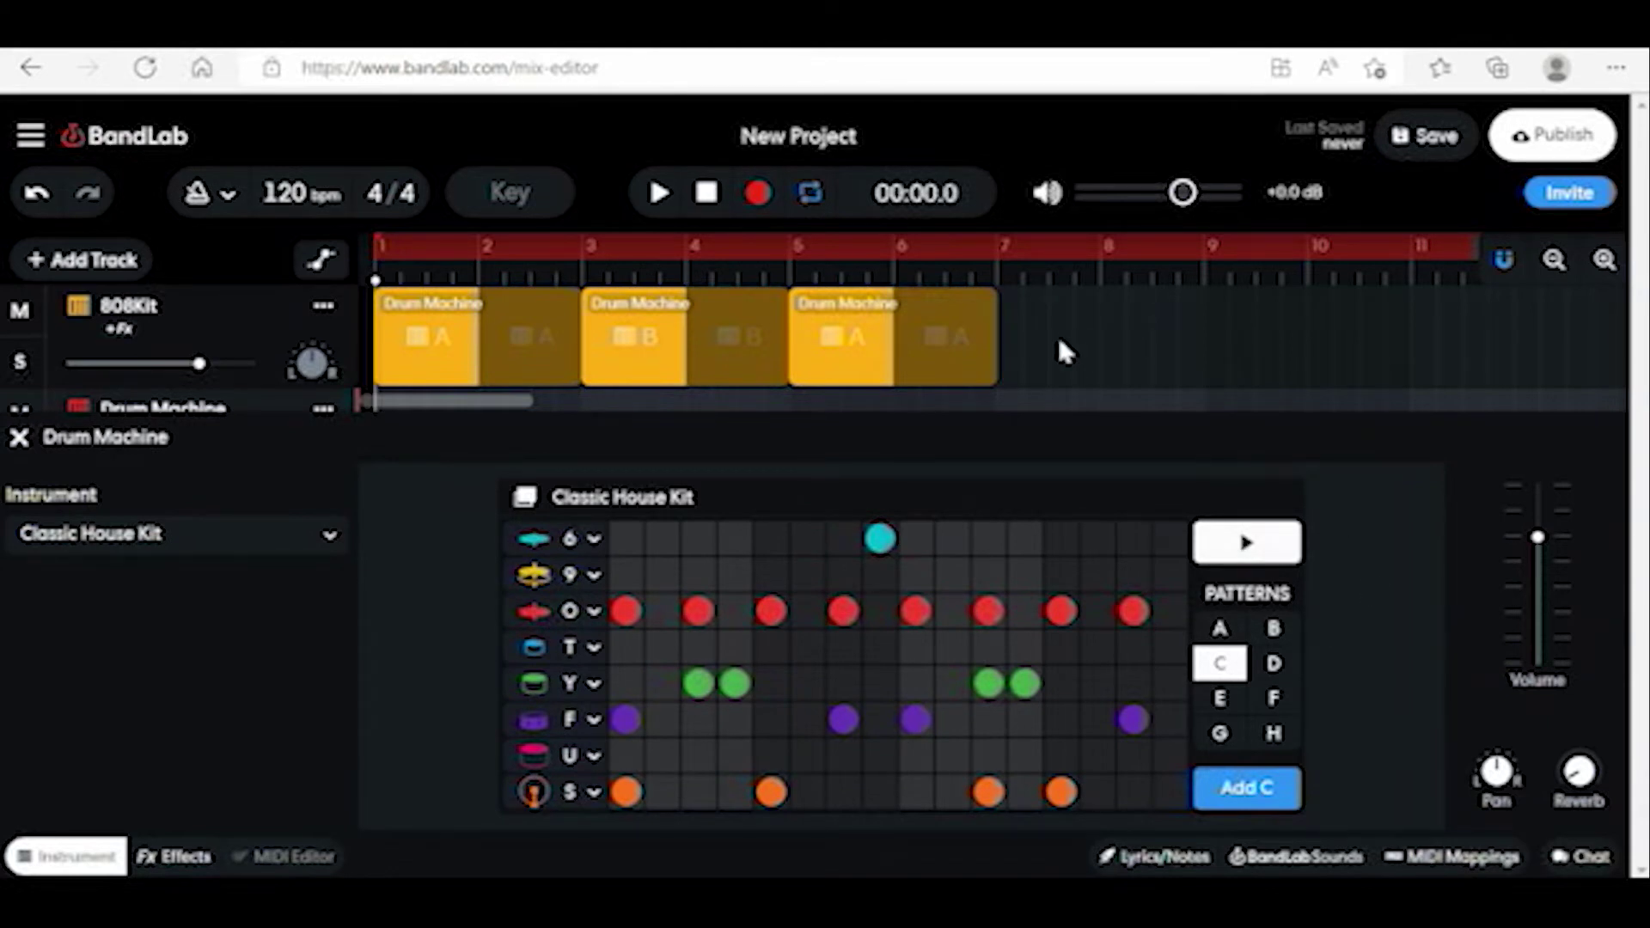
pyautogui.scroll(-2, 1060, 351)
pyautogui.scroll(2, 1020, 380)
# - Drop a pattern C clip onto the Drum Machine track at bar 5, then close the drum editor
pyautogui.moveTo(1123, 425)
pyautogui.mouseDown()
pyautogui.moveTo(1018, 408)
pyautogui.moveTo(1002, 439)
pyautogui.mouseUp()
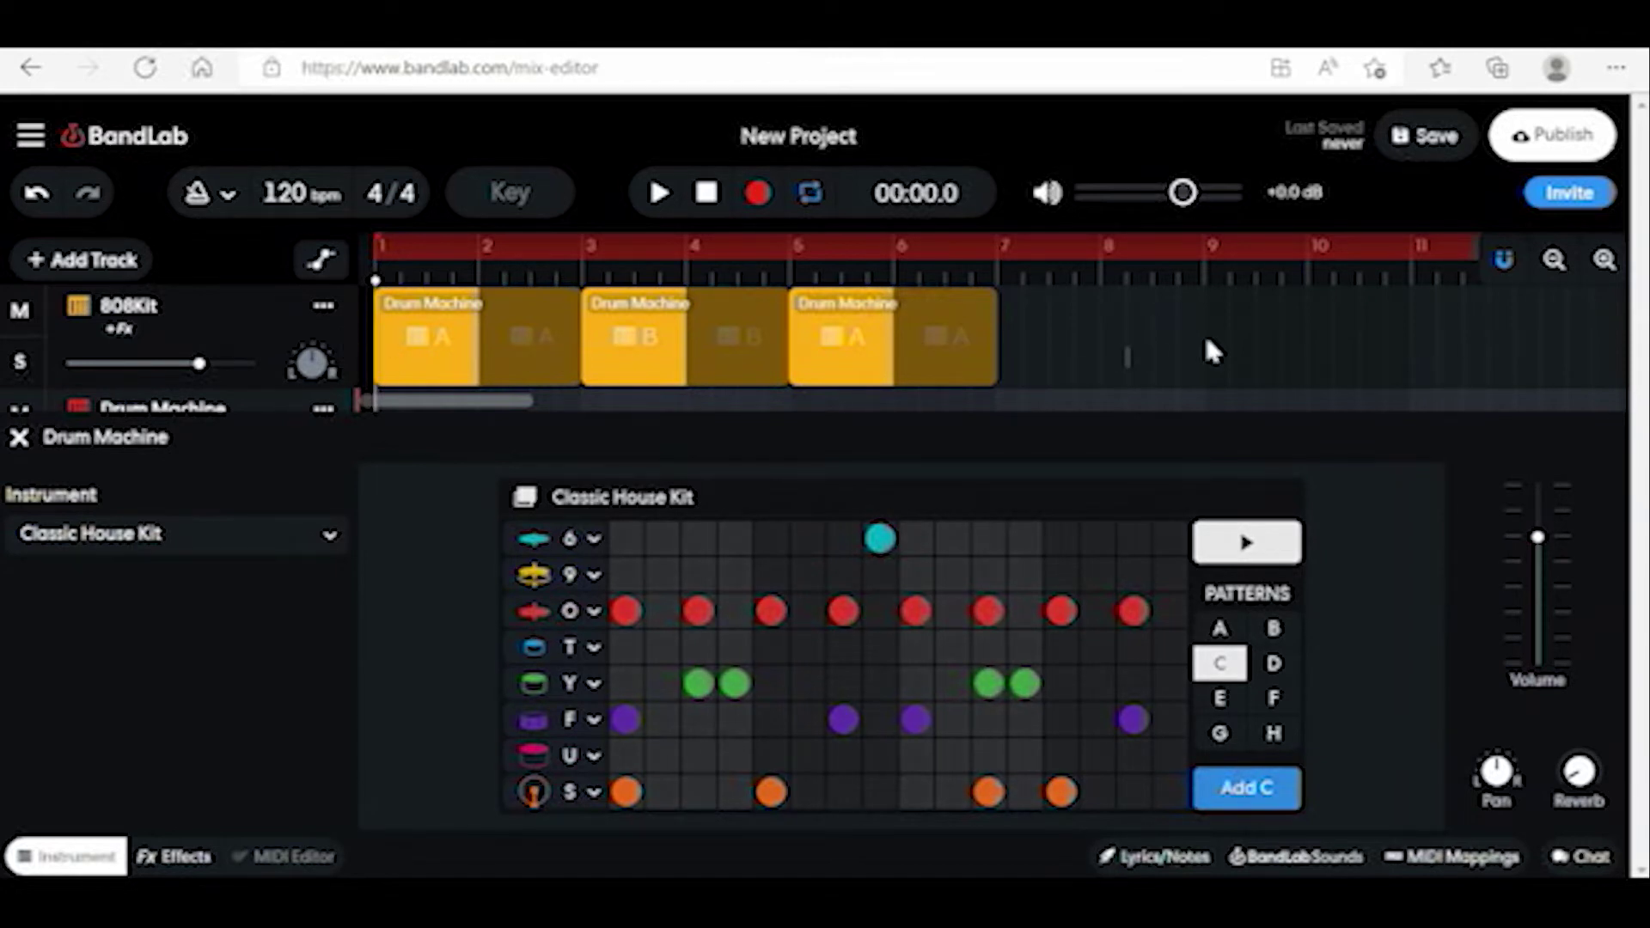
pyautogui.click(1310, 364)
pyautogui.scroll(-3, 1142, 367)
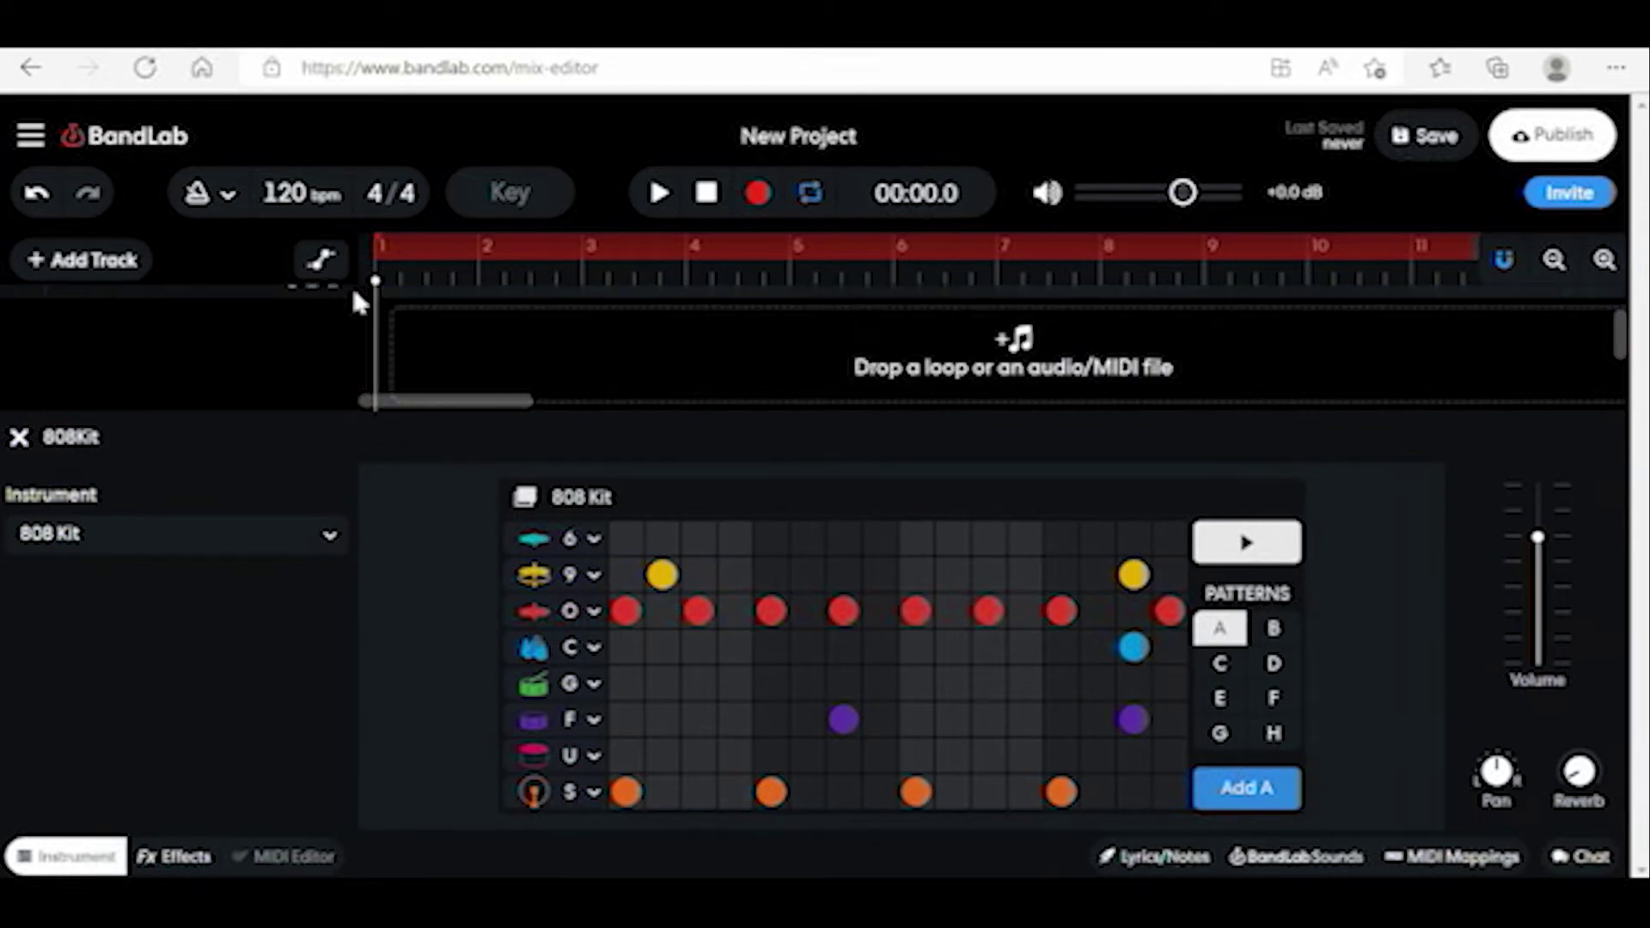
pyautogui.click(395, 292)
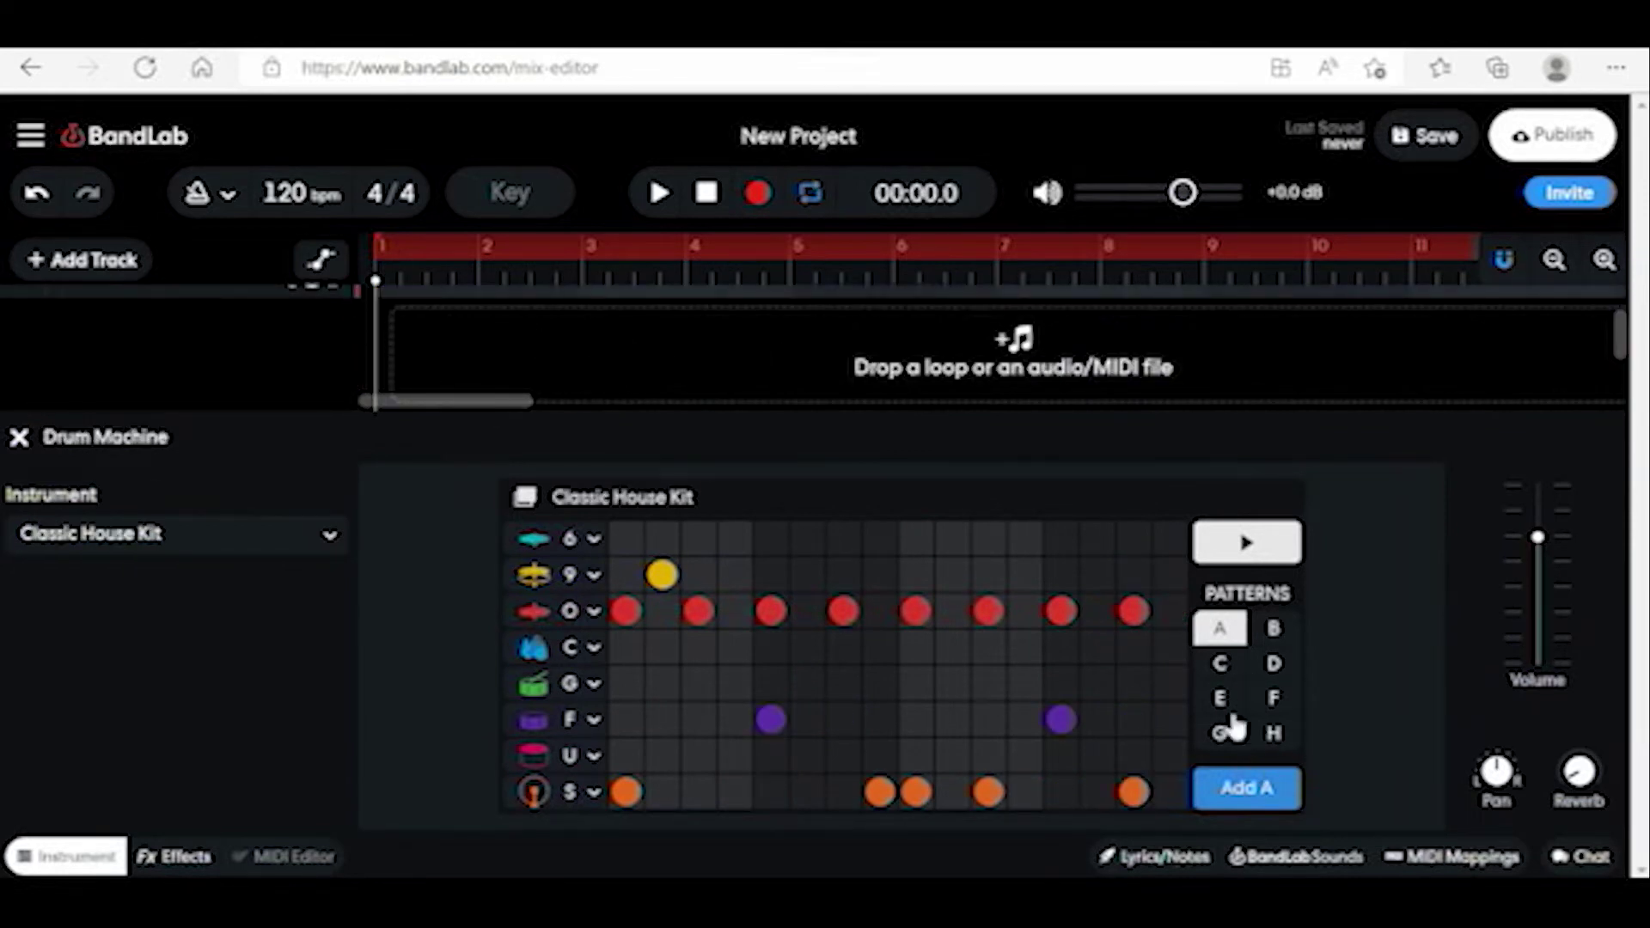
pyautogui.click(1219, 663)
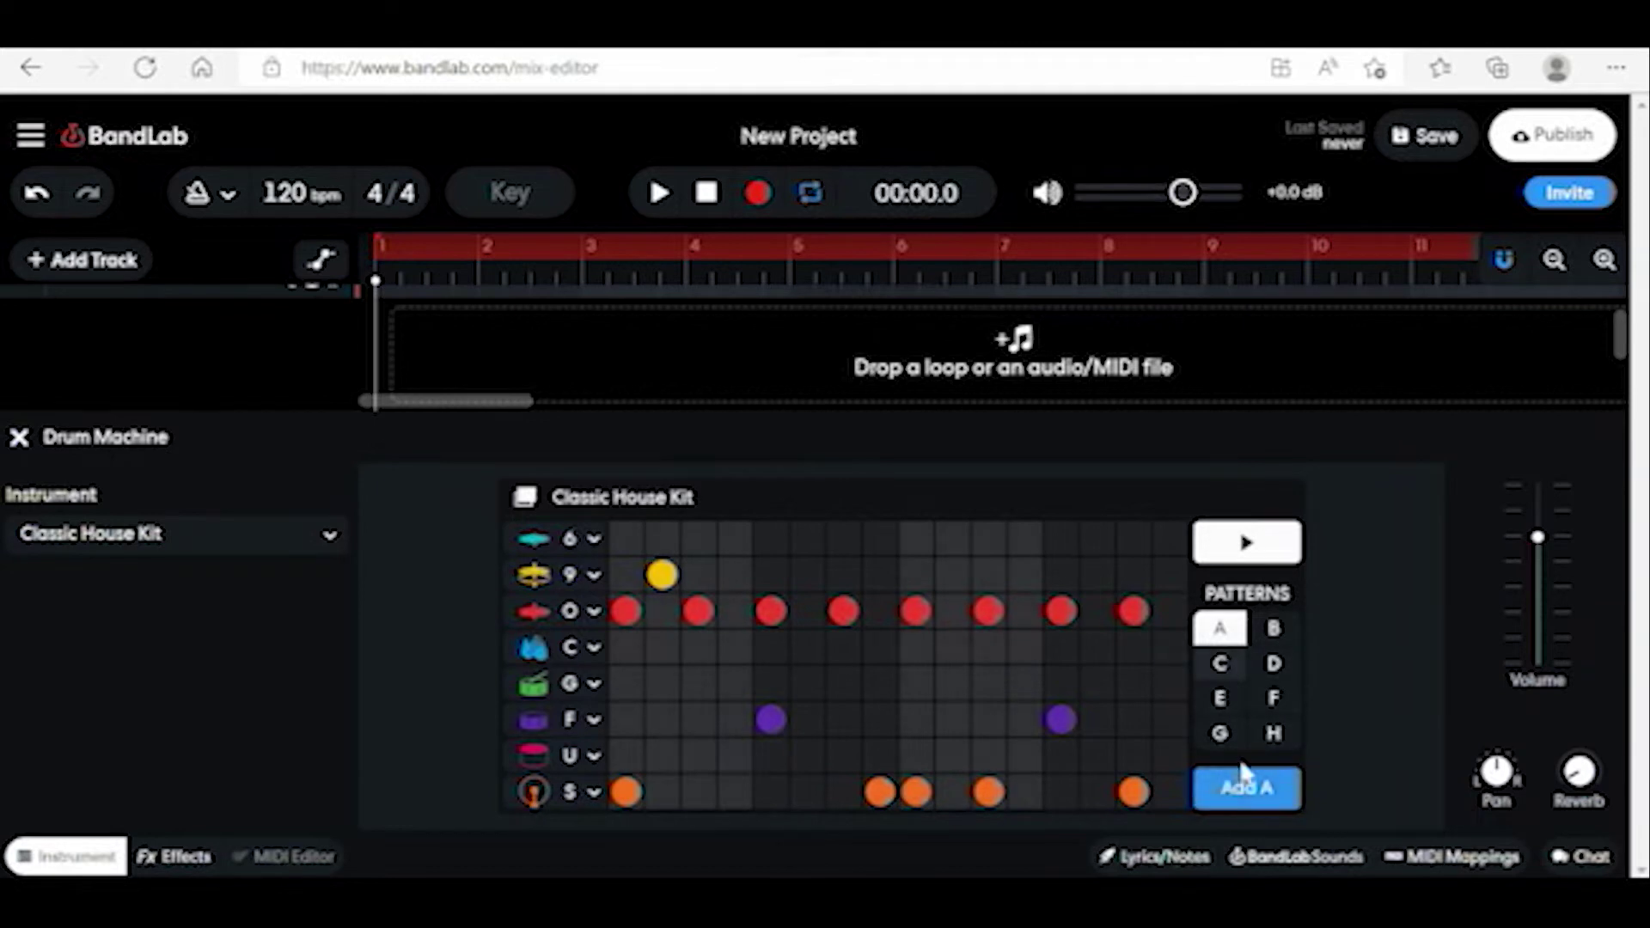
pyautogui.moveTo(1238, 789)
pyautogui.mouseDown()
pyautogui.moveTo(848, 351)
pyautogui.moveTo(866, 369)
pyautogui.mouseUp()
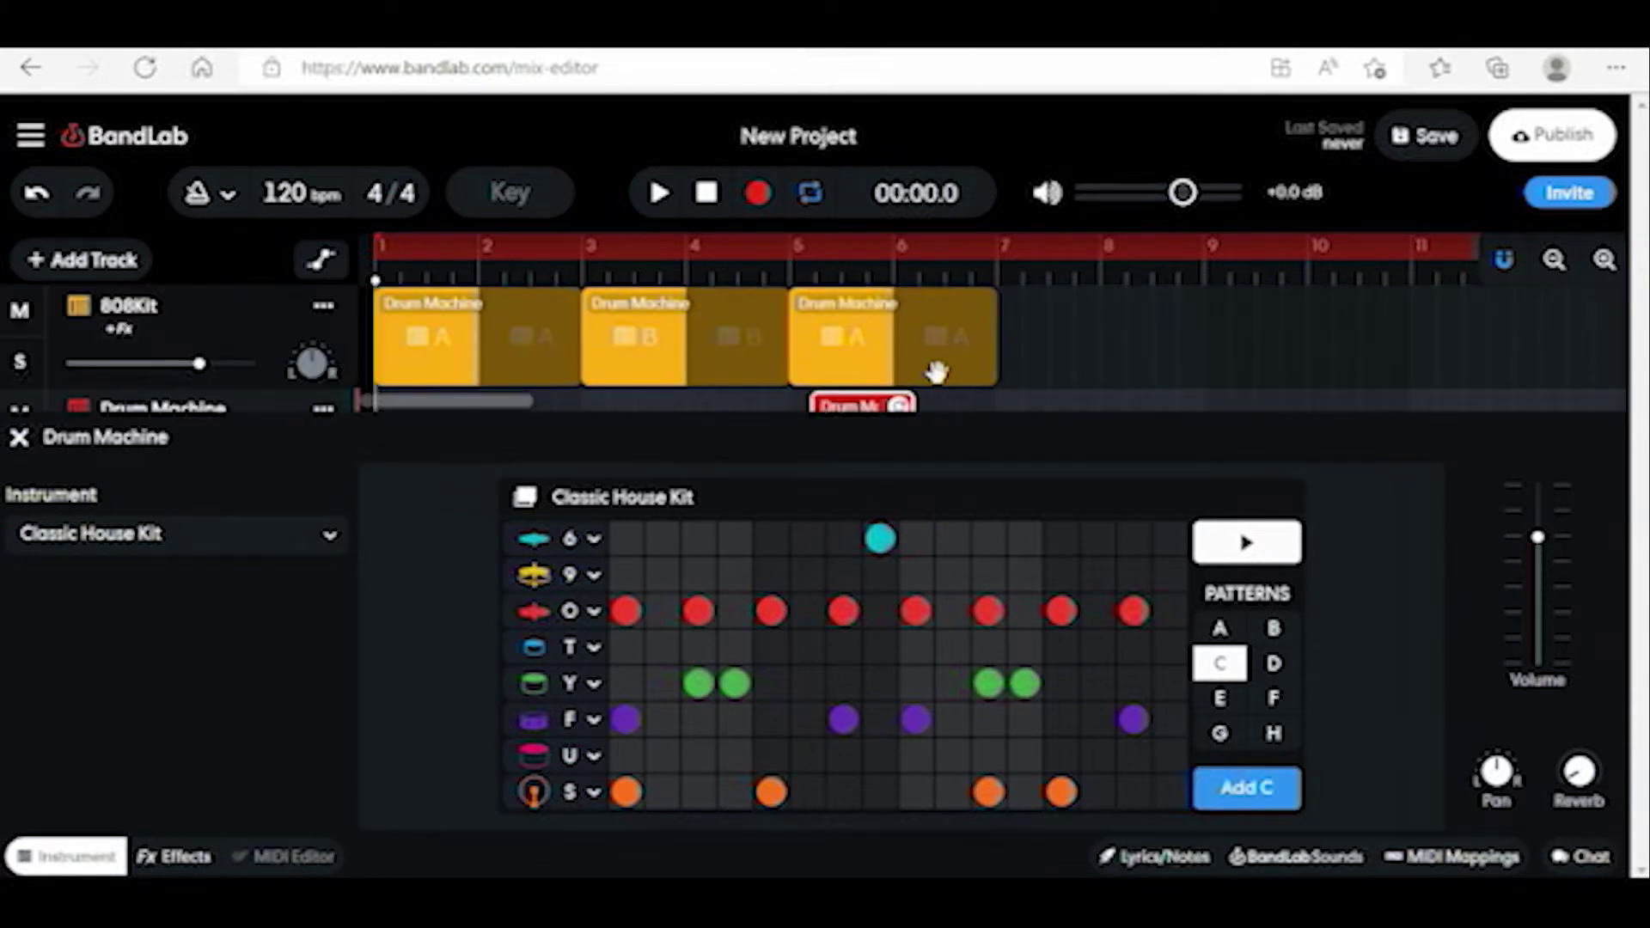
pyautogui.scroll(-2, 937, 371)
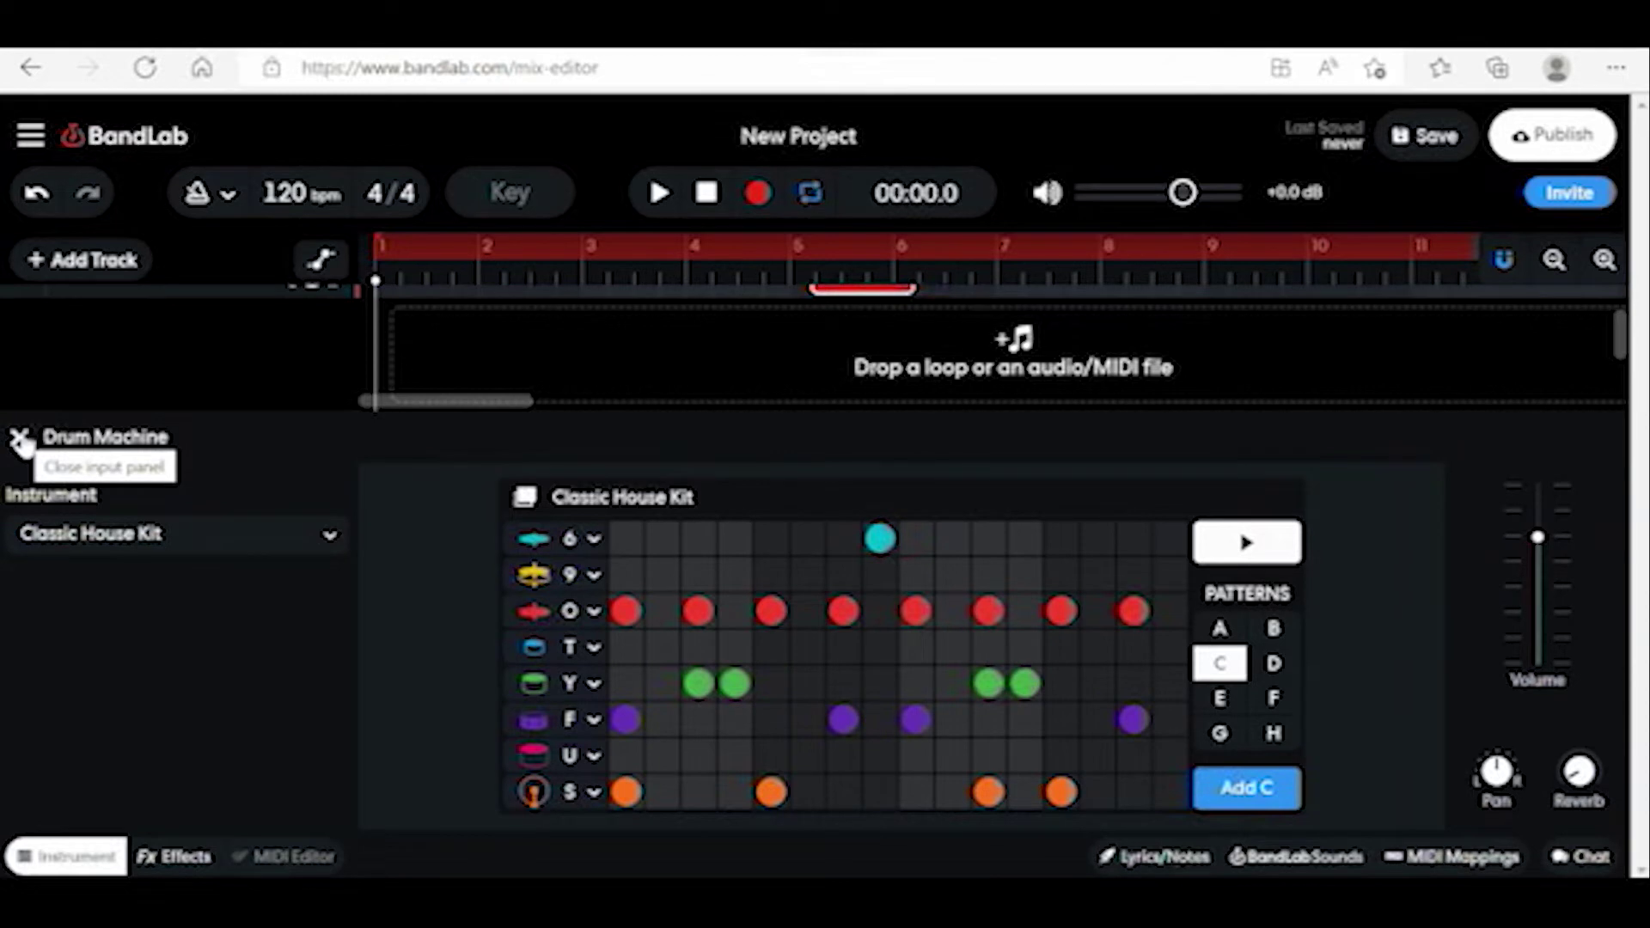
pyautogui.click(21, 441)
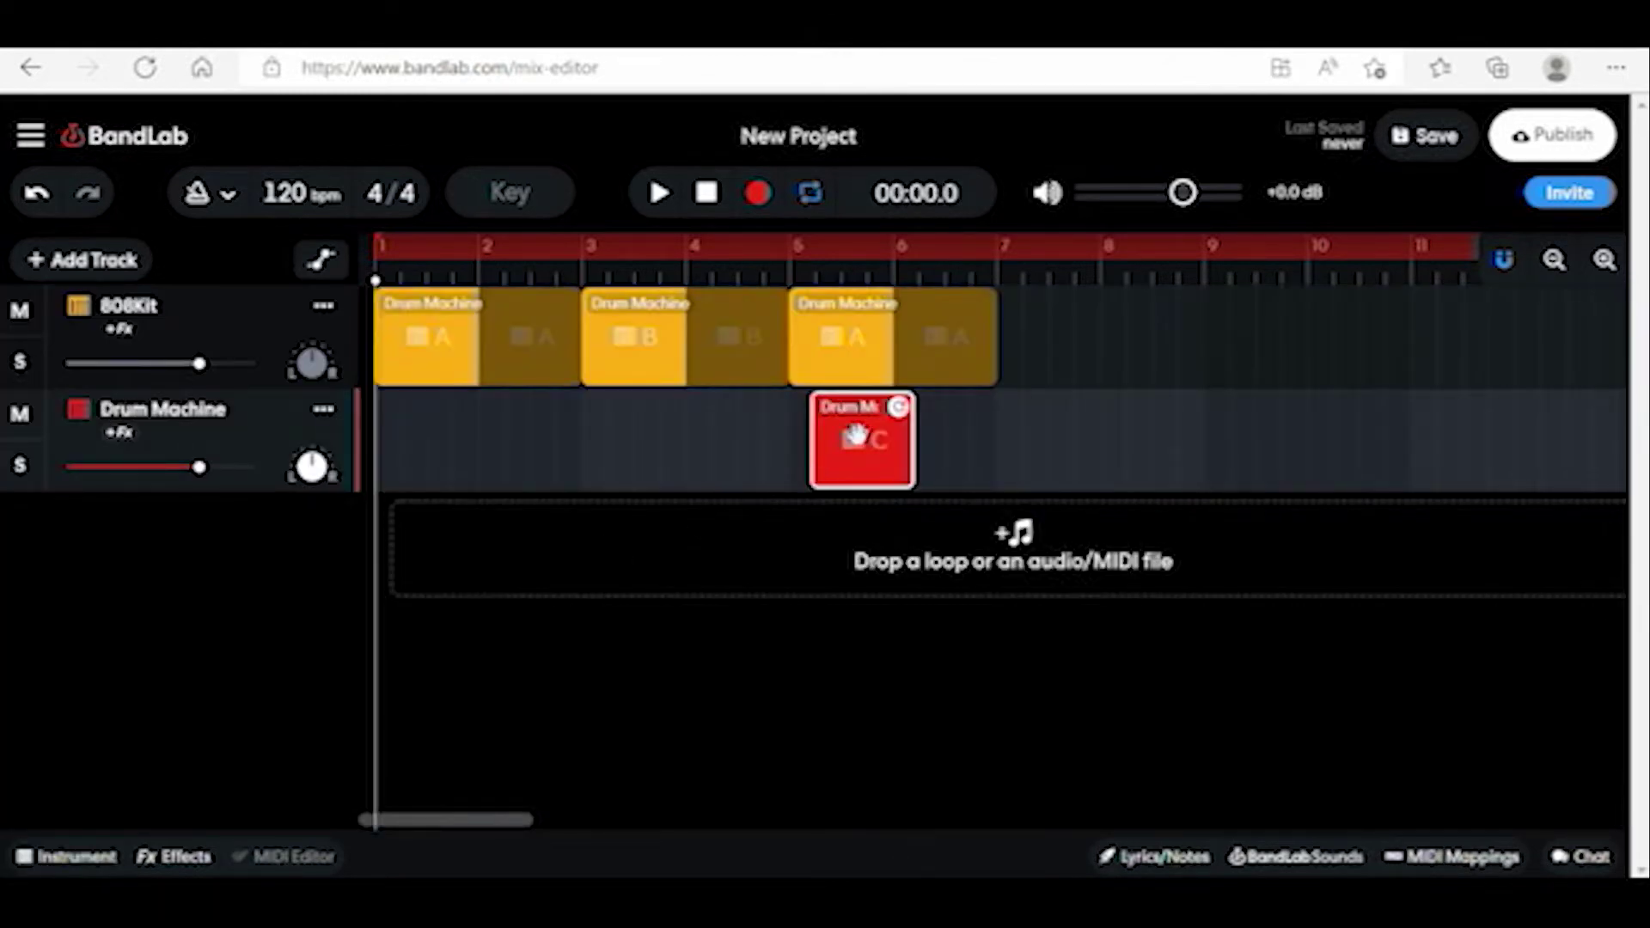
# - Move the C clip to bar 7 and play the A–B–A–C arrangement through
pyautogui.moveTo(856, 436); pyautogui.dragTo(1047, 433)
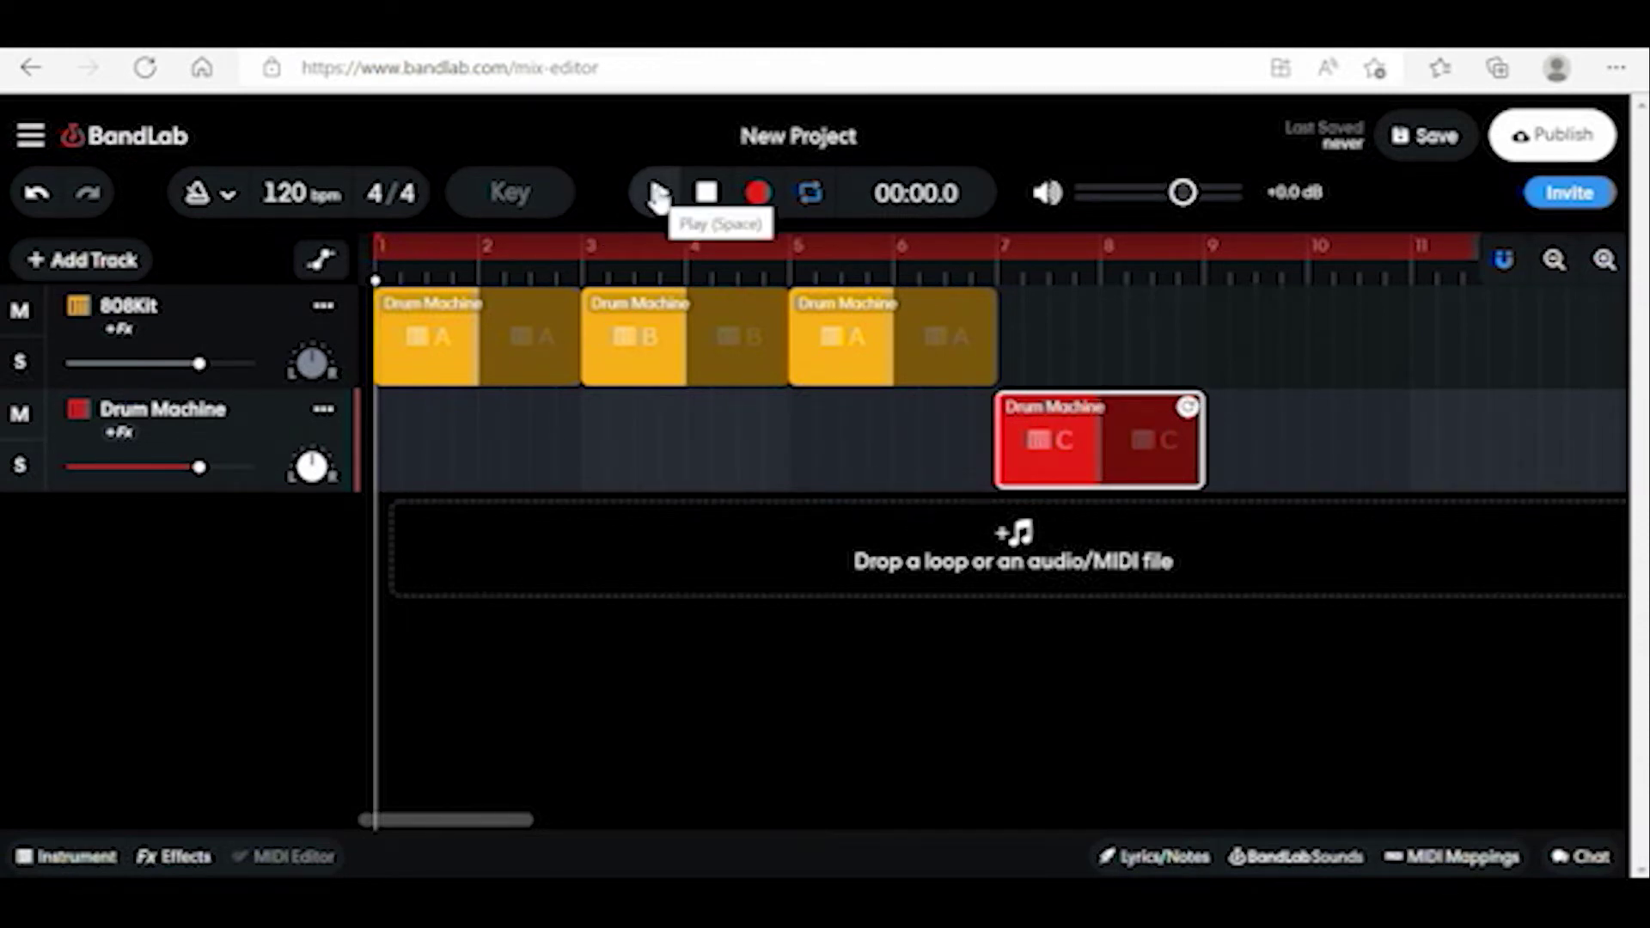
pyautogui.press('space')
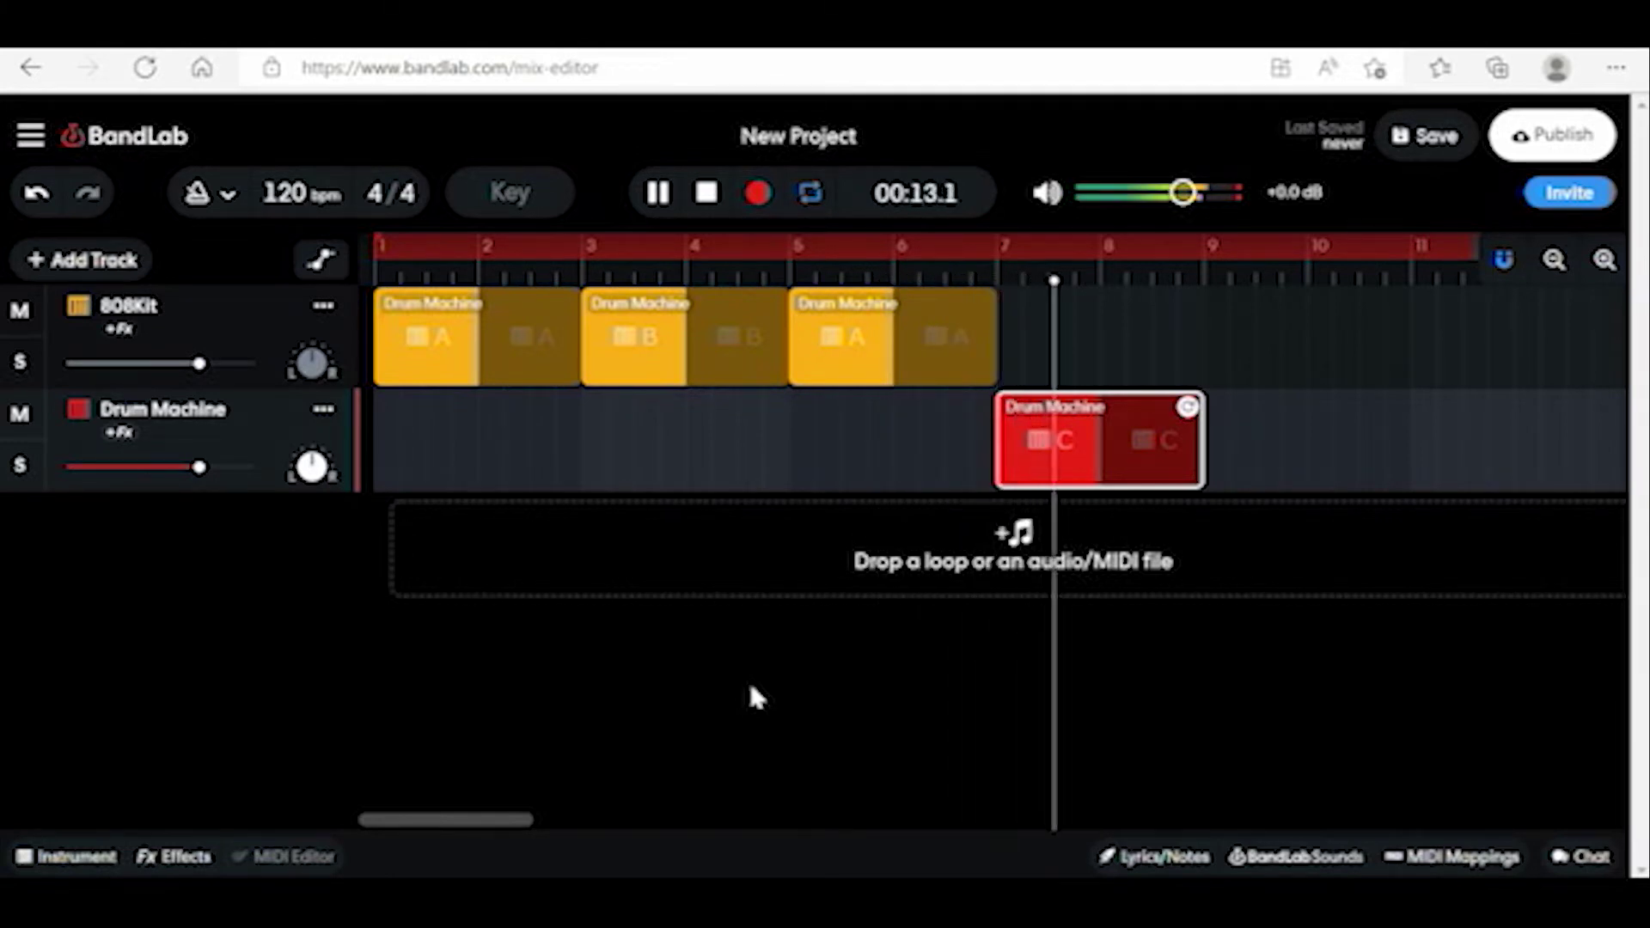
pyautogui.click(706, 193)
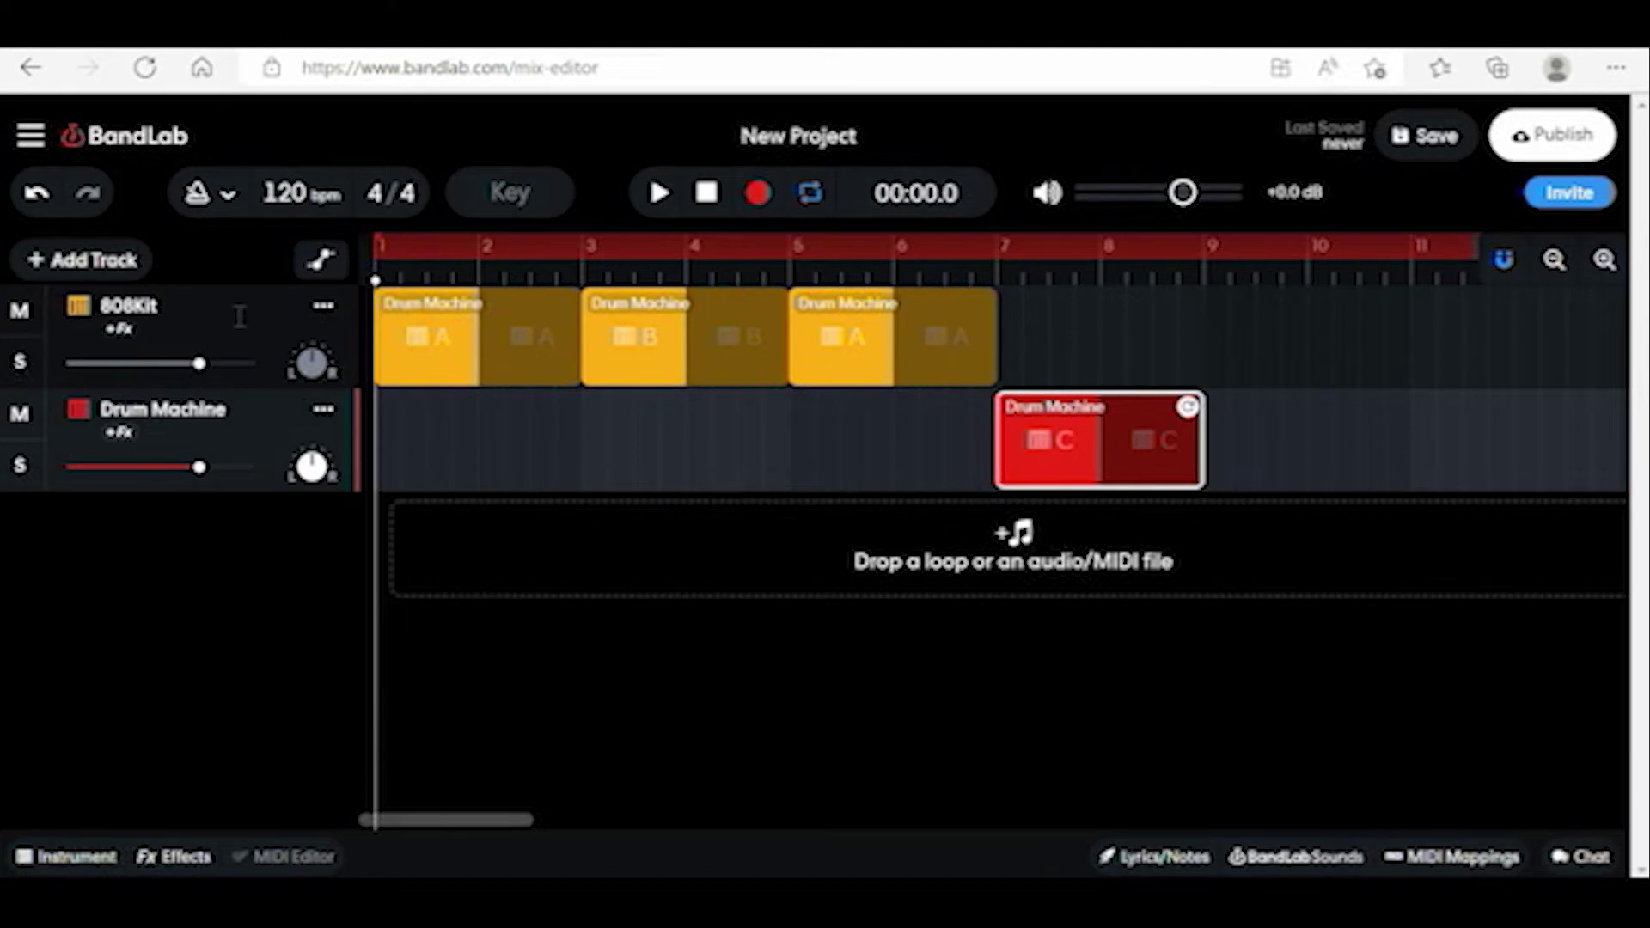
# - Copy the first A clip on 808Kit and paste it at bar 9, after the C clip
pyautogui.click(212, 331)
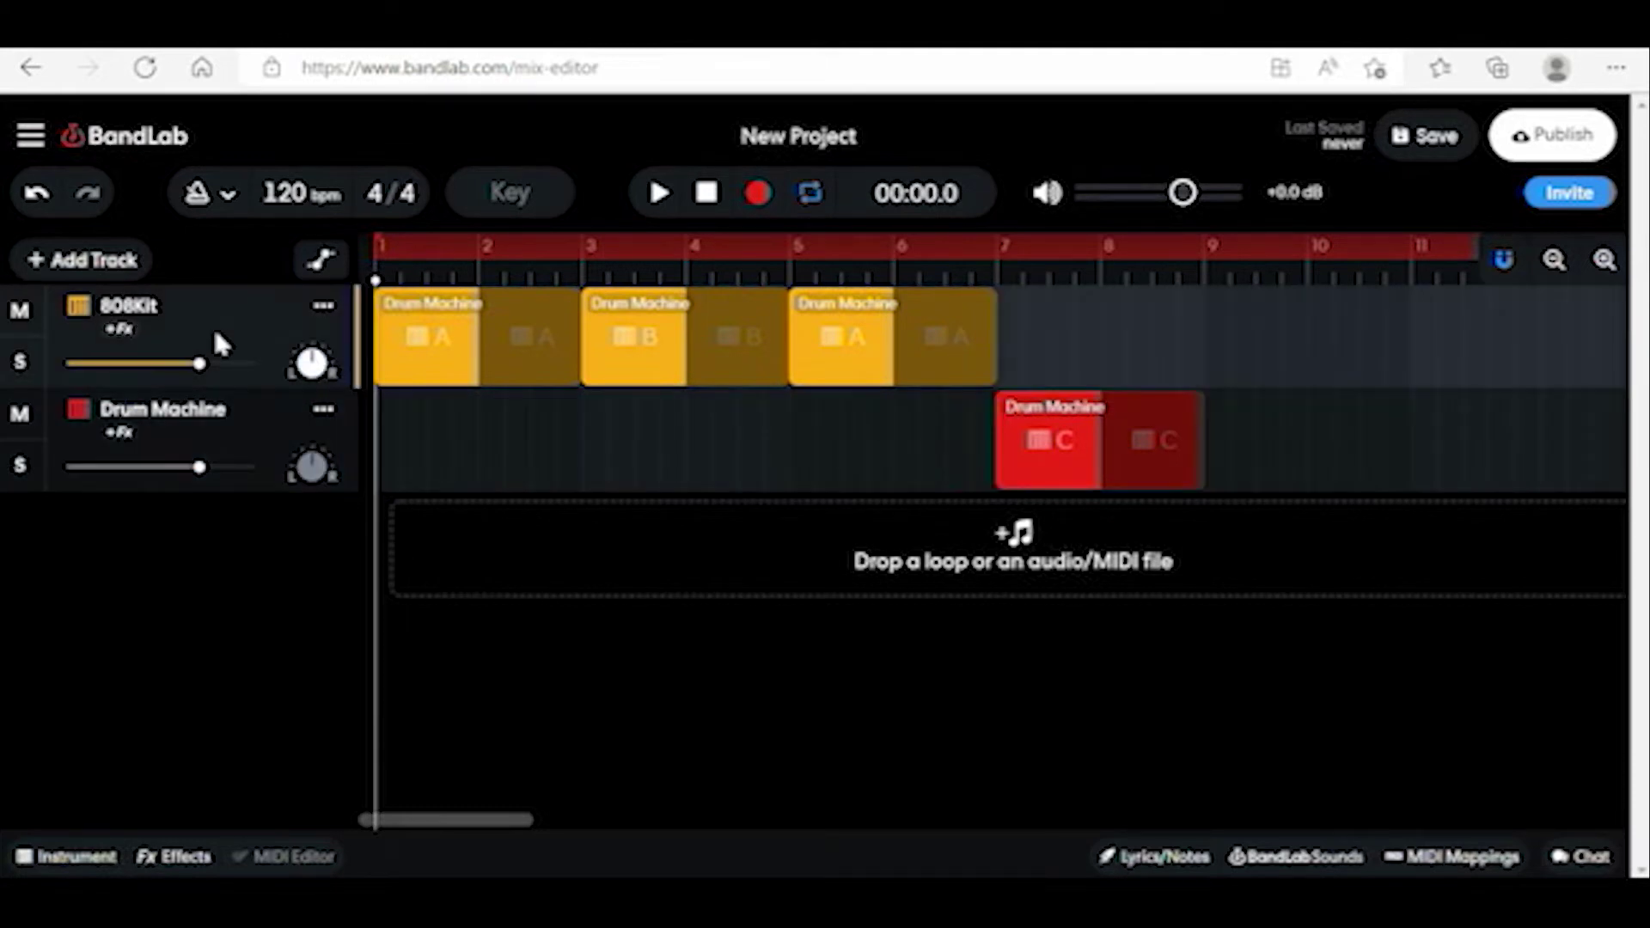
pyautogui.click(260, 437)
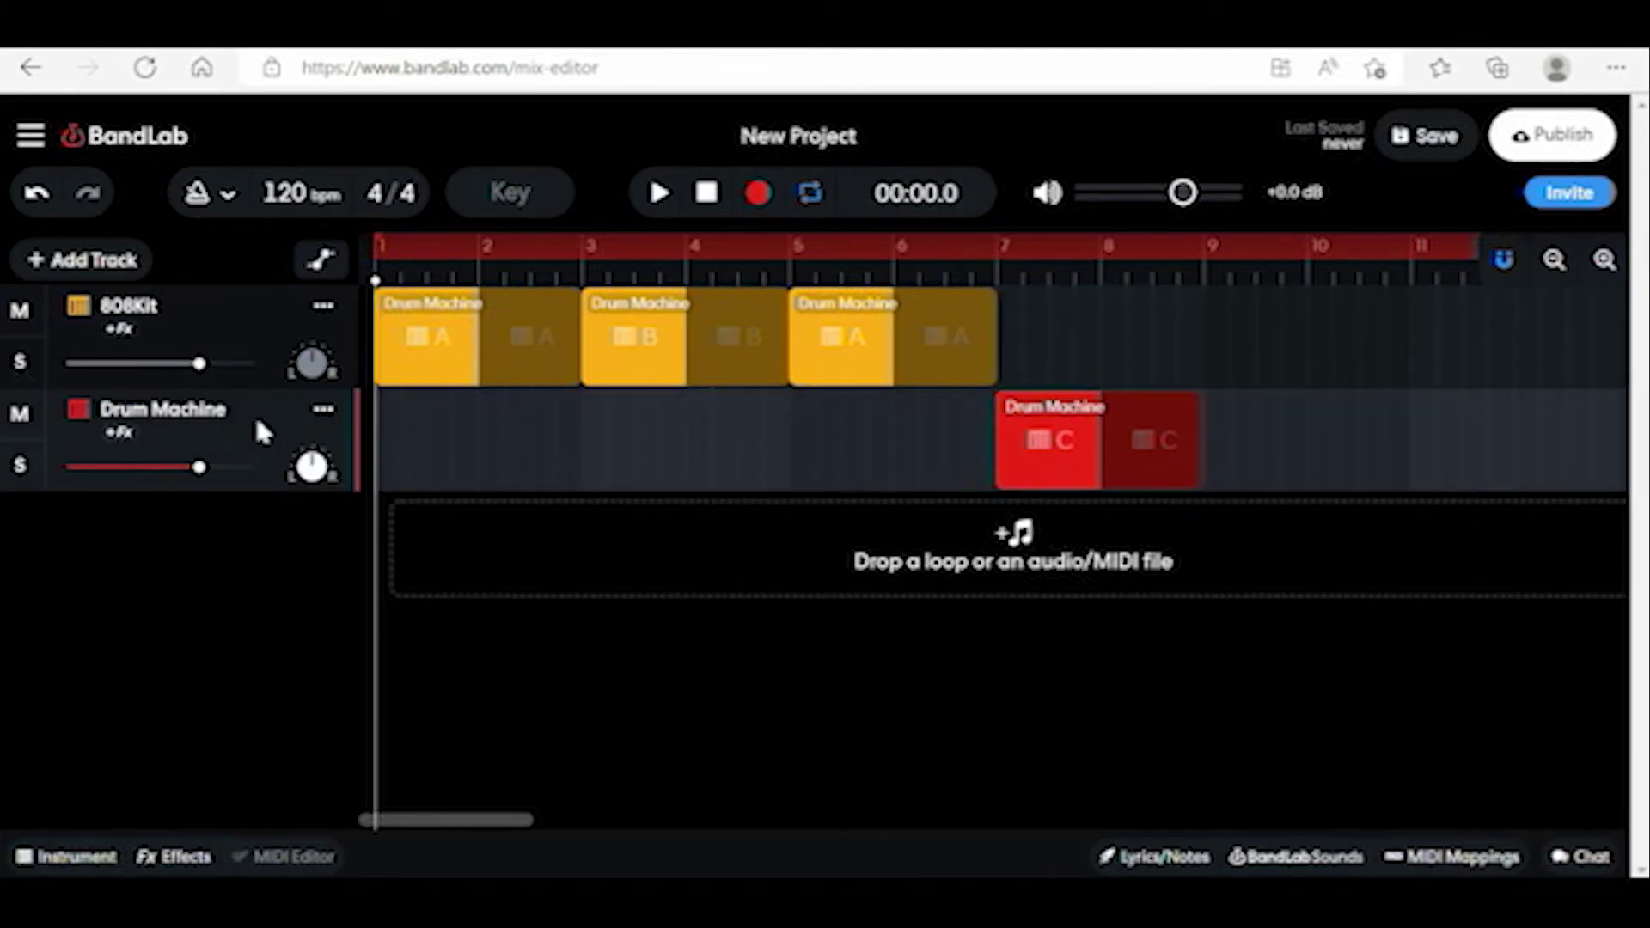
pyautogui.click(241, 331)
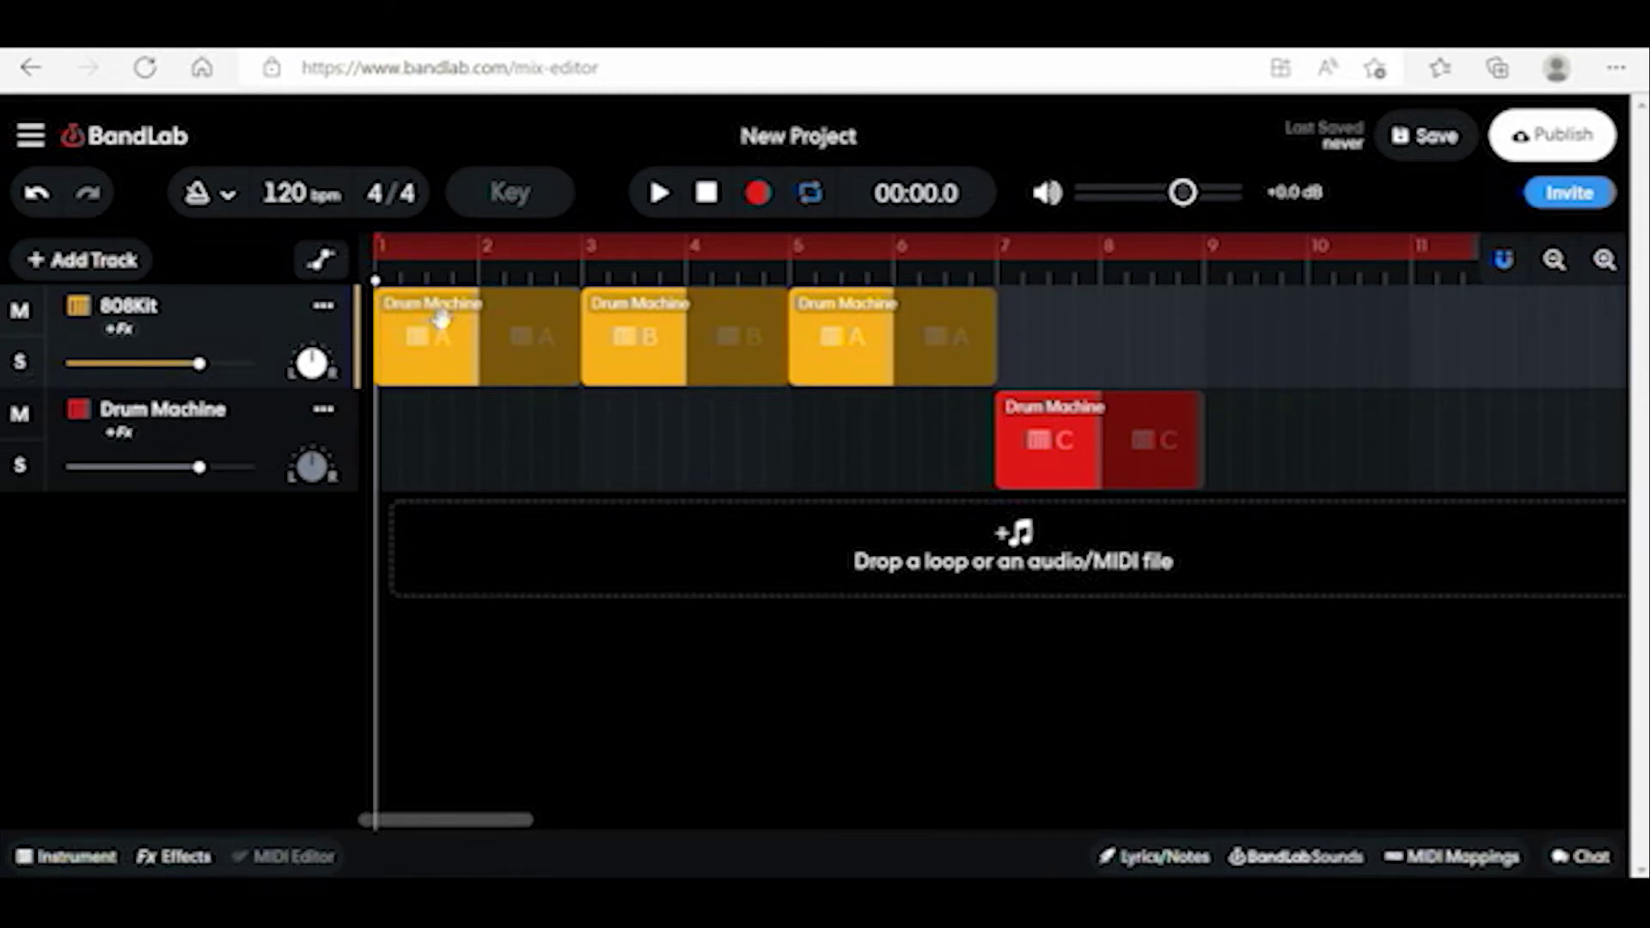
pyautogui.rightClick(458, 357)
pyautogui.click(1229, 325)
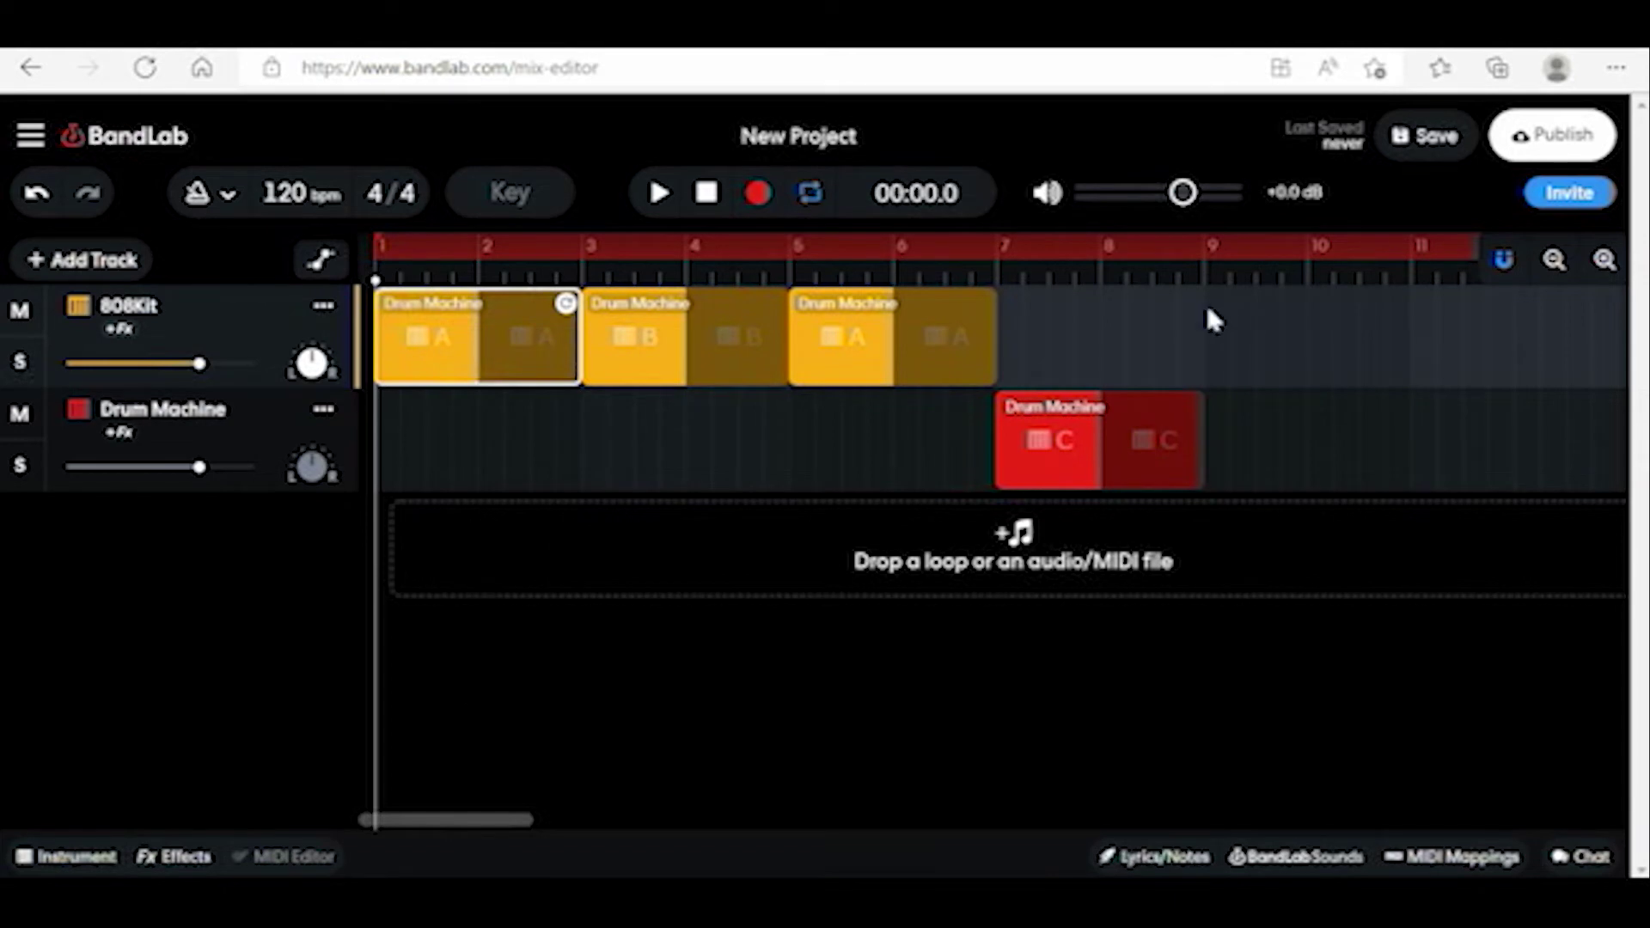
pyautogui.click(1208, 315)
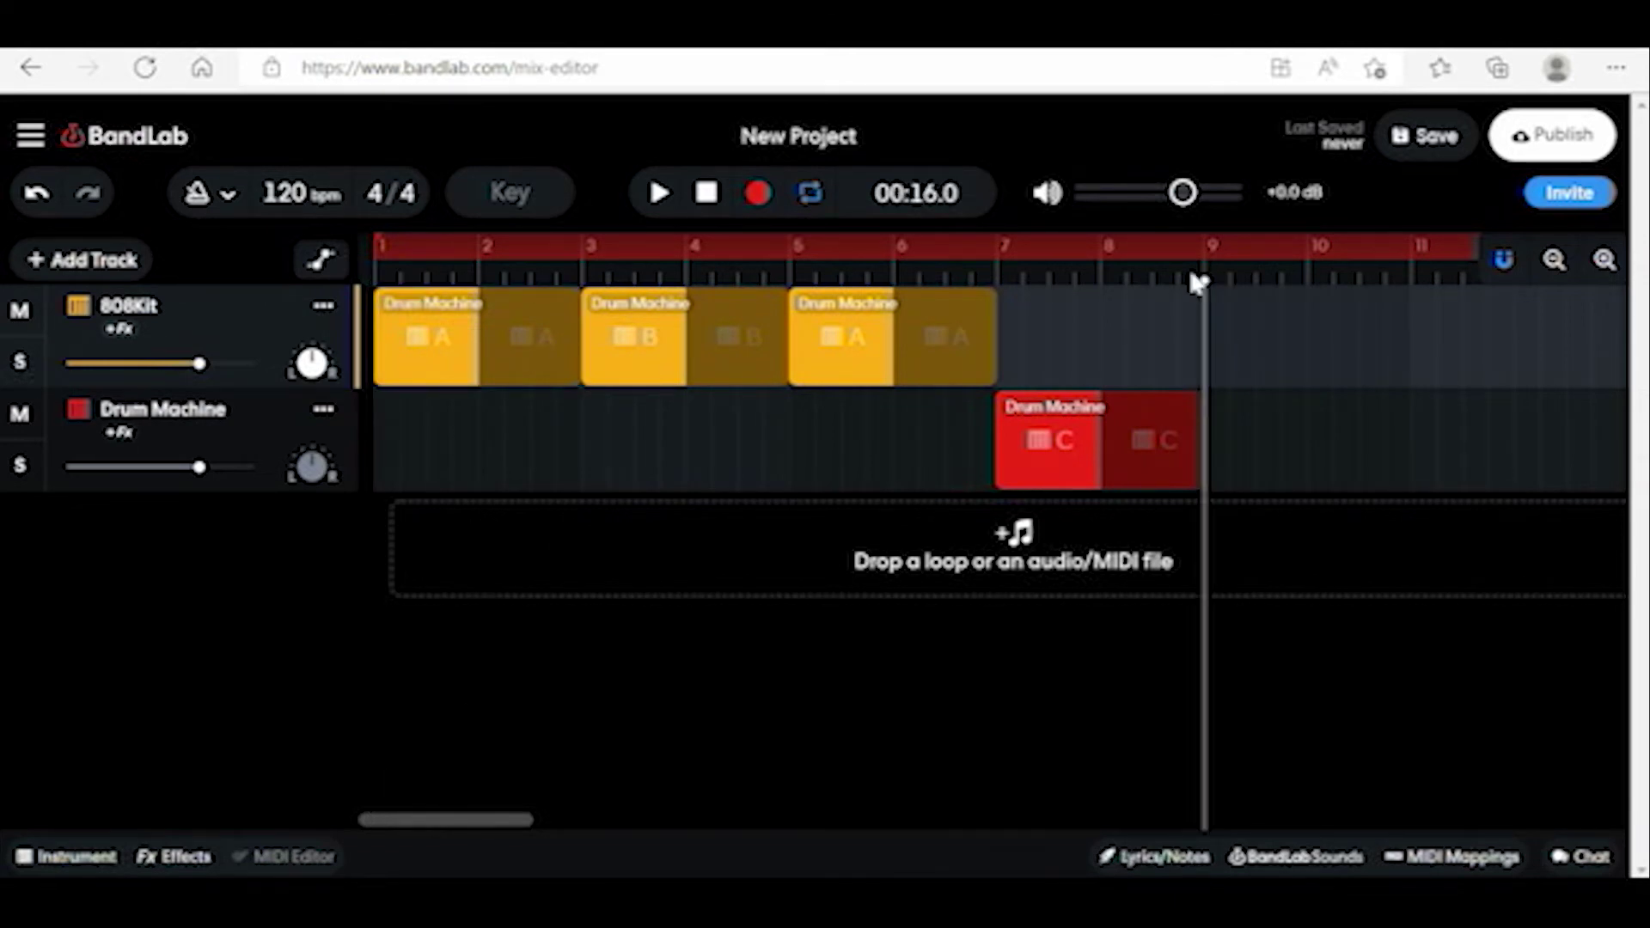
pyautogui.hotkey('ctrl', 'v')
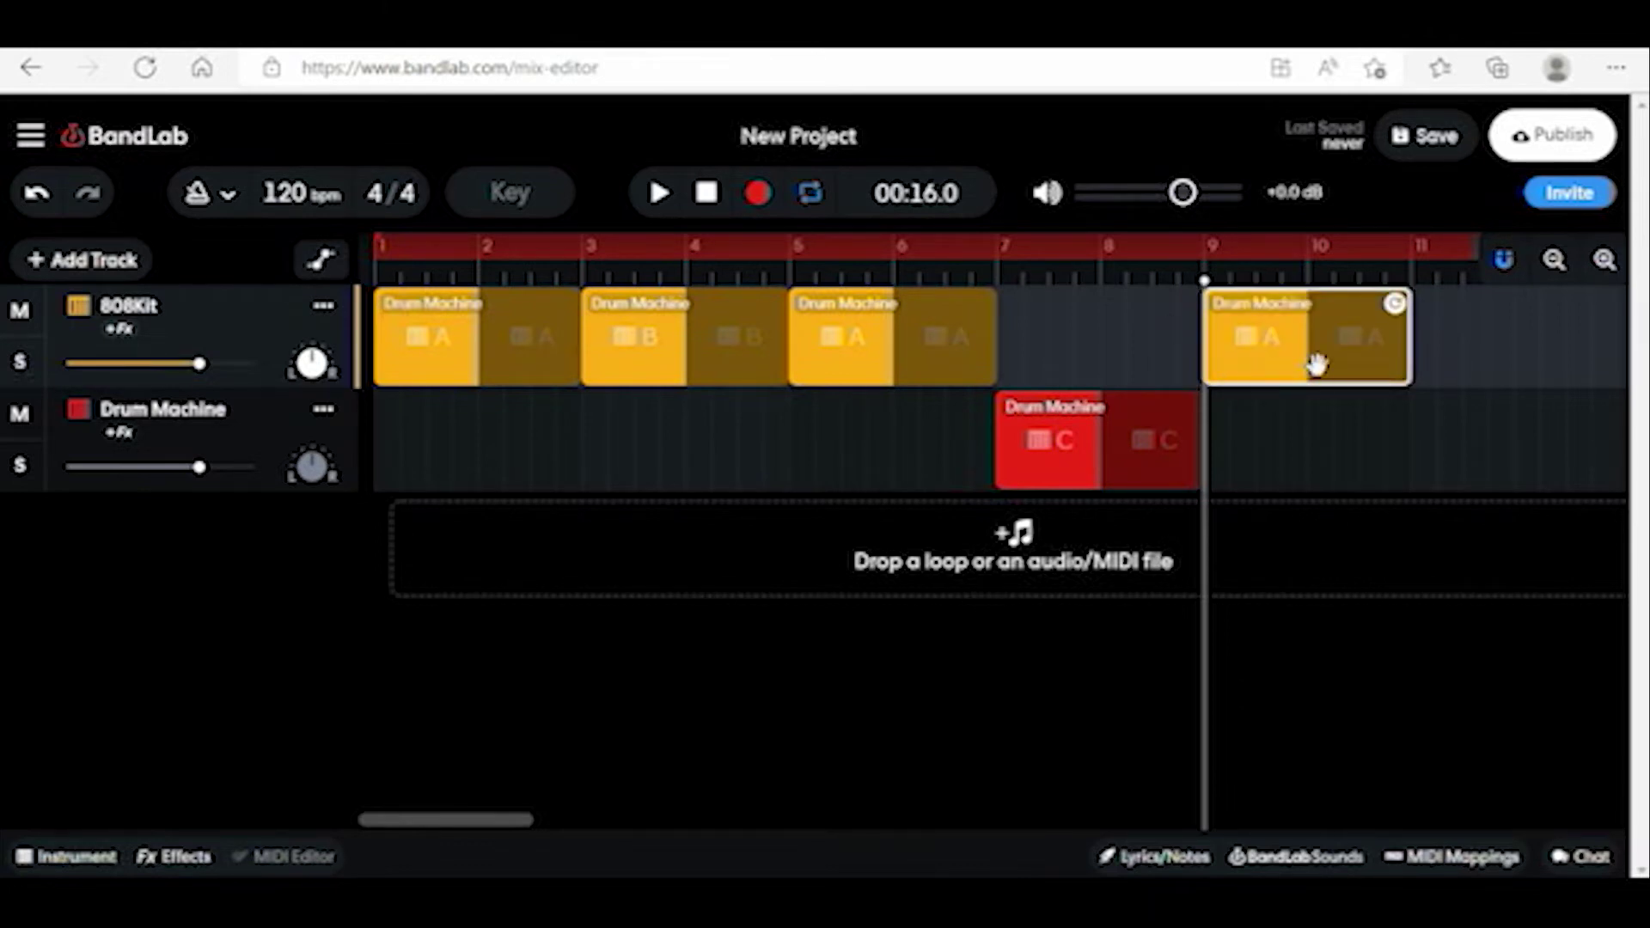
pyautogui.click(1414, 278)
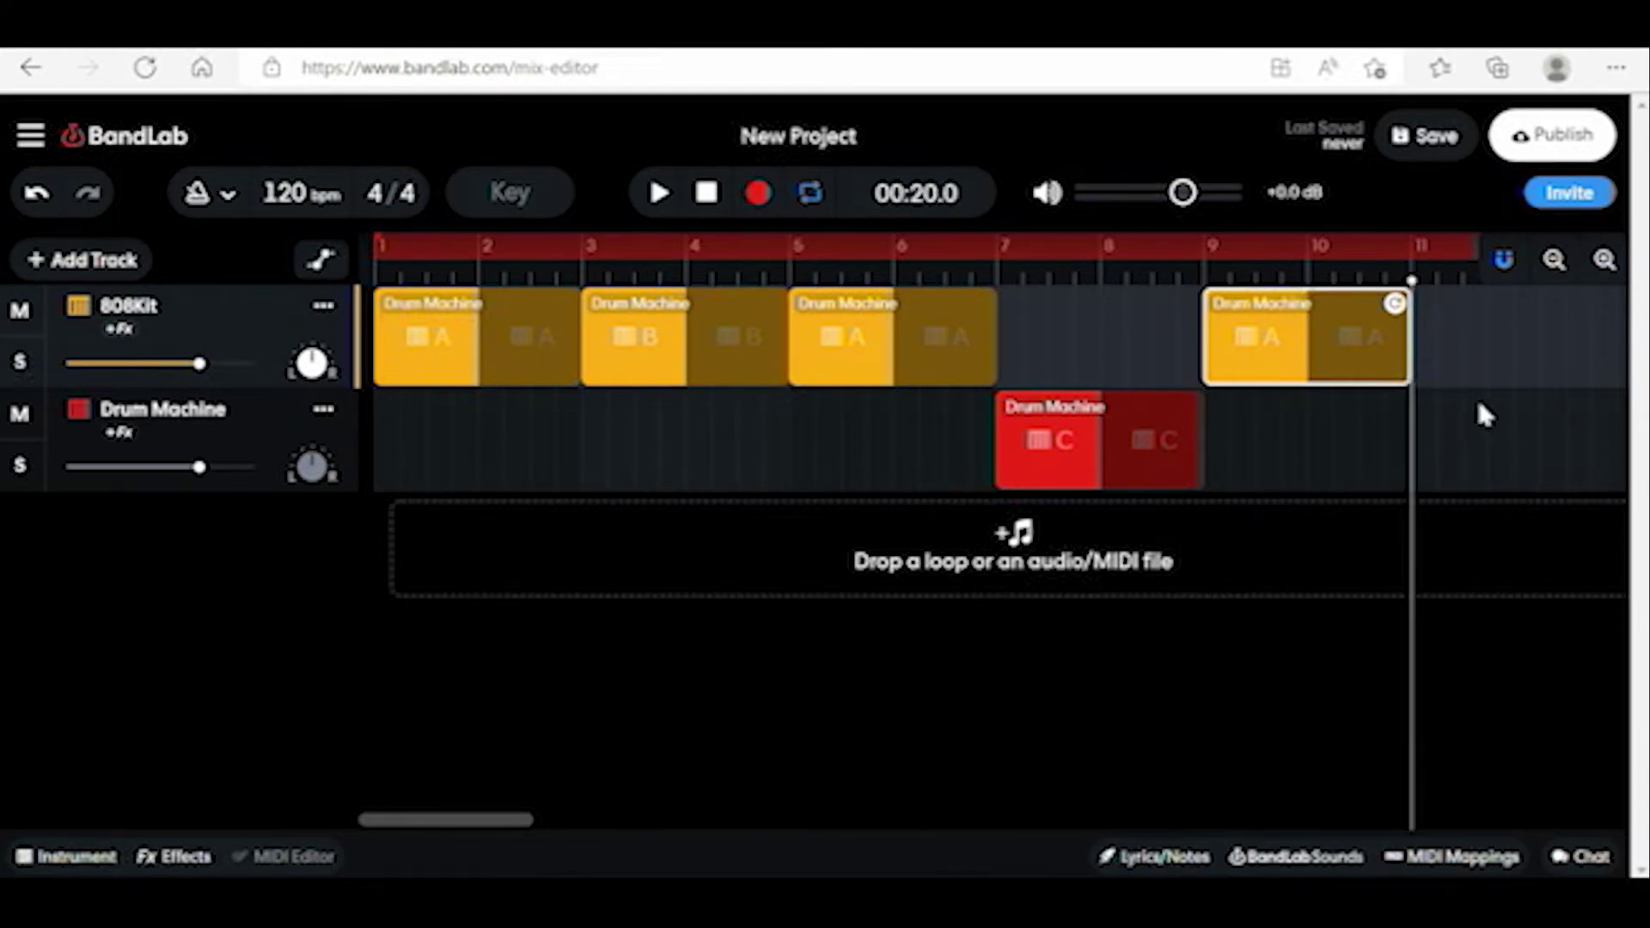
pyautogui.click(1029, 473)
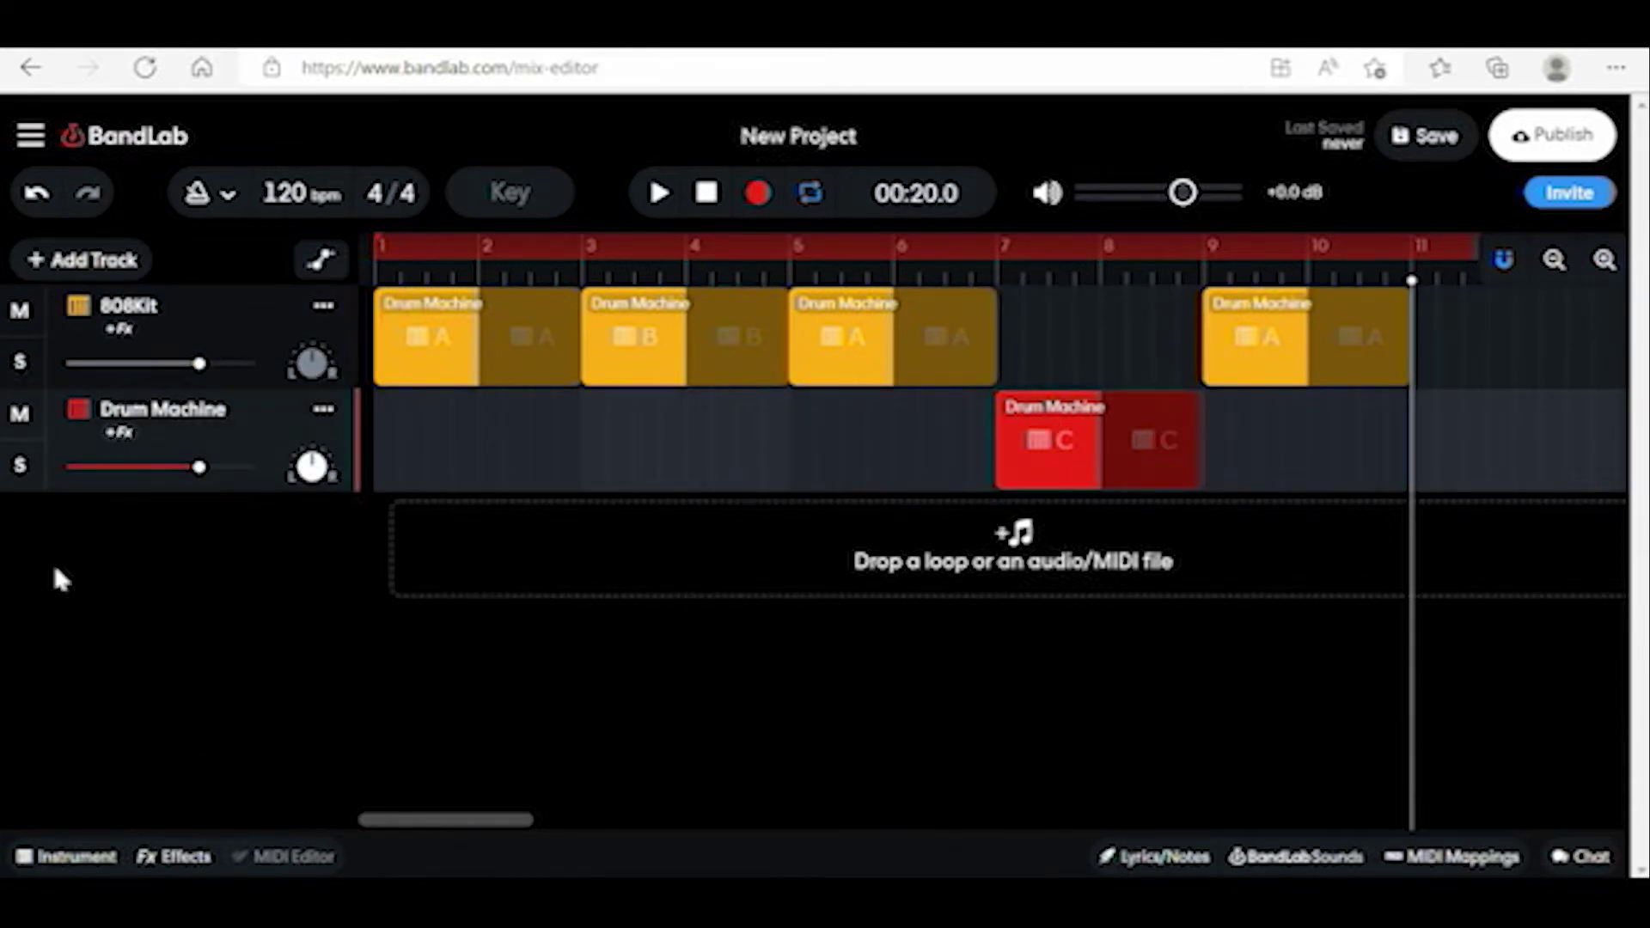
# - Add a new drum machine track and set its kit to Dark Hip Hop Kit
pyautogui.click(81, 263)
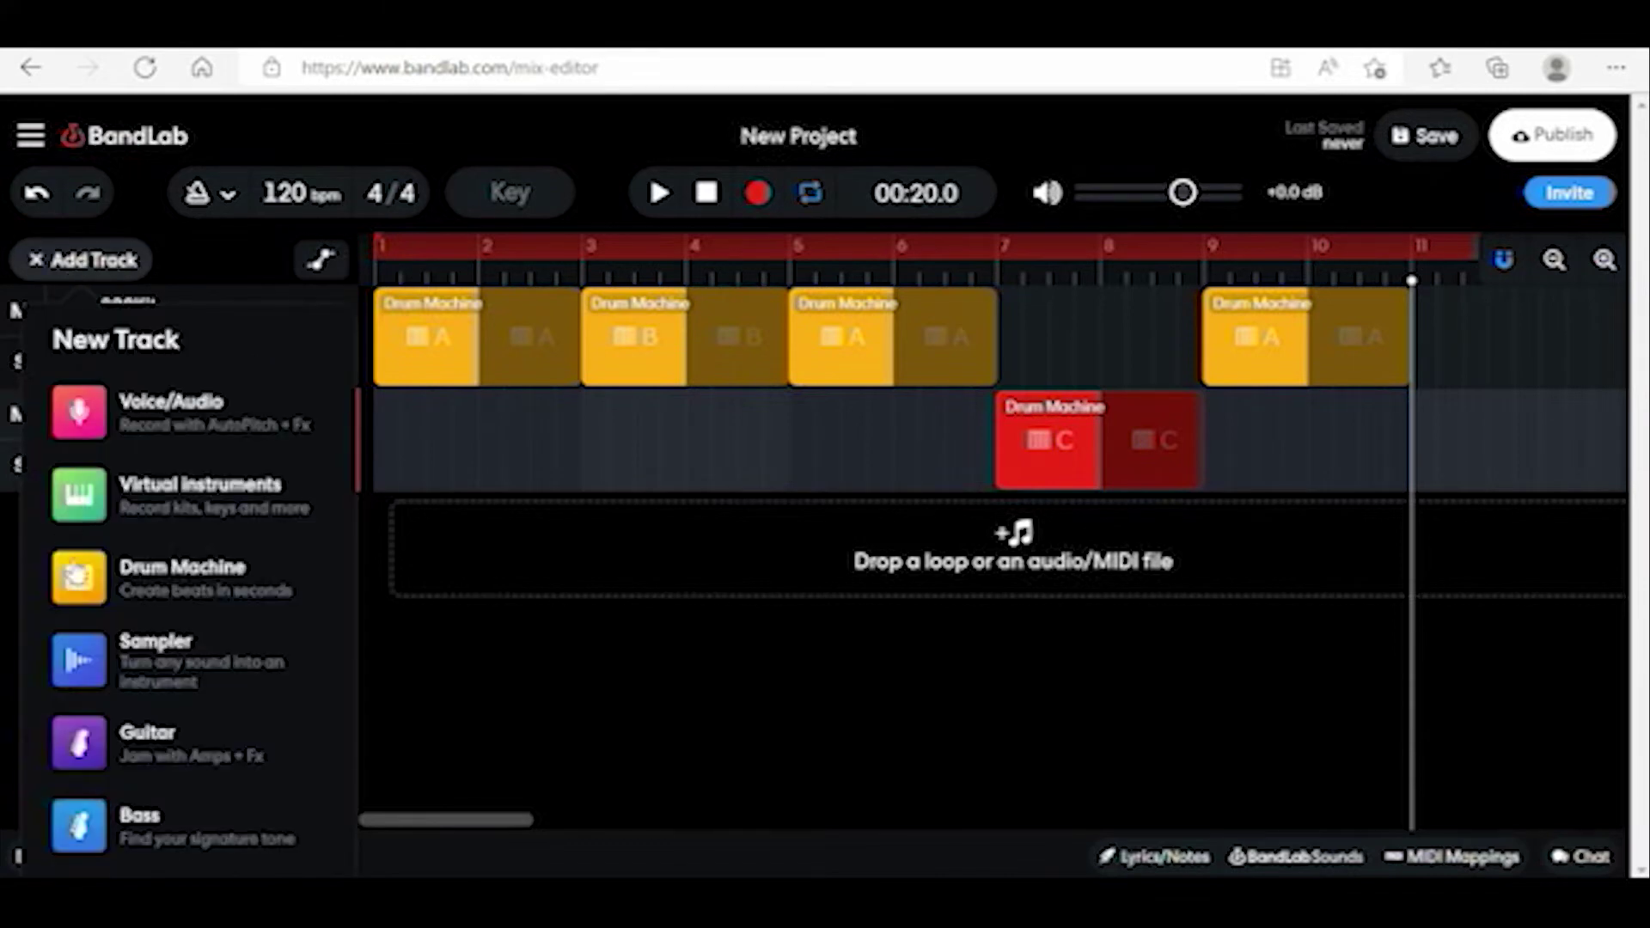
pyautogui.click(81, 576)
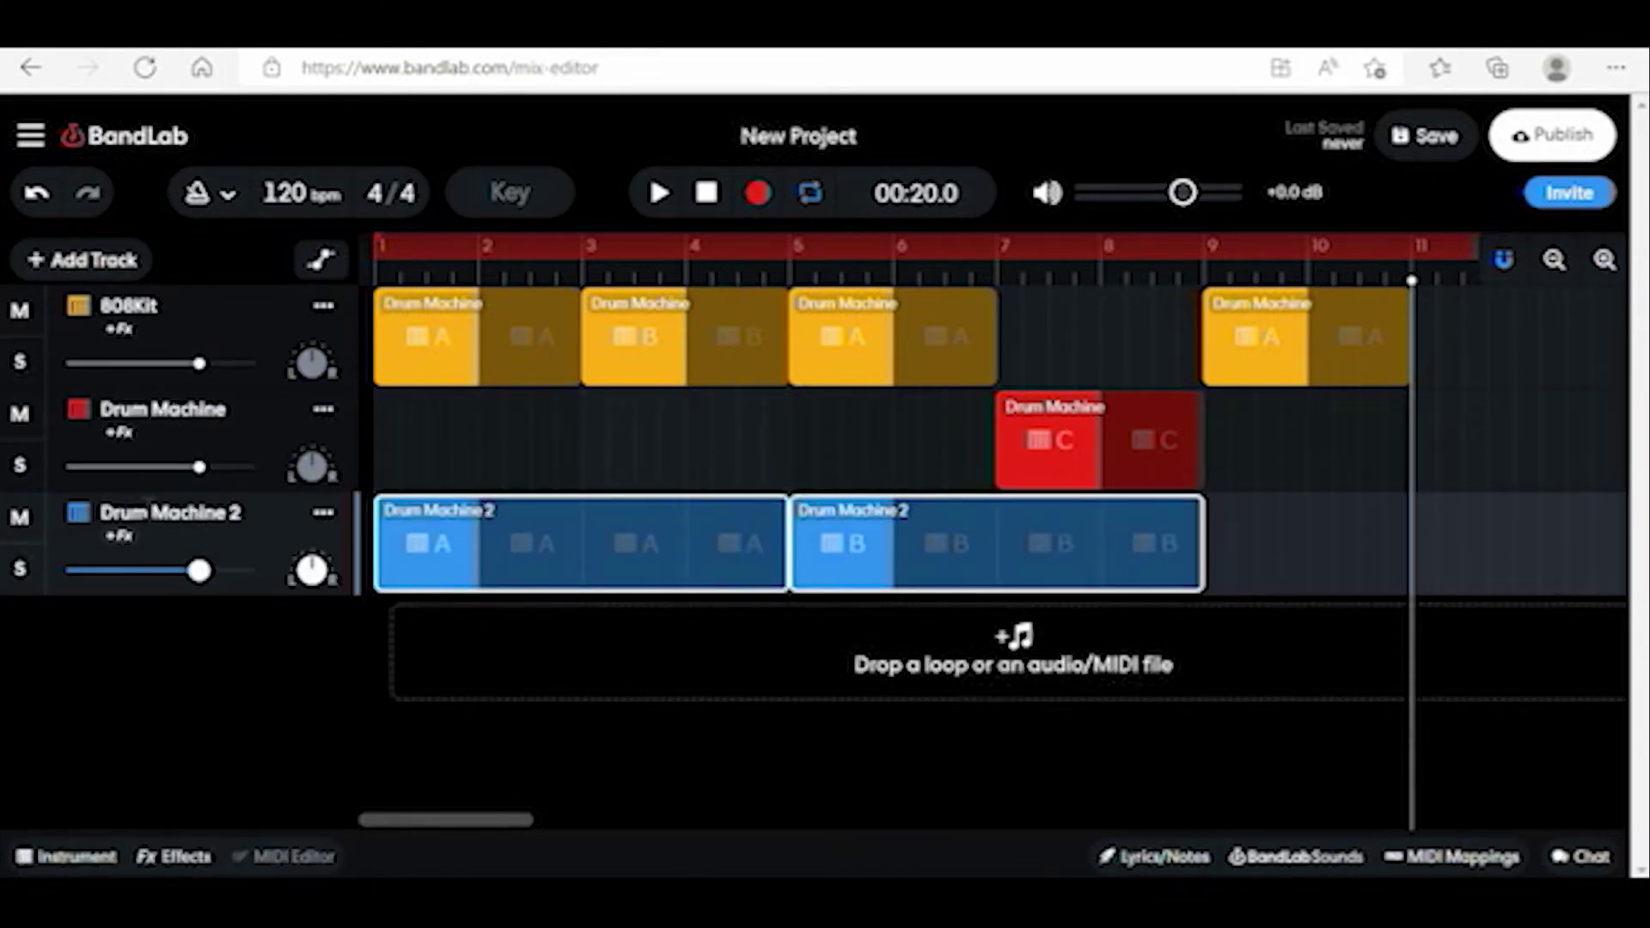
pyautogui.click(80, 518)
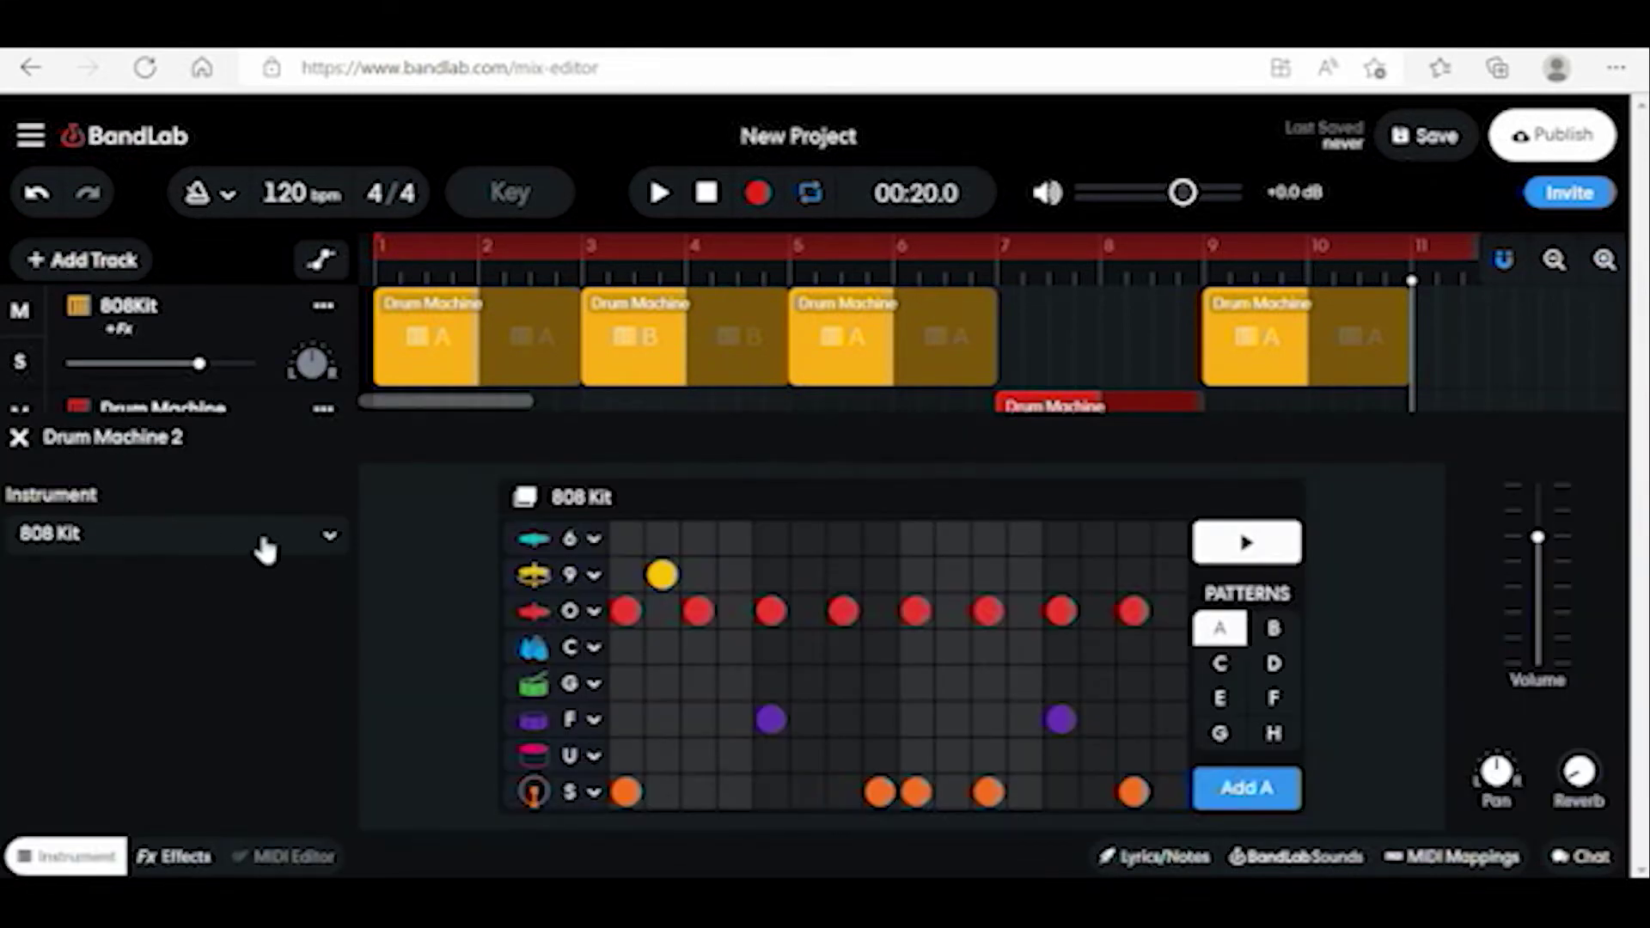
pyautogui.click(338, 535)
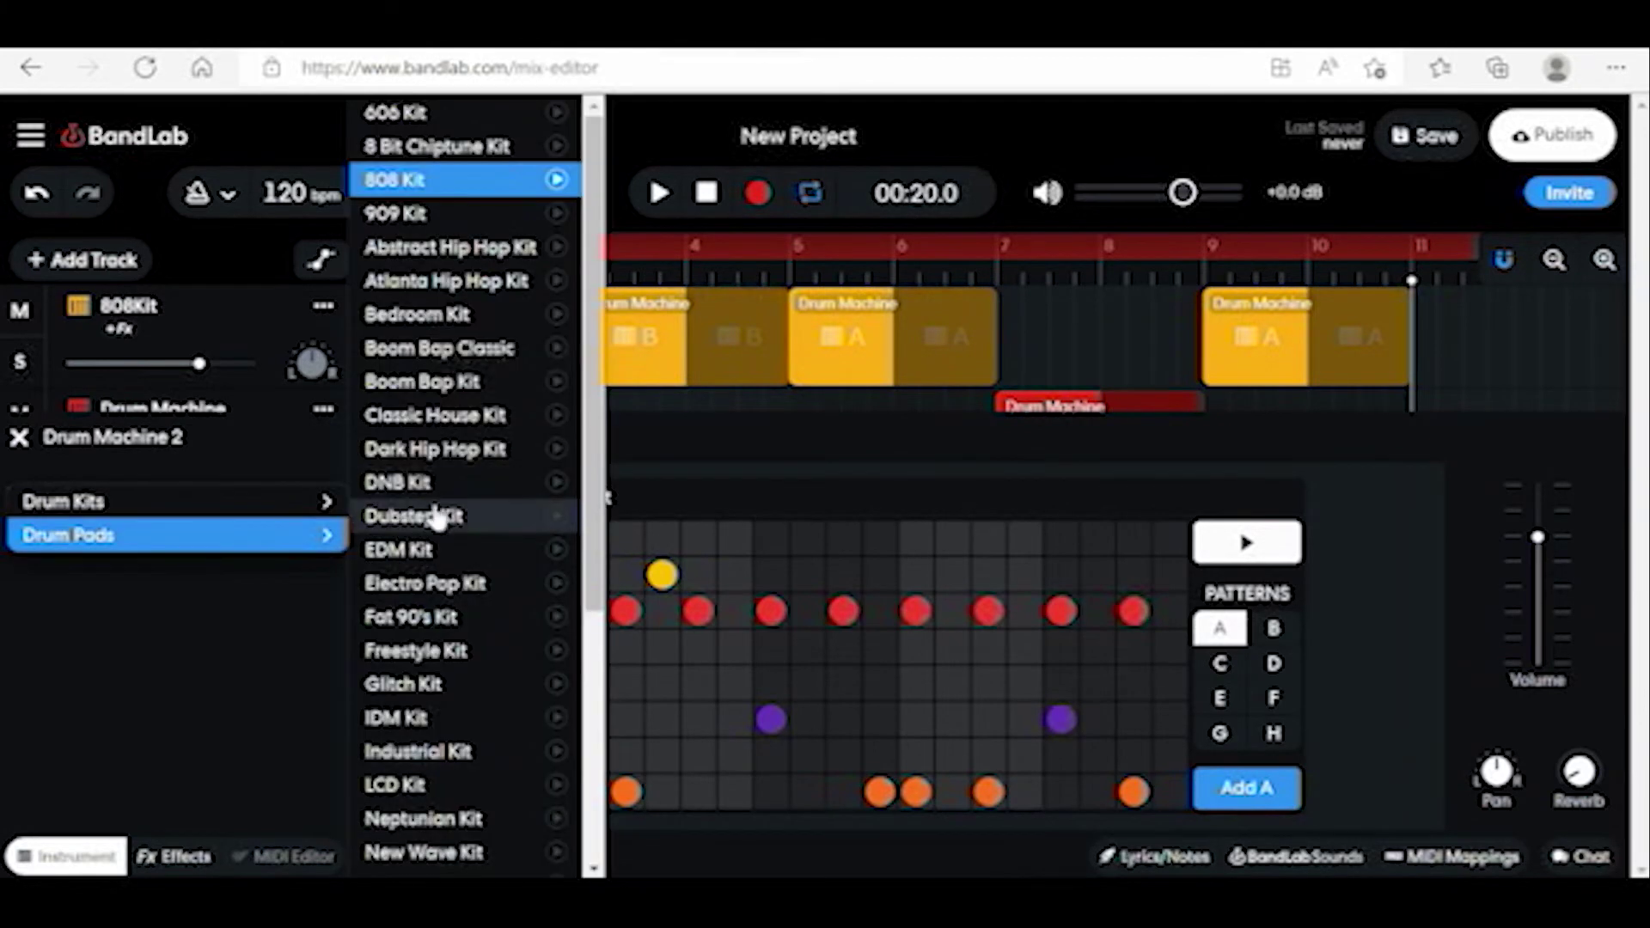
pyautogui.click(469, 457)
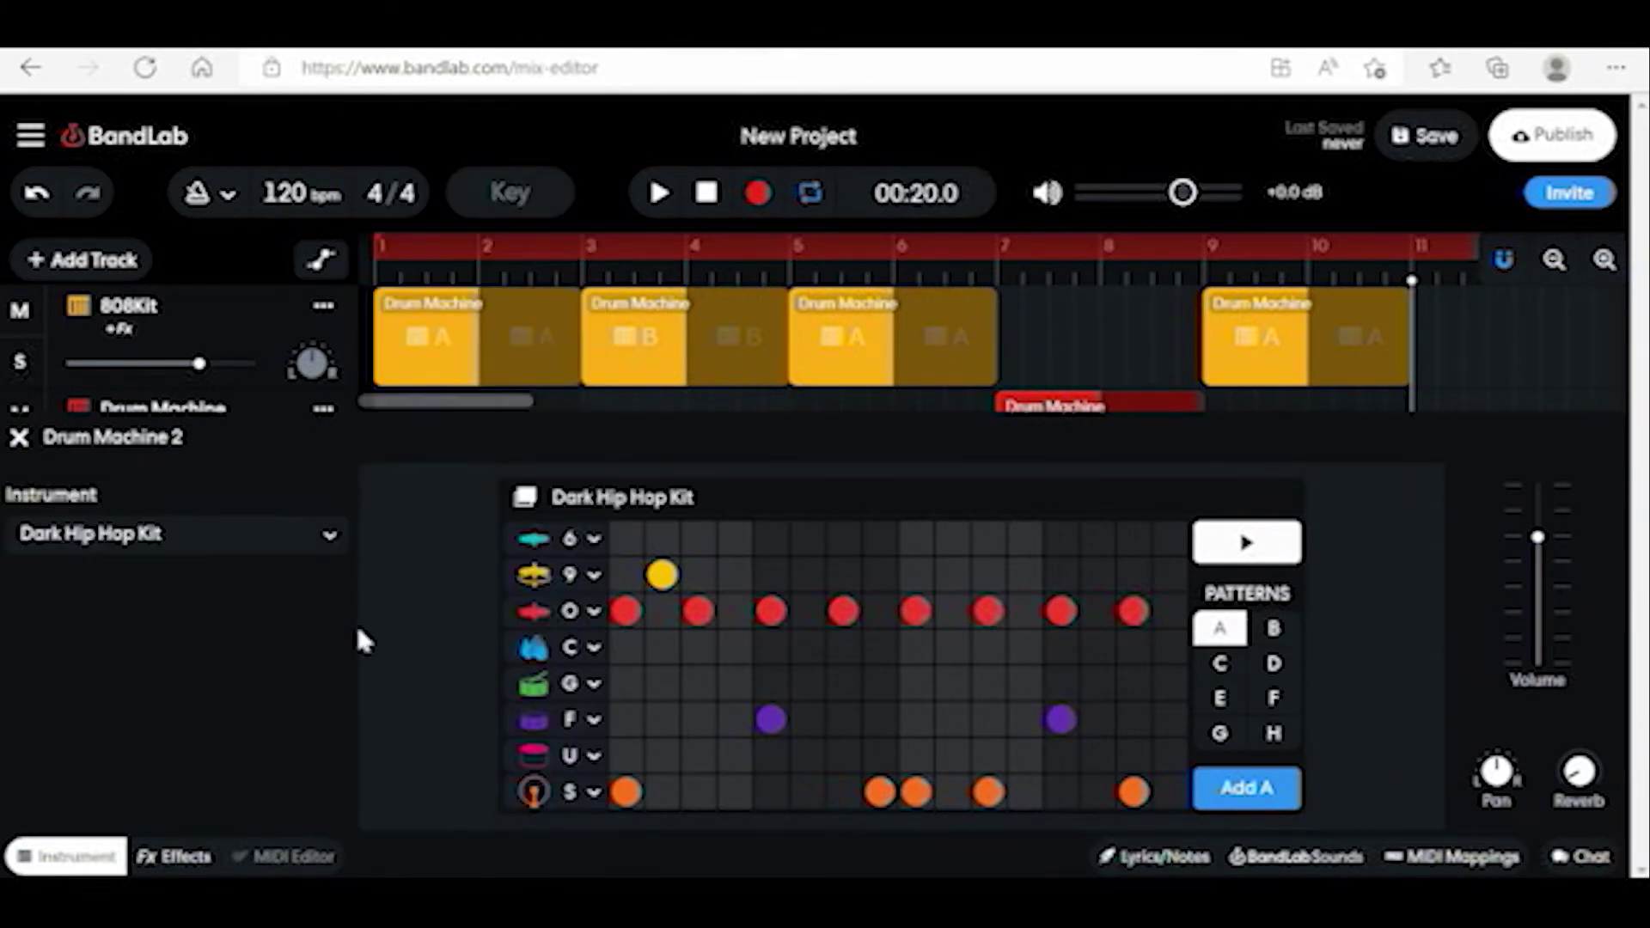
# - Select empty pattern D, loop its preview, and add a top-row hit and three Y hits
pyautogui.click(1275, 666)
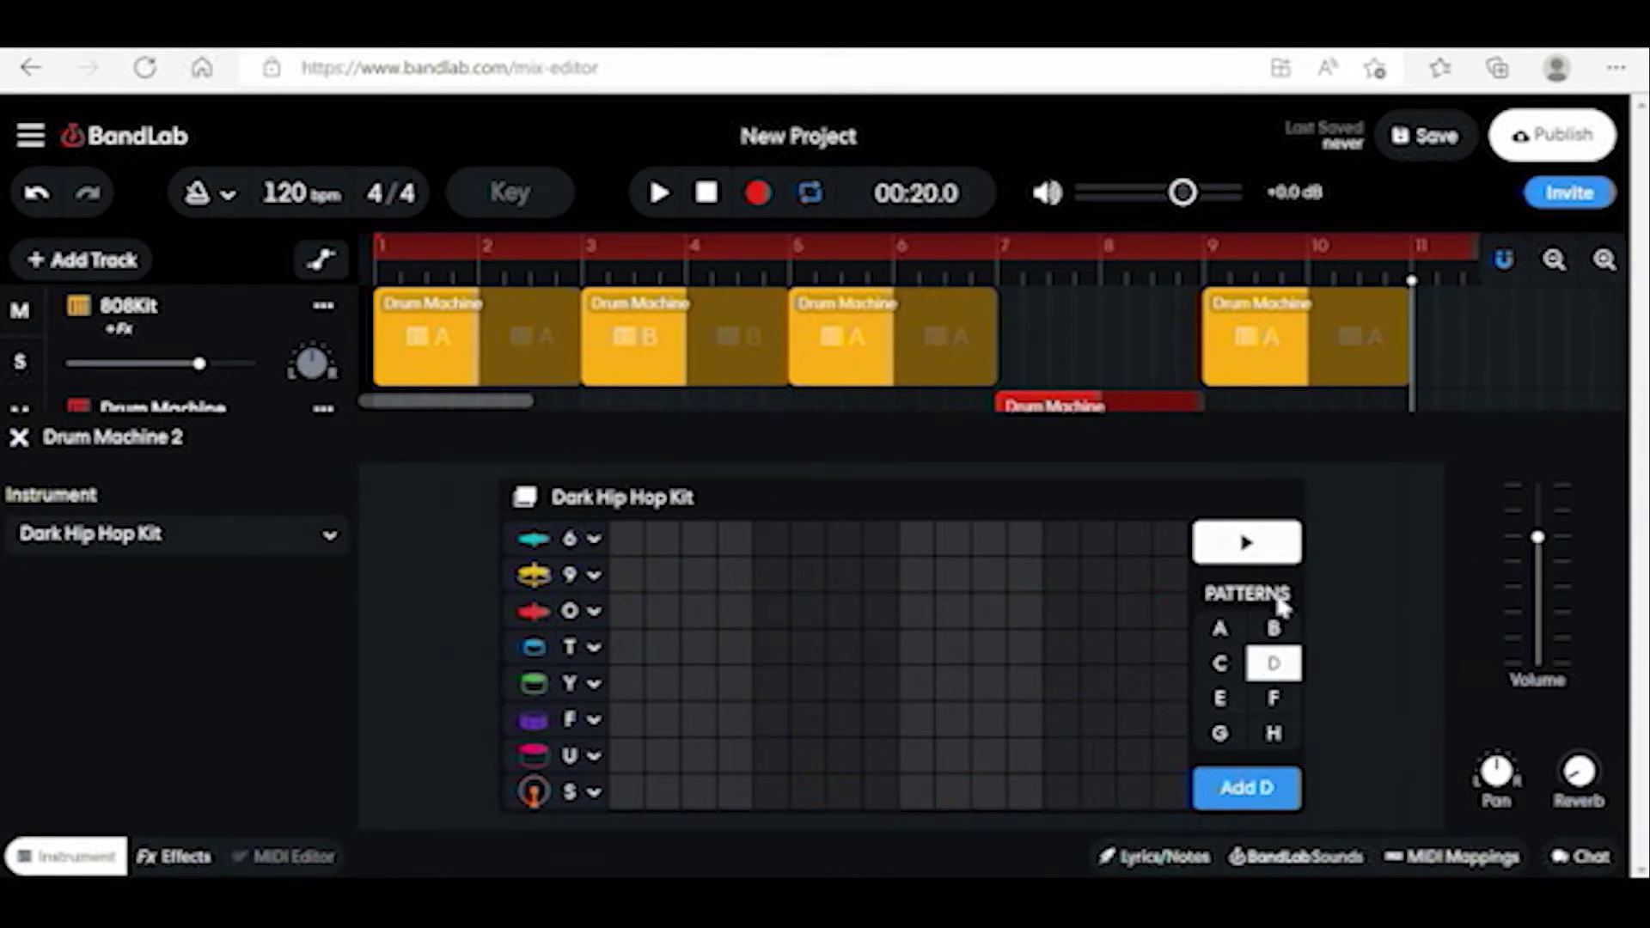
pyautogui.click(1259, 545)
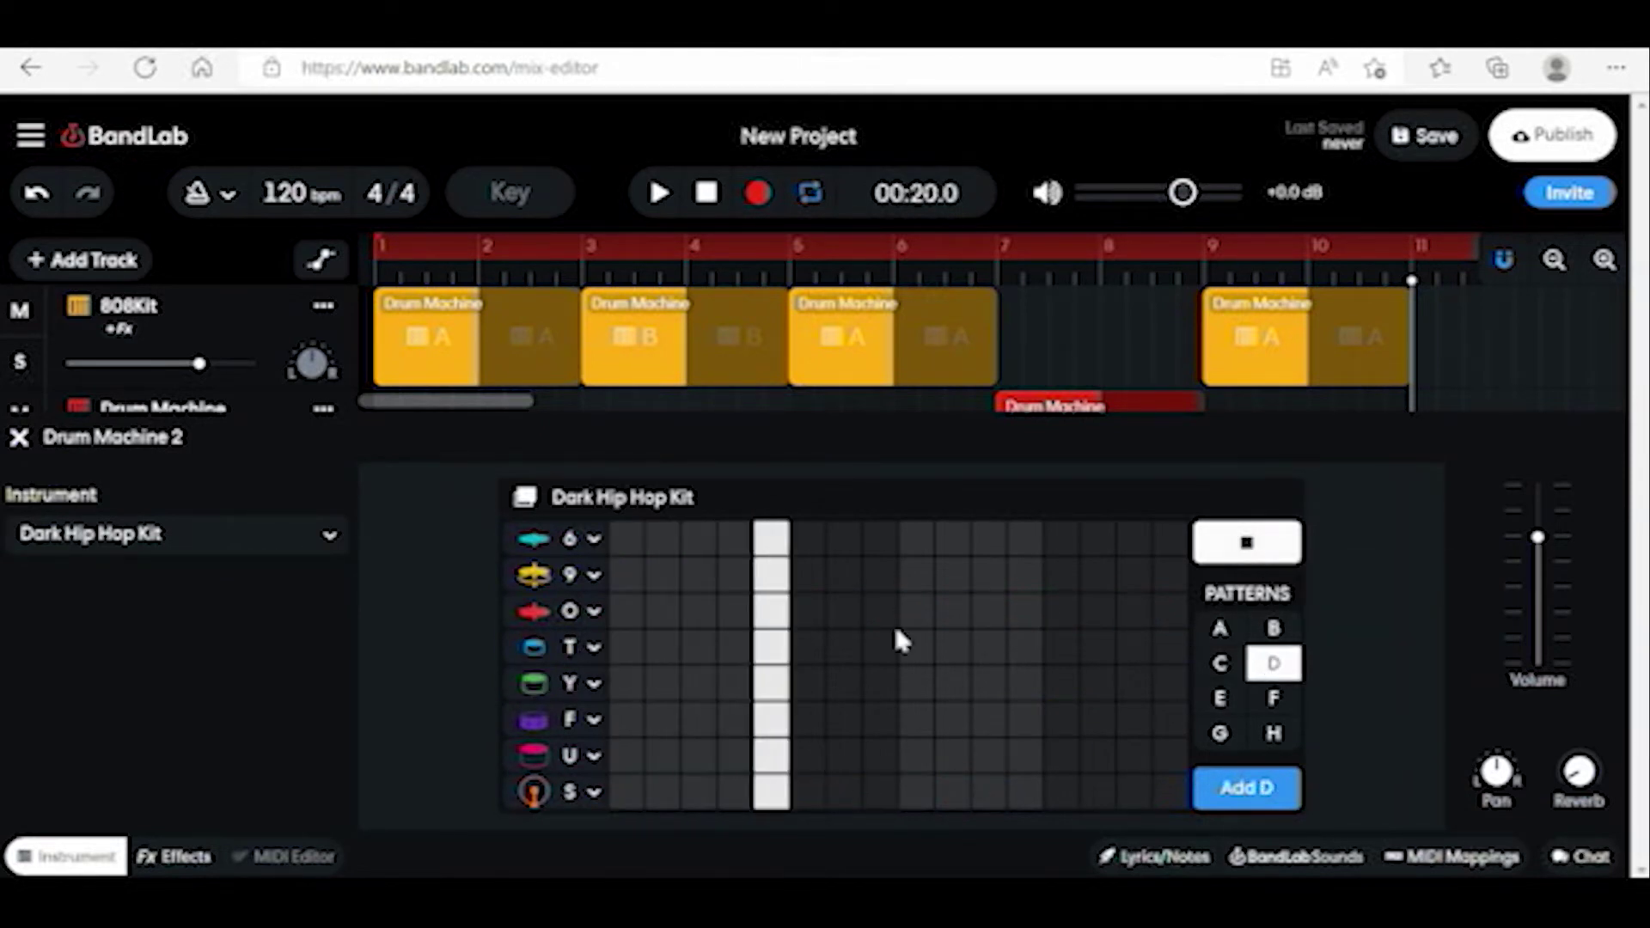
pyautogui.click(986, 539)
pyautogui.click(842, 684)
pyautogui.click(901, 684)
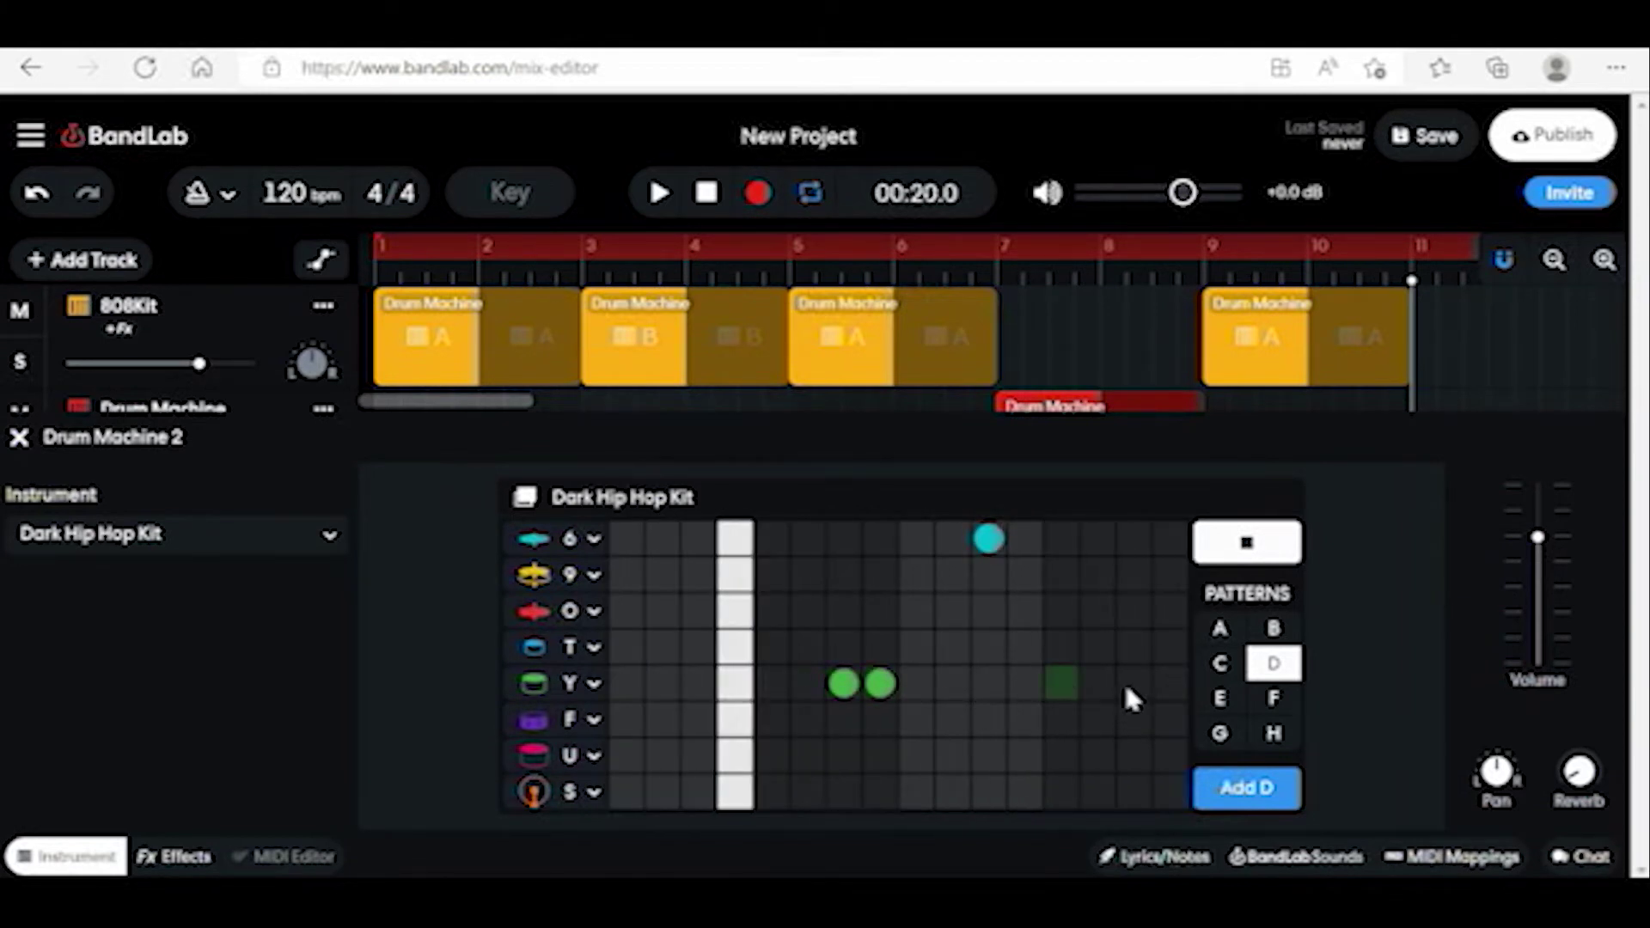
pyautogui.click(1152, 686)
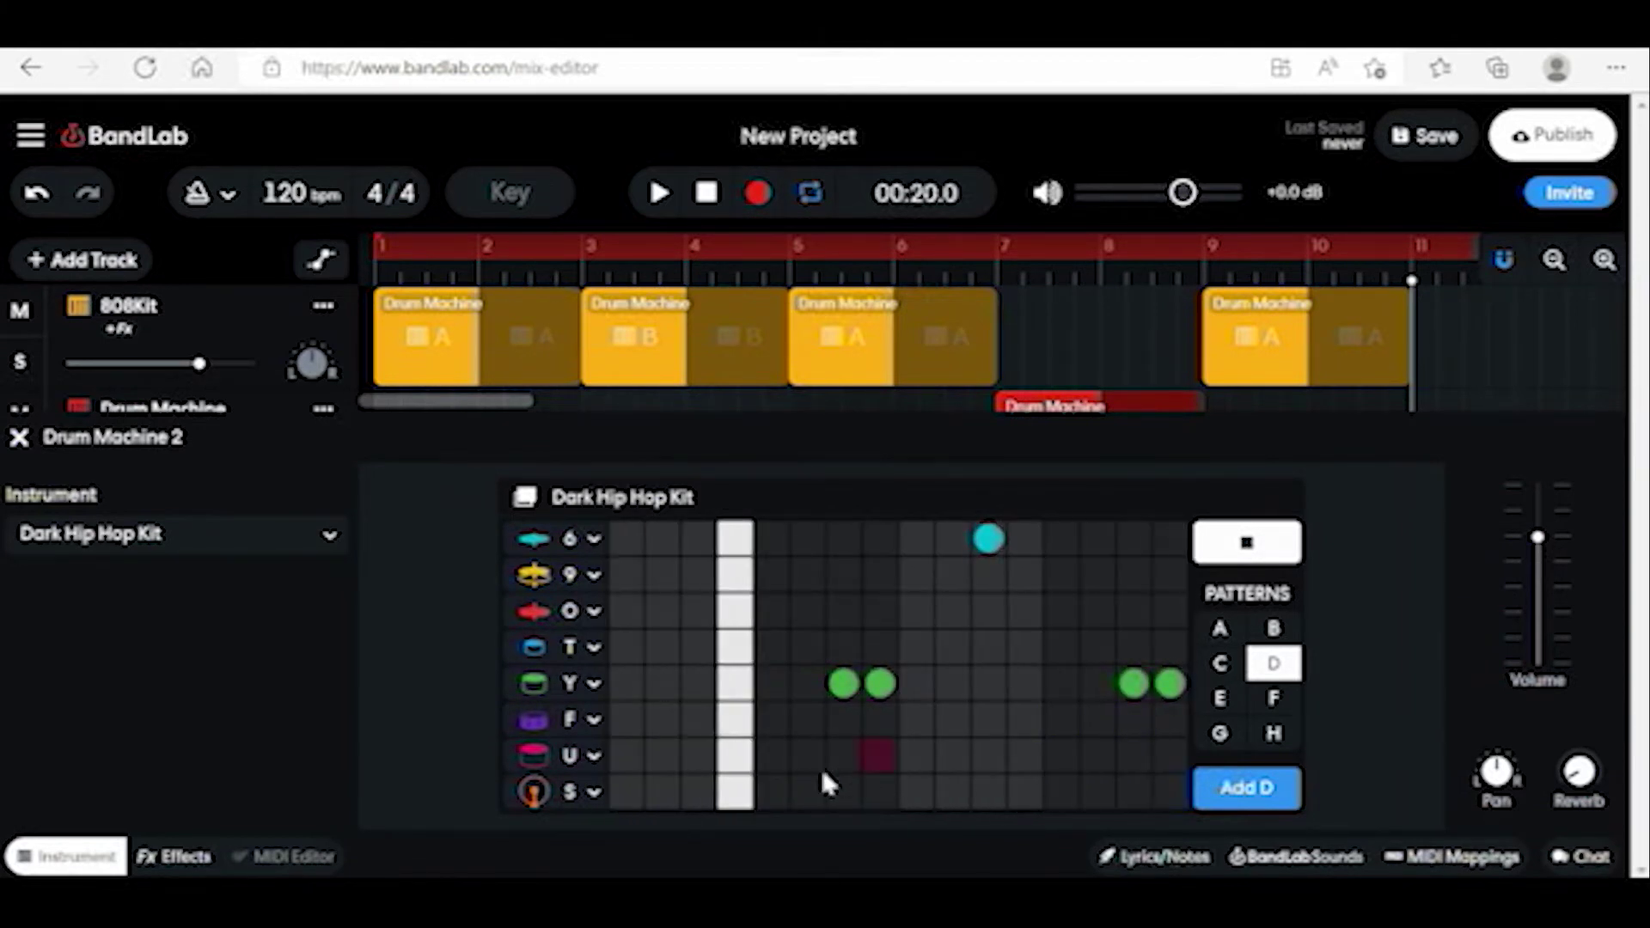
# - Add three S hits and four U hits to pattern D
pyautogui.click(629, 793)
pyautogui.click(845, 793)
pyautogui.click(1062, 791)
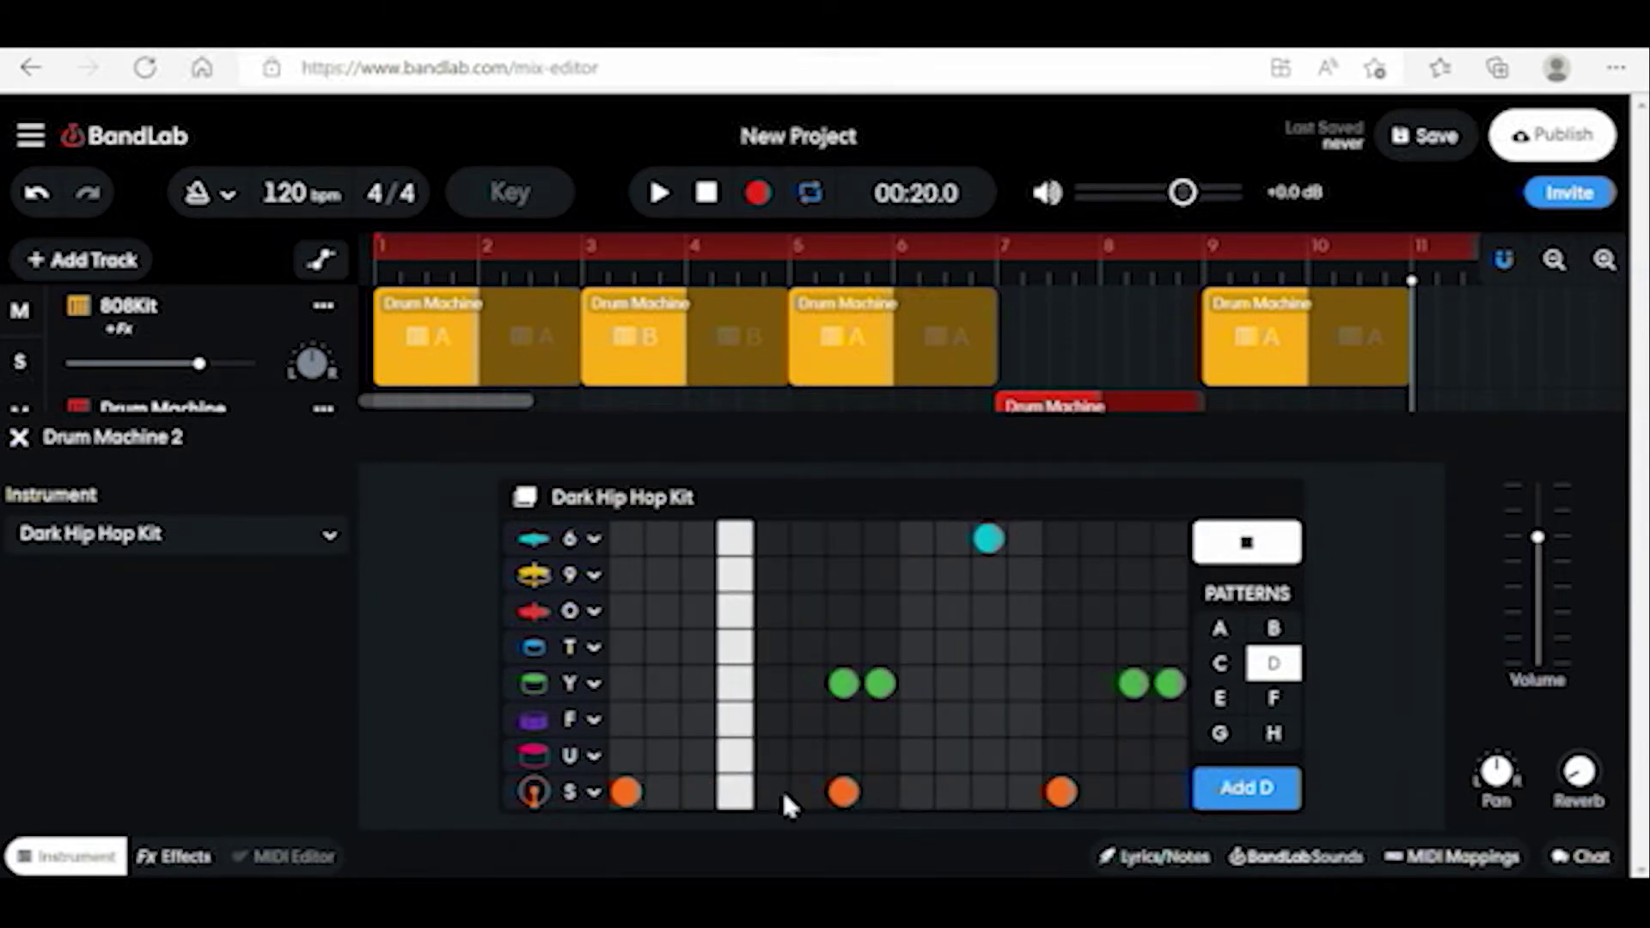
pyautogui.click(698, 755)
pyautogui.click(771, 755)
pyautogui.click(924, 759)
pyautogui.click(1133, 755)
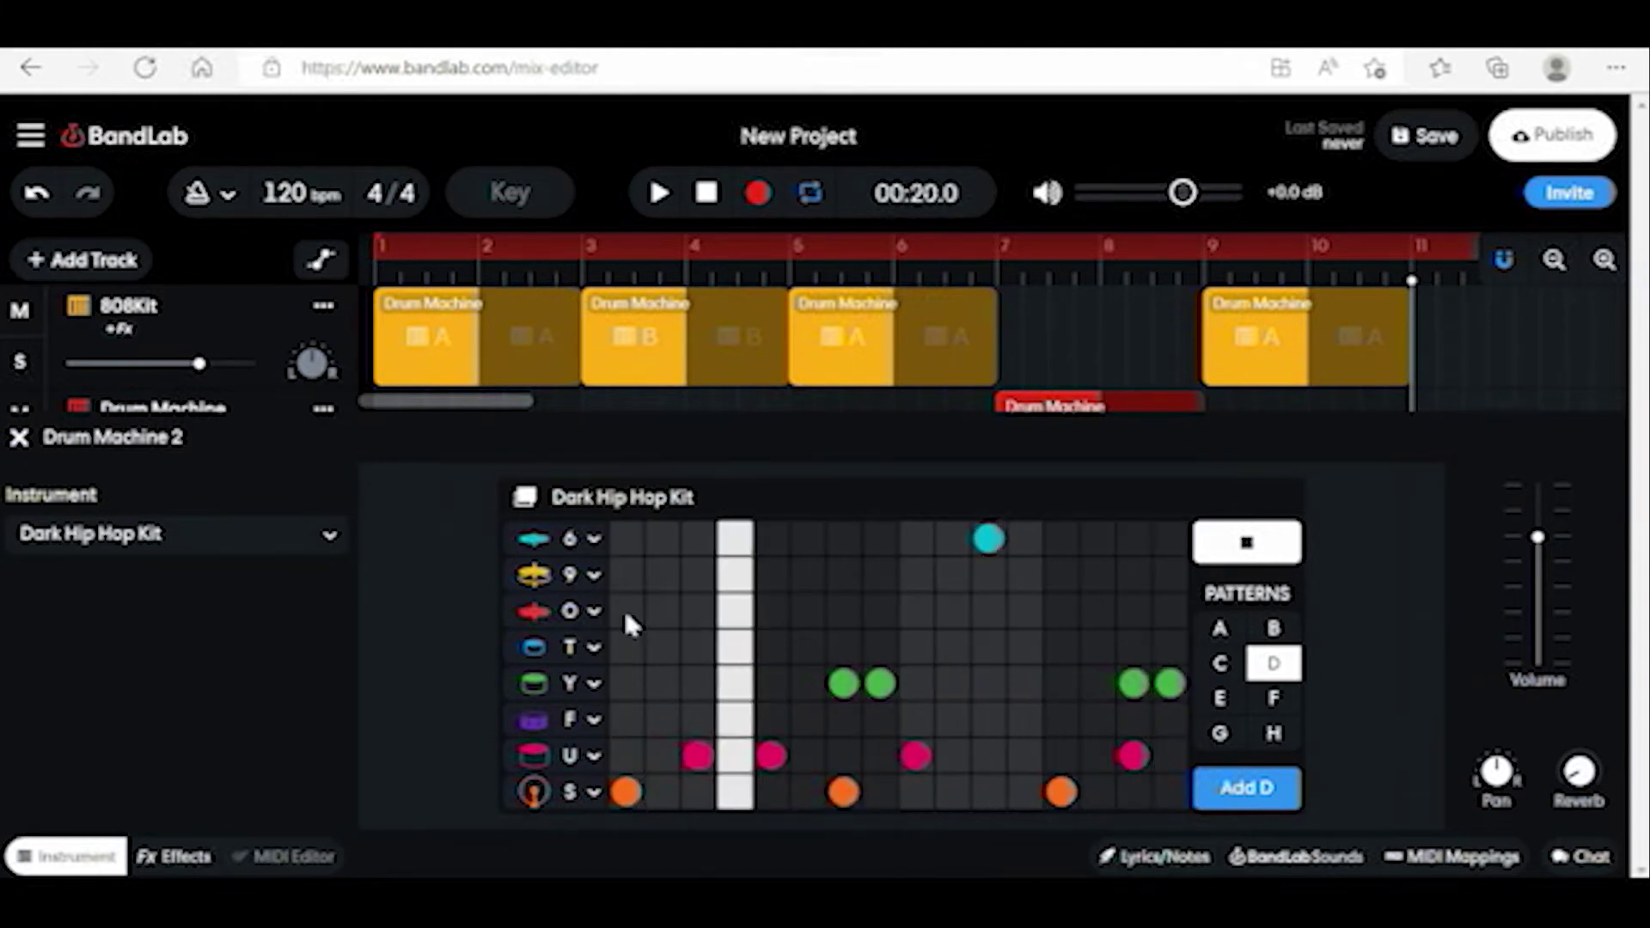
# - Stop the pattern preview and delete Drum Machine 2's A and B clips
pyautogui.click(1254, 546)
pyautogui.scroll(-2, 1092, 374)
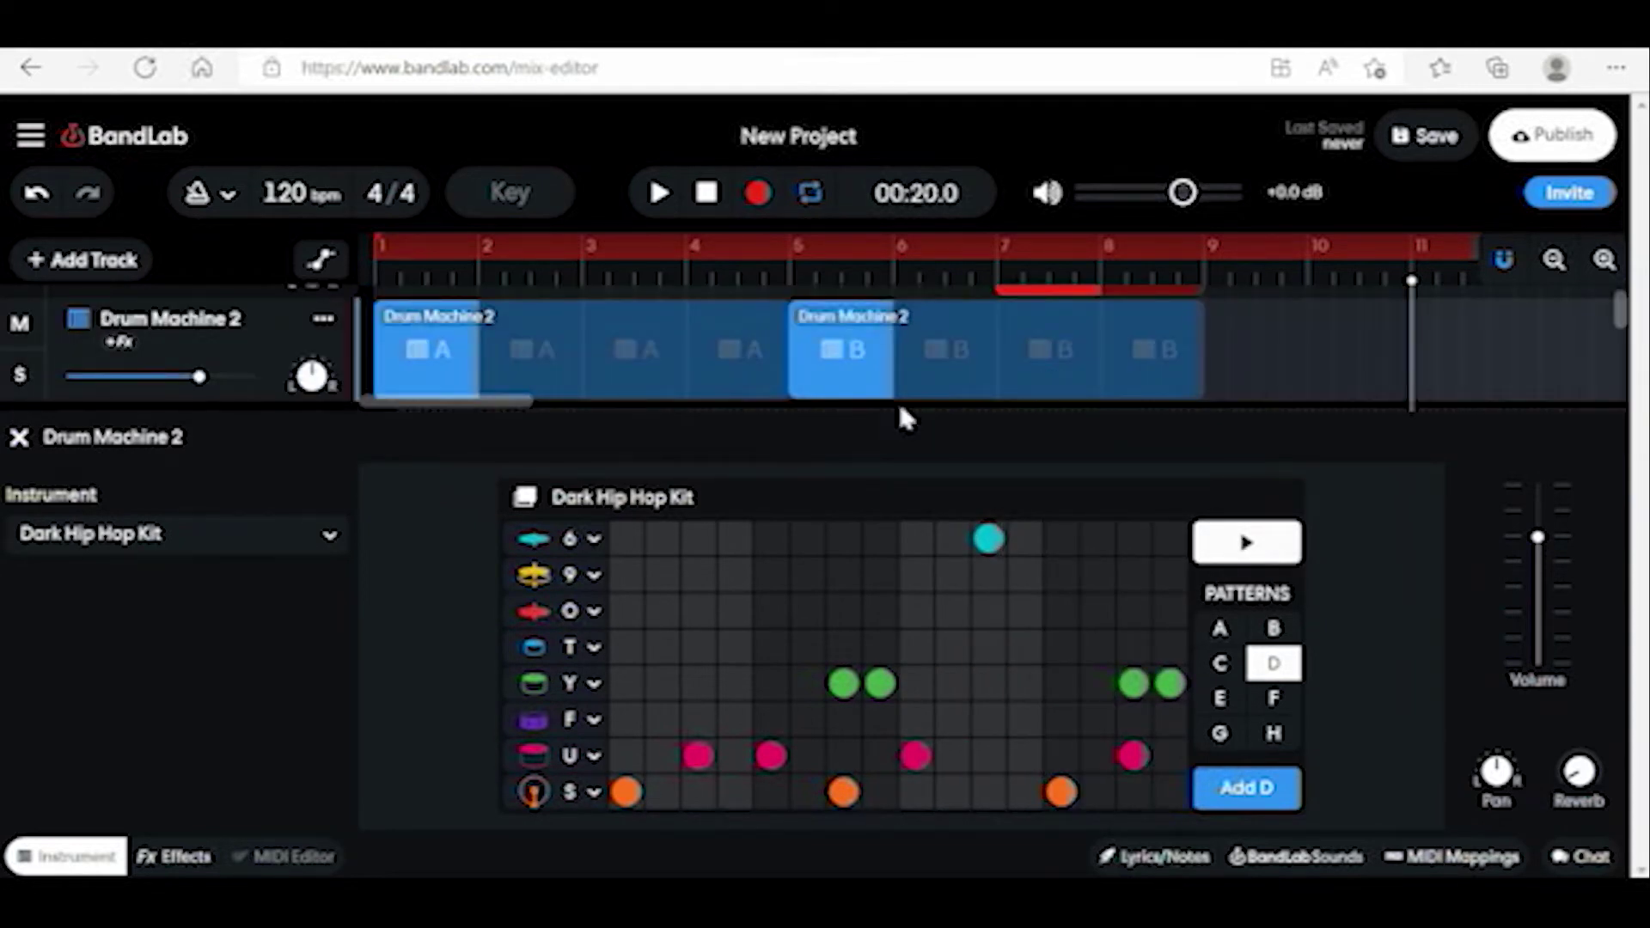
pyautogui.click(430, 348)
pyautogui.rightClick(435, 357)
pyautogui.click(735, 375)
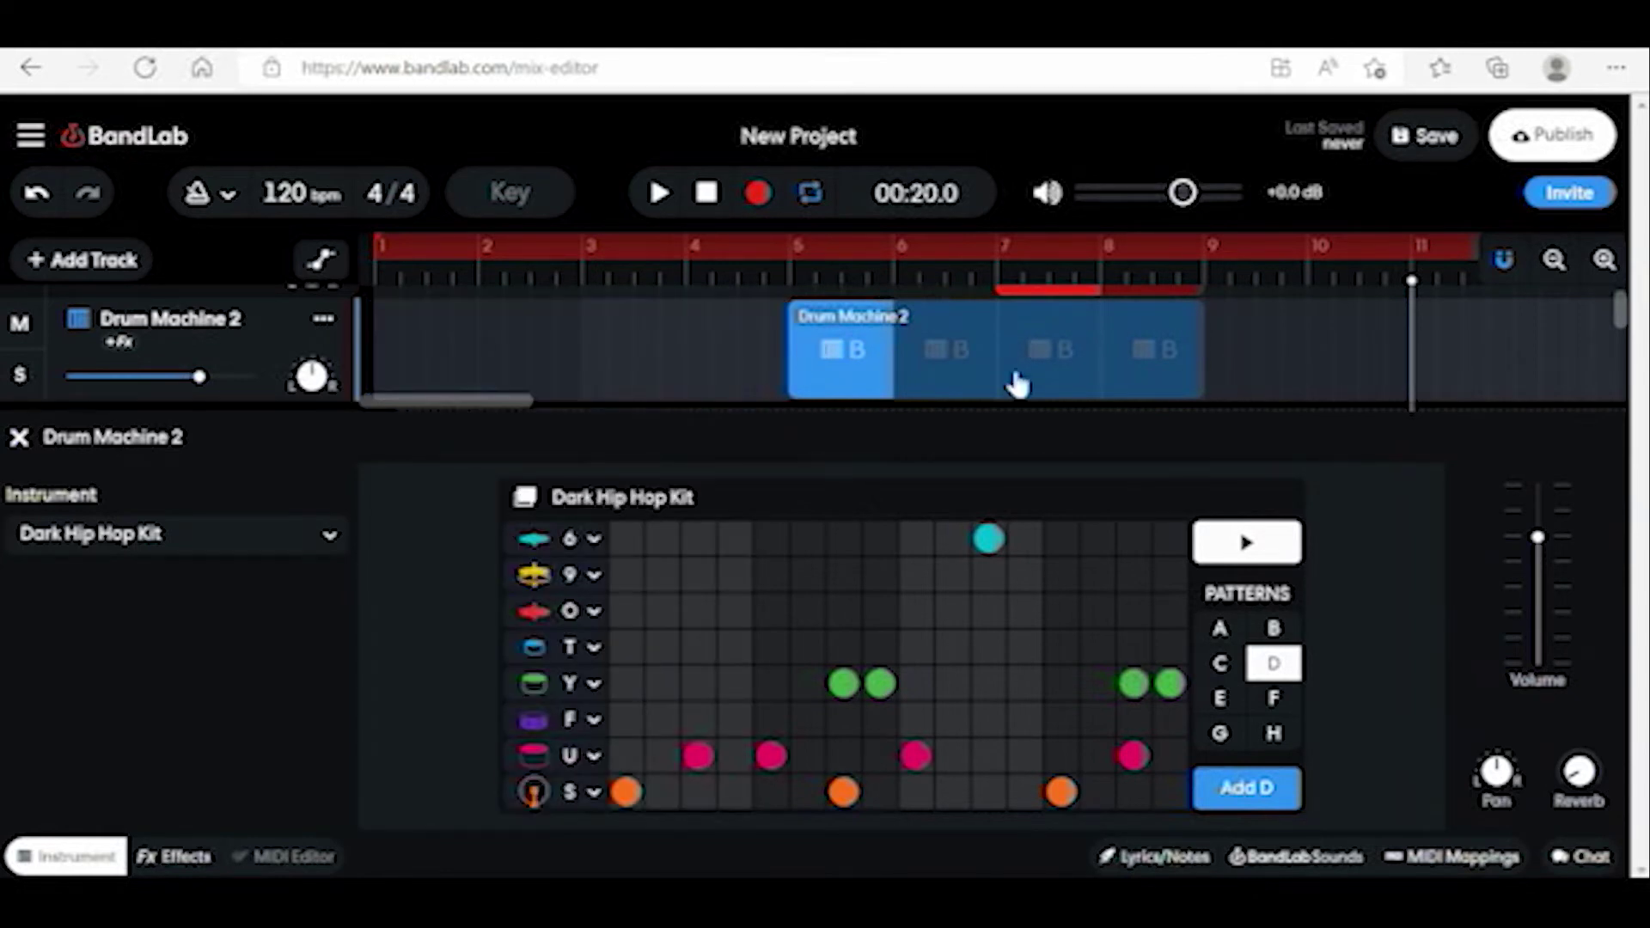
pyautogui.click(812, 350)
pyautogui.rightClick(981, 388)
pyautogui.click(977, 383)
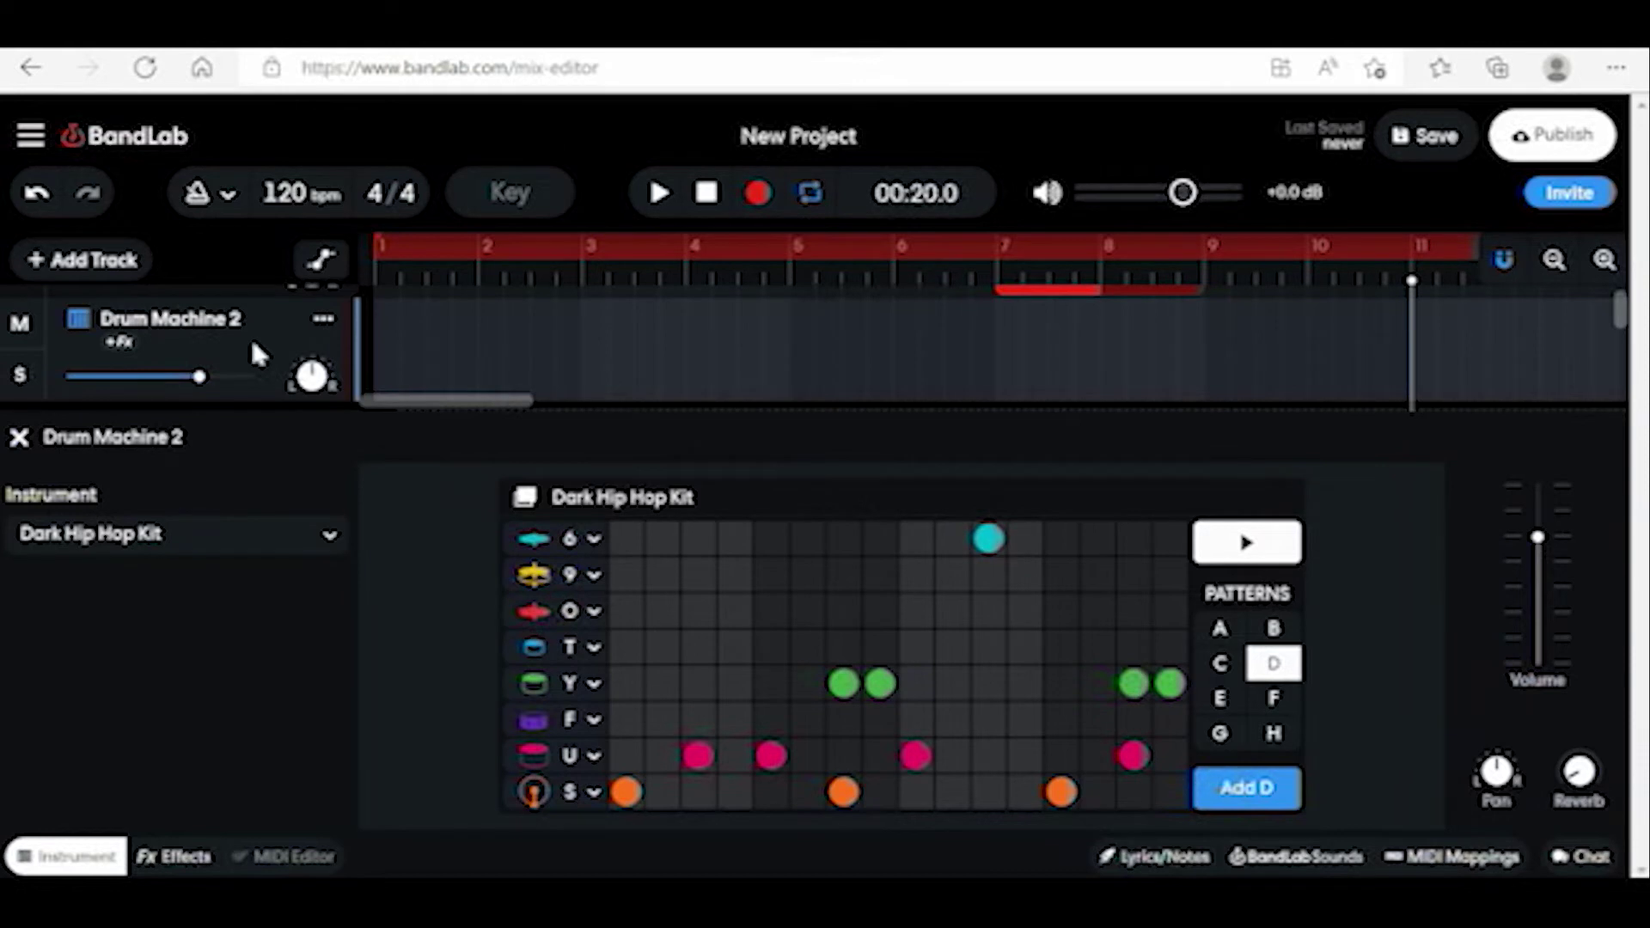
# - Place a pattern D clip at bar 11 on Drum Machine 2 and close the editor
pyautogui.moveTo(1212, 785); pyautogui.dragTo(1441, 356)
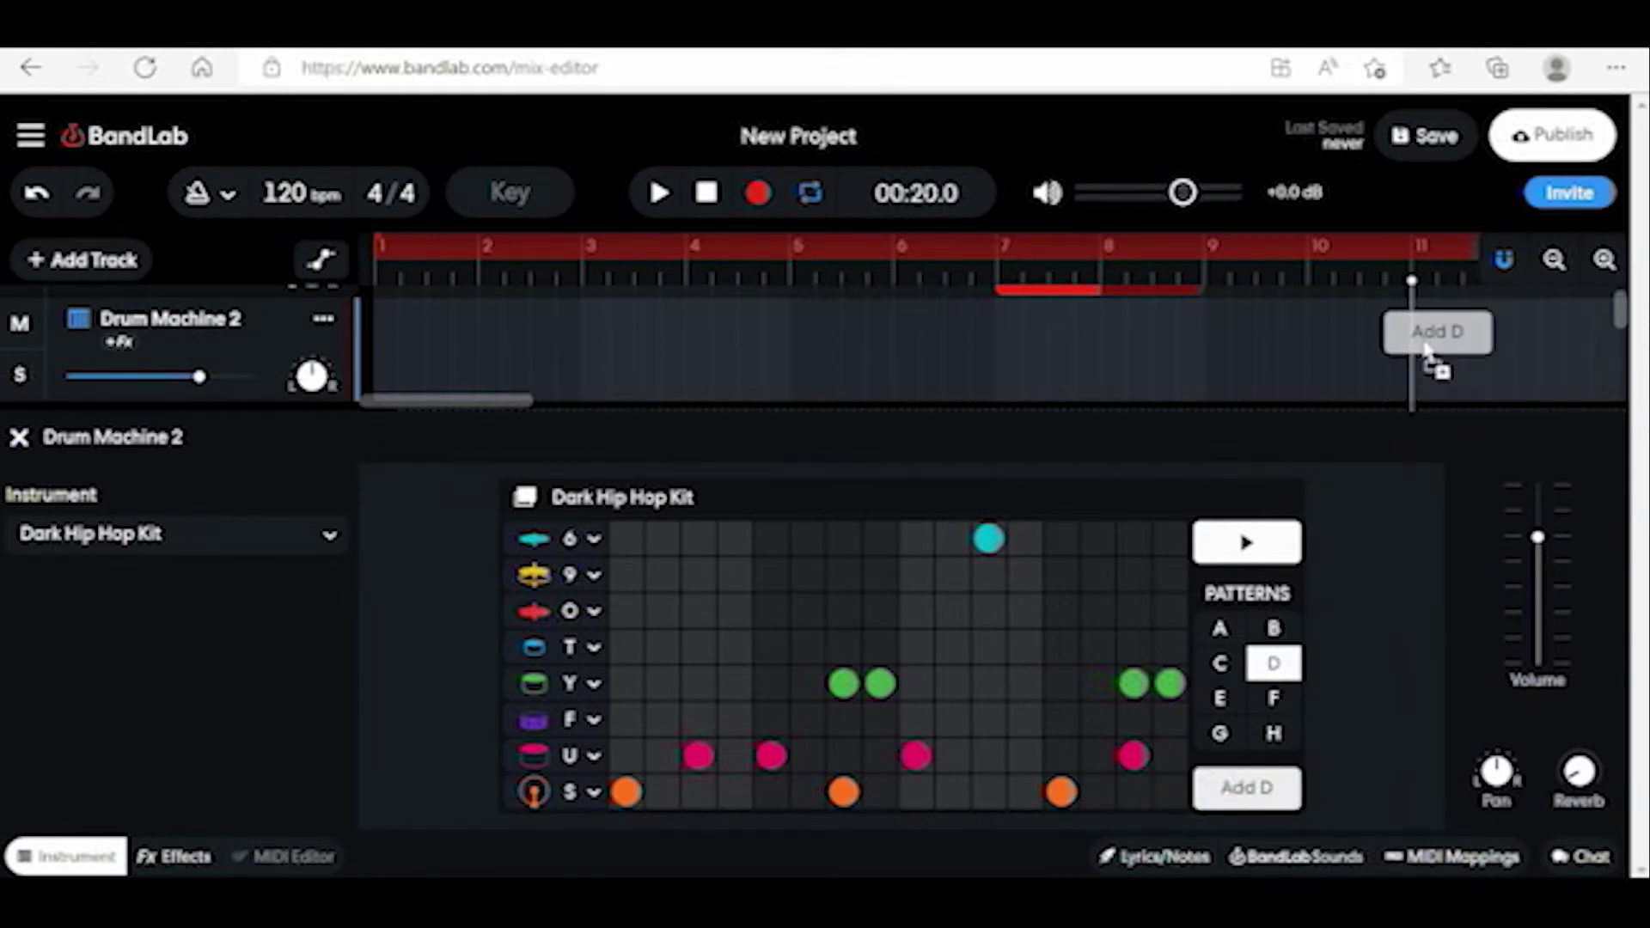
pyautogui.moveTo(1442, 356)
pyautogui.mouseDown()
pyautogui.moveTo(1603, 310)
pyautogui.moveTo(1173, 347)
pyautogui.moveTo(1188, 338)
pyautogui.mouseUp()
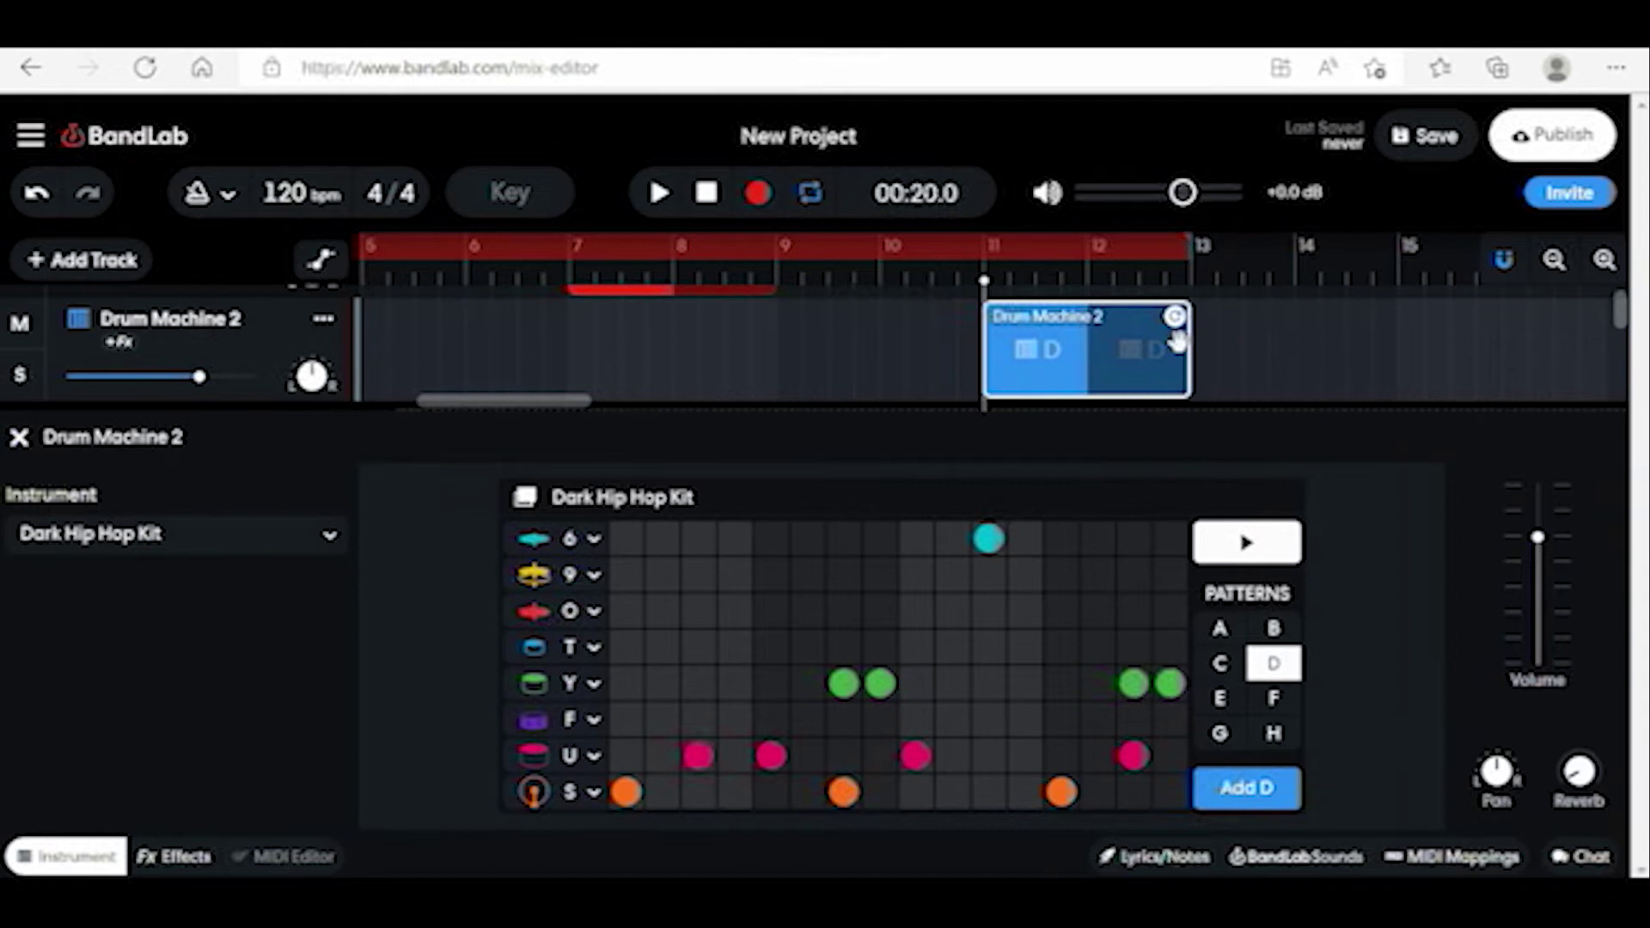
pyautogui.click(19, 440)
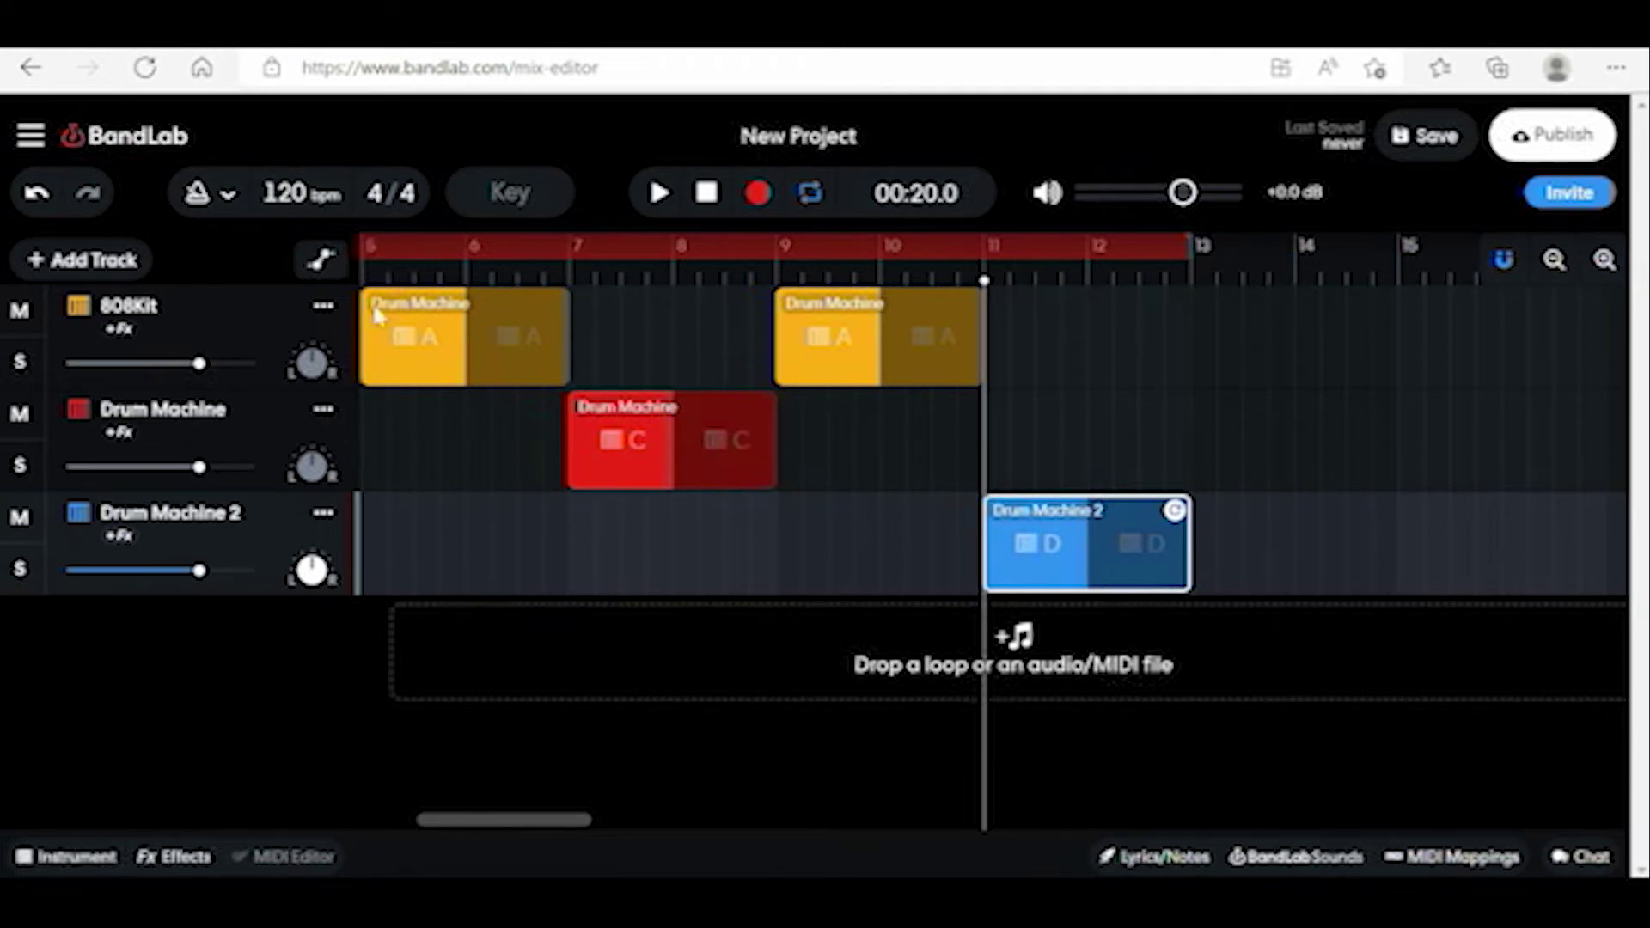
pyautogui.moveTo(508, 820)
pyautogui.mouseDown()
pyautogui.moveTo(441, 818)
pyautogui.moveTo(439, 478)
pyautogui.mouseUp()
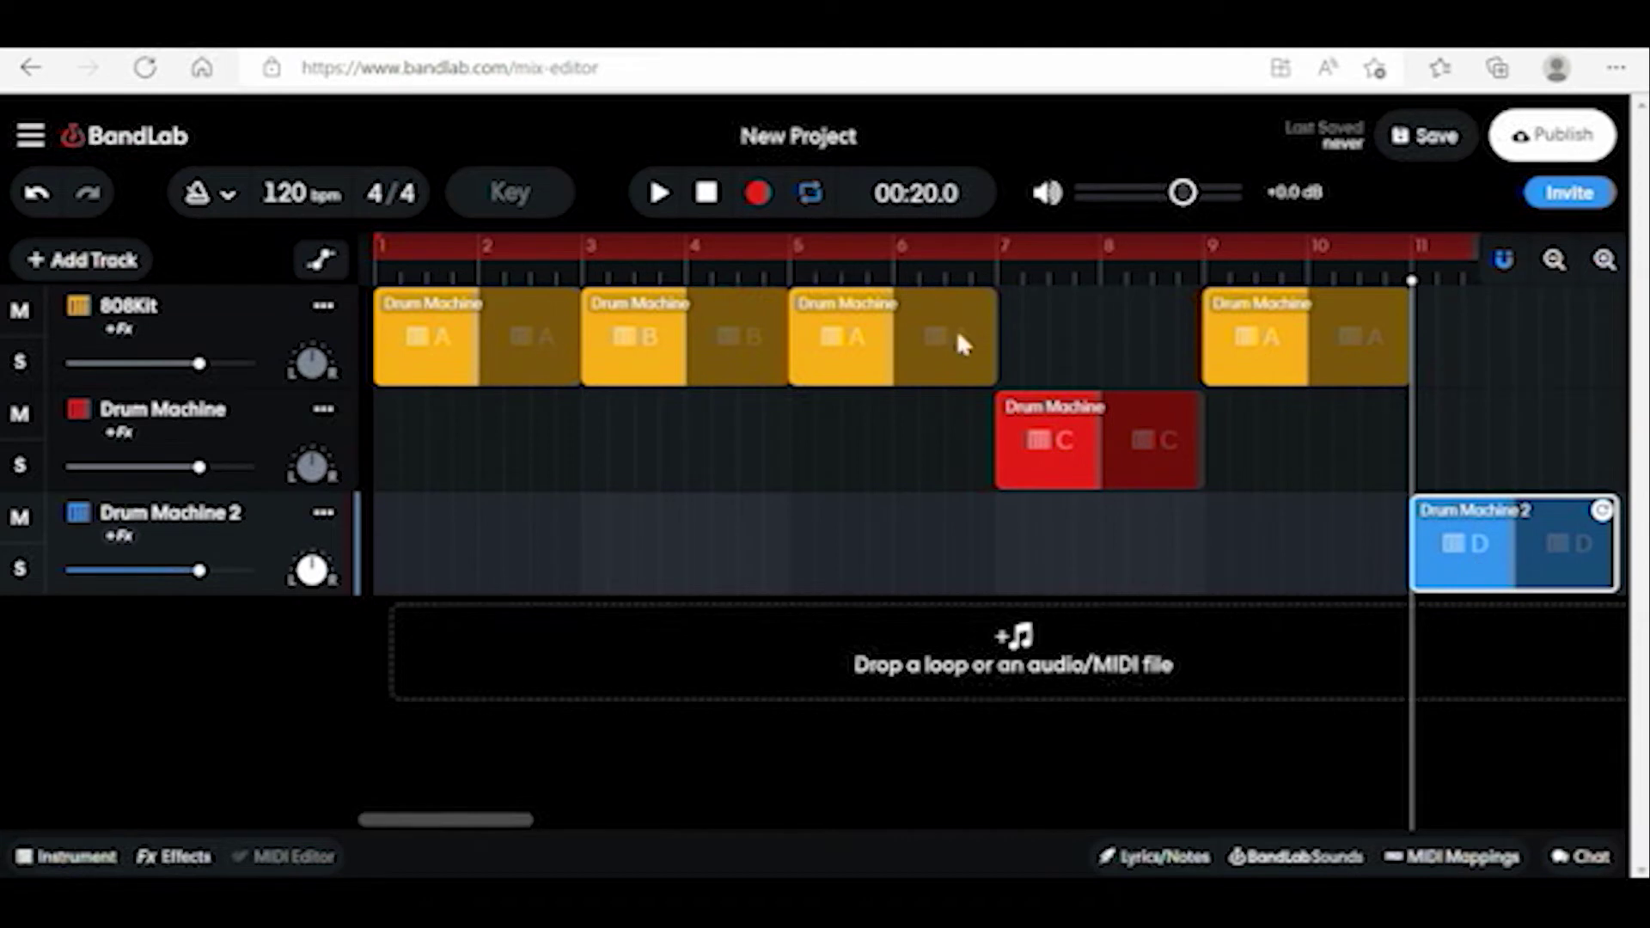
pyautogui.click(705, 193)
pyautogui.click(658, 194)
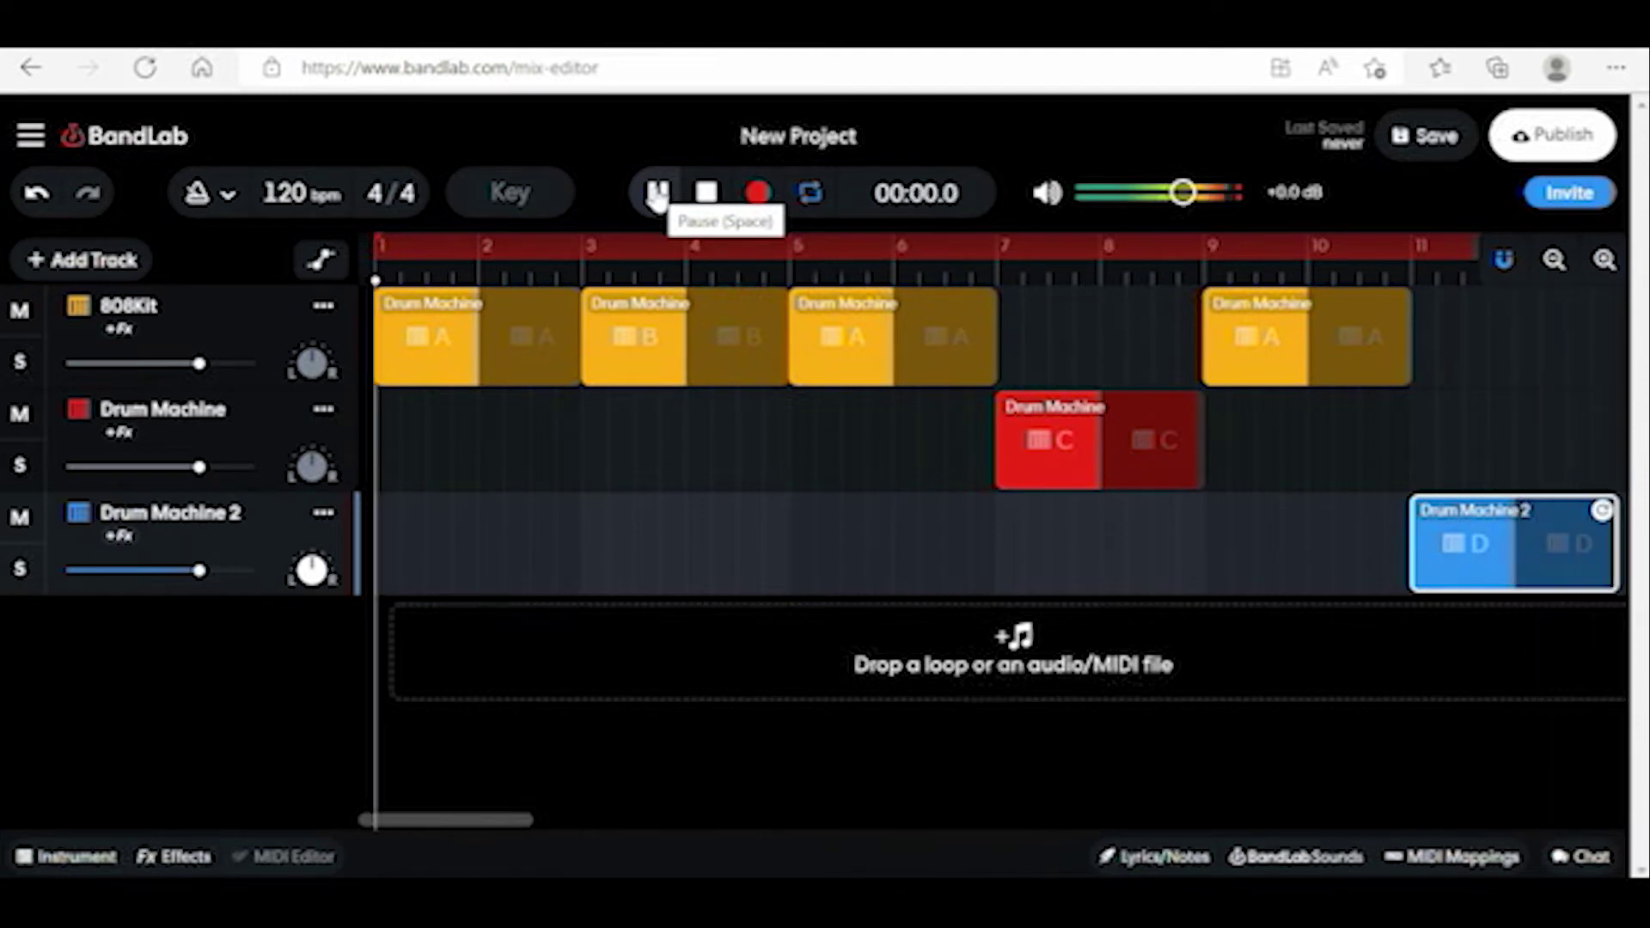
pyautogui.click(706, 192)
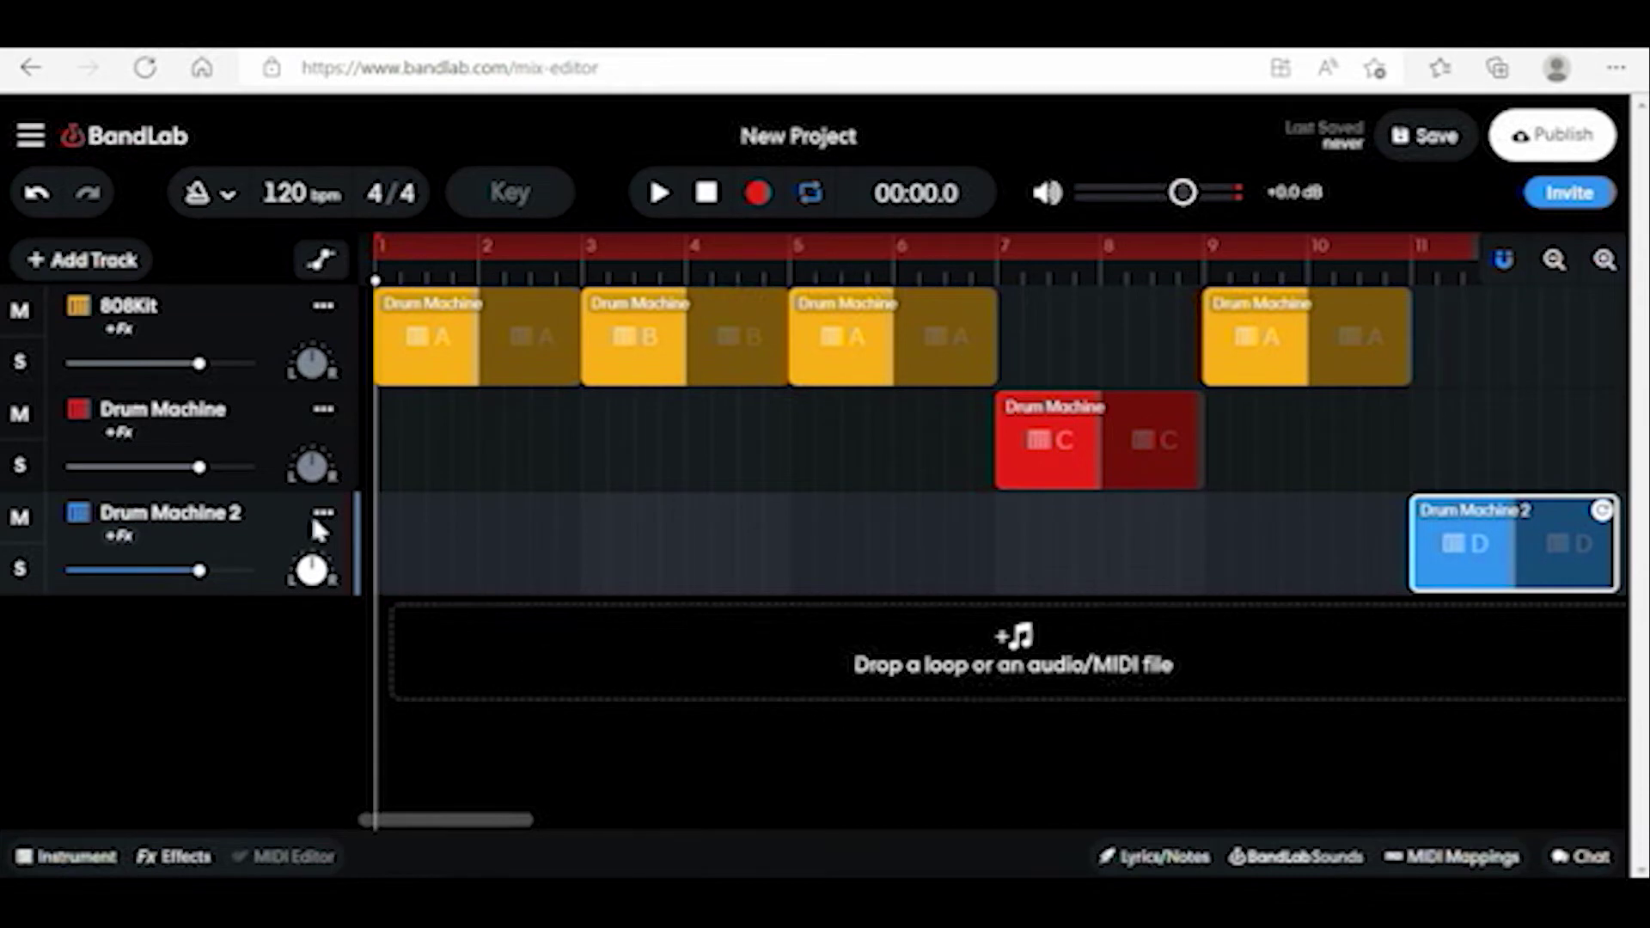
# - Rename the Drum Machine track to ClassicHouseKit
pyautogui.click(228, 409)
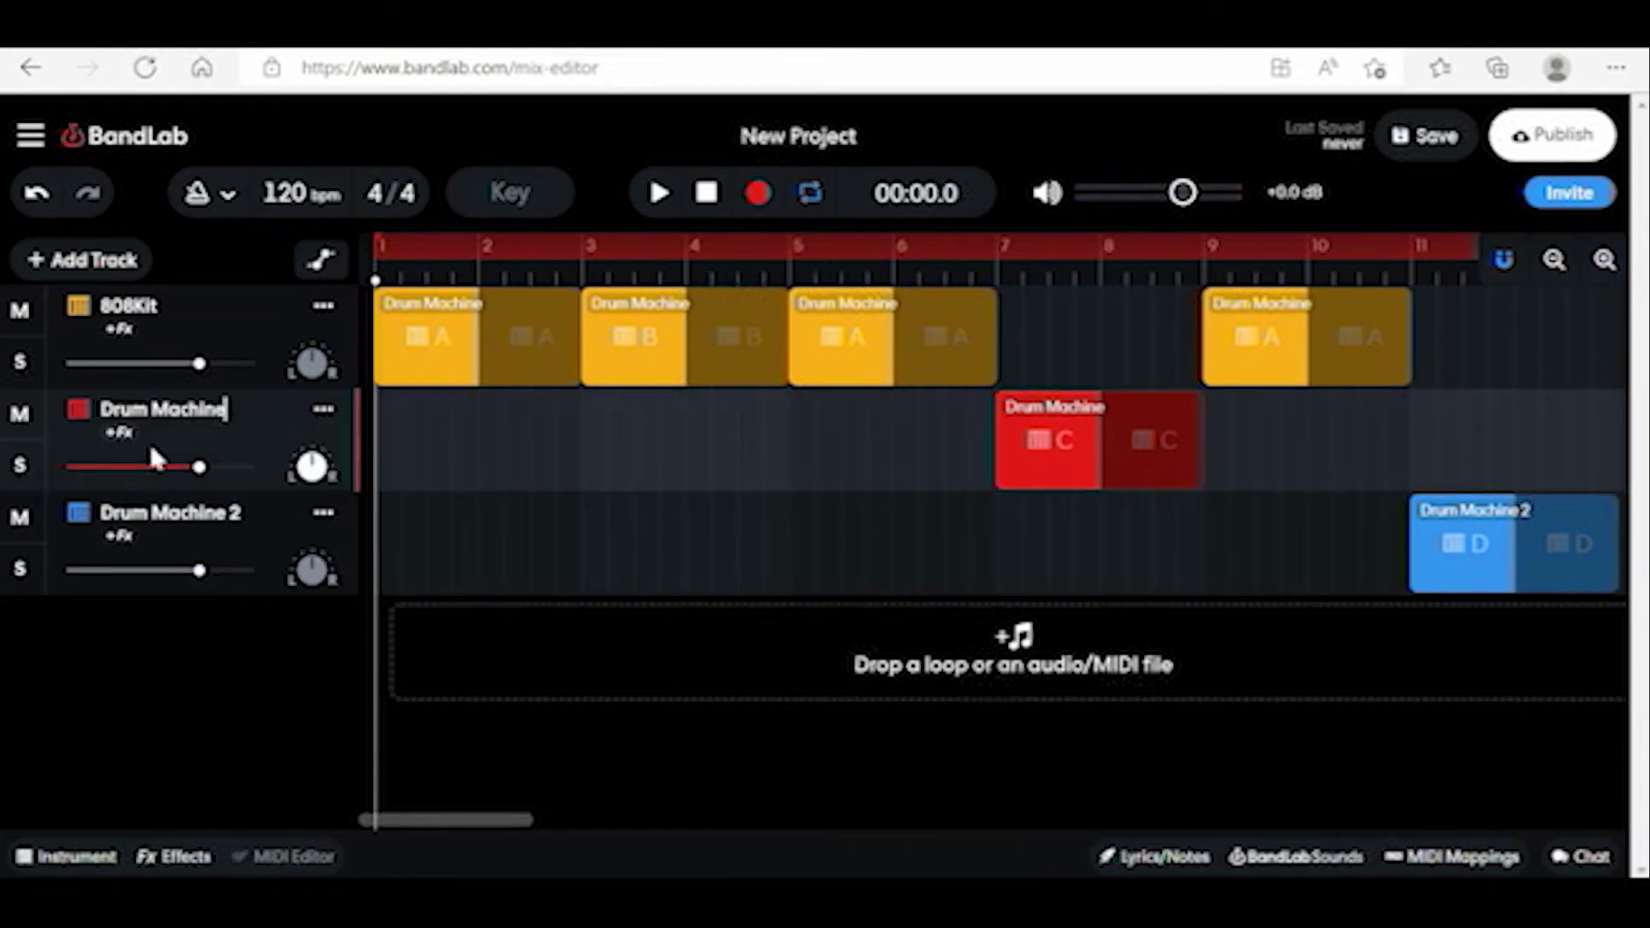
pyautogui.click(73, 413)
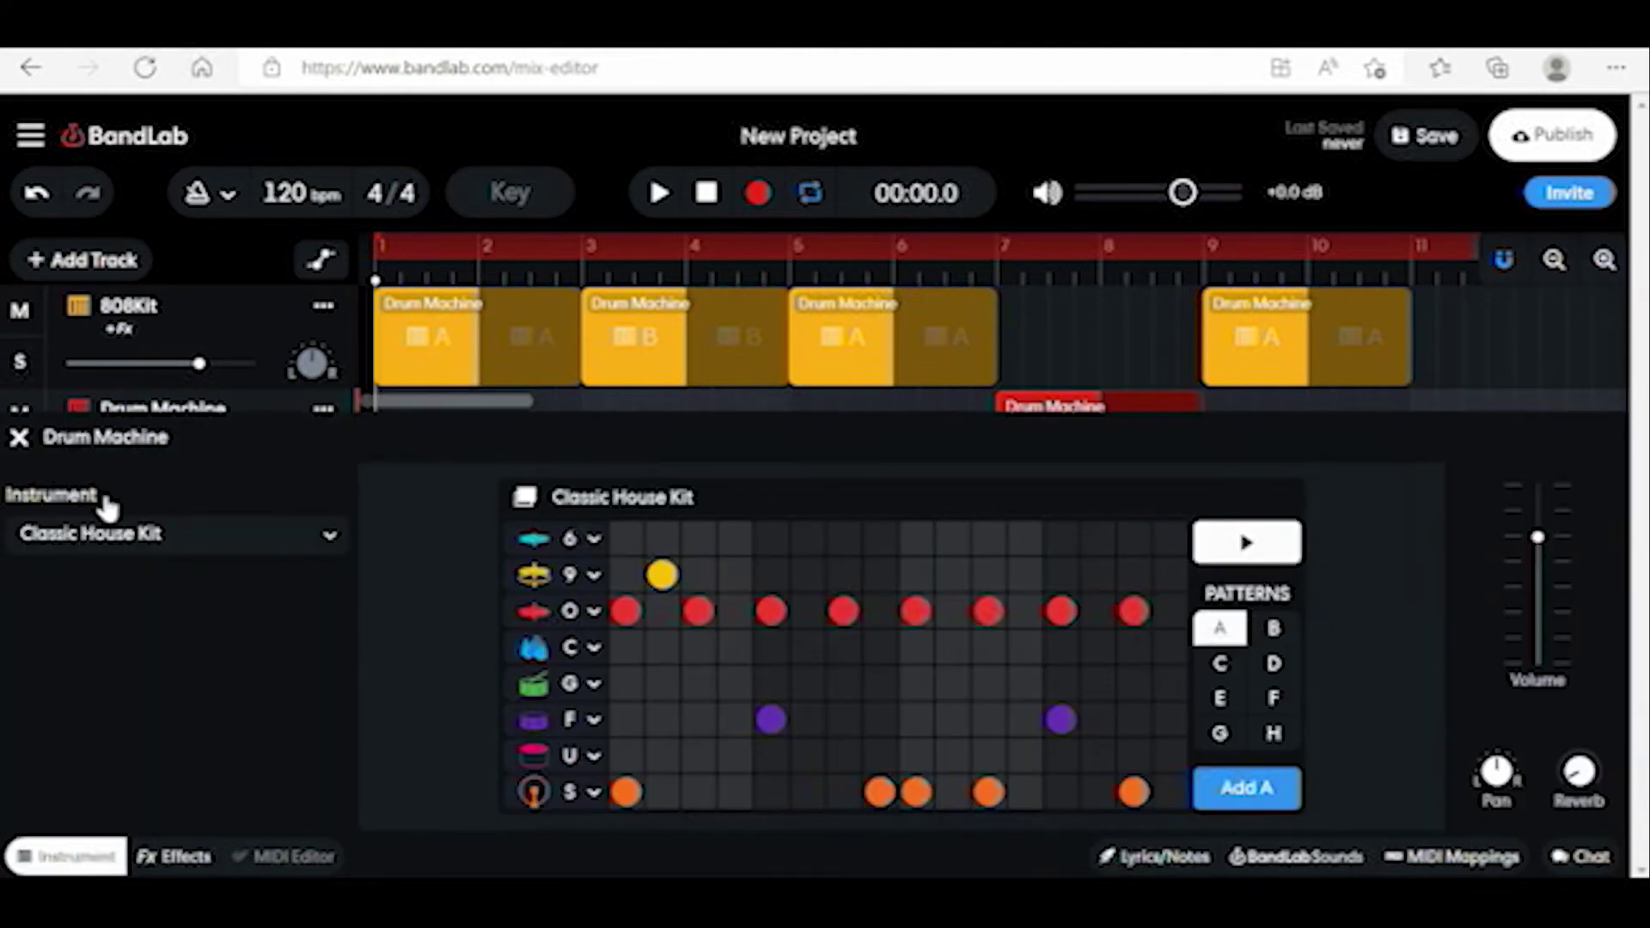
pyautogui.click(20, 441)
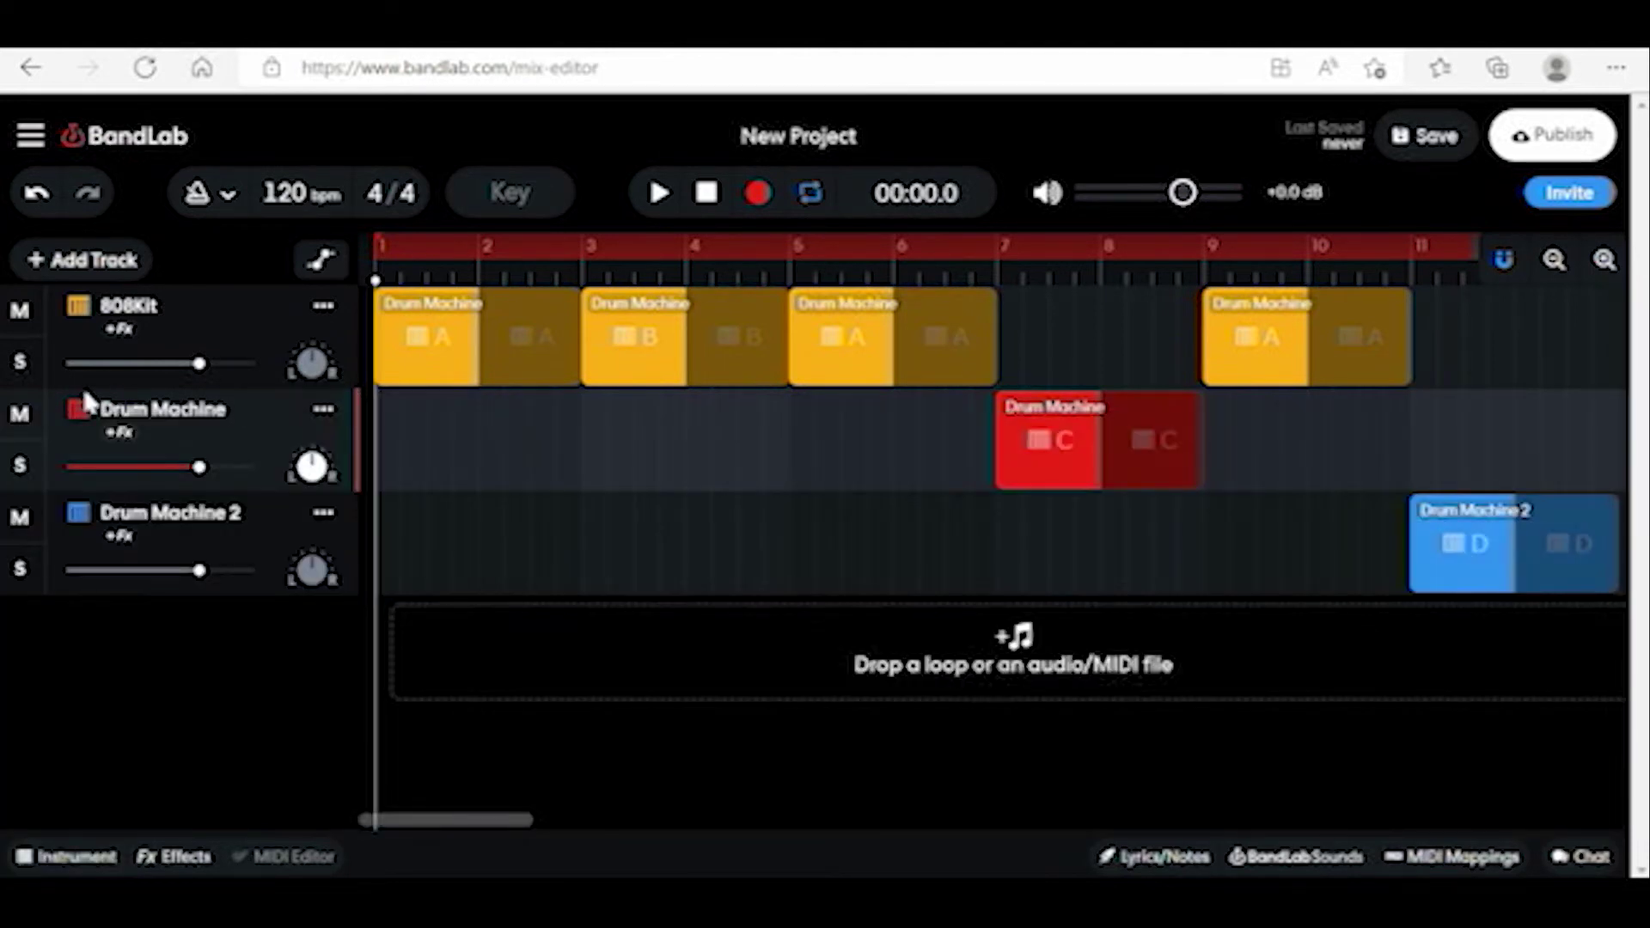
pyautogui.doubleClick(85, 396)
pyautogui.write('ClassicH')
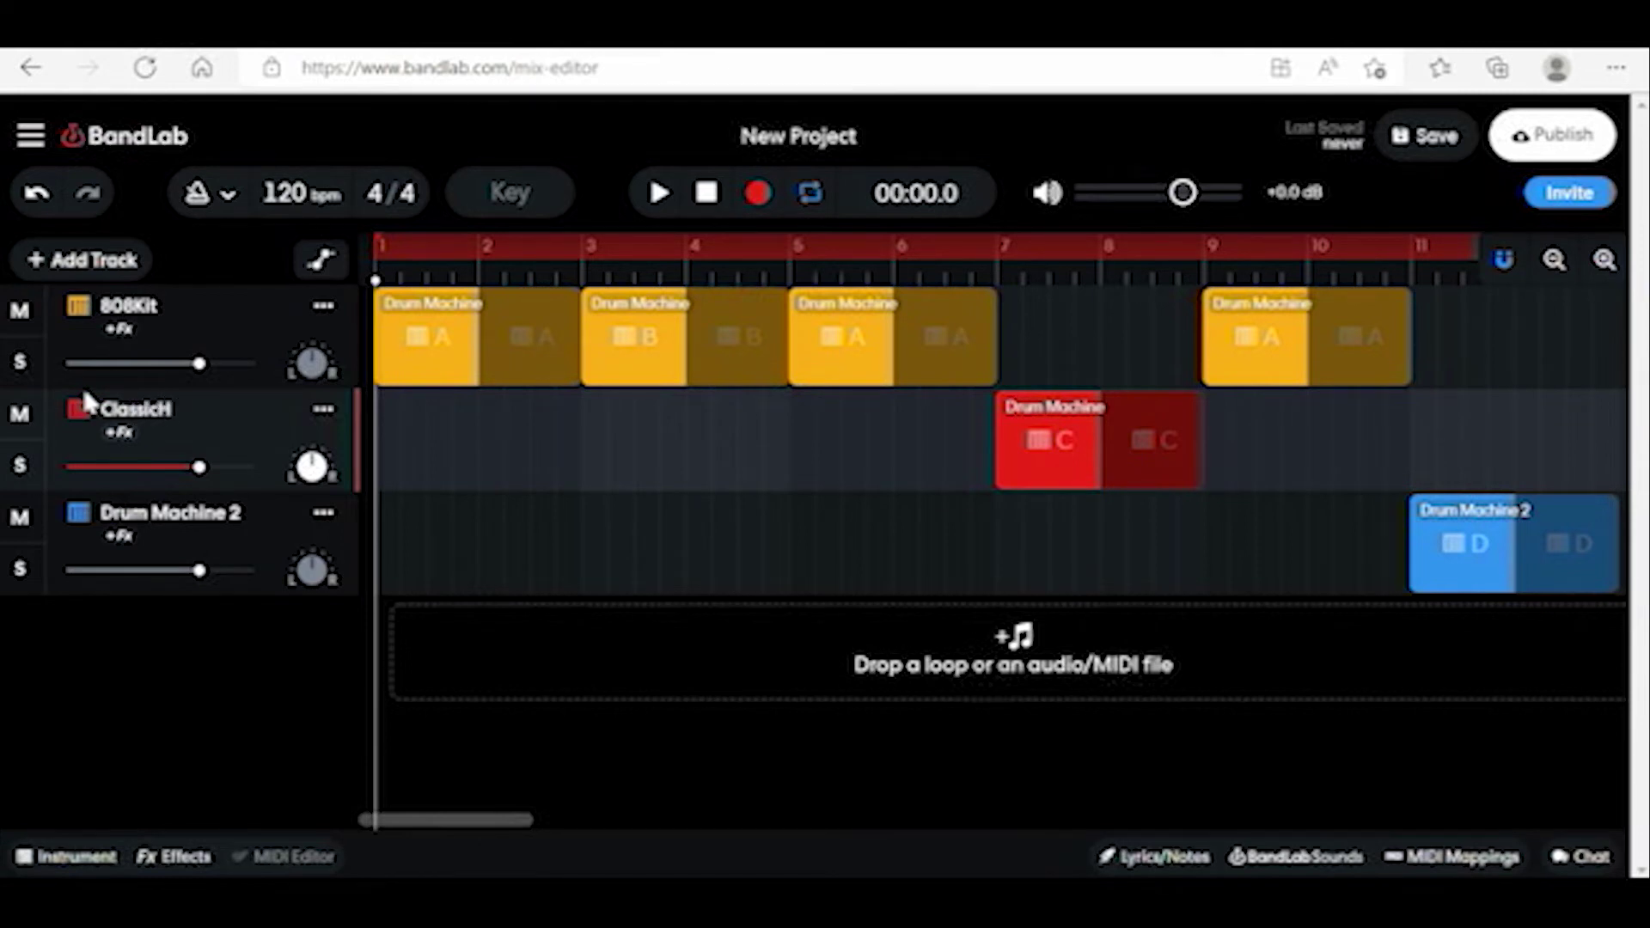
pyautogui.write('ouseKit')
pyautogui.click(80, 518)
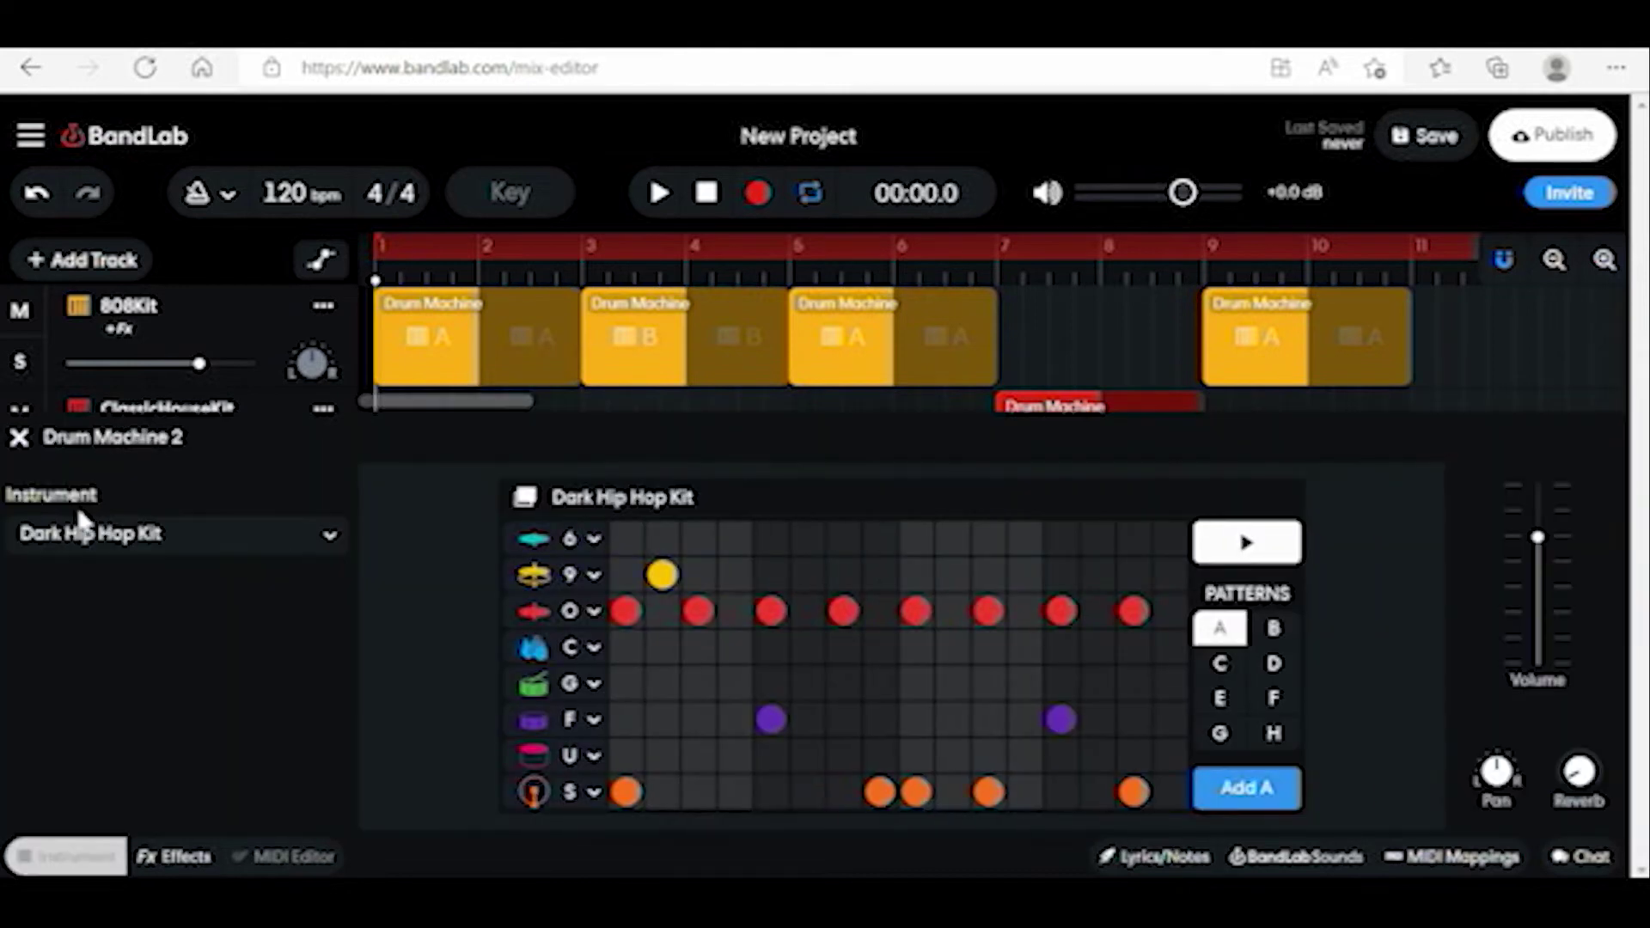
# - Rename the Drum Machine 2 track to DarkHipHopKit
pyautogui.click(20, 438)
pyautogui.moveTo(241, 513); pyautogui.dragTo(101, 513)
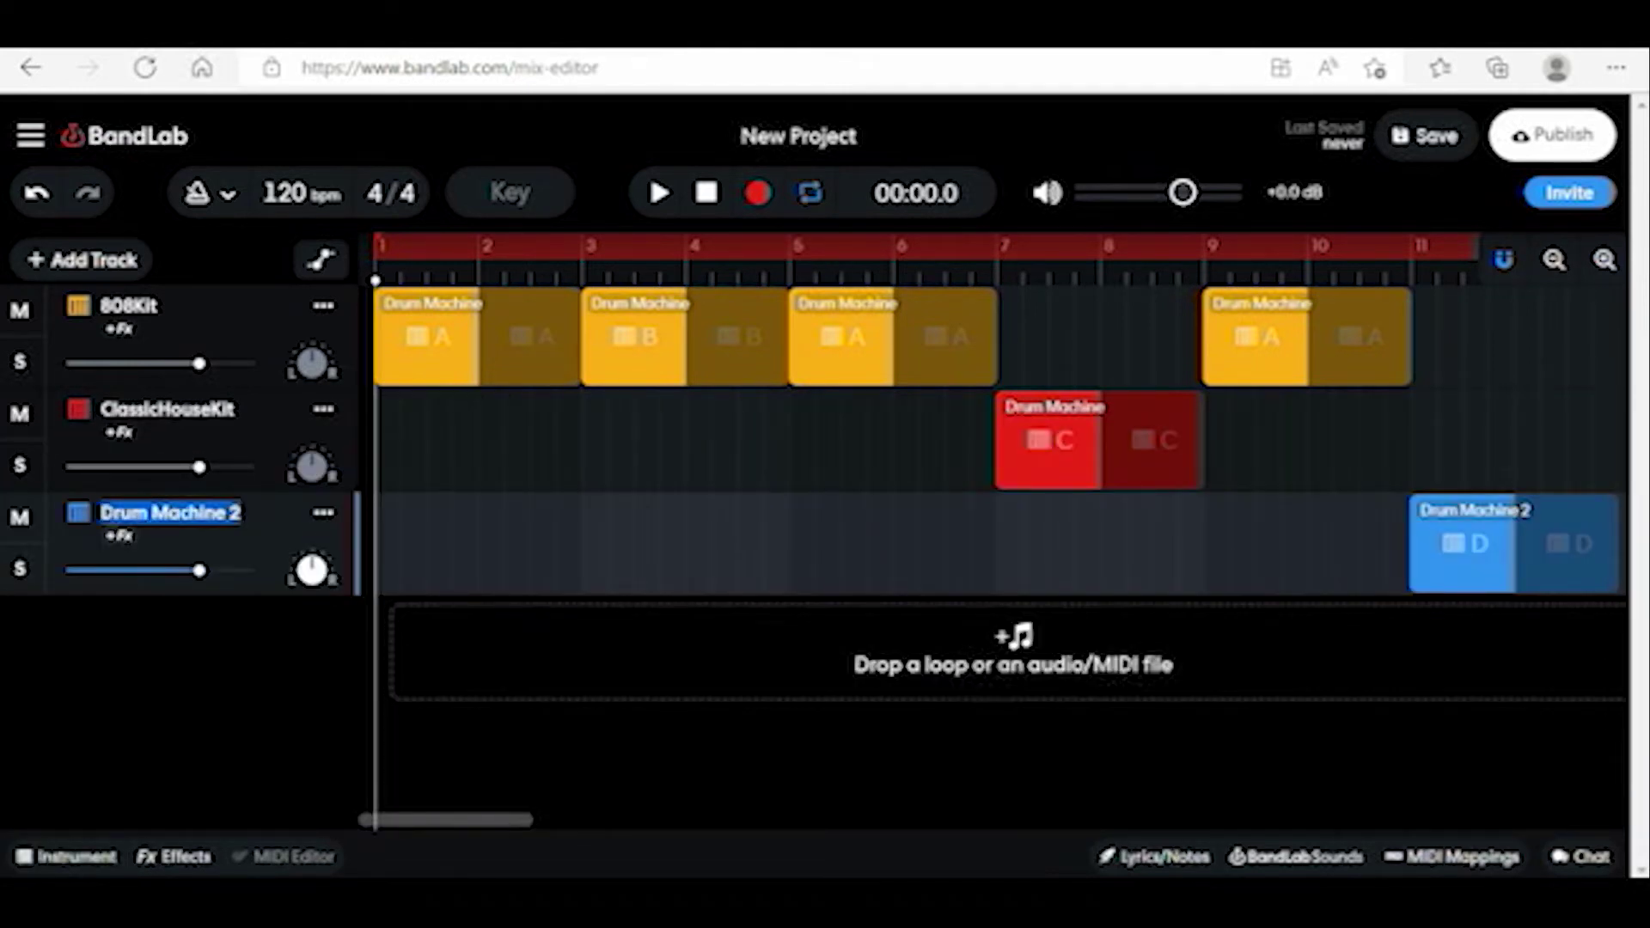
pyautogui.write('dar')
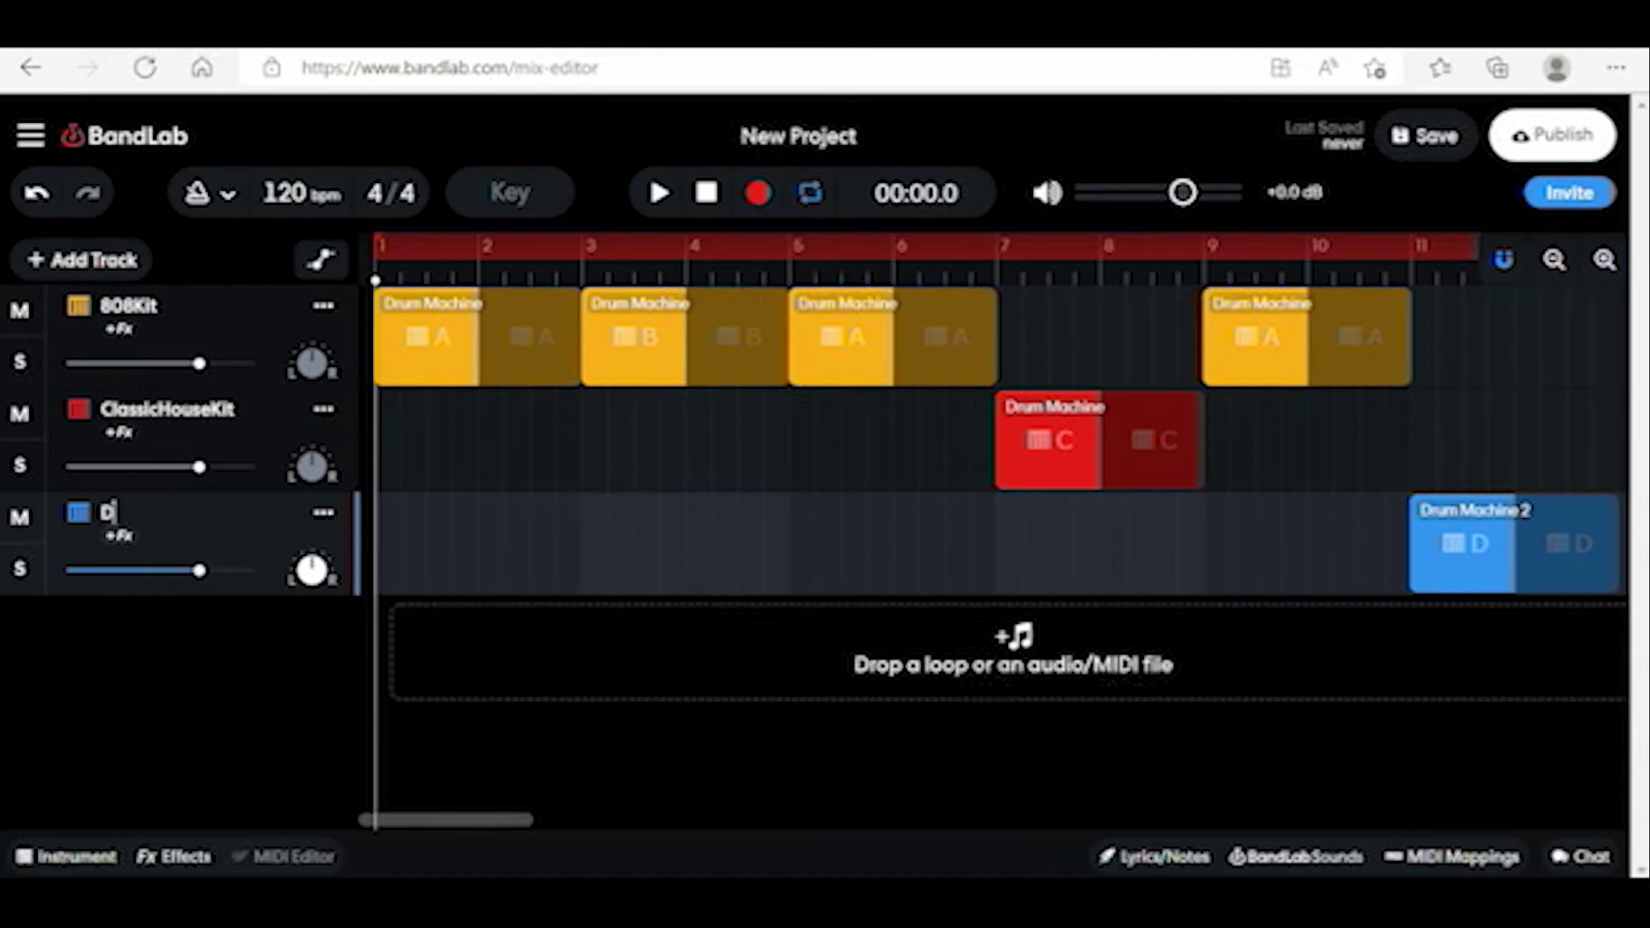
pyautogui.write('kHipH')
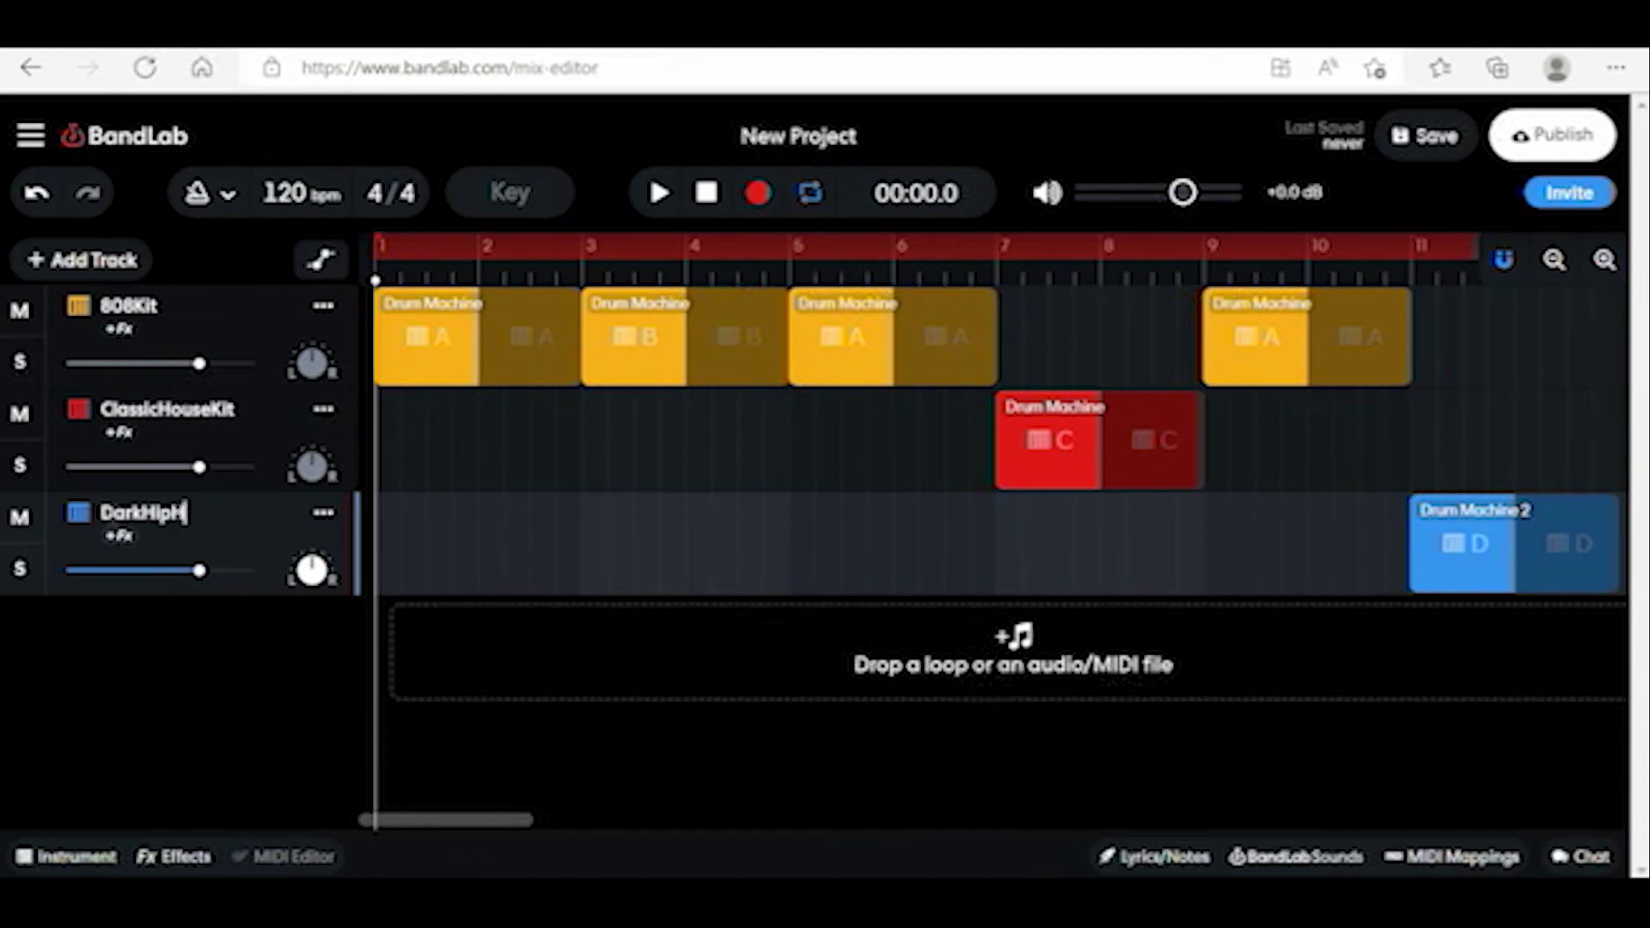
pyautogui.write('opKit')
pyautogui.press('Return')
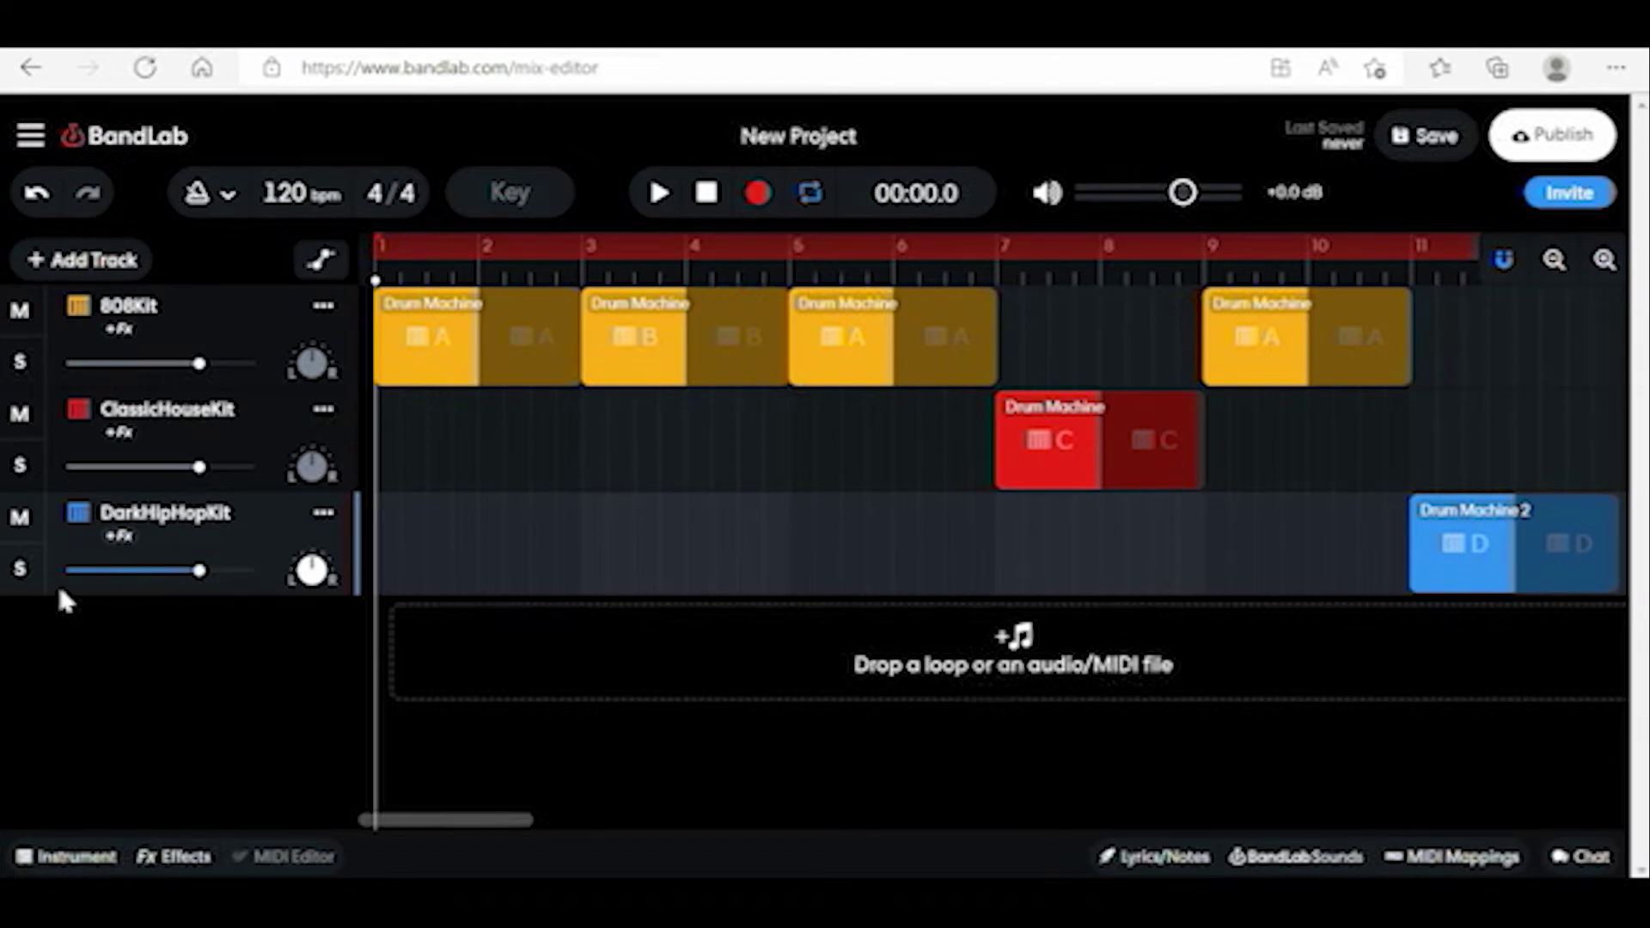
# - Add a virtual instrument track below DarkHipHopKit and begin renaming it Bass Riff
pyautogui.click(38, 264)
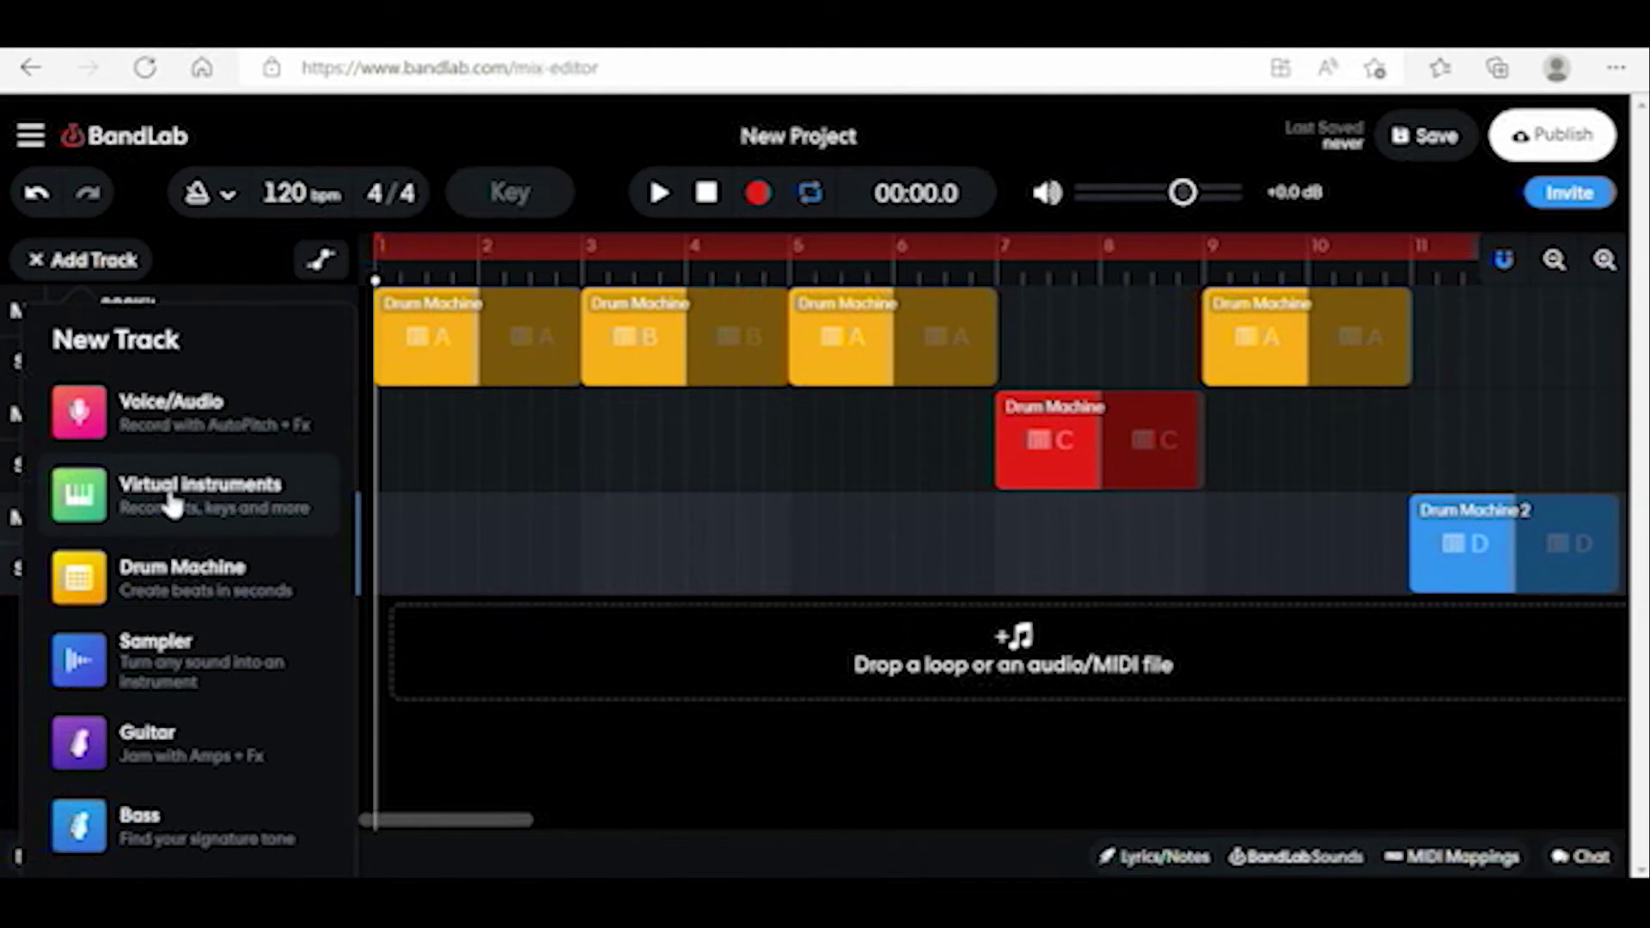
pyautogui.click(174, 503)
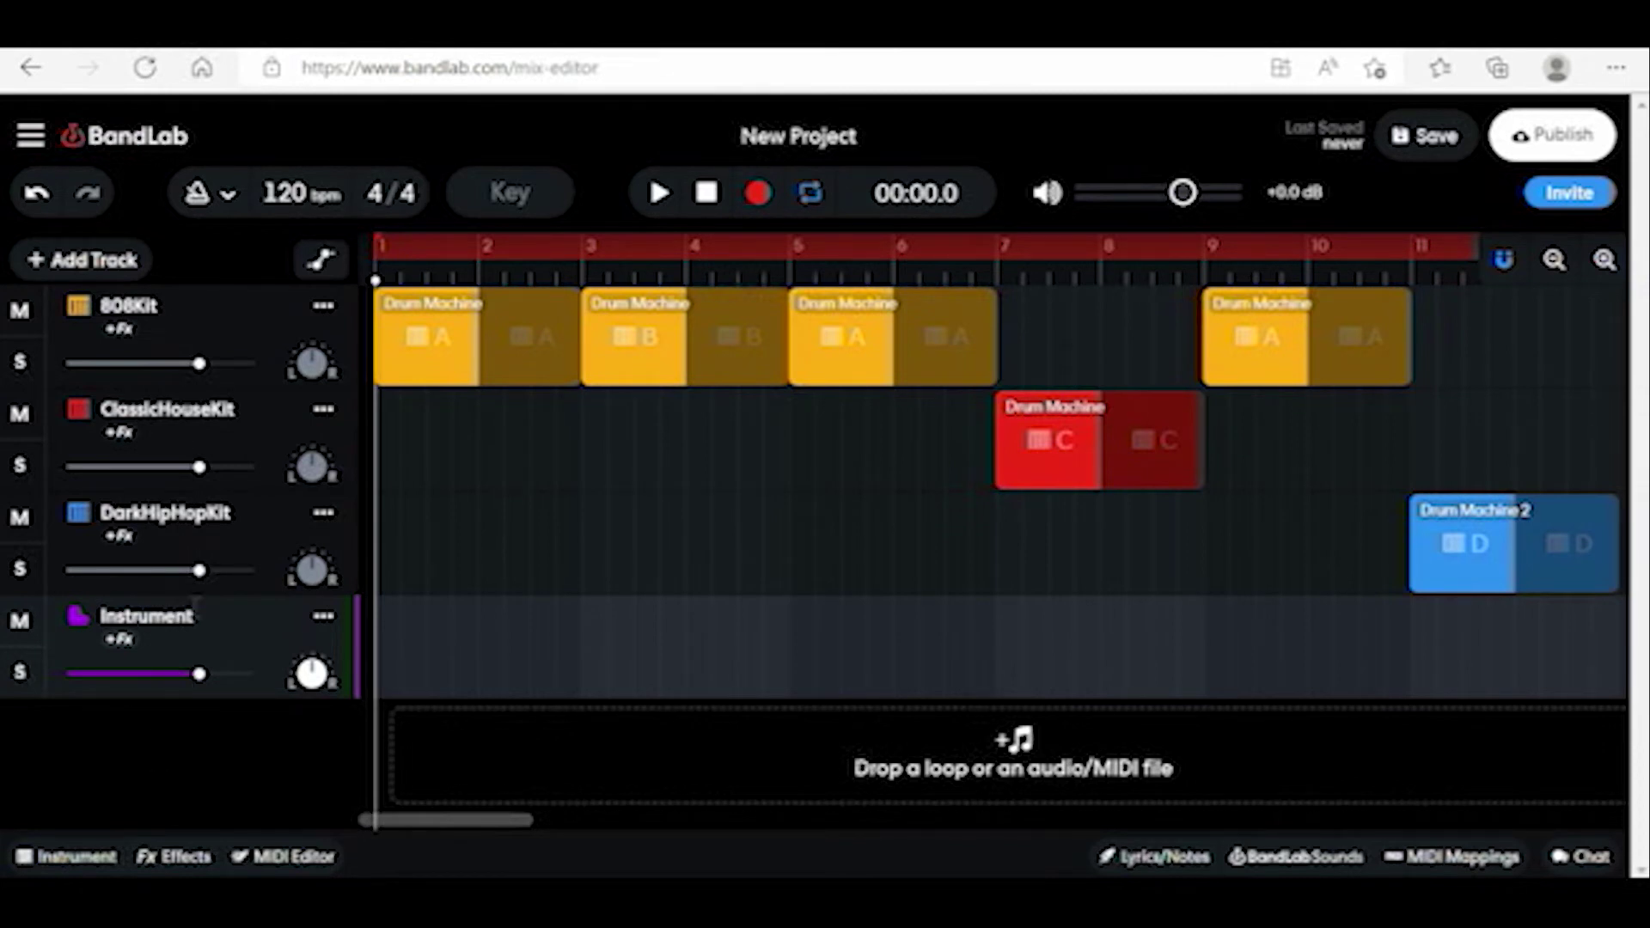
pyautogui.doubleClick(103, 606)
pyautogui.write('Bass')
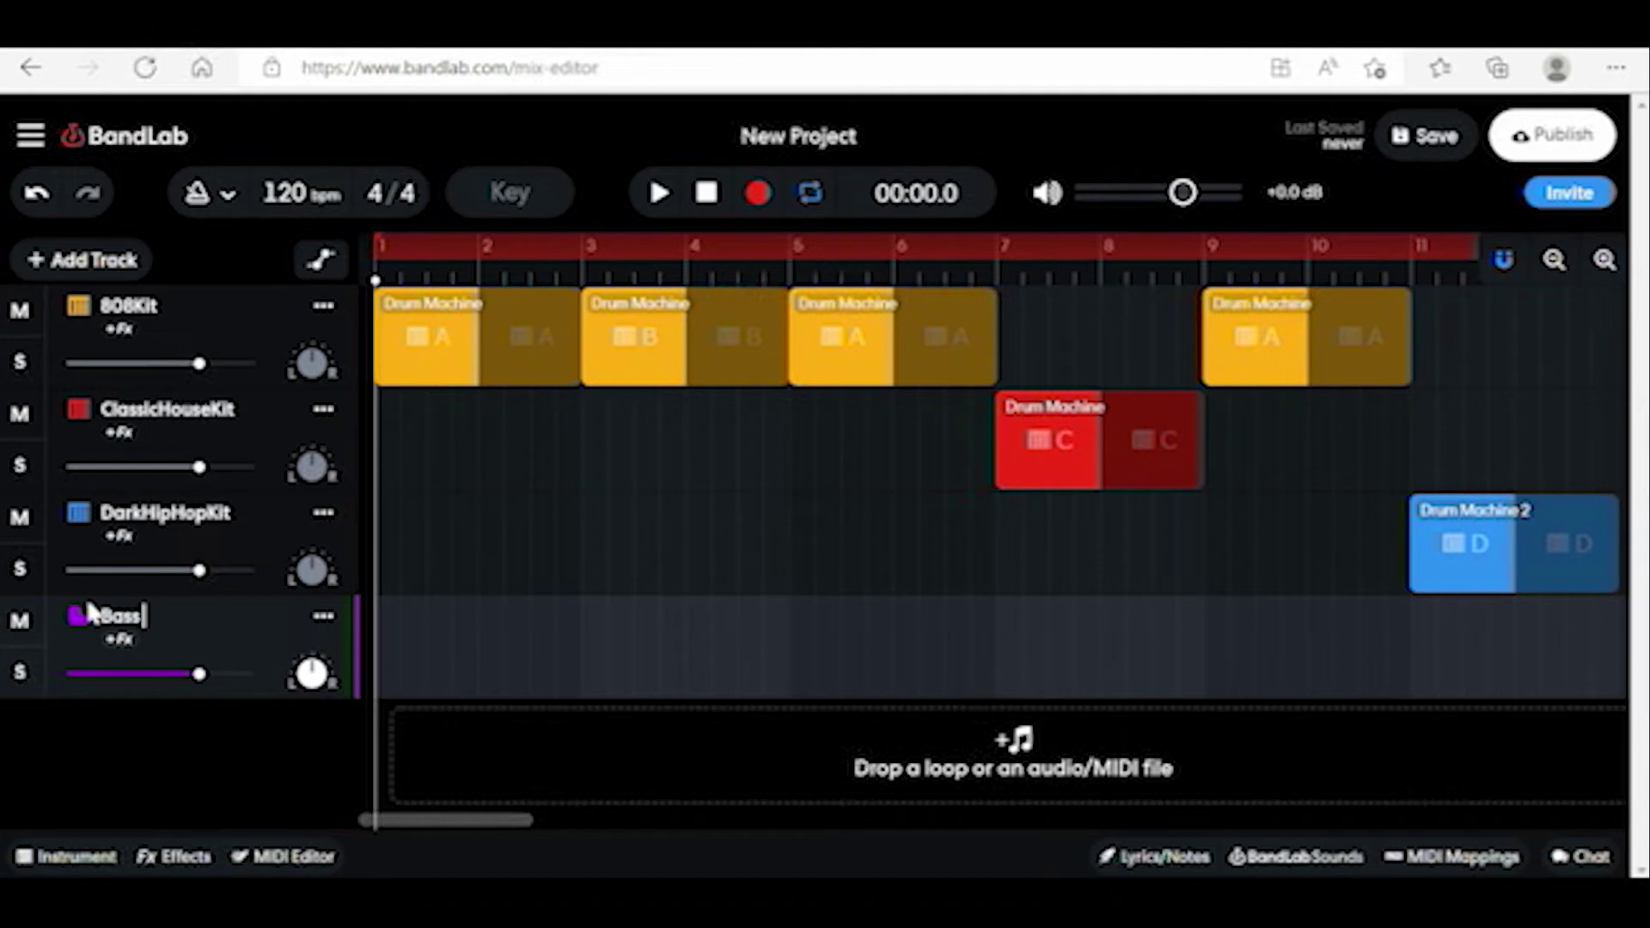
pyautogui.write(' Riff')
# - Switch Bass Riff's instrument to Synth Basses > Deep House and audition a few notes
pyautogui.click(77, 625)
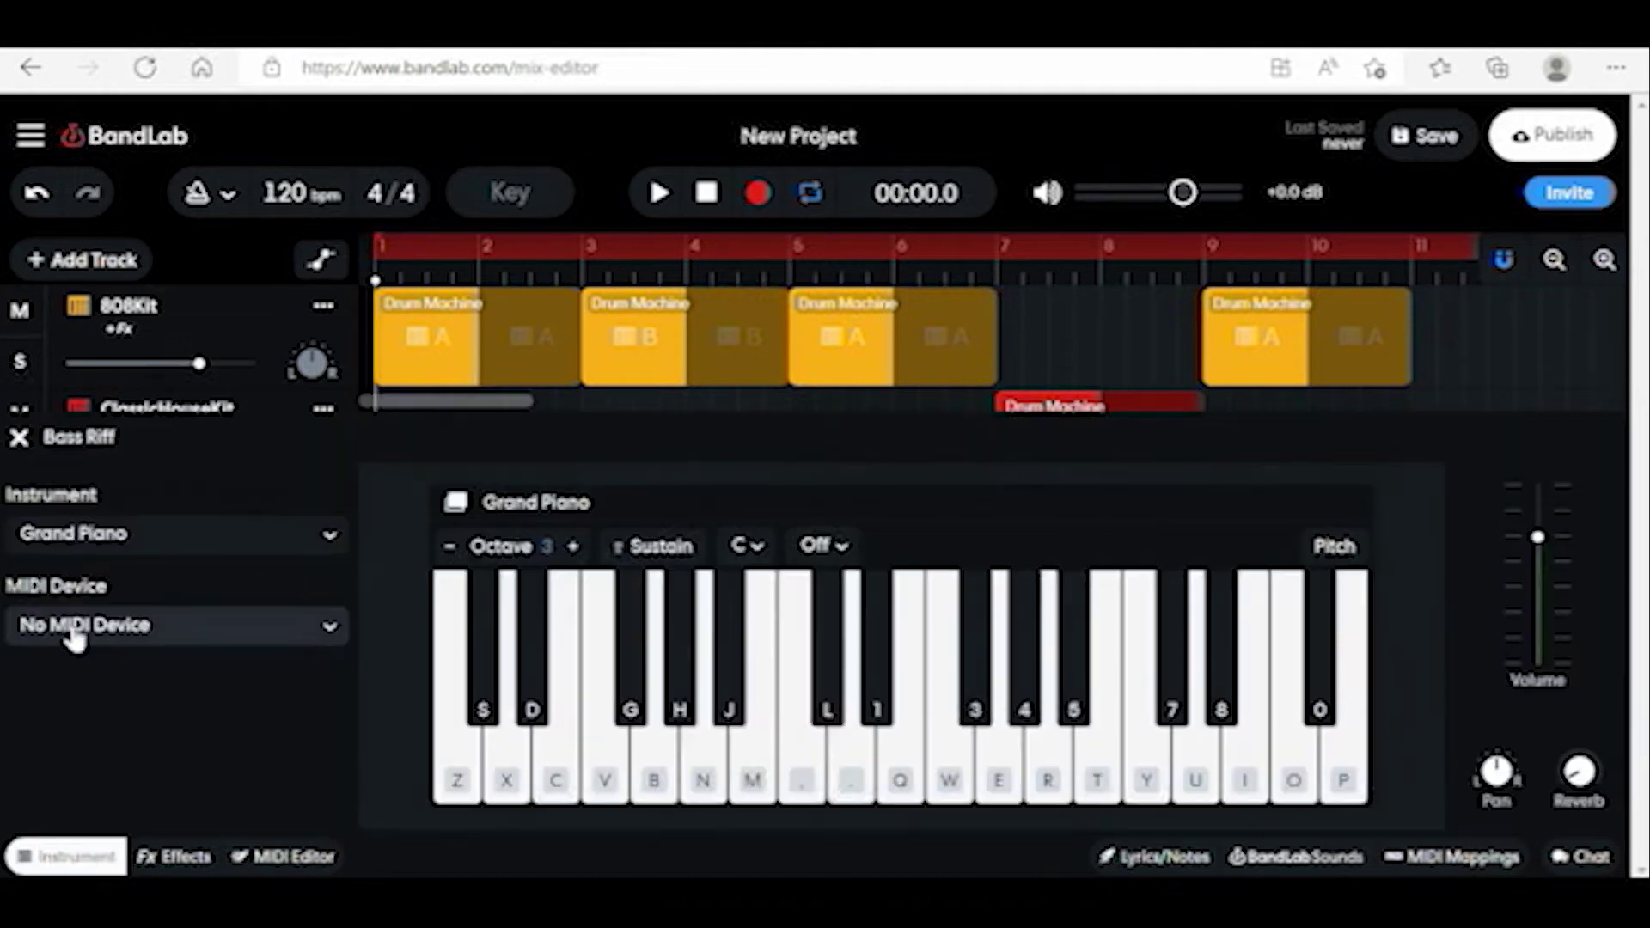
pyautogui.click(326, 539)
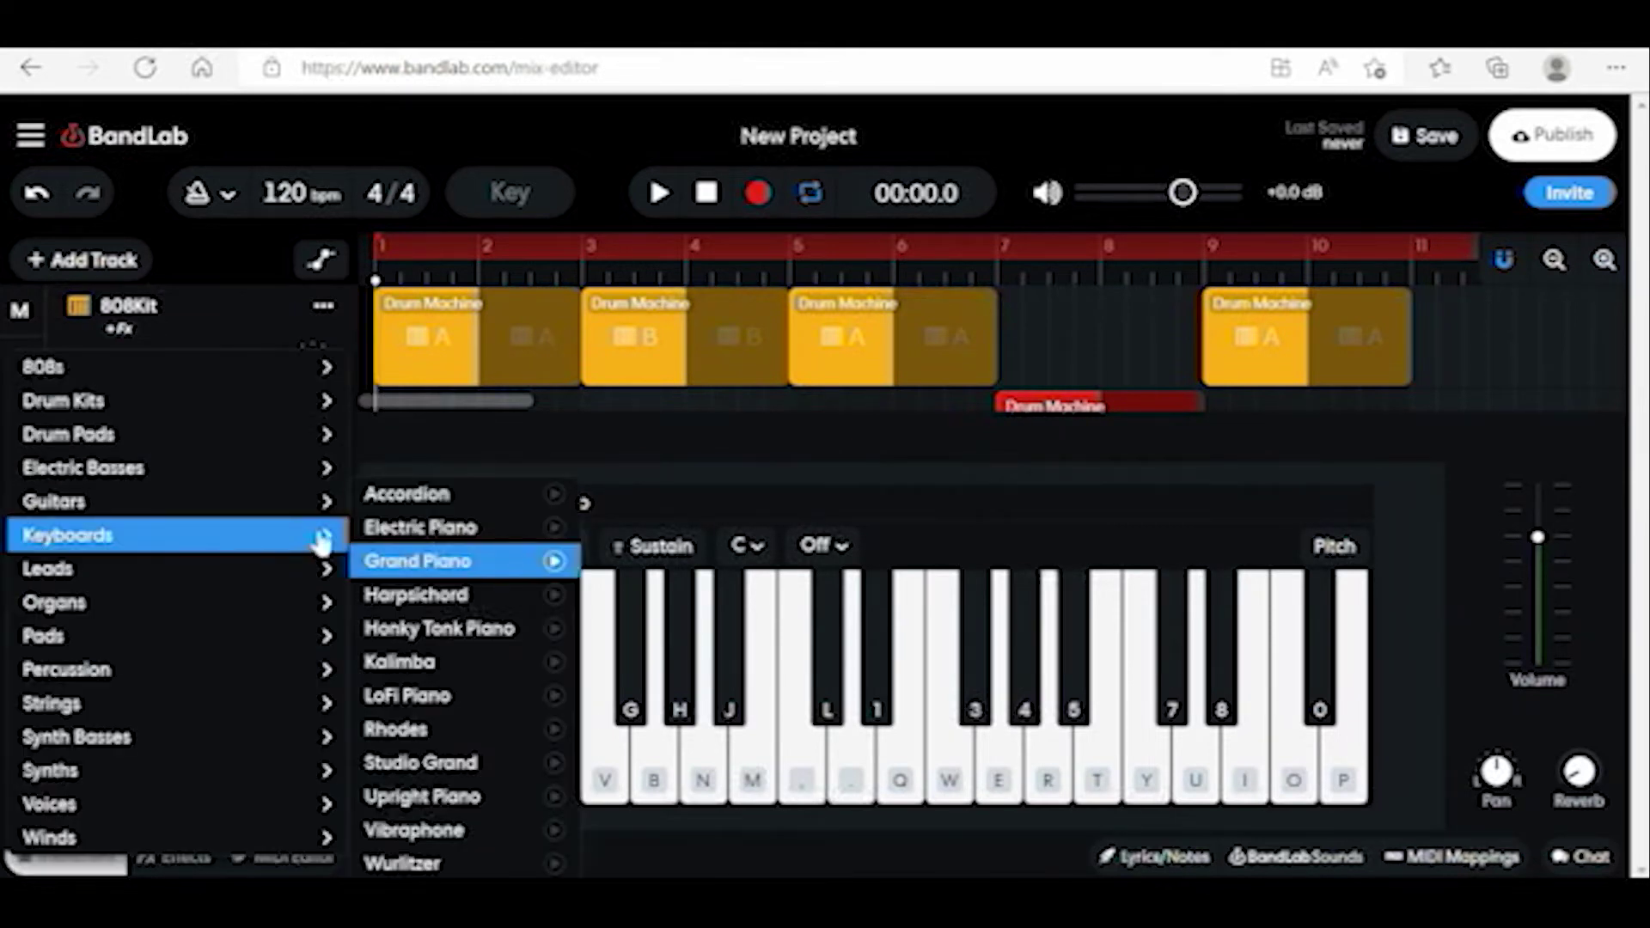
pyautogui.moveTo(83, 469)
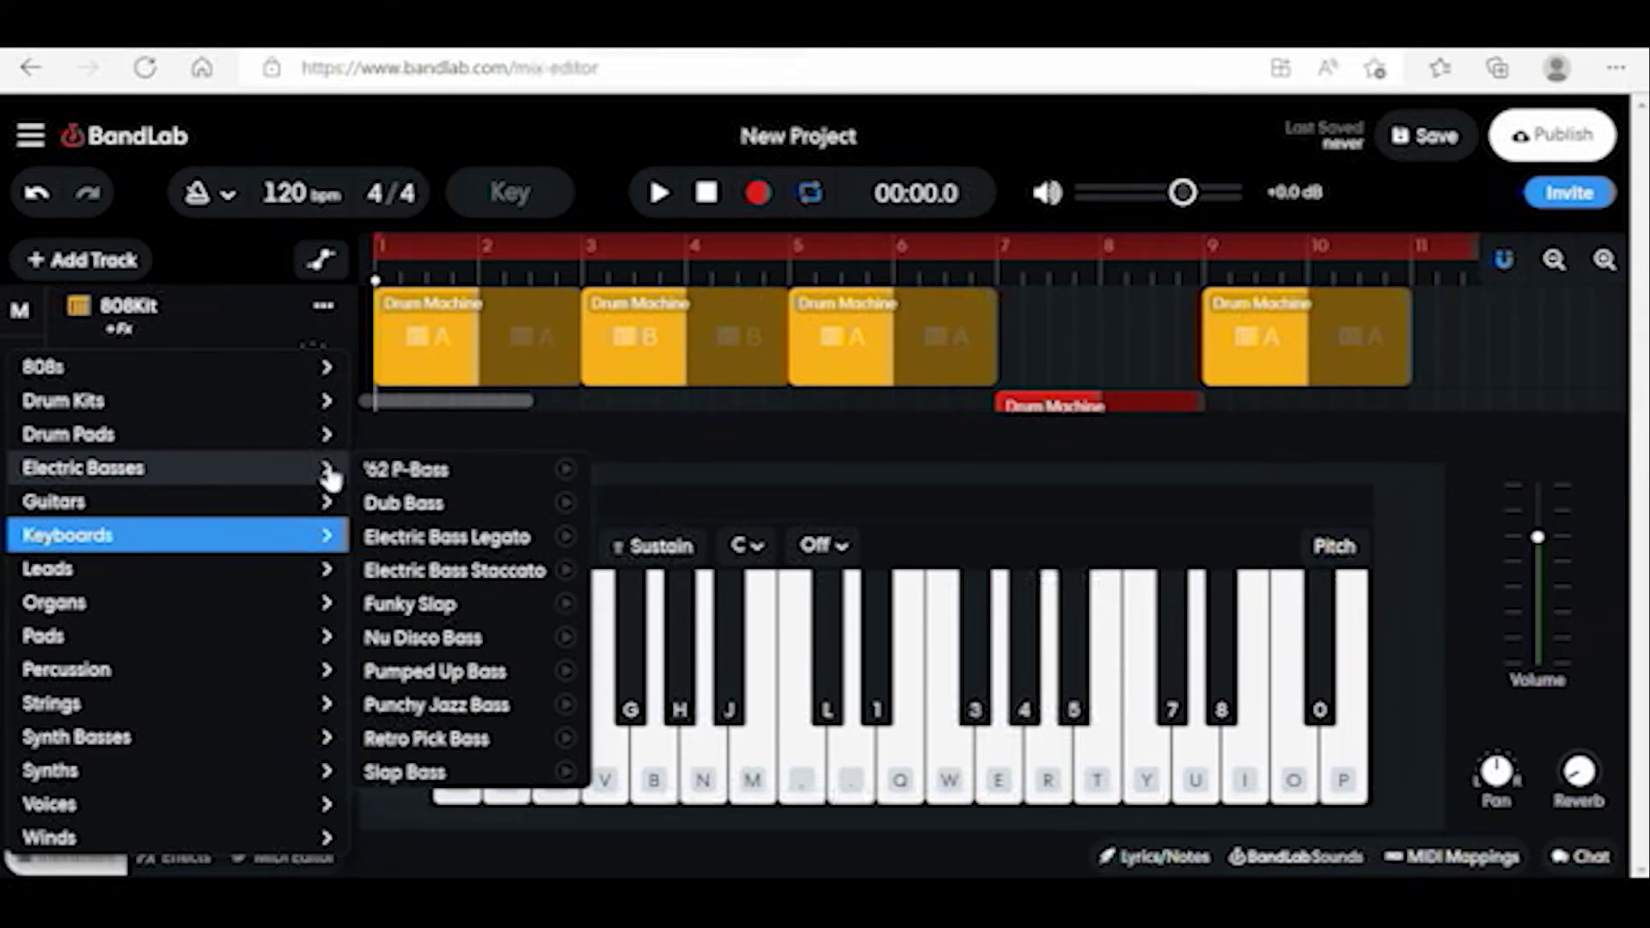
pyautogui.moveTo(77, 736)
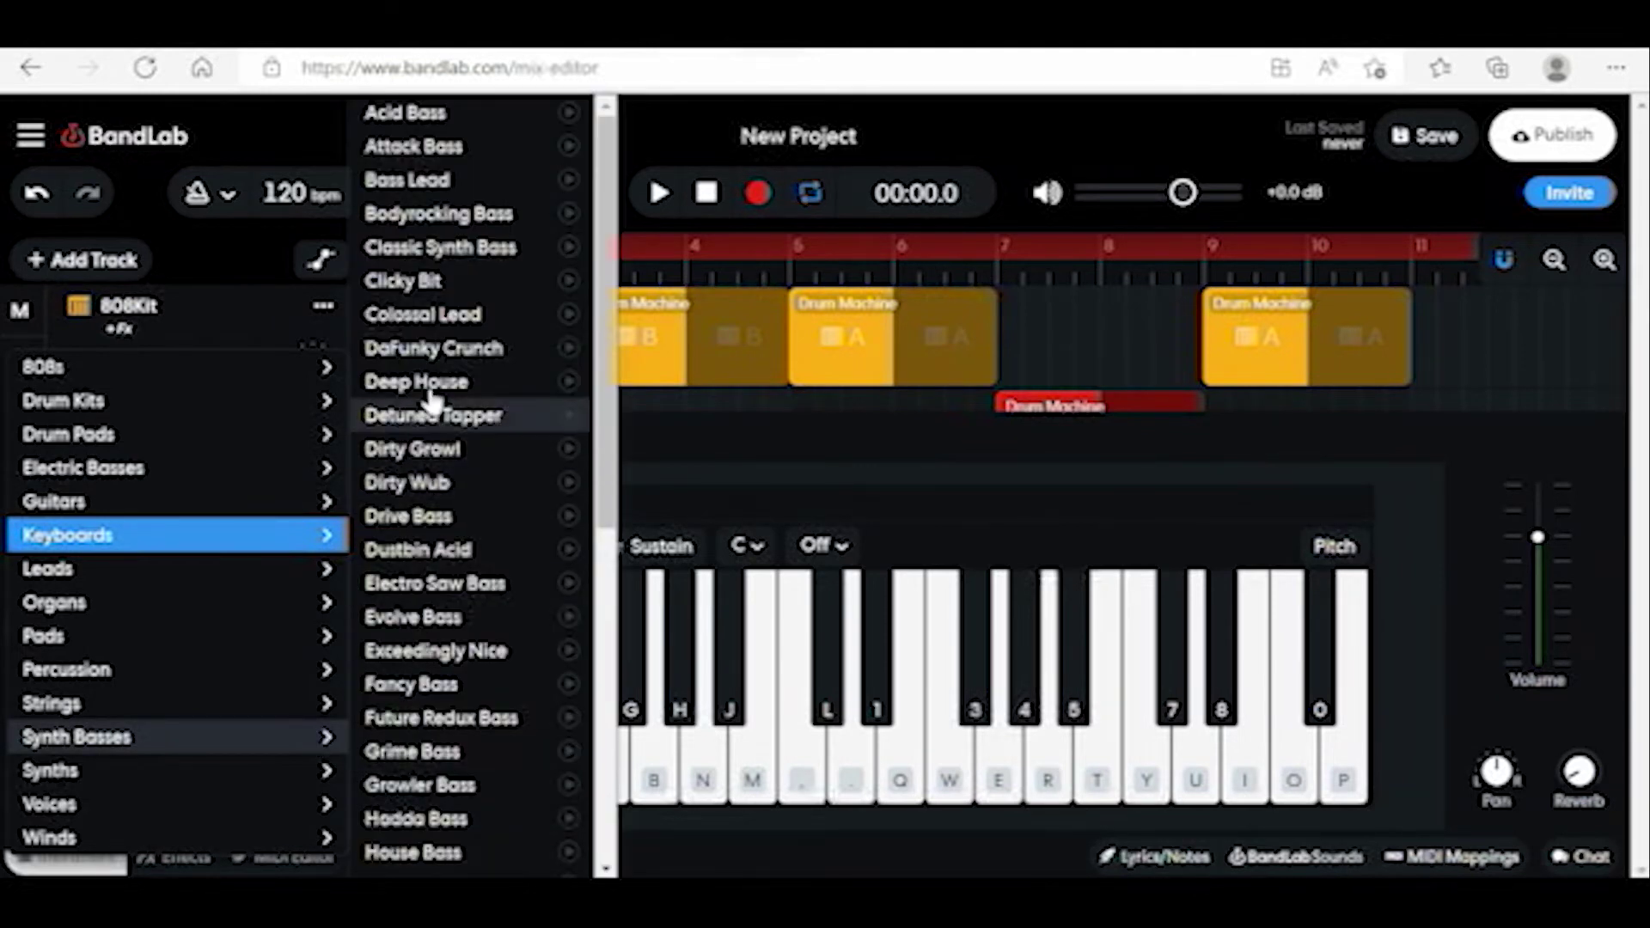
pyautogui.click(435, 388)
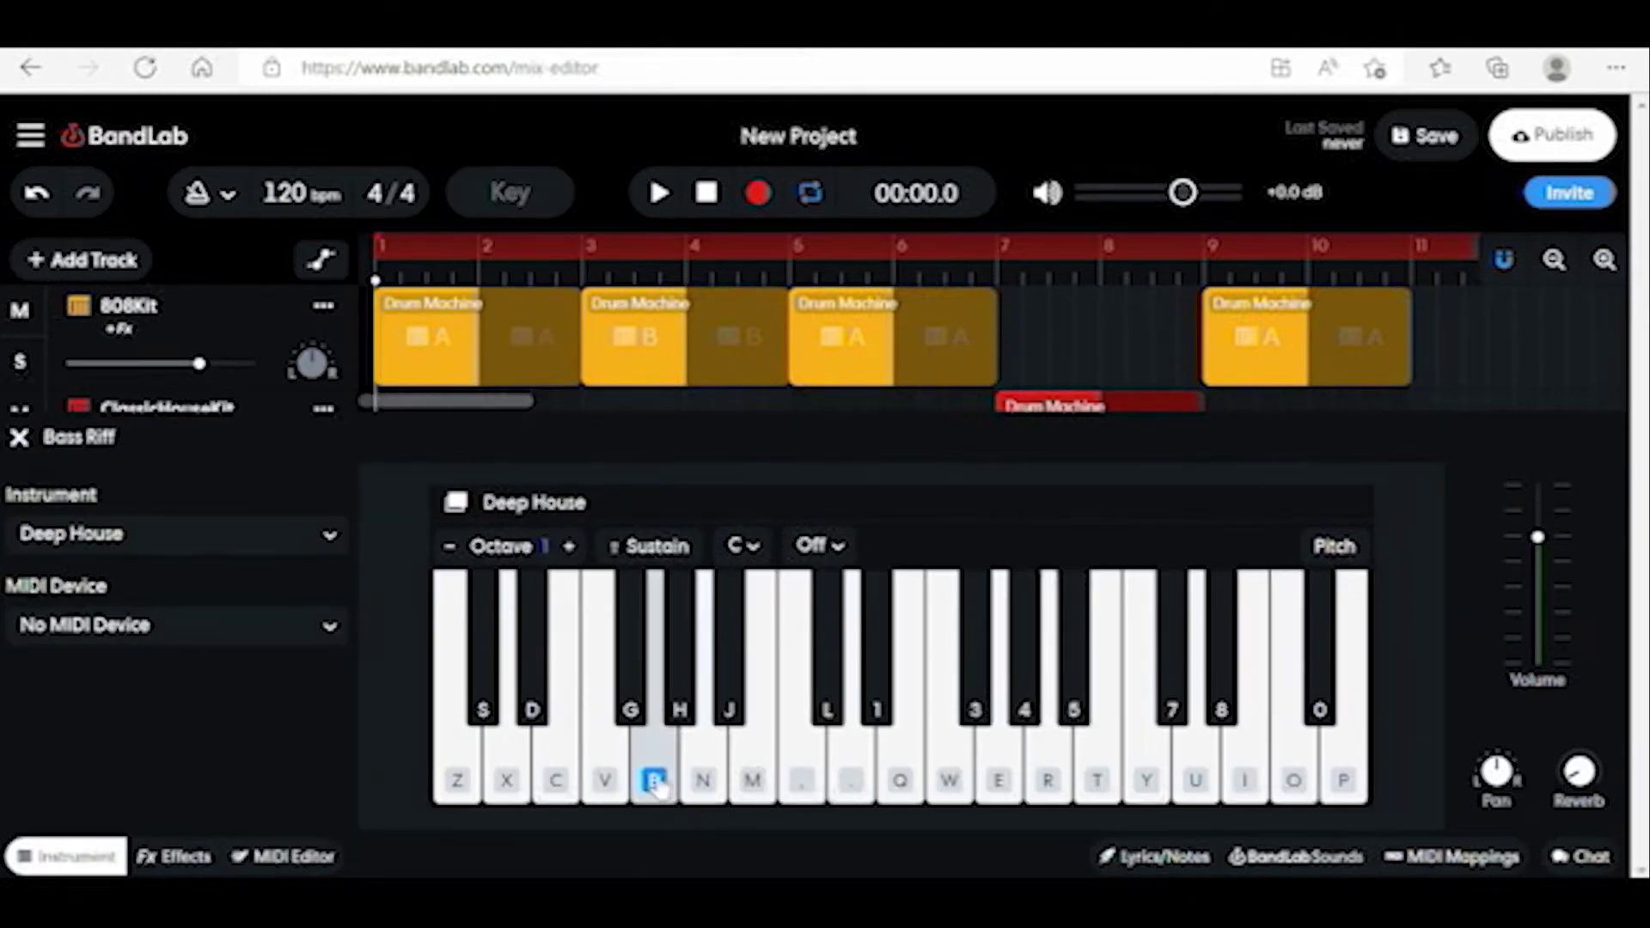
pyautogui.press('b')
pyautogui.press('m')
pyautogui.press('.')
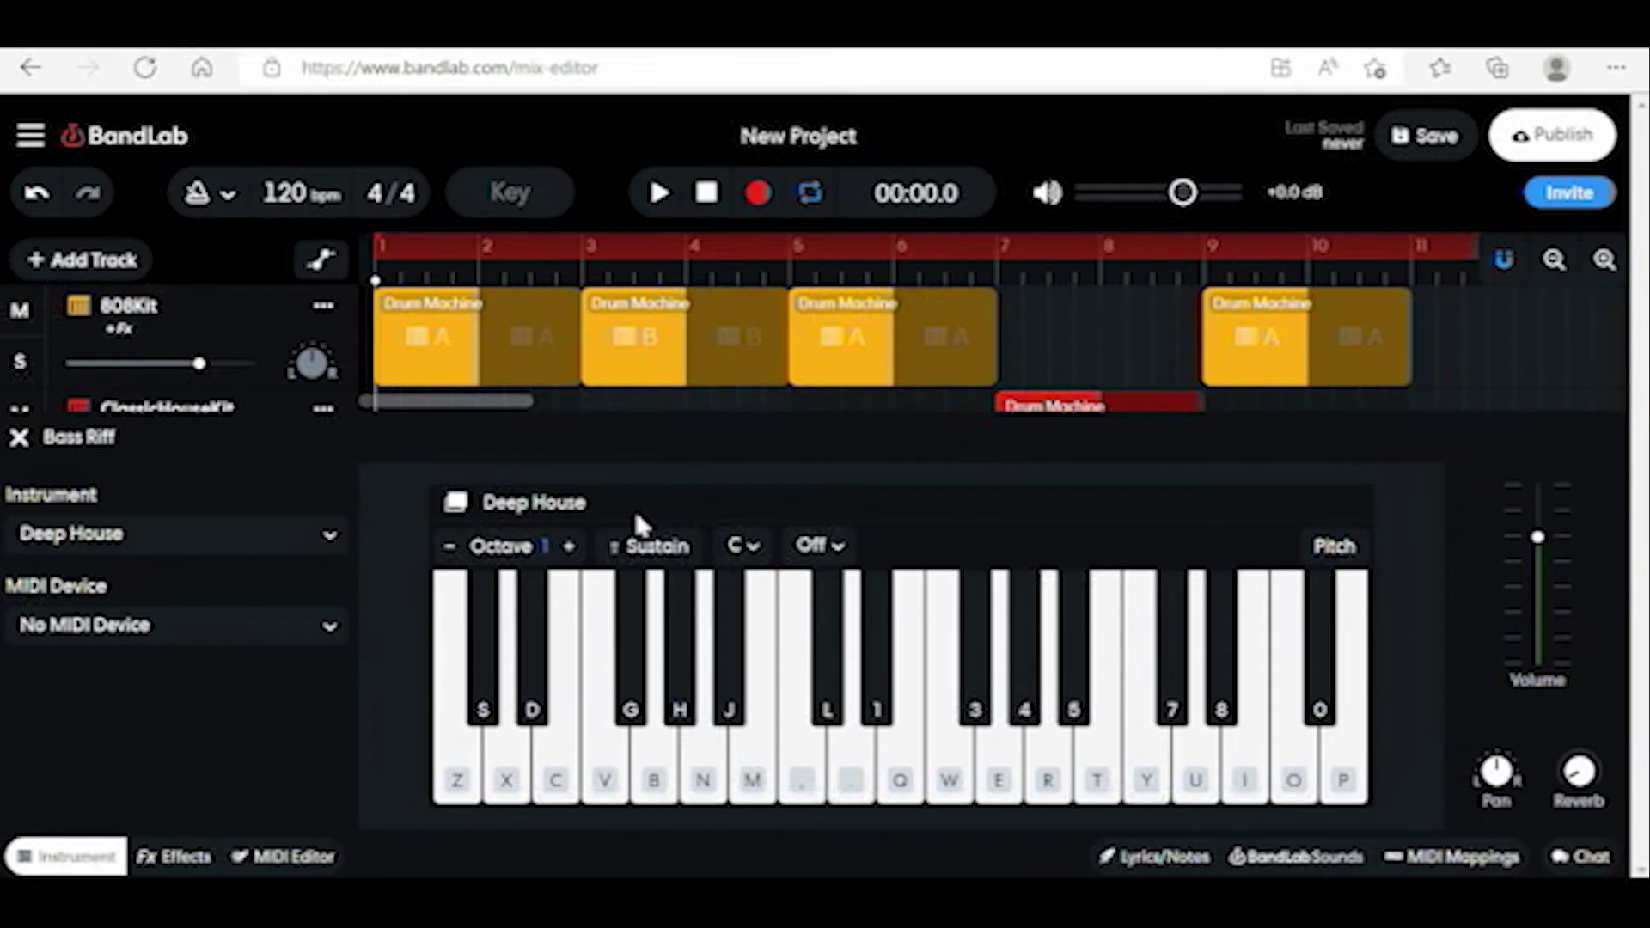
pyautogui.click(659, 194)
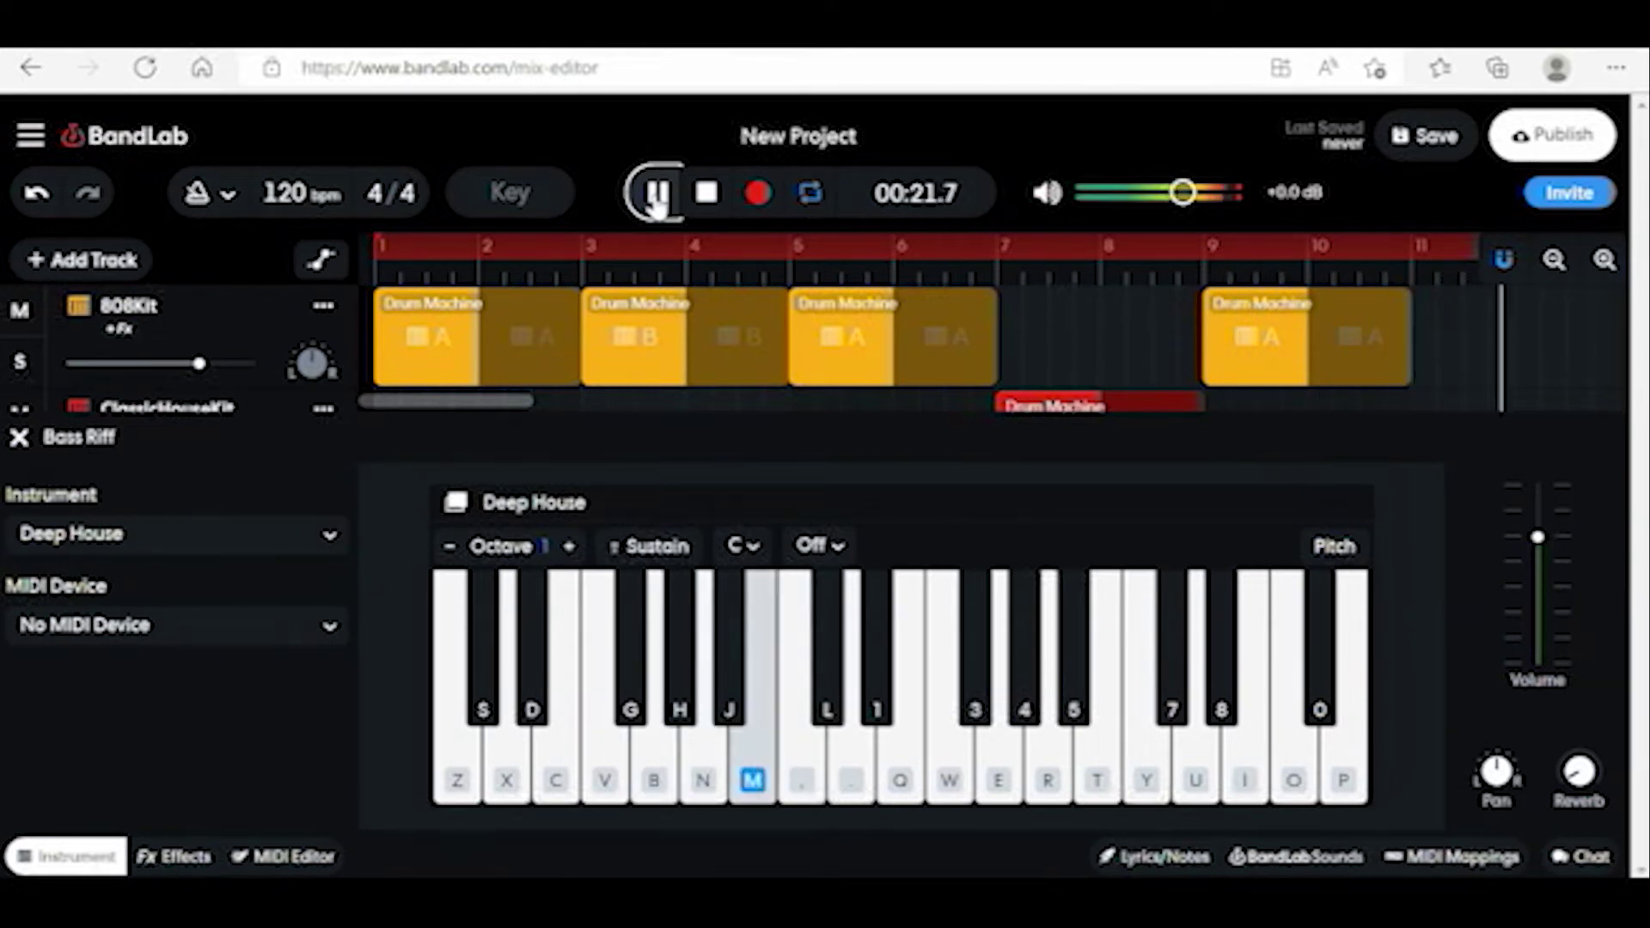
pyautogui.press('m')
pyautogui.press('m')
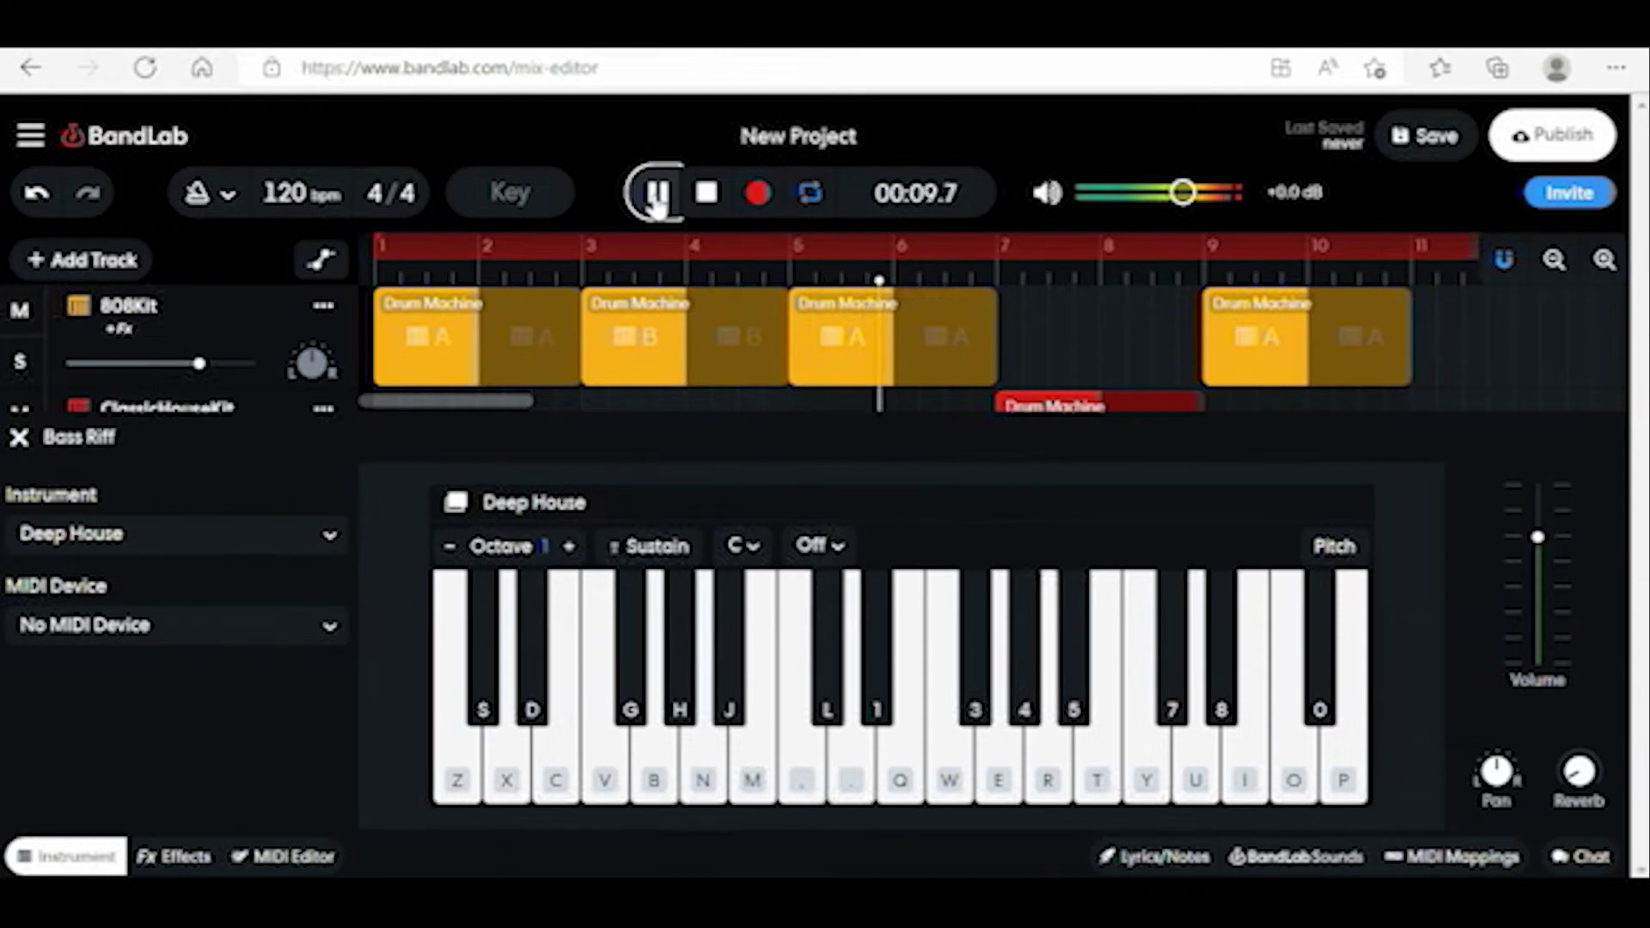
pyautogui.click(705, 191)
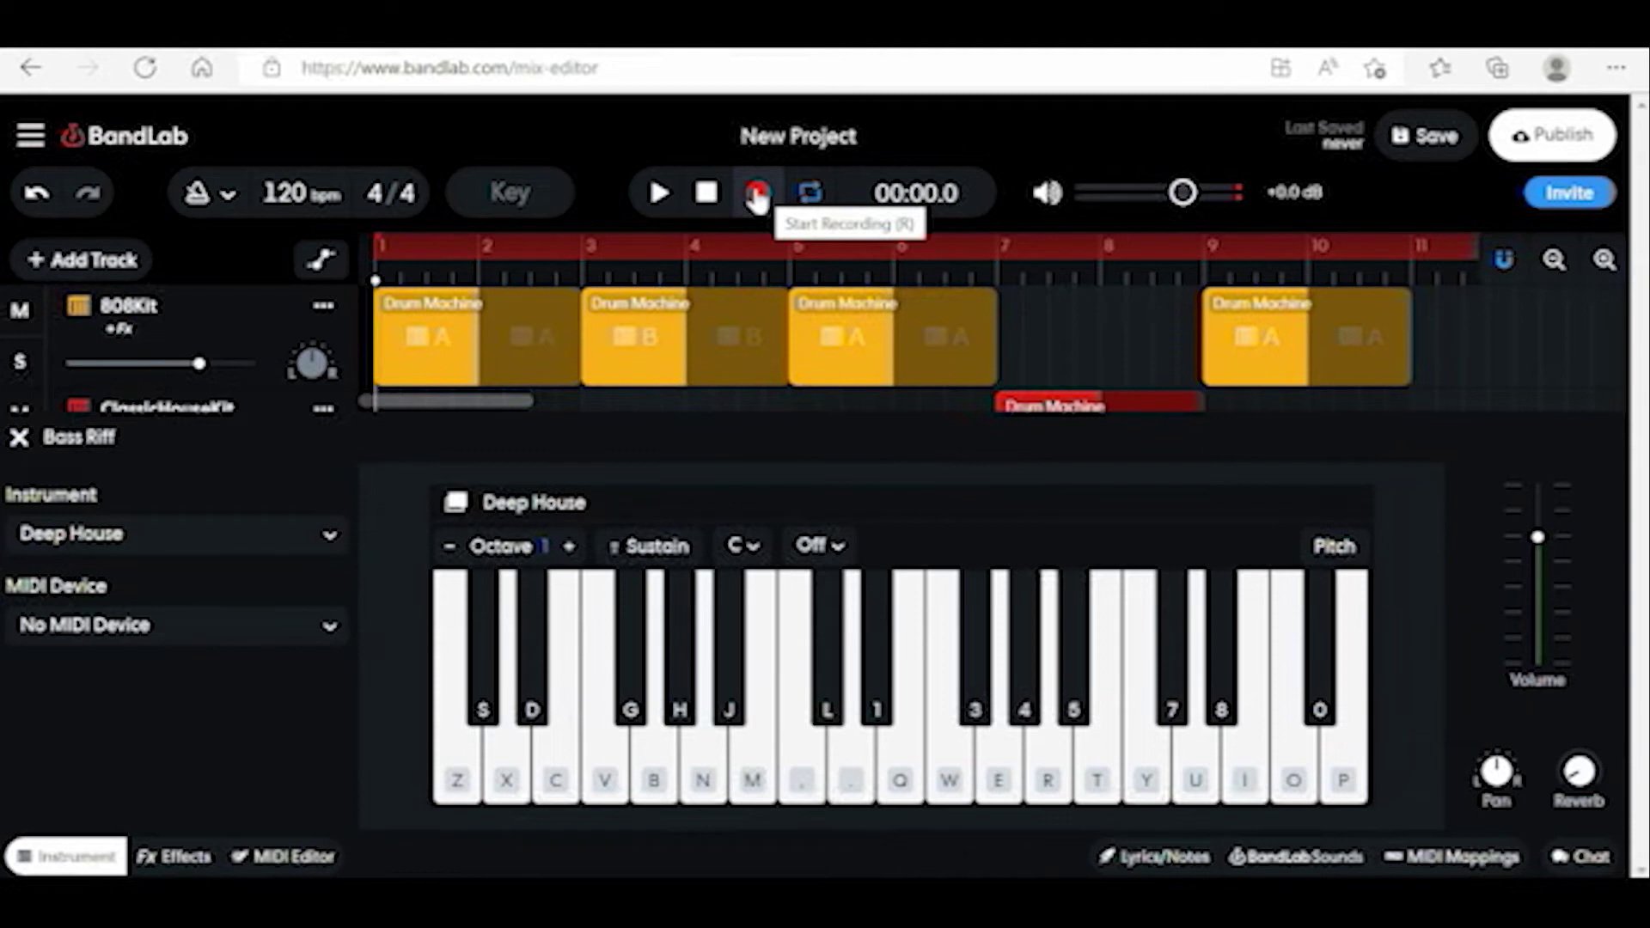
# - Record a four-note bass riff on Bass Riff, then close the instrument panel
pyautogui.click(757, 197)
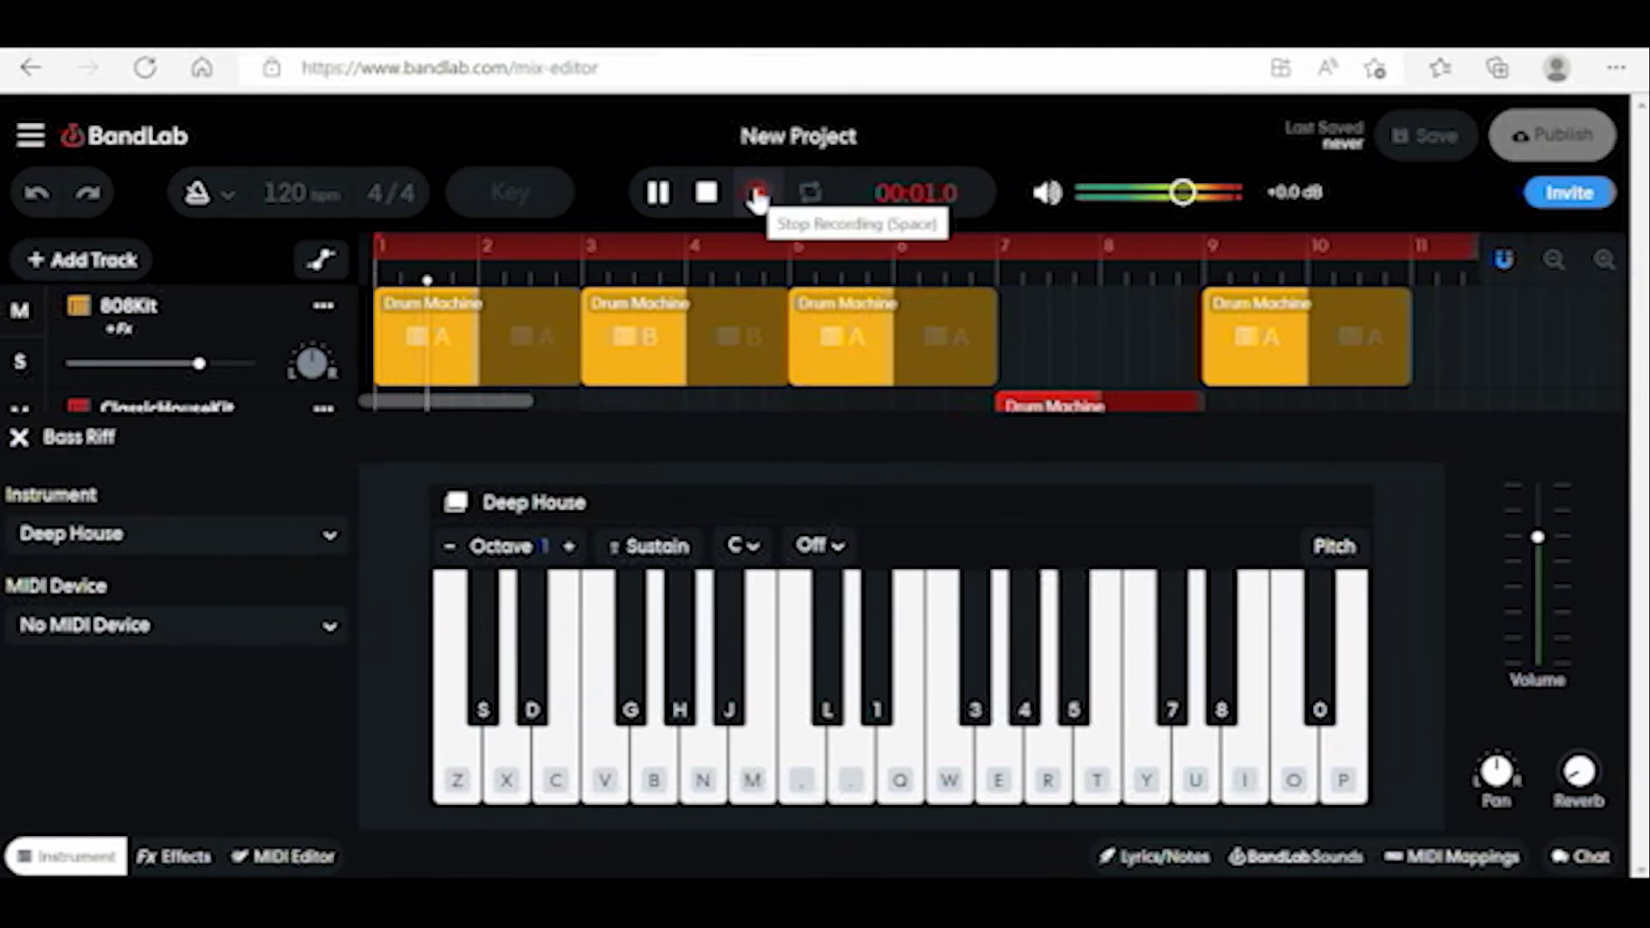
pyautogui.press(',')
pyautogui.press('b')
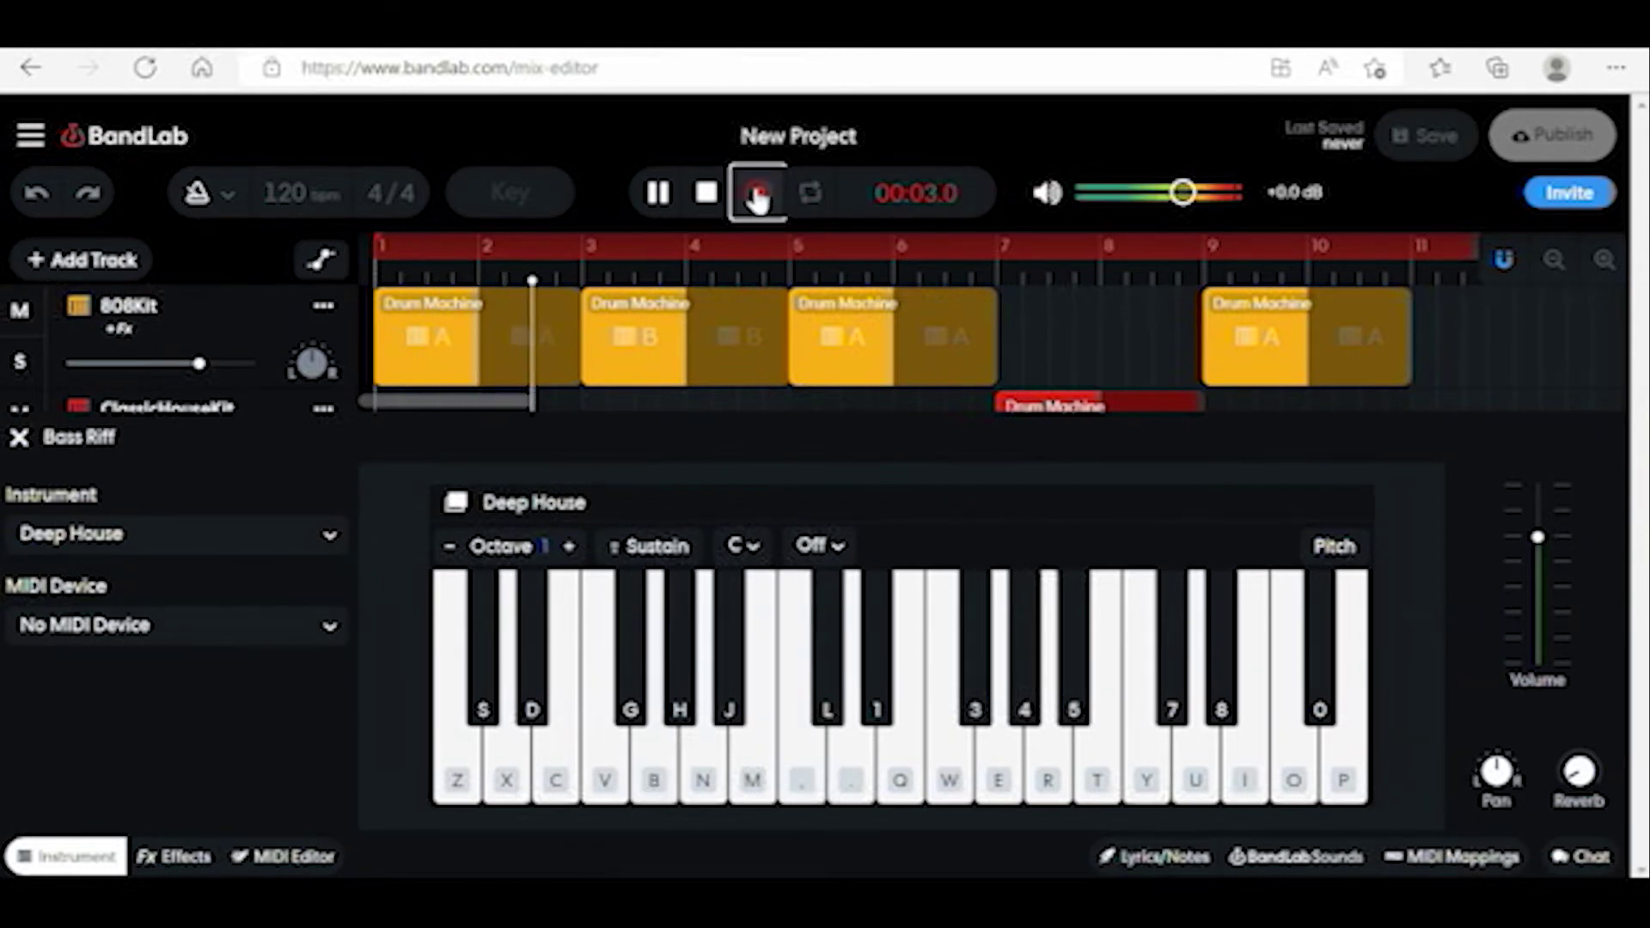
pyautogui.press('j')
pyautogui.press(',')
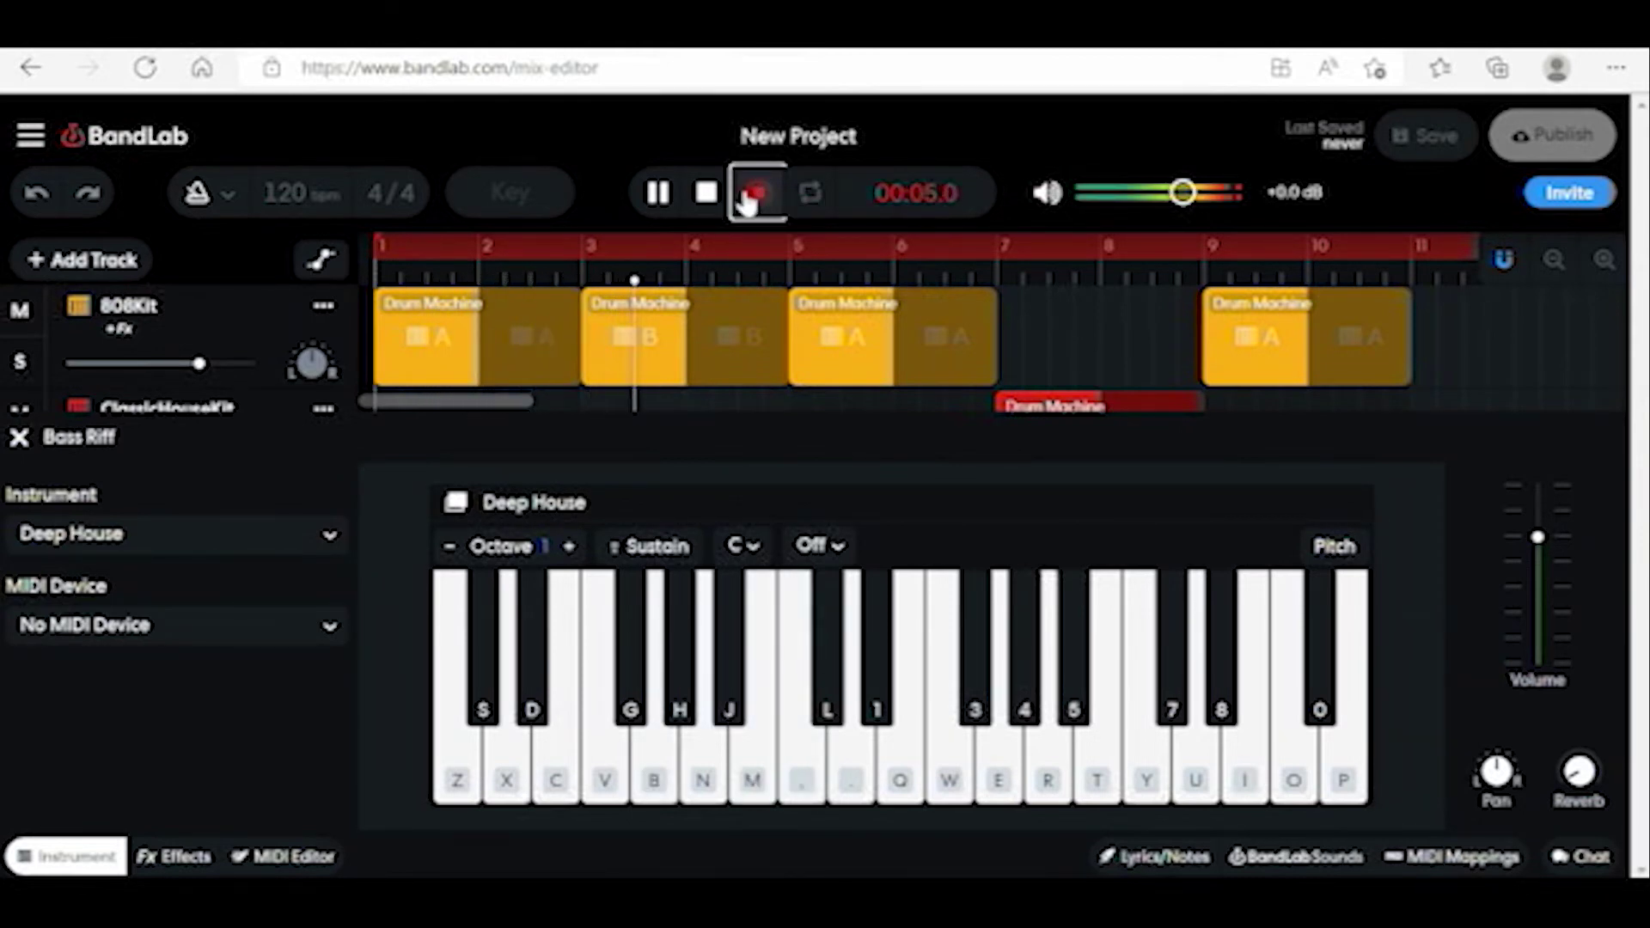
pyautogui.click(710, 196)
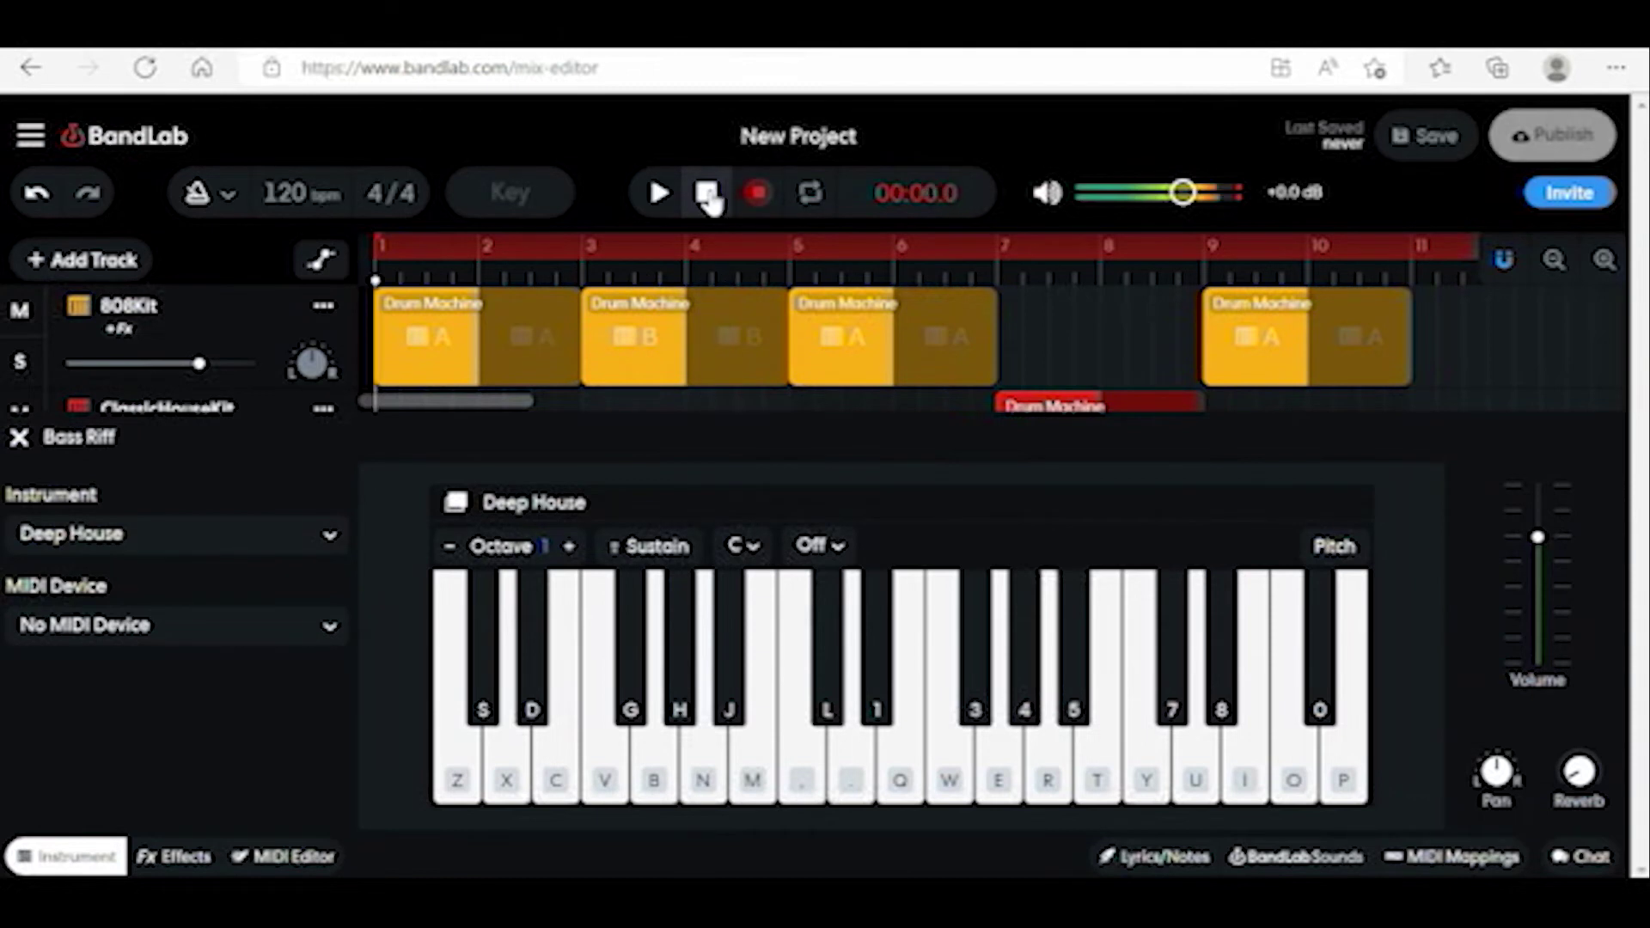
pyautogui.click(20, 440)
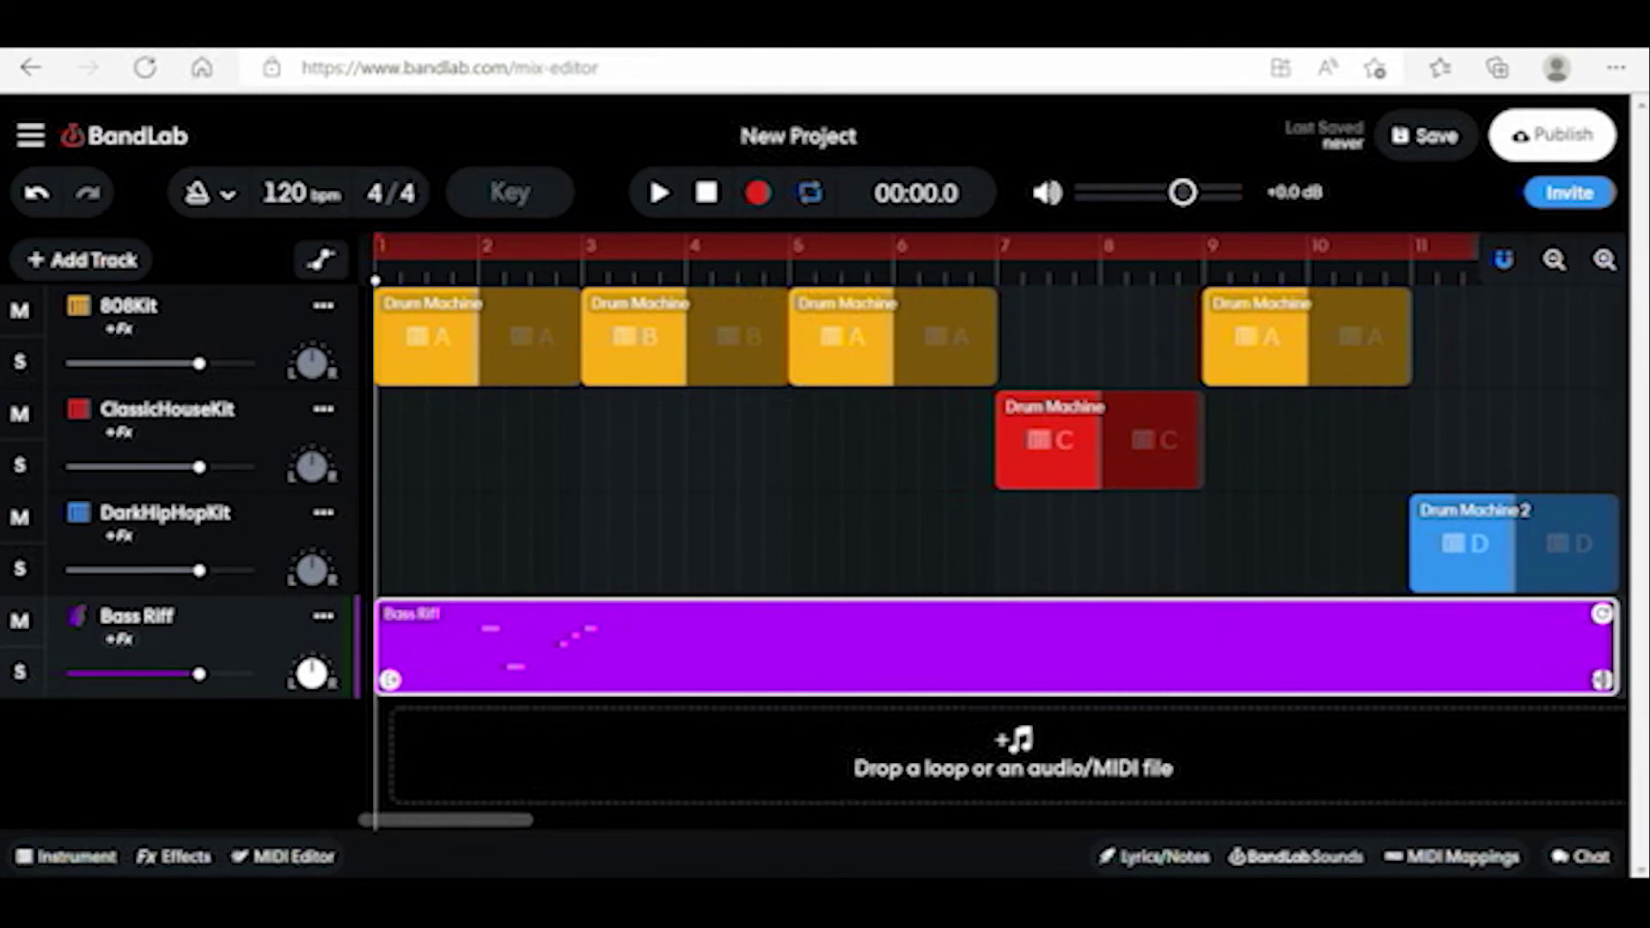
# - Shorten the Bass Riff clip from its right end and trim its start to bar 2
pyautogui.moveTo(761, 678)
pyautogui.mouseDown()
pyautogui.moveTo(567, 679)
pyautogui.moveTo(601, 680)
pyautogui.mouseUp()
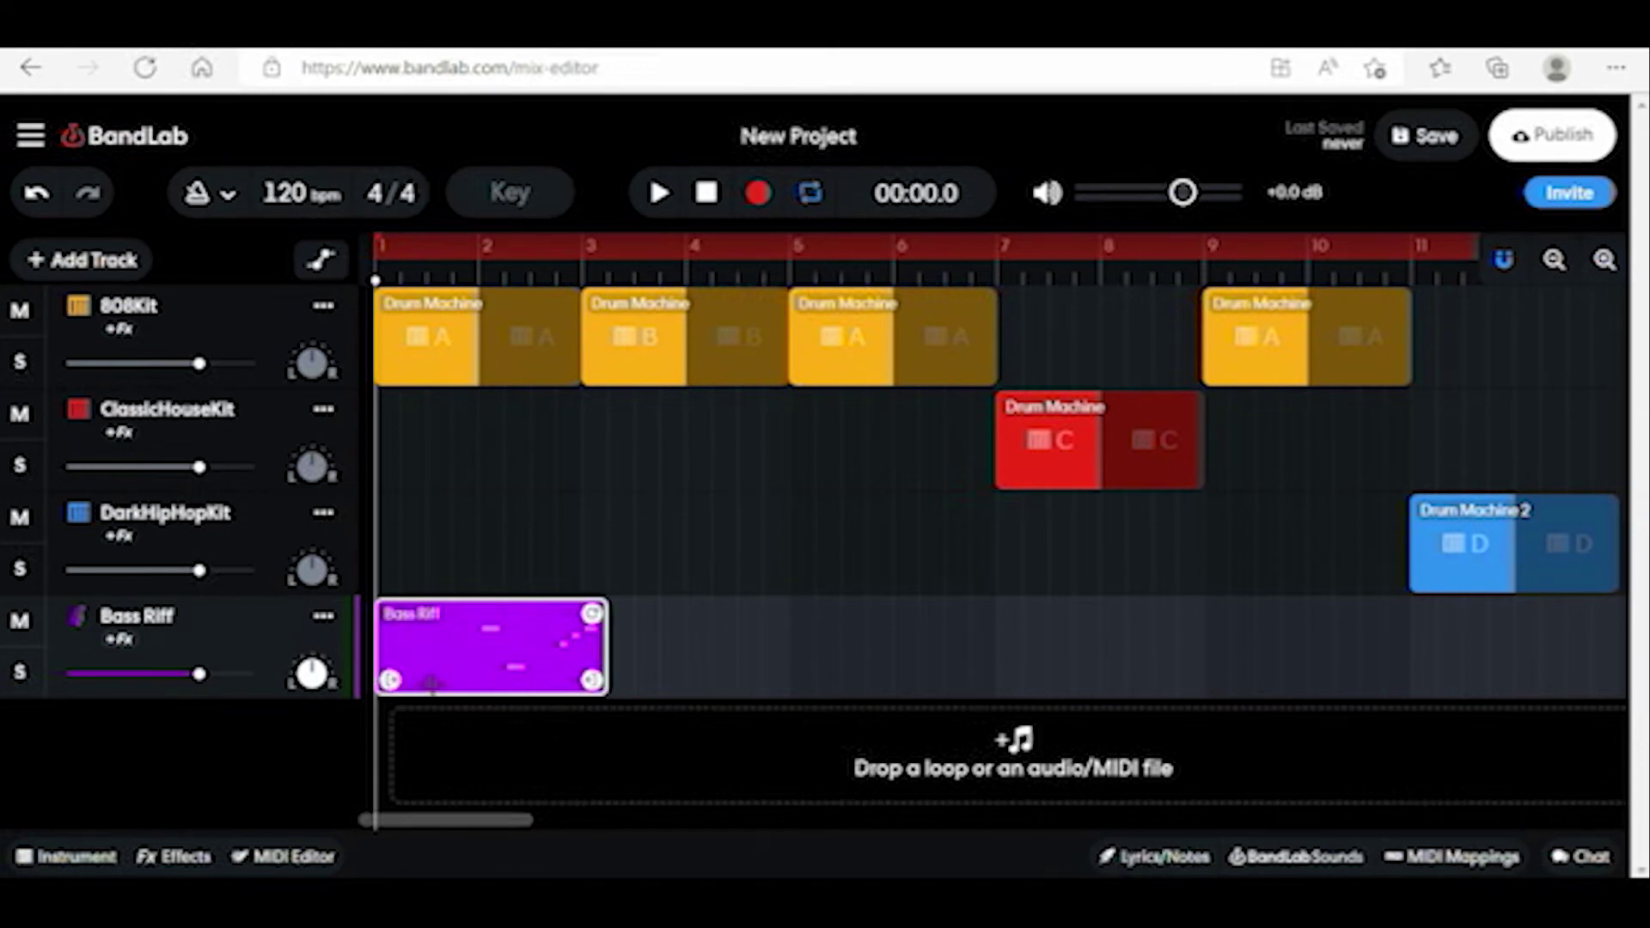
pyautogui.moveTo(432, 682); pyautogui.dragTo(535, 683)
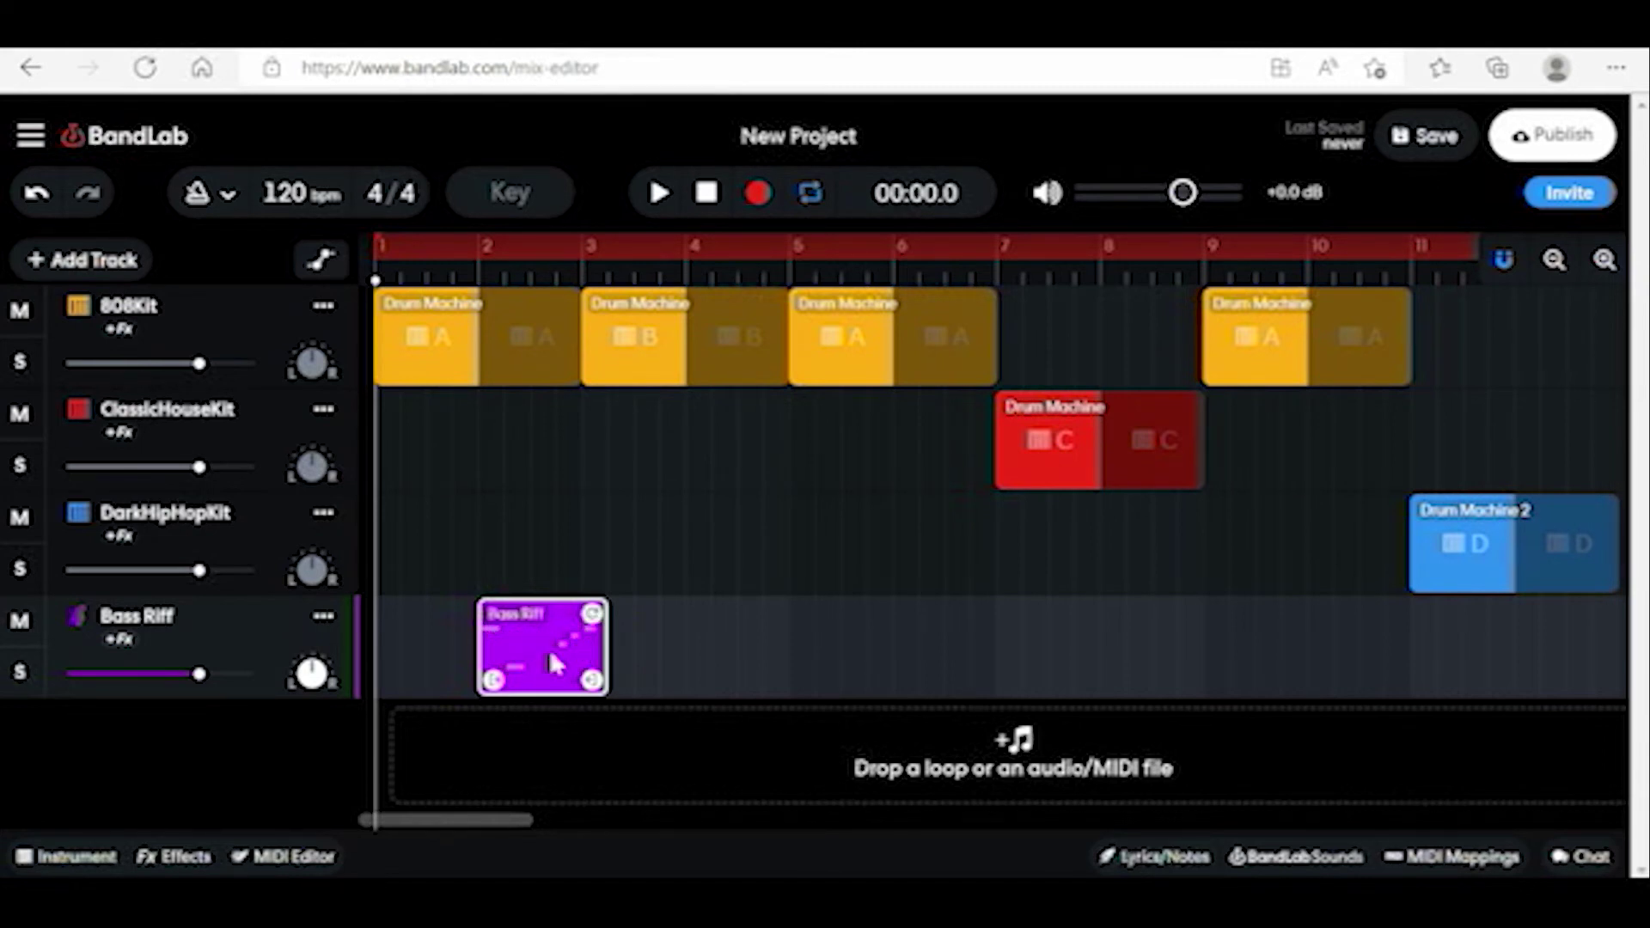
# - Delete the last recorded bass note and nudge the Bass Riff clip slightly left
pyautogui.doubleClick(550, 653)
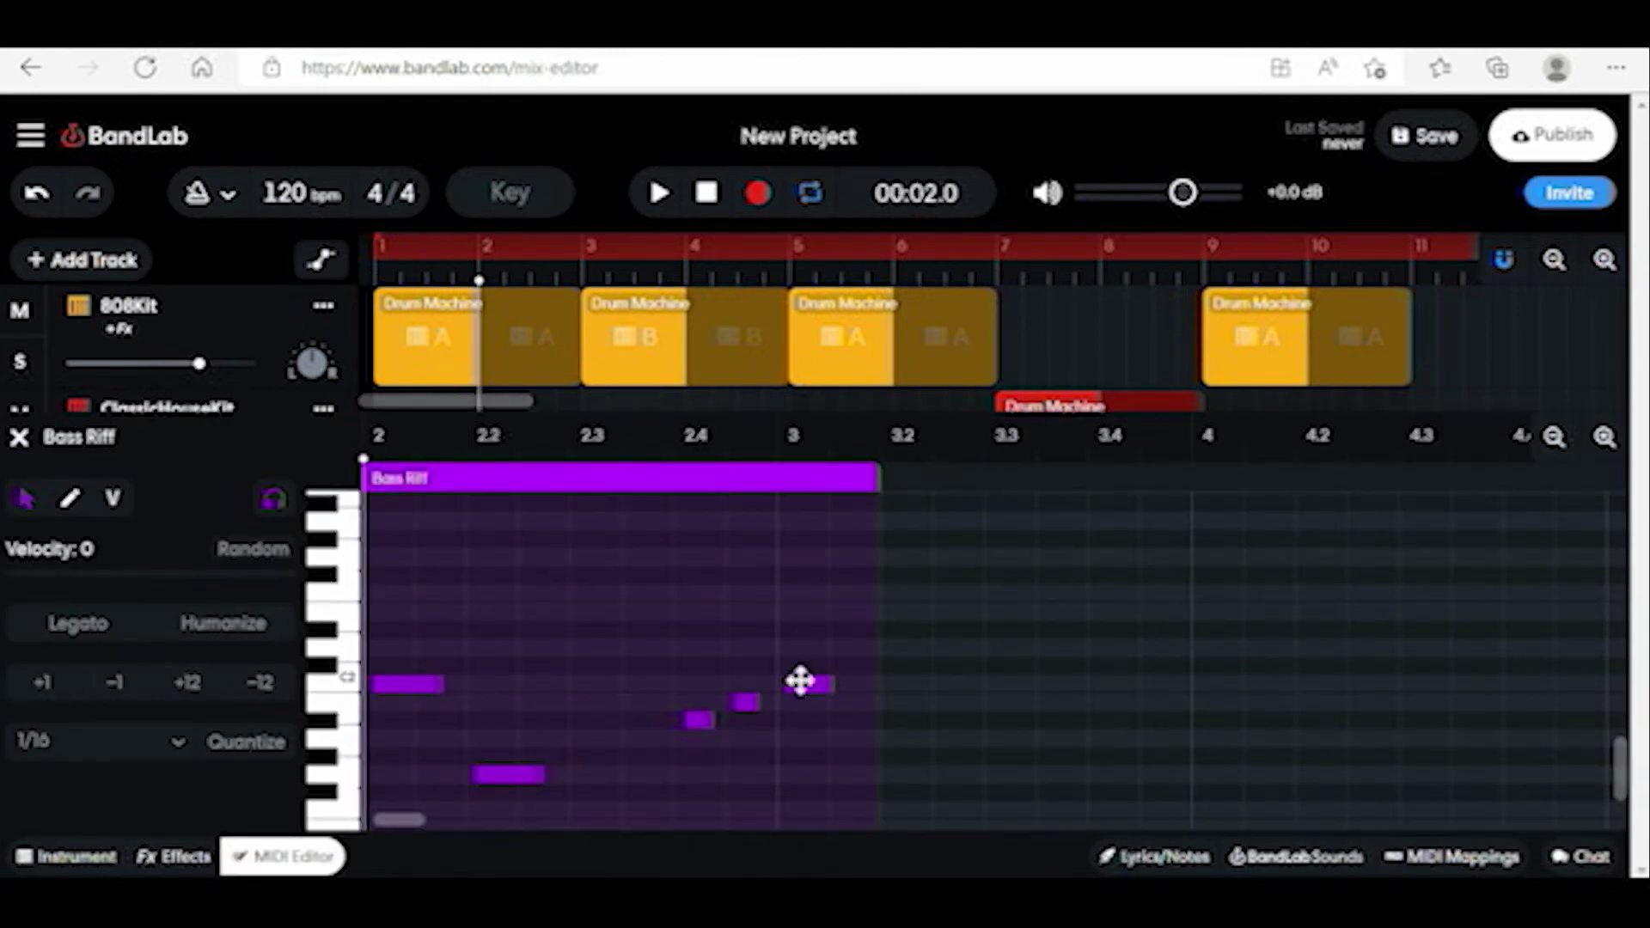
pyautogui.click(800, 681)
pyautogui.press('Delete')
pyautogui.click(20, 438)
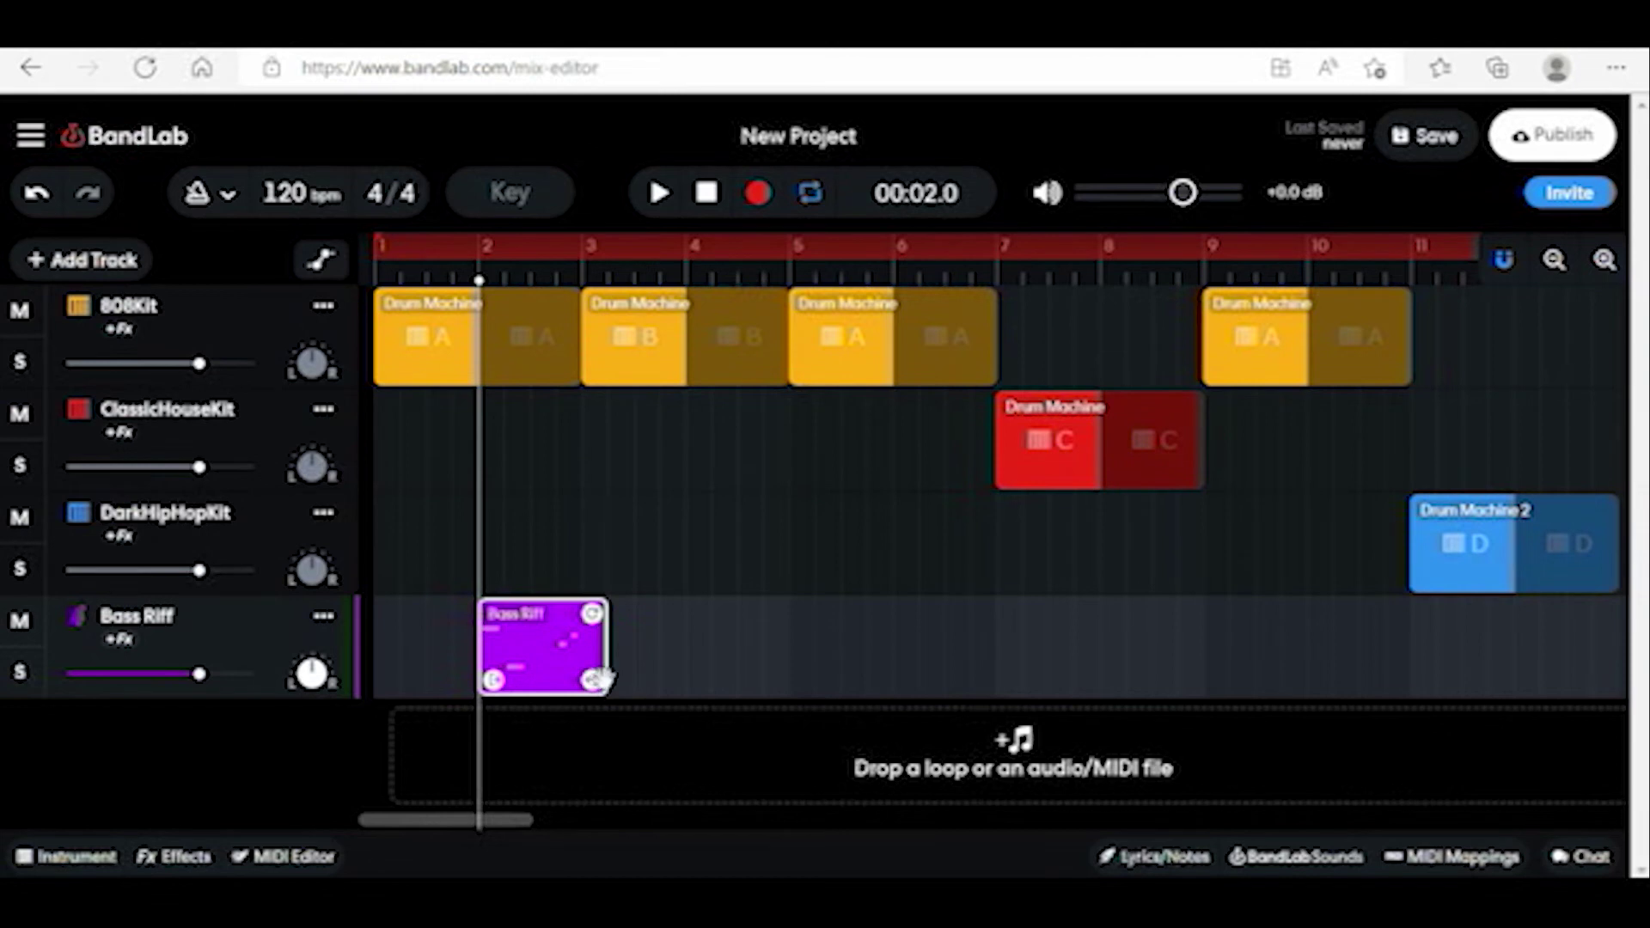
pyautogui.moveTo(583, 680); pyautogui.dragTo(566, 681)
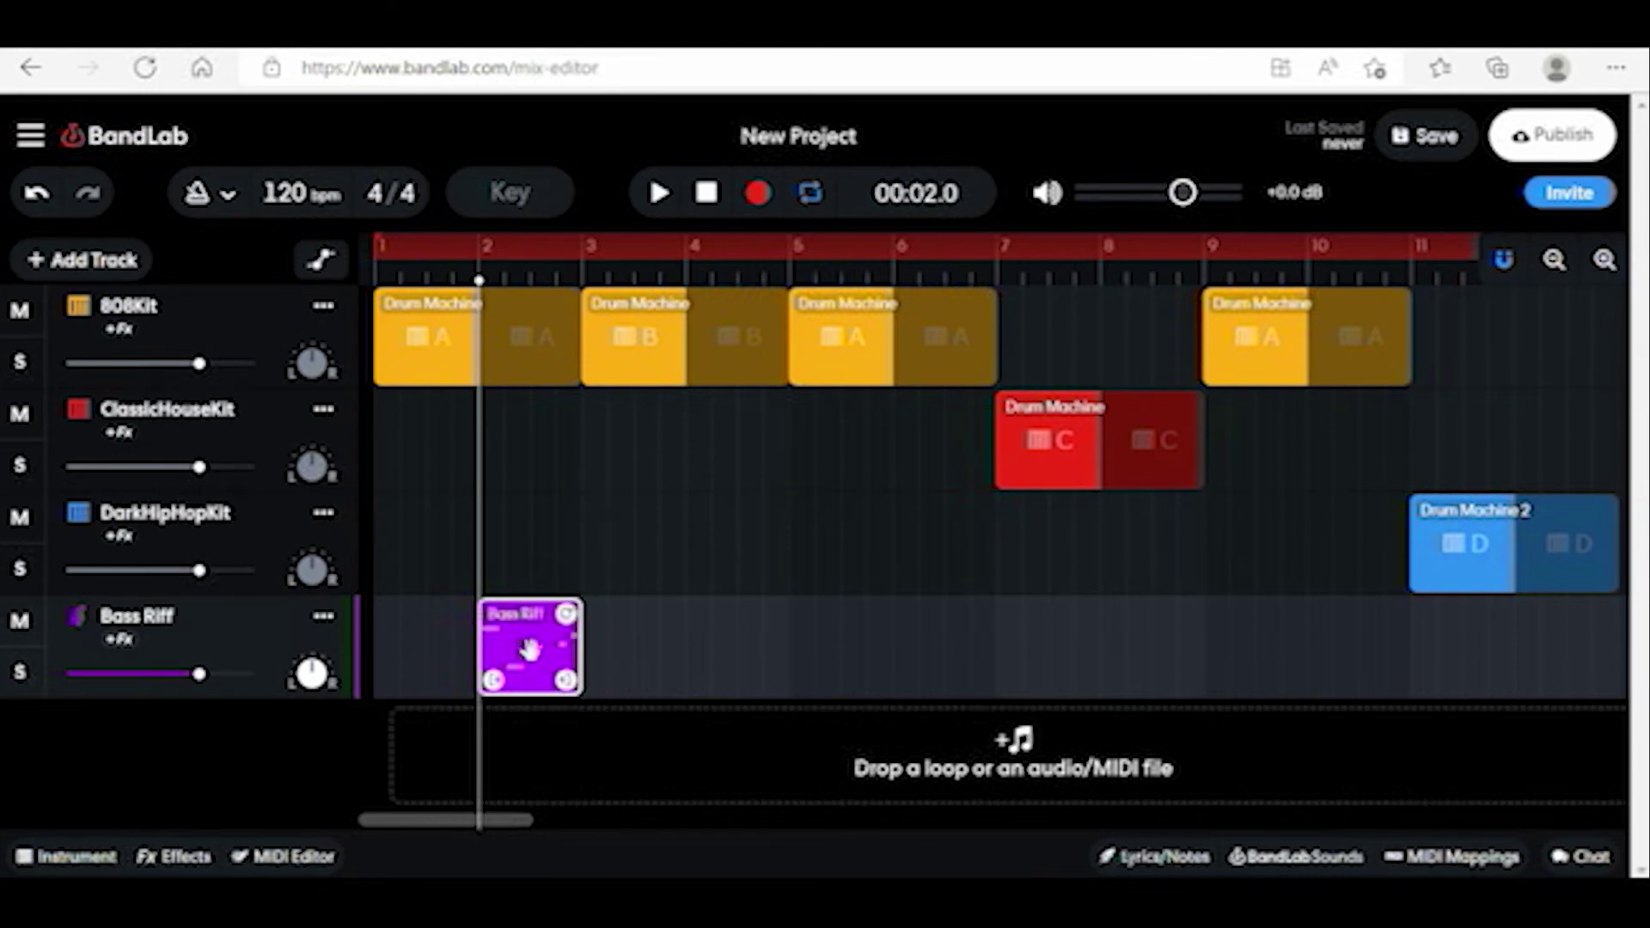
# - Snap the first bass note onto bar 2 and move the low note slightly earlier
pyautogui.doubleClick(536, 663)
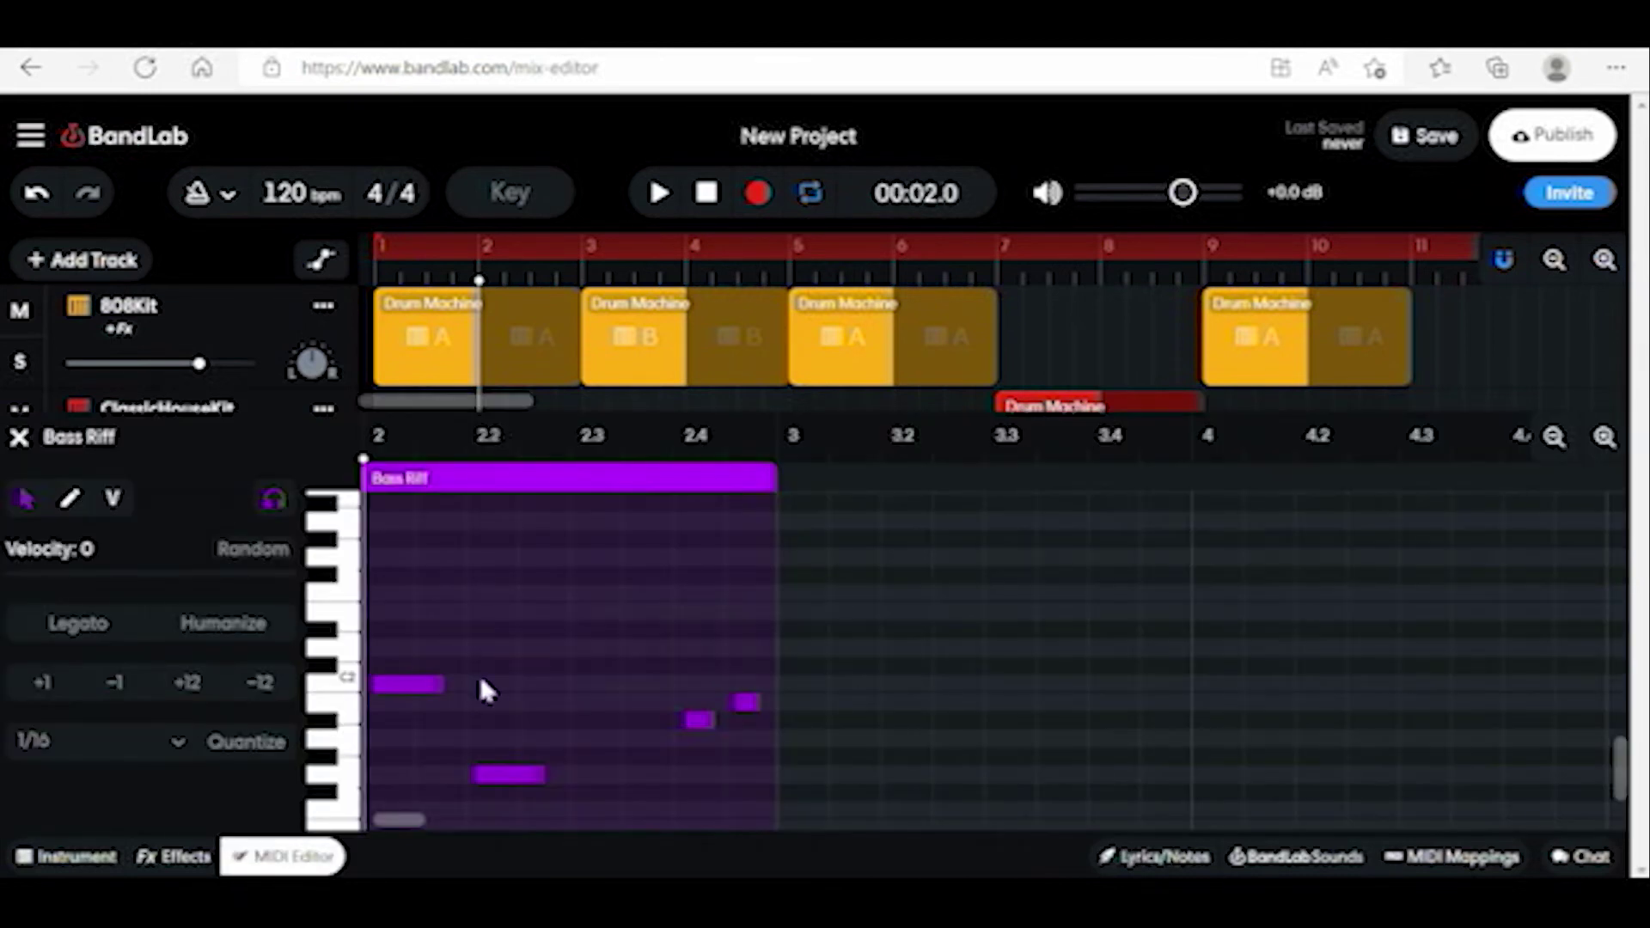
pyautogui.moveTo(410, 822); pyautogui.dragTo(383, 822)
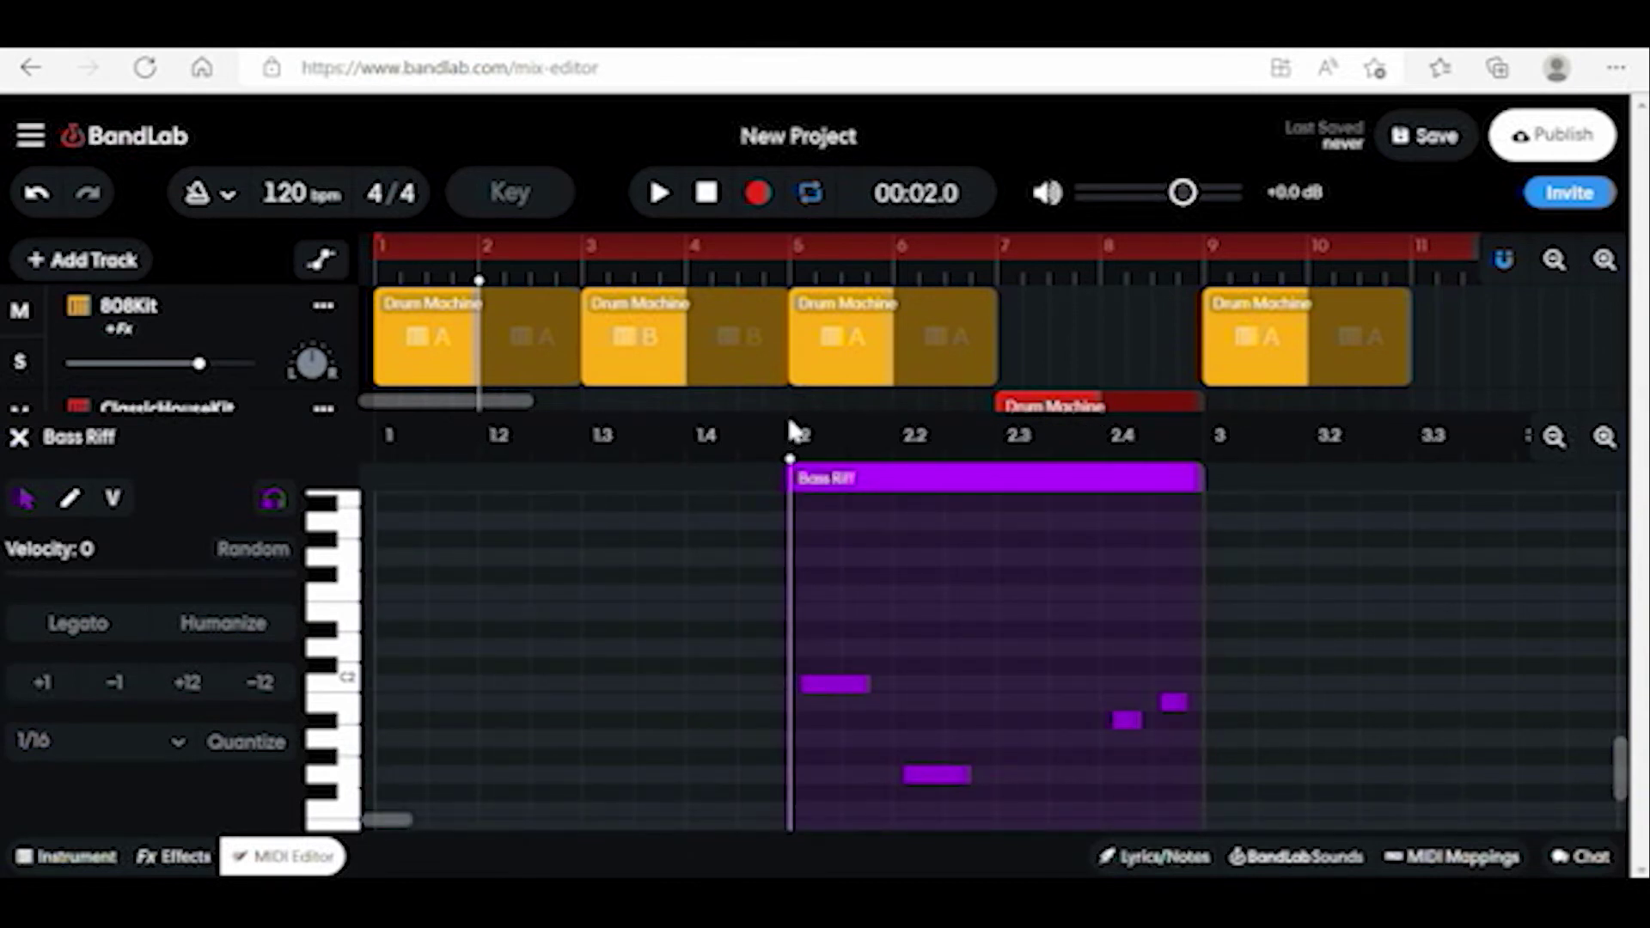
pyautogui.click(836, 684)
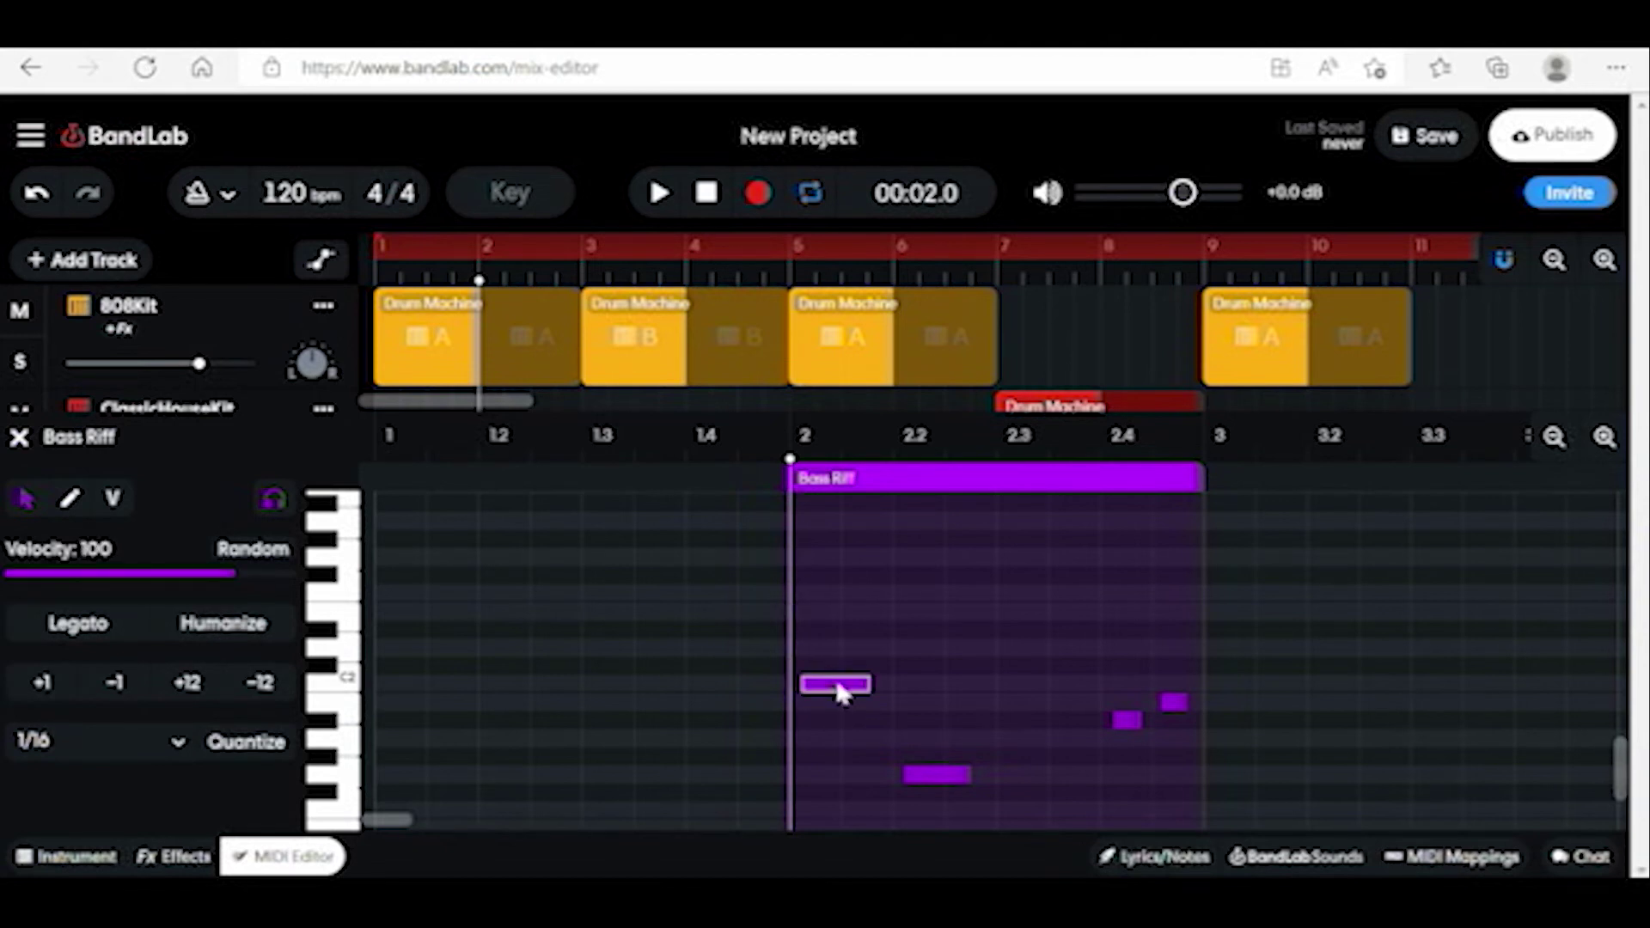
pyautogui.moveTo(840, 683); pyautogui.dragTo(832, 683)
pyautogui.moveTo(920, 774); pyautogui.dragTo(905, 774)
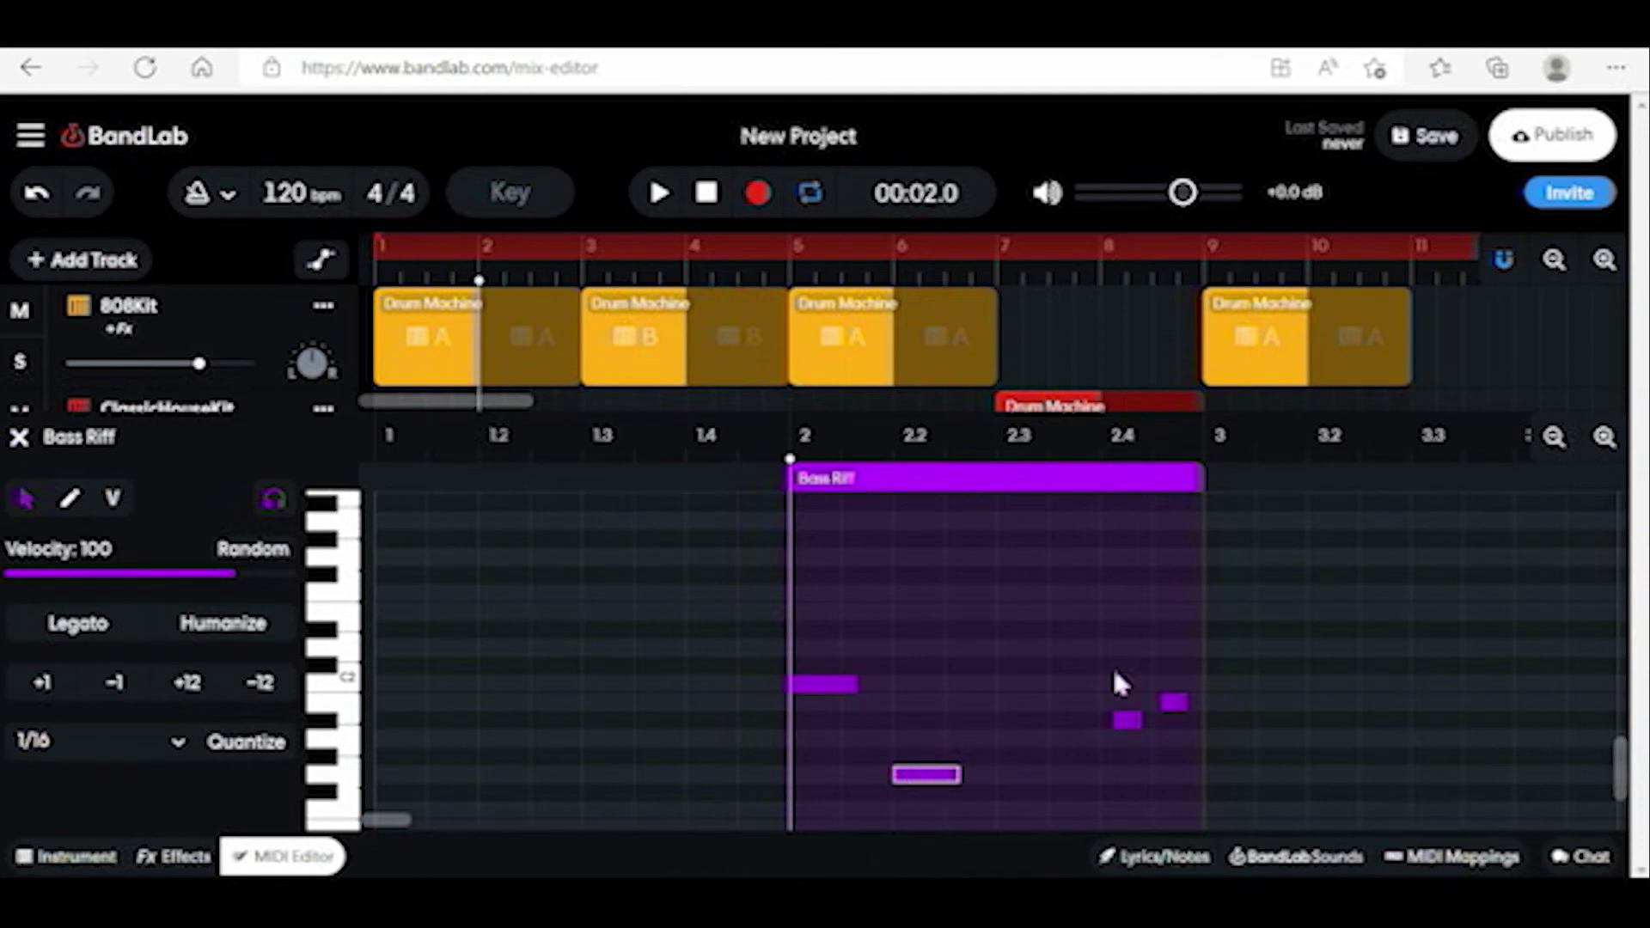
# - Lengthen the short end note, the middle note and the low note, then move the playhead later
pyautogui.click(1127, 714)
pyautogui.click(1169, 703)
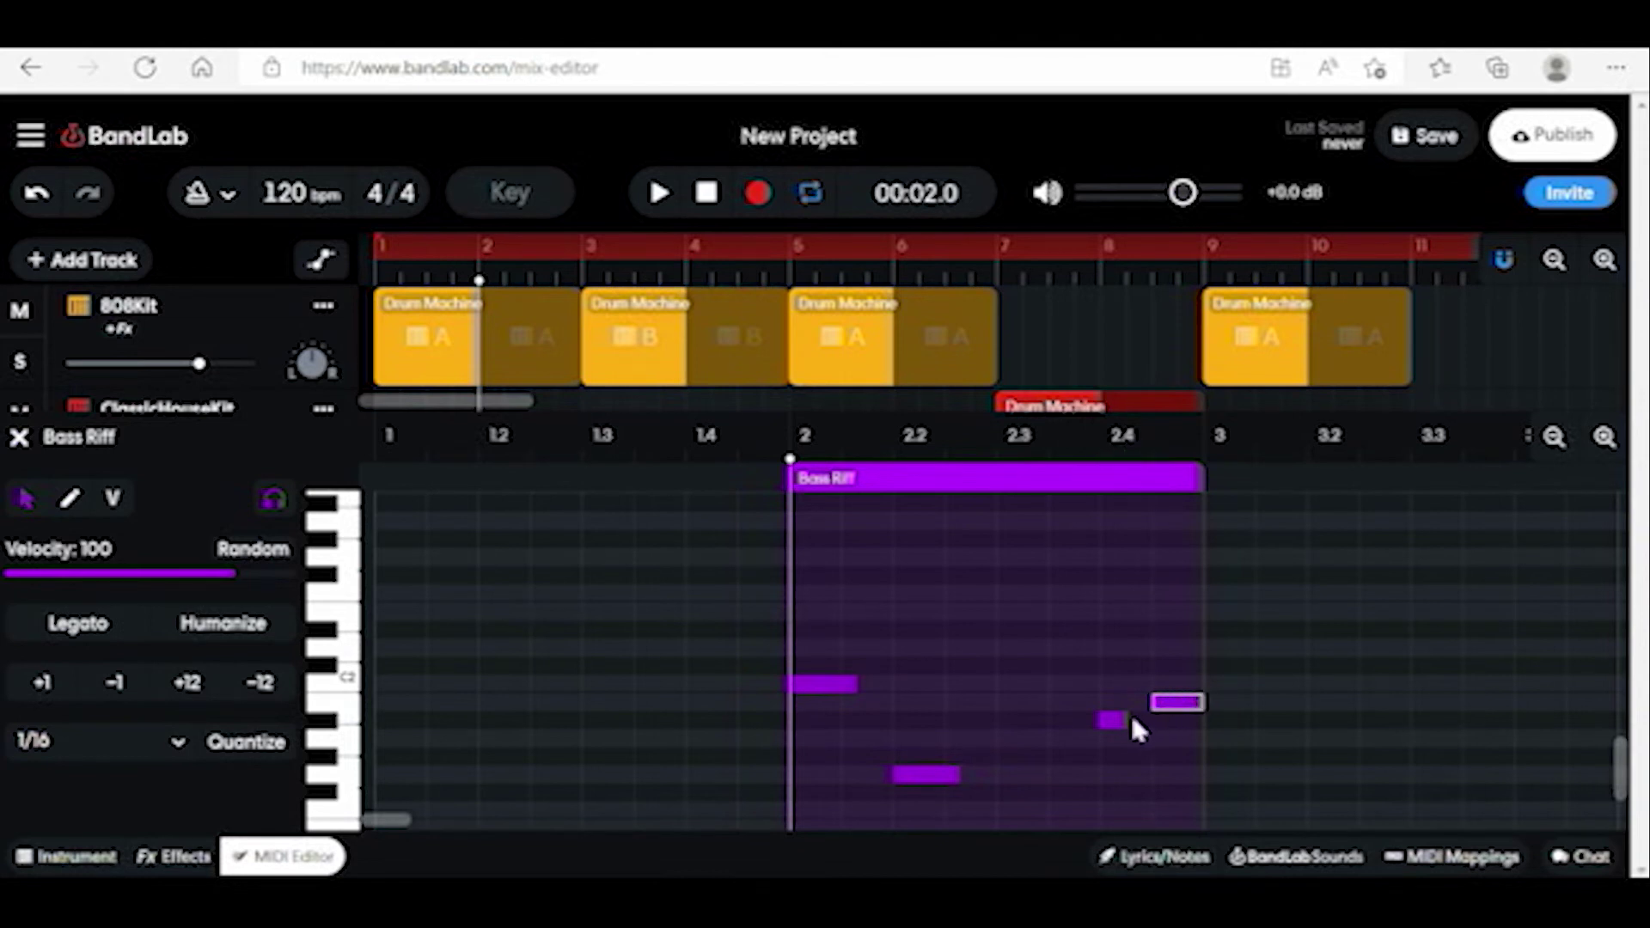
pyautogui.moveTo(1130, 719); pyautogui.dragTo(1152, 718)
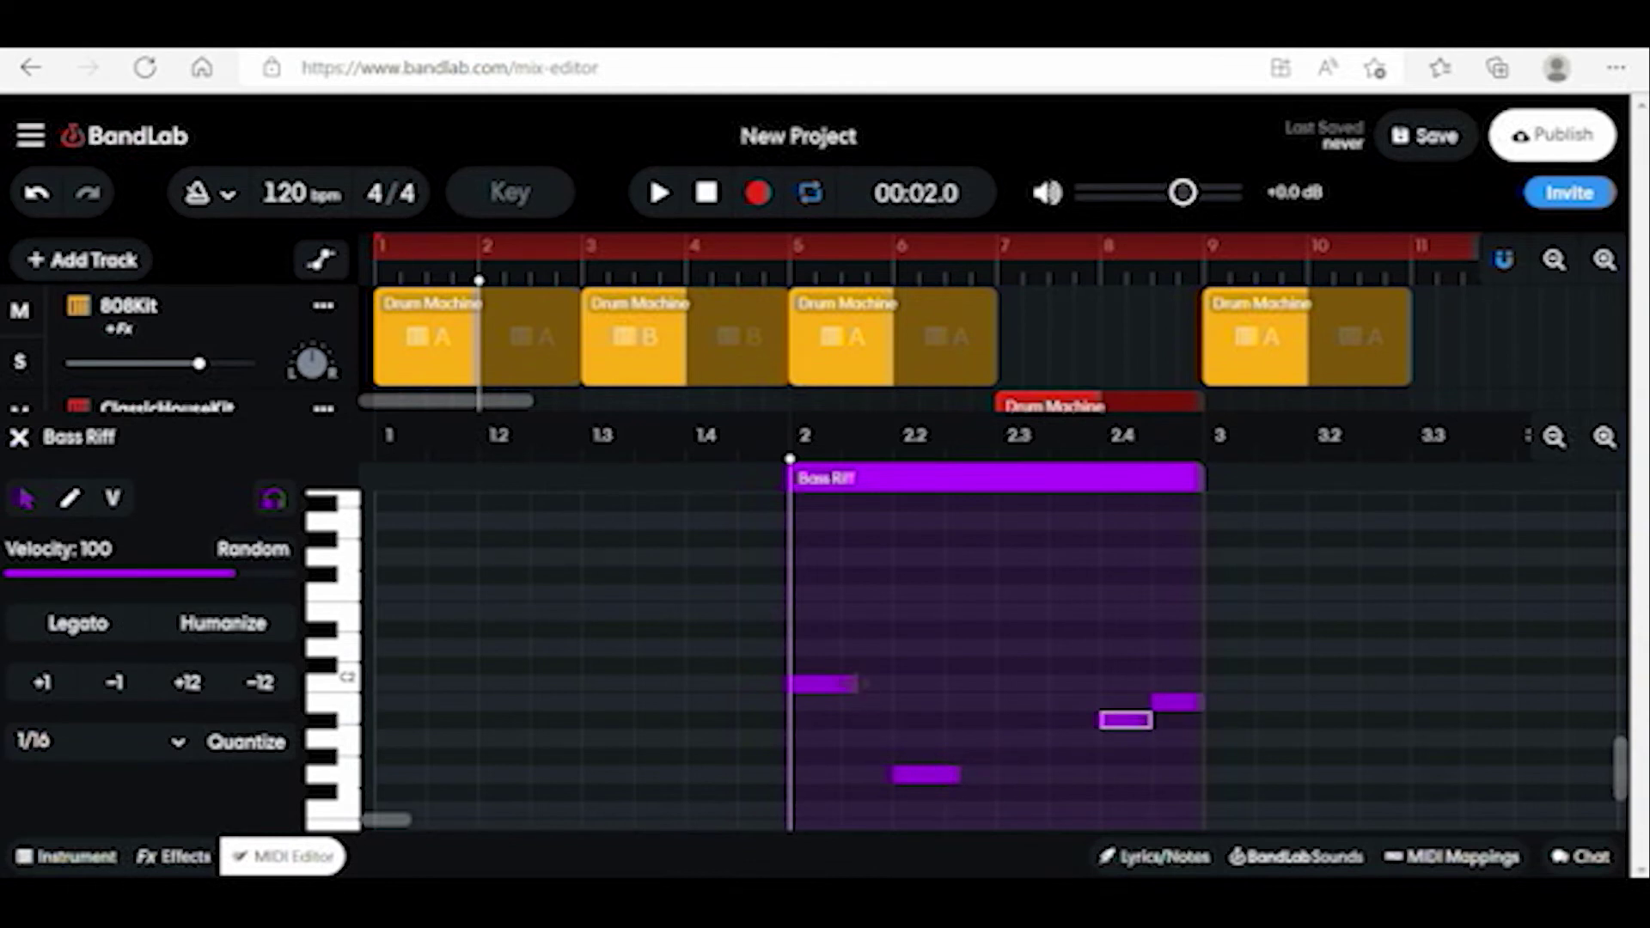
pyautogui.moveTo(856, 684); pyautogui.dragTo(876, 684)
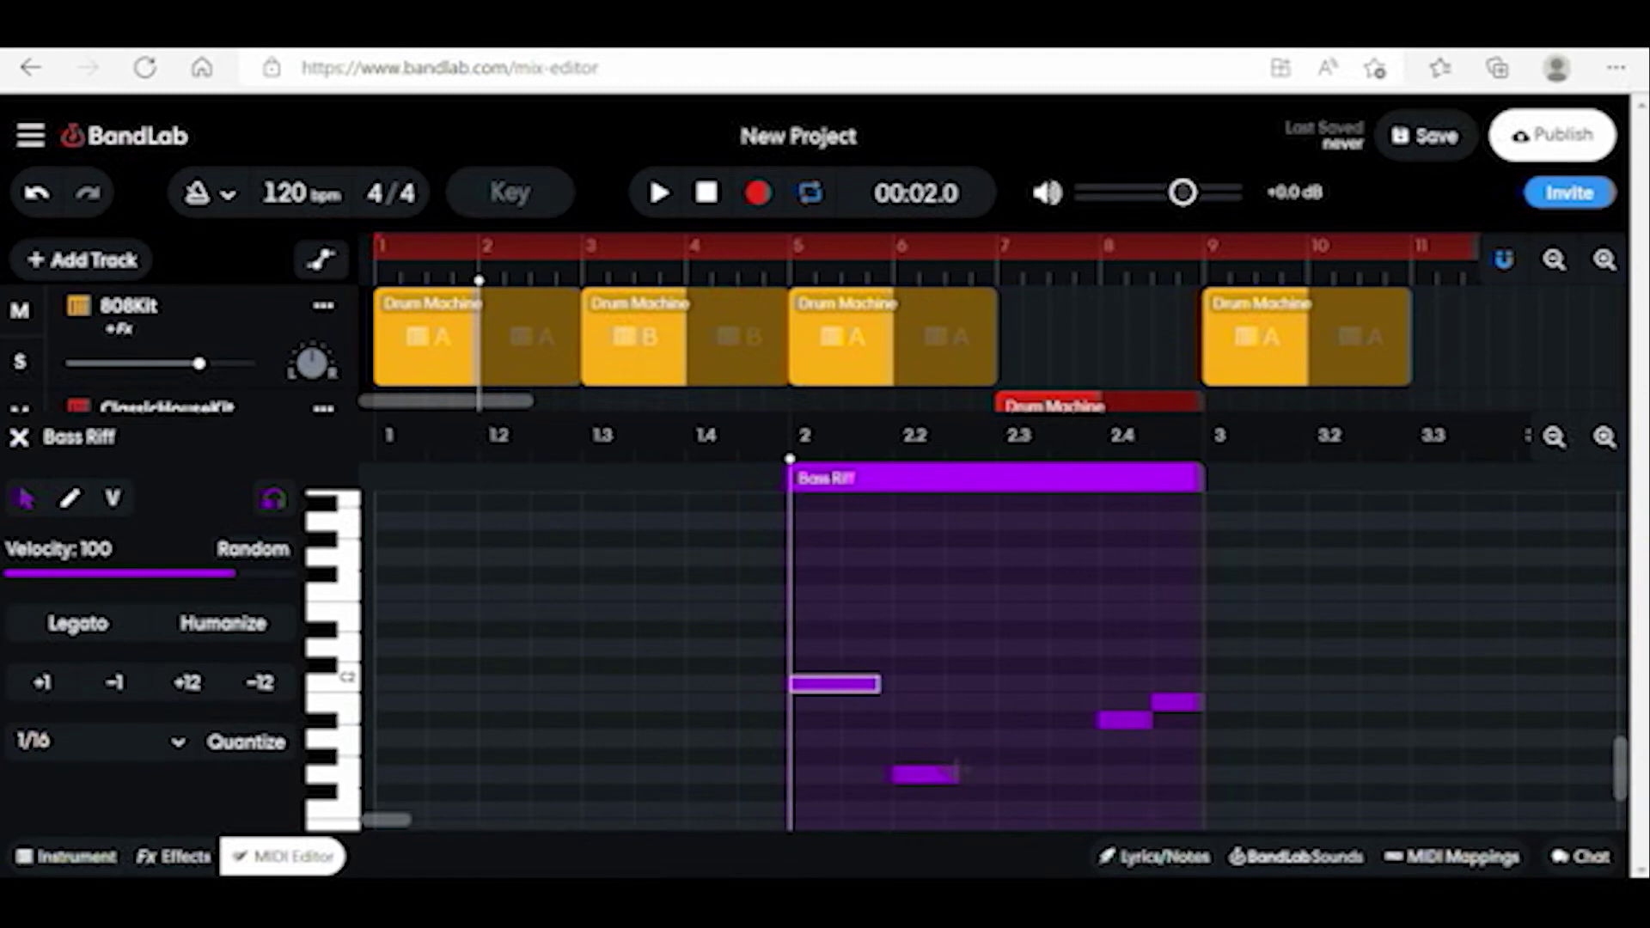
pyautogui.moveTo(956, 770); pyautogui.dragTo(985, 774)
pyautogui.moveTo(947, 490); pyautogui.dragTo(919, 484)
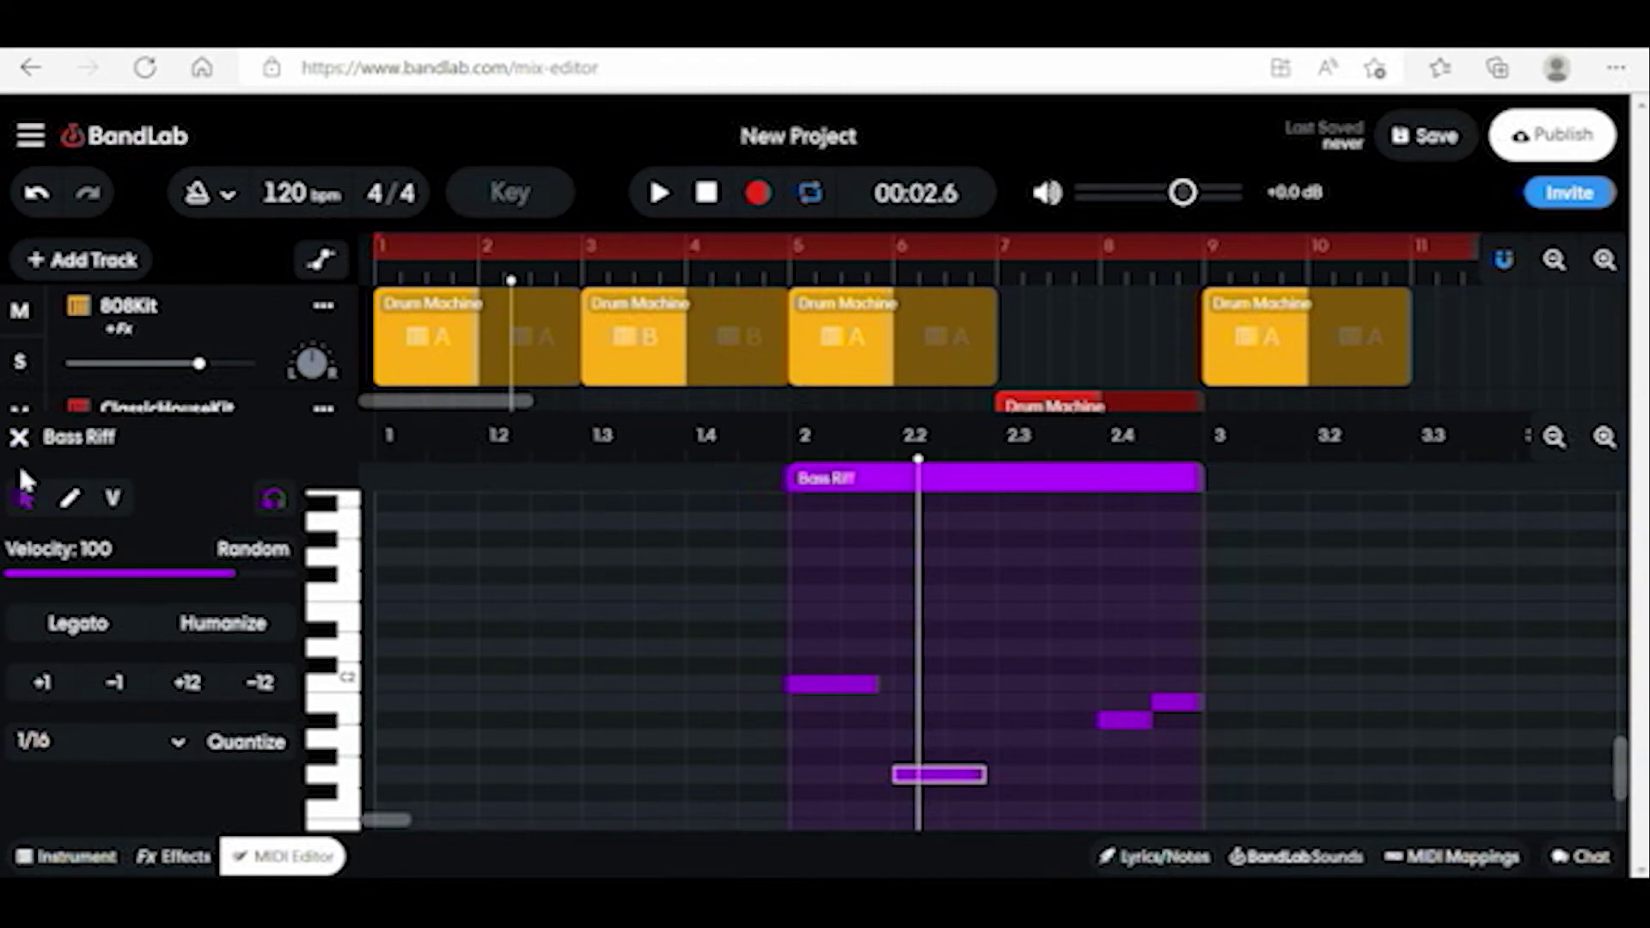
# - Move the Bass Riff clip to bar 1 and play the song twice from the start
pyautogui.click(20, 441)
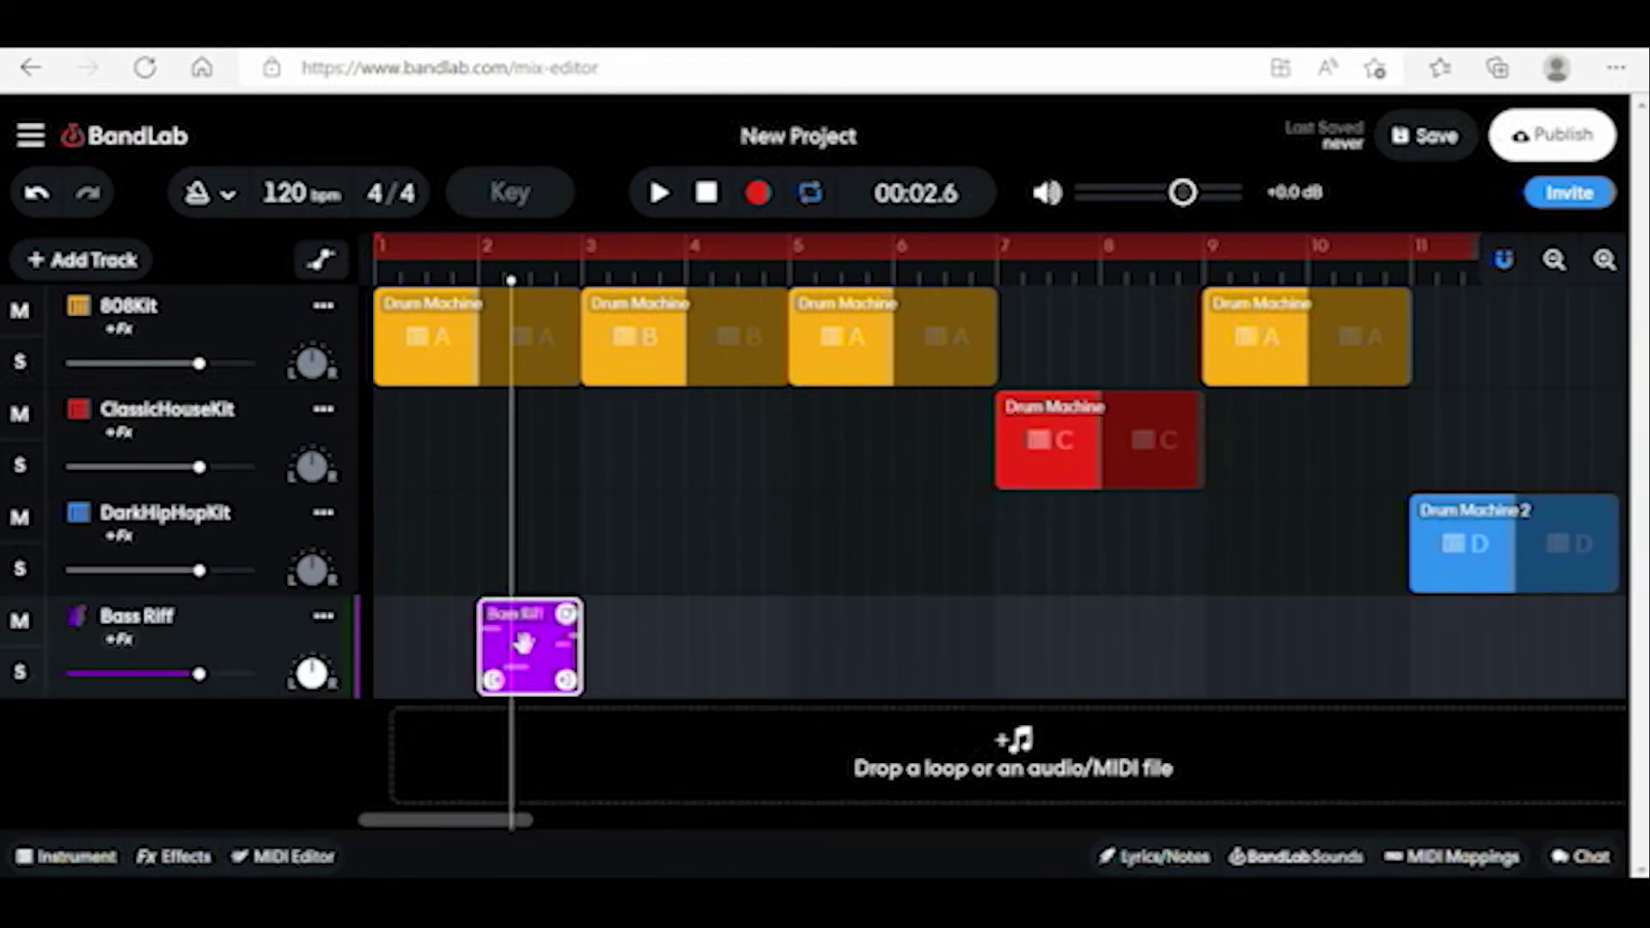
pyautogui.moveTo(543, 641); pyautogui.dragTo(427, 632)
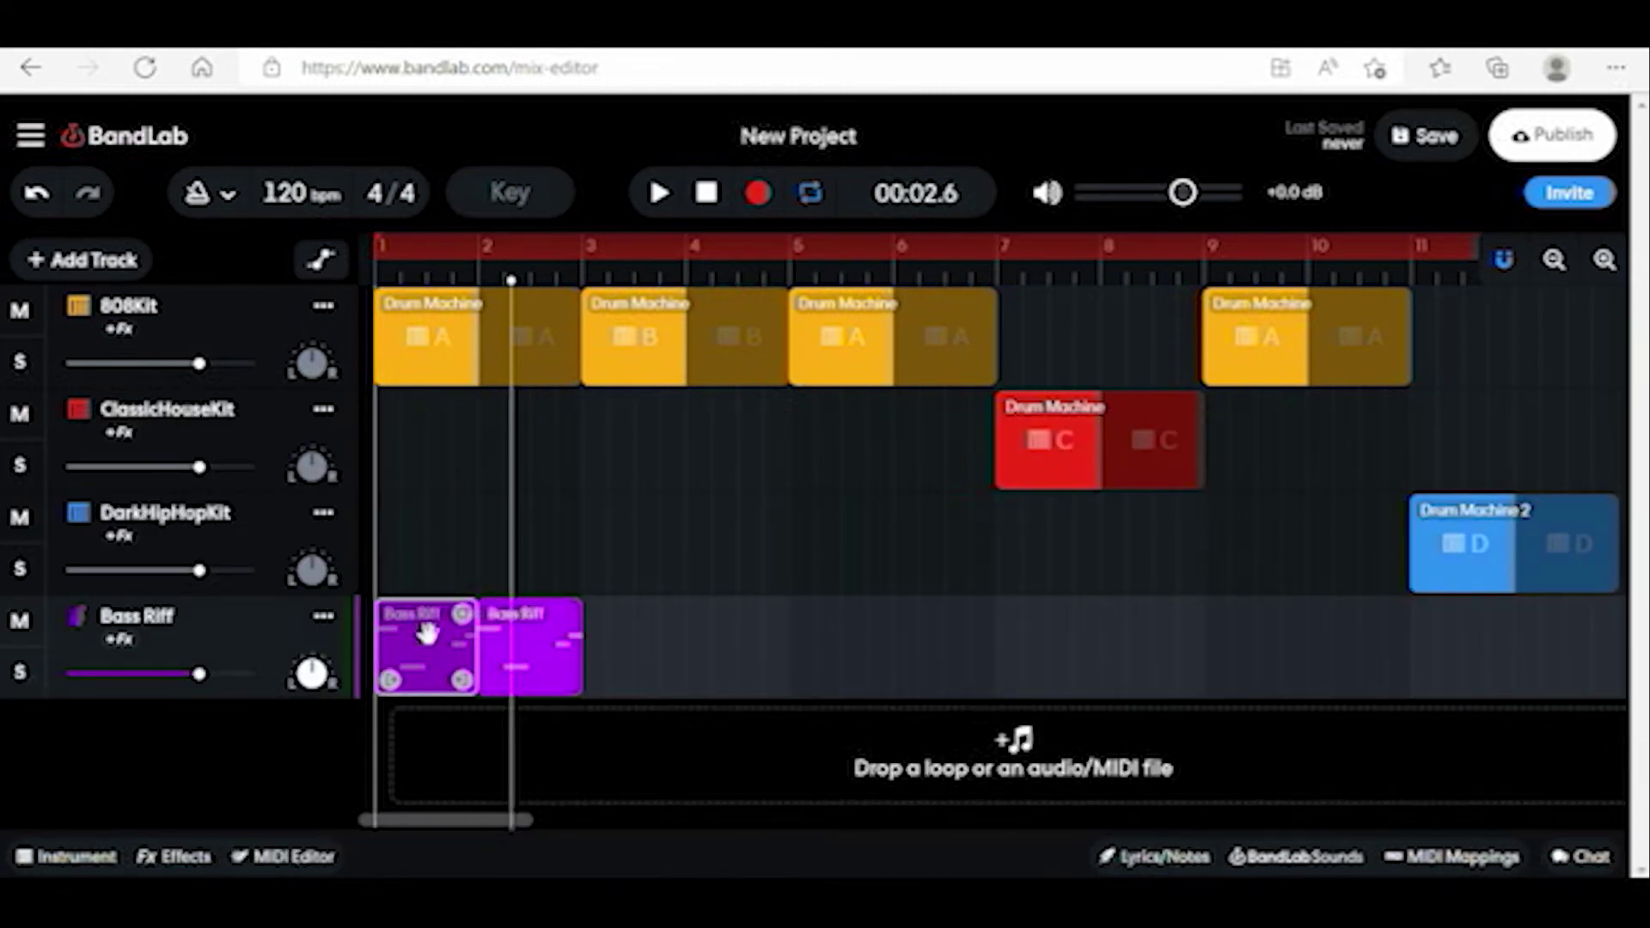
pyautogui.click(707, 193)
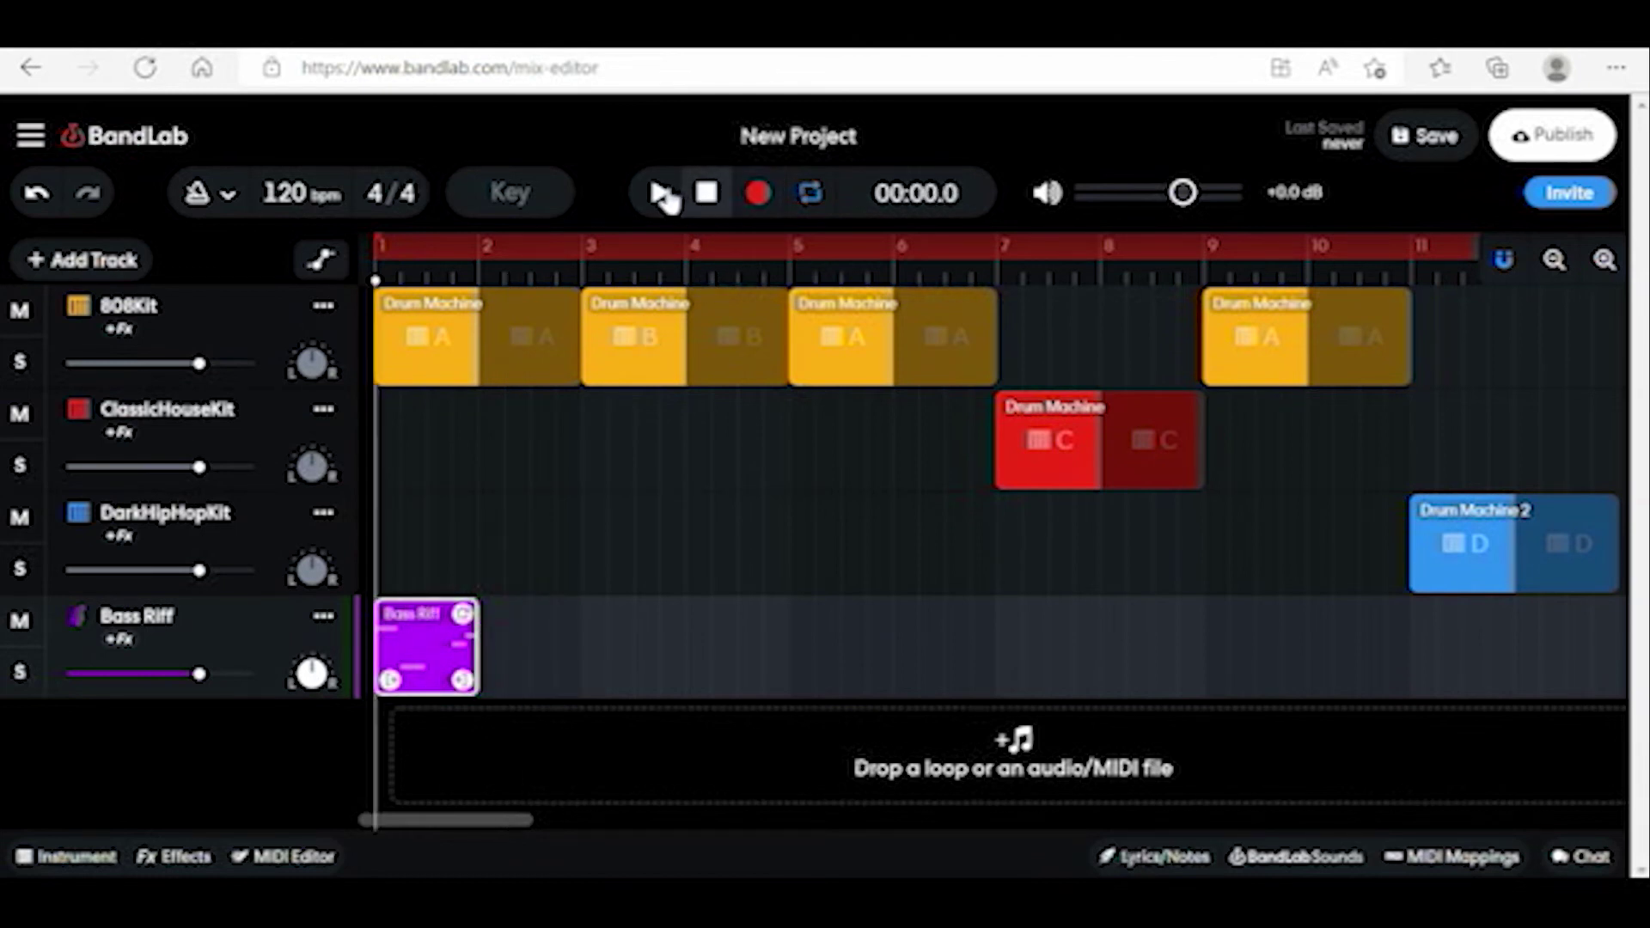
pyautogui.click(661, 193)
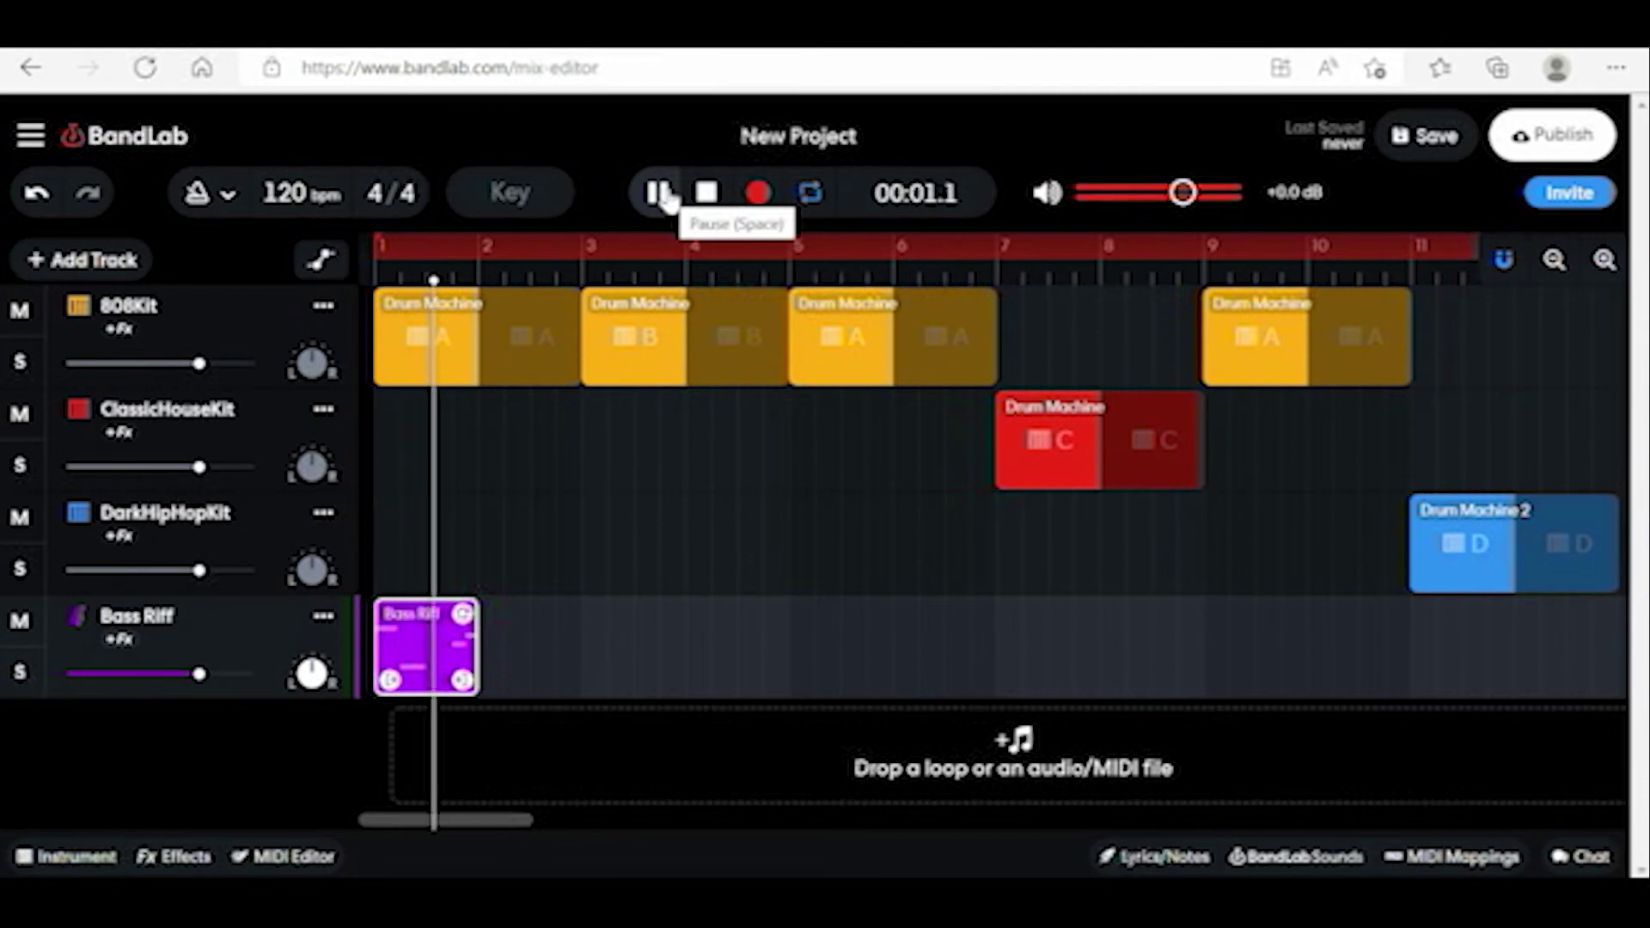
pyautogui.click(708, 194)
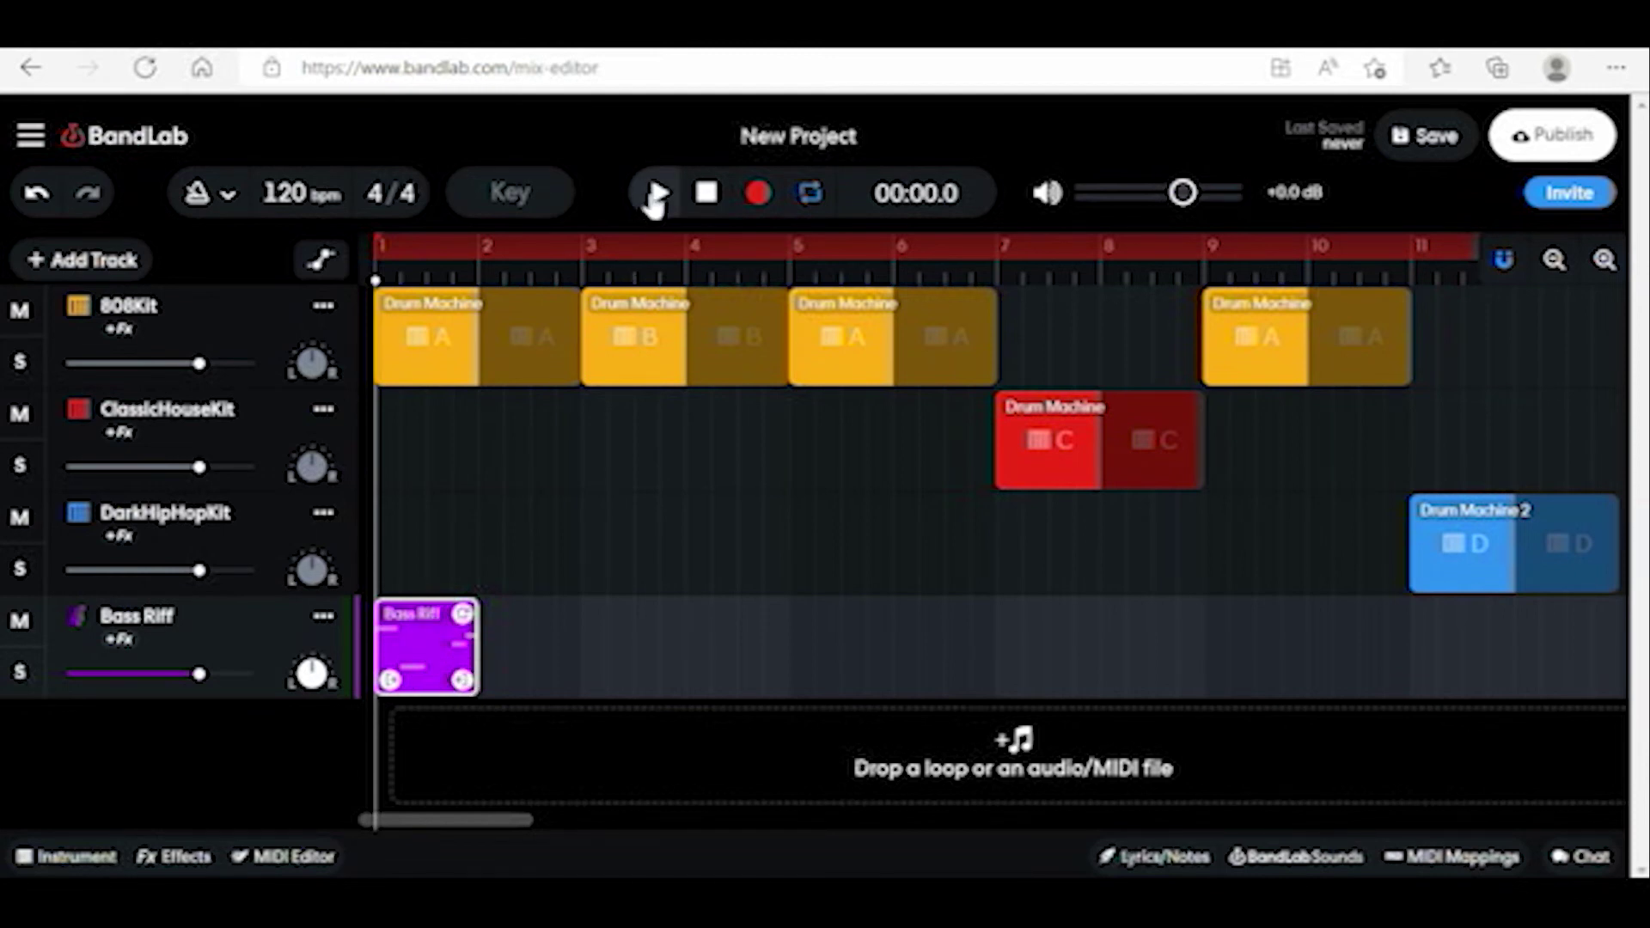
pyautogui.click(655, 193)
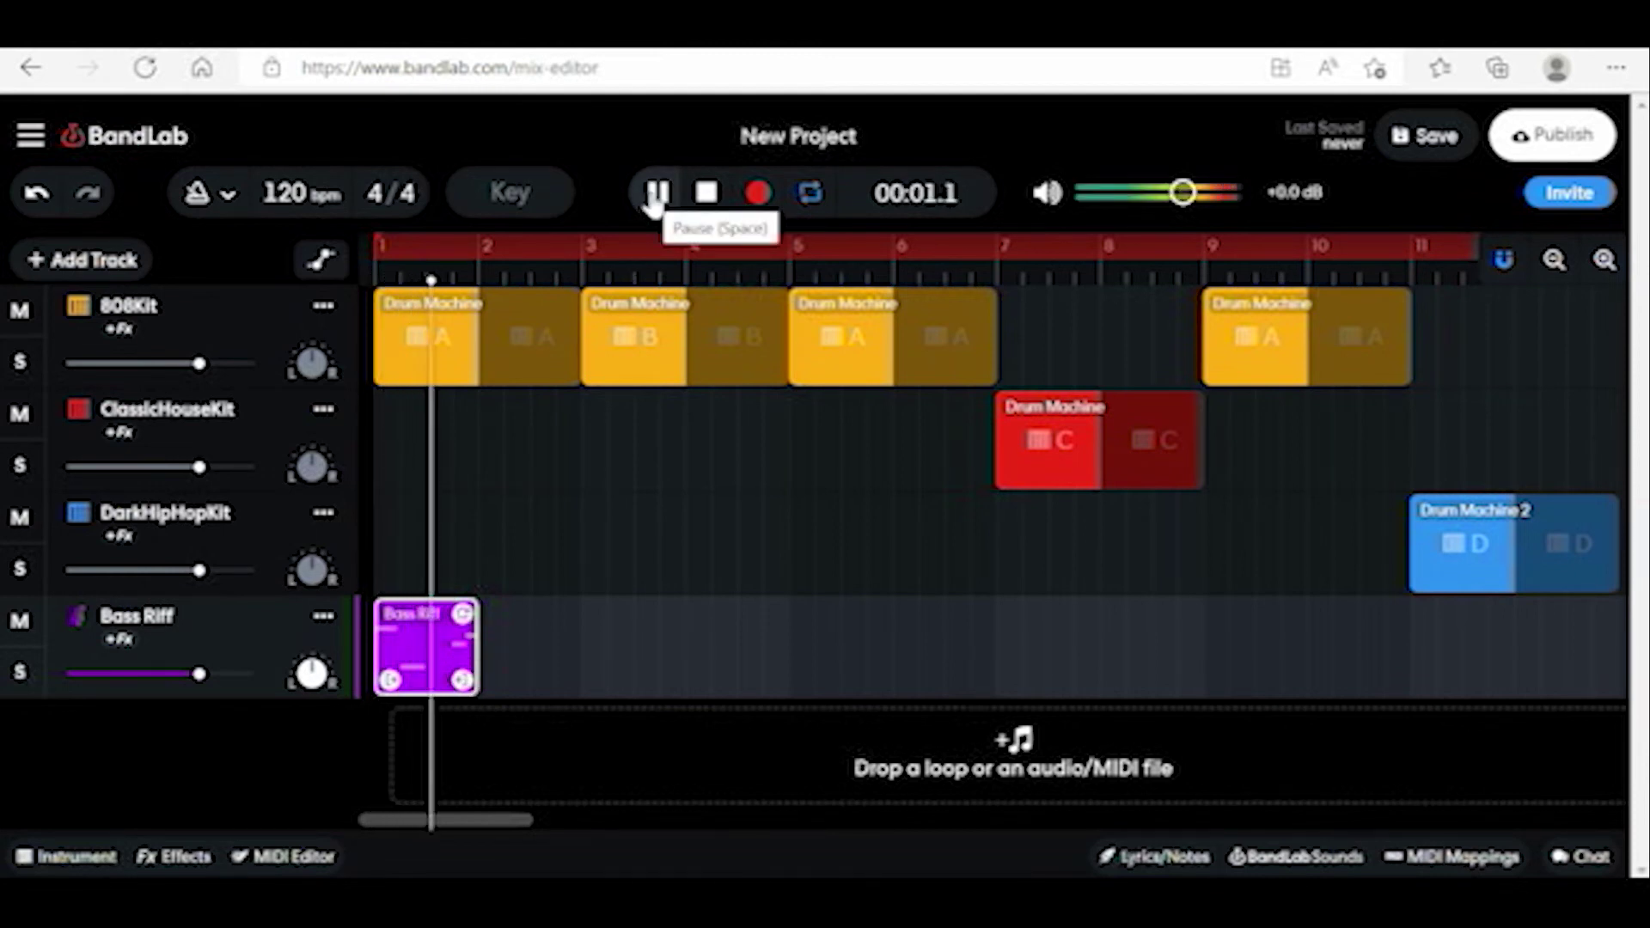
pyautogui.click(707, 194)
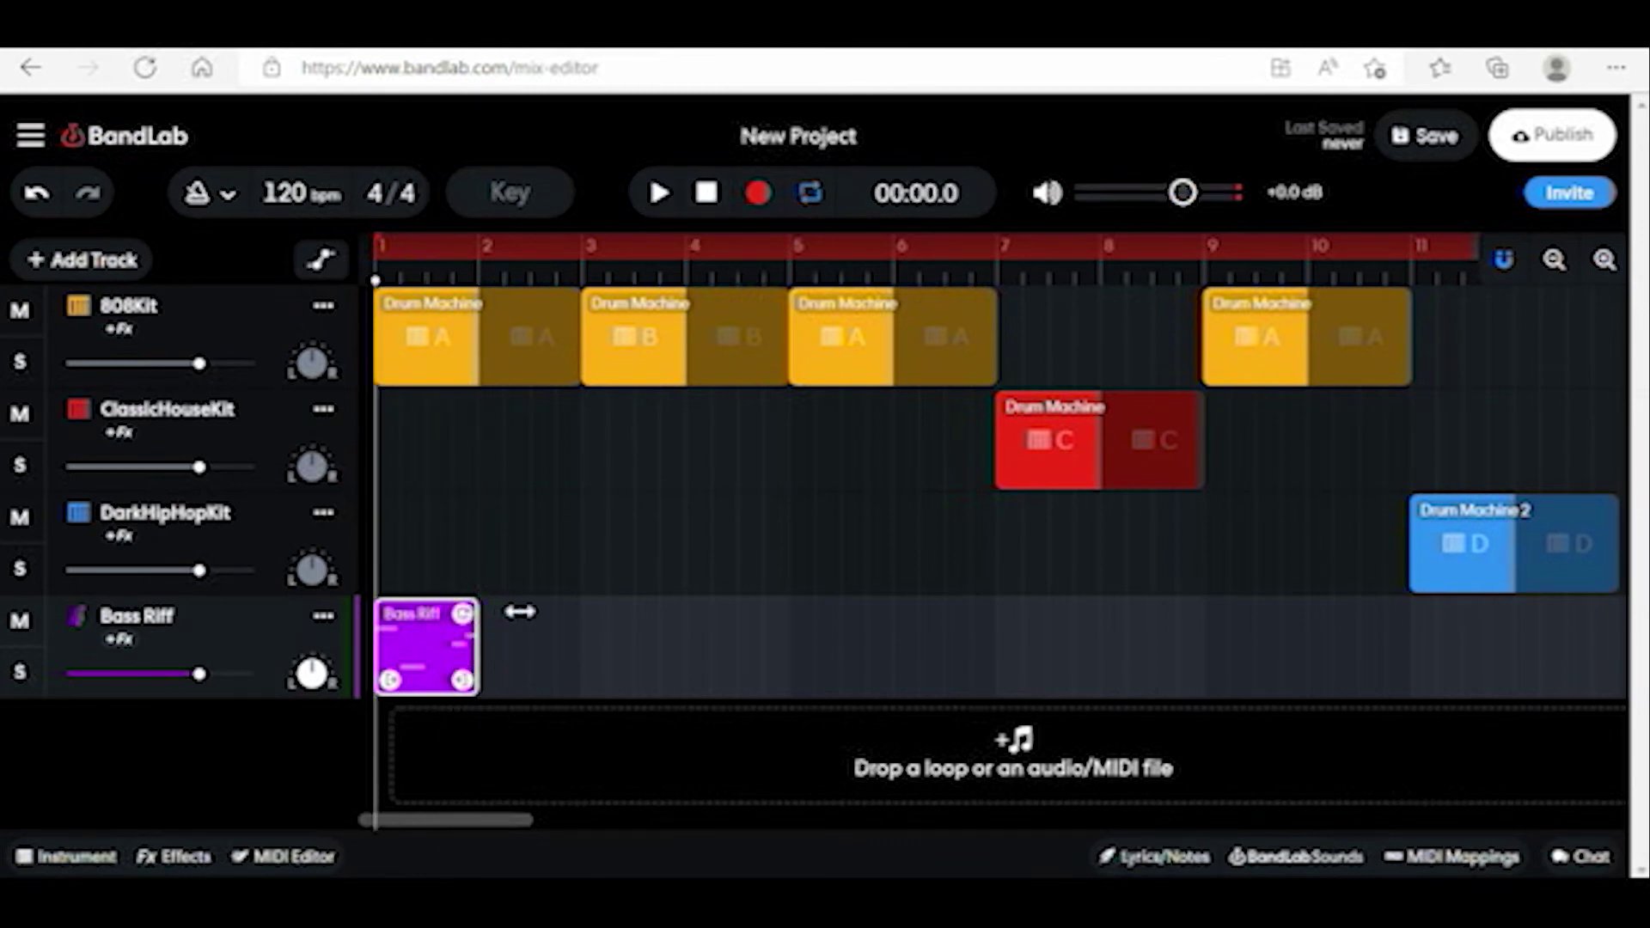
# - Loop the short Bass Riff clip out to bar 11 and play the song to check it
pyautogui.moveTo(519, 611); pyautogui.dragTo(1396, 616)
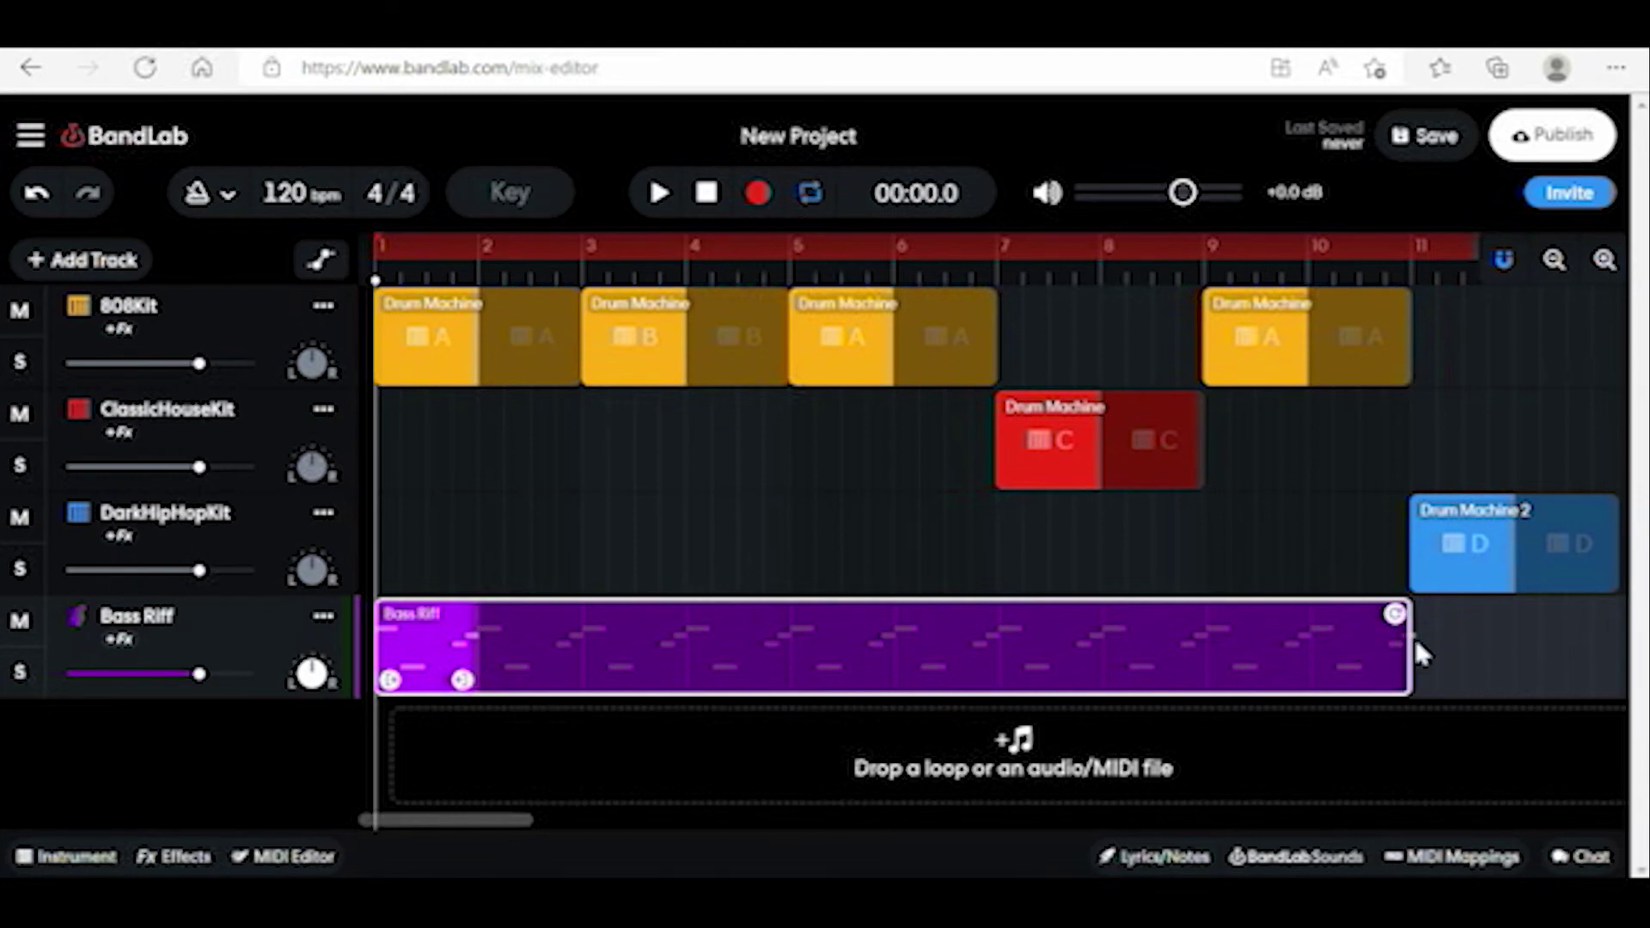
pyautogui.click(660, 198)
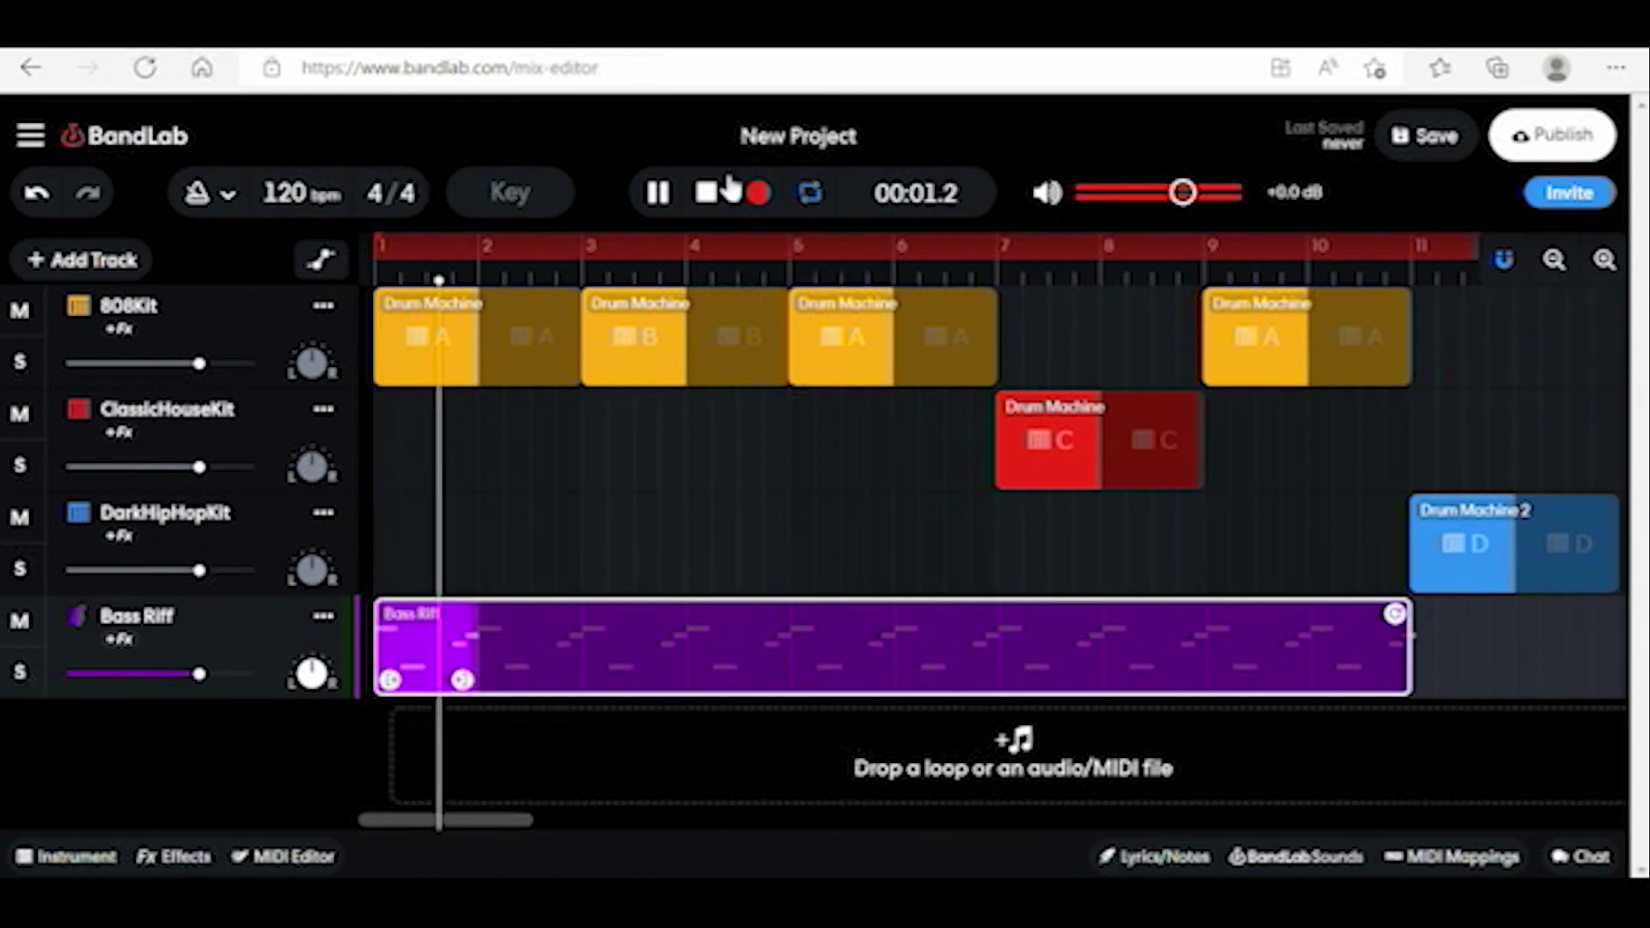
# - Stop playback, rename the project 'Drum Machine Demo - Year 9', and save it
pyautogui.click(708, 195)
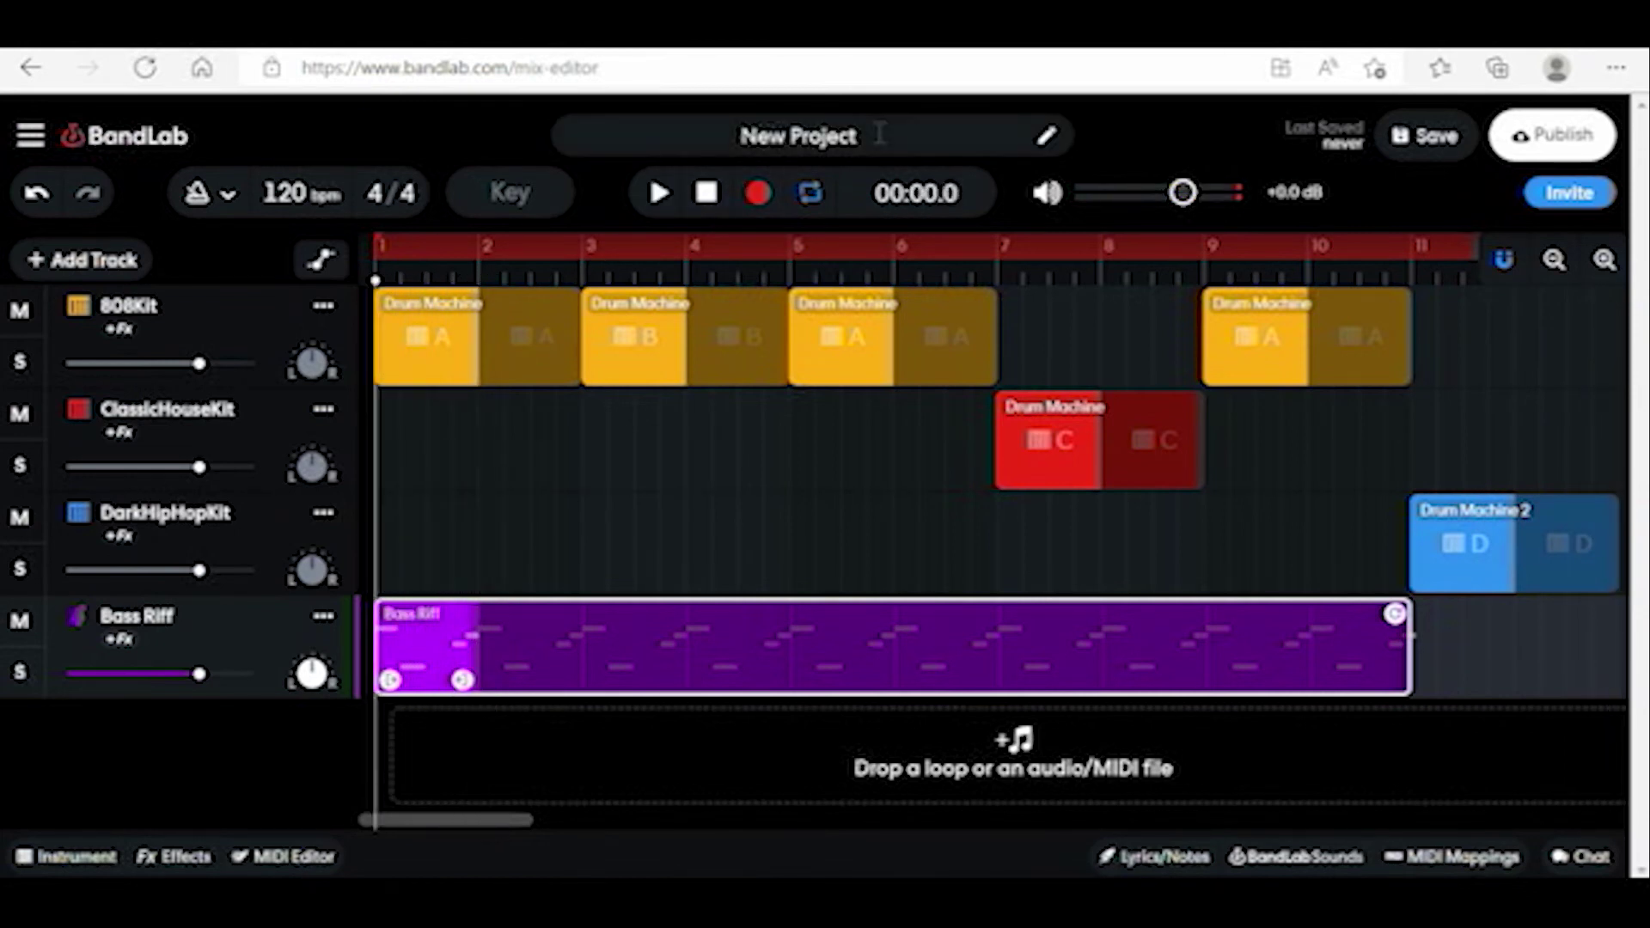
pyautogui.click(753, 119)
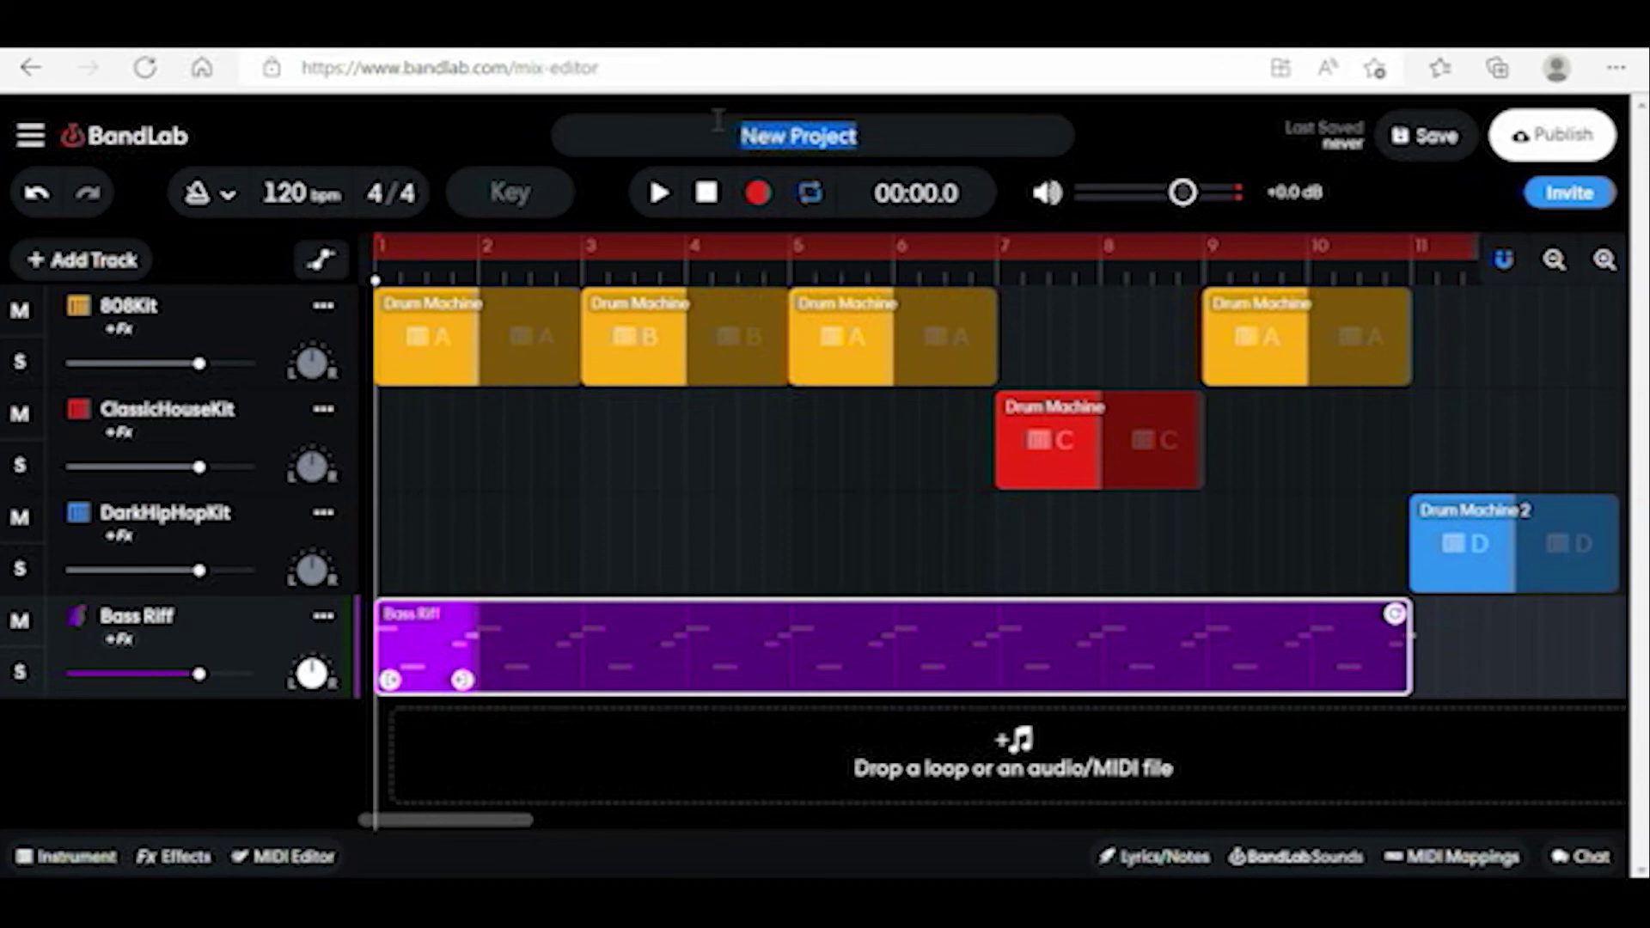
pyautogui.write('Drum')
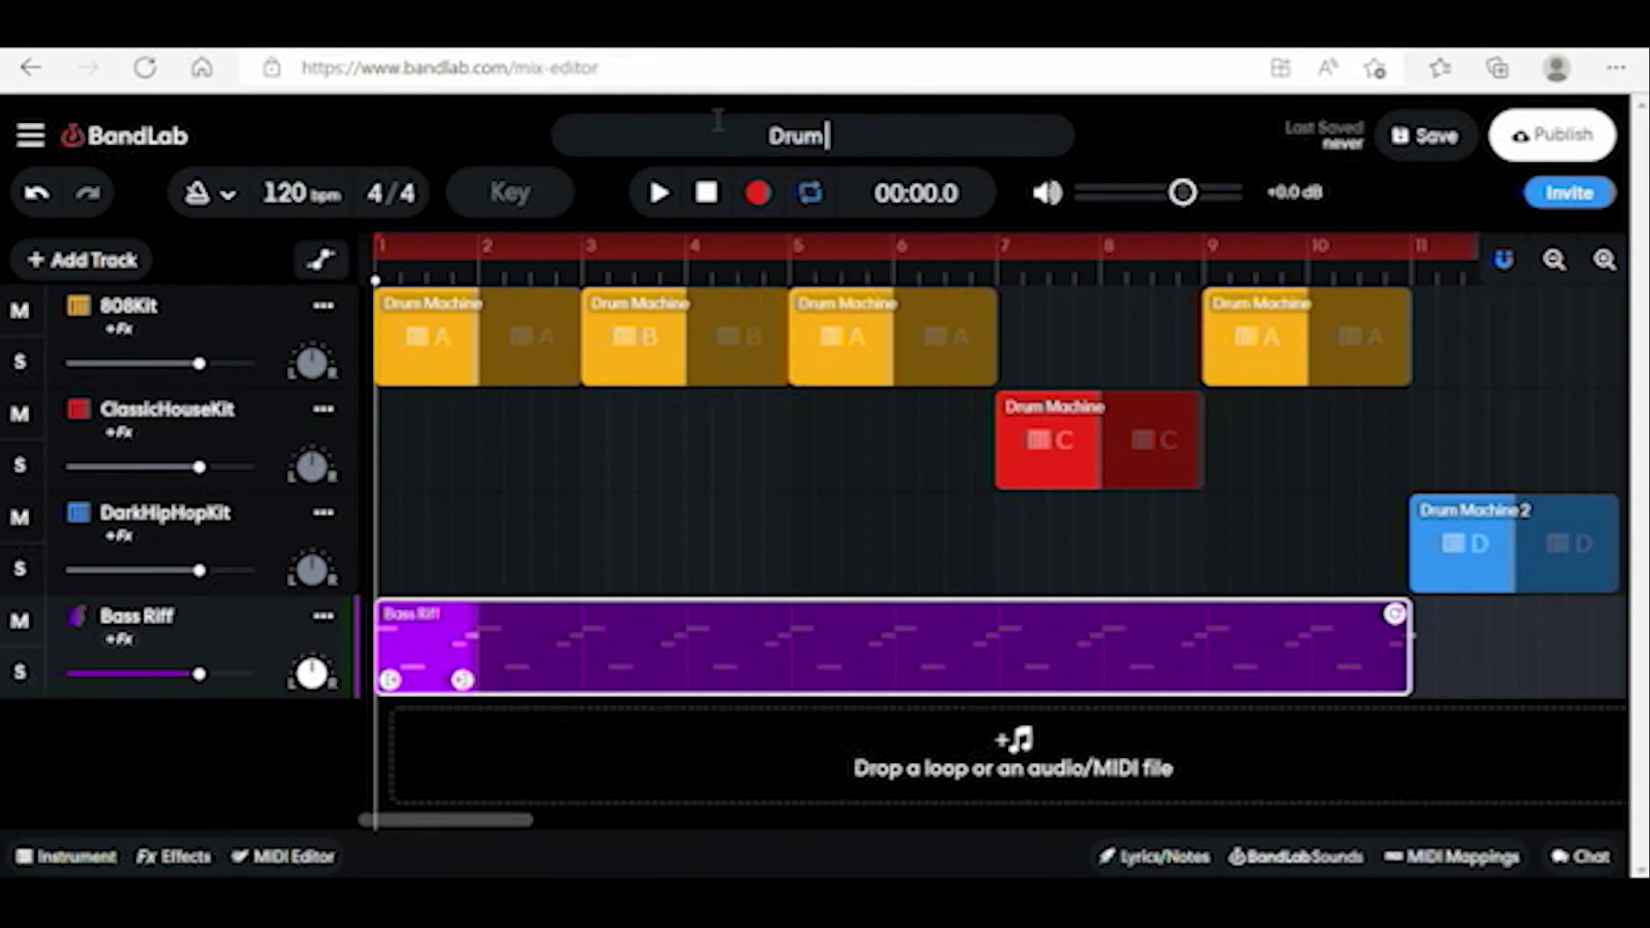
pyautogui.write('Machine Demo ')
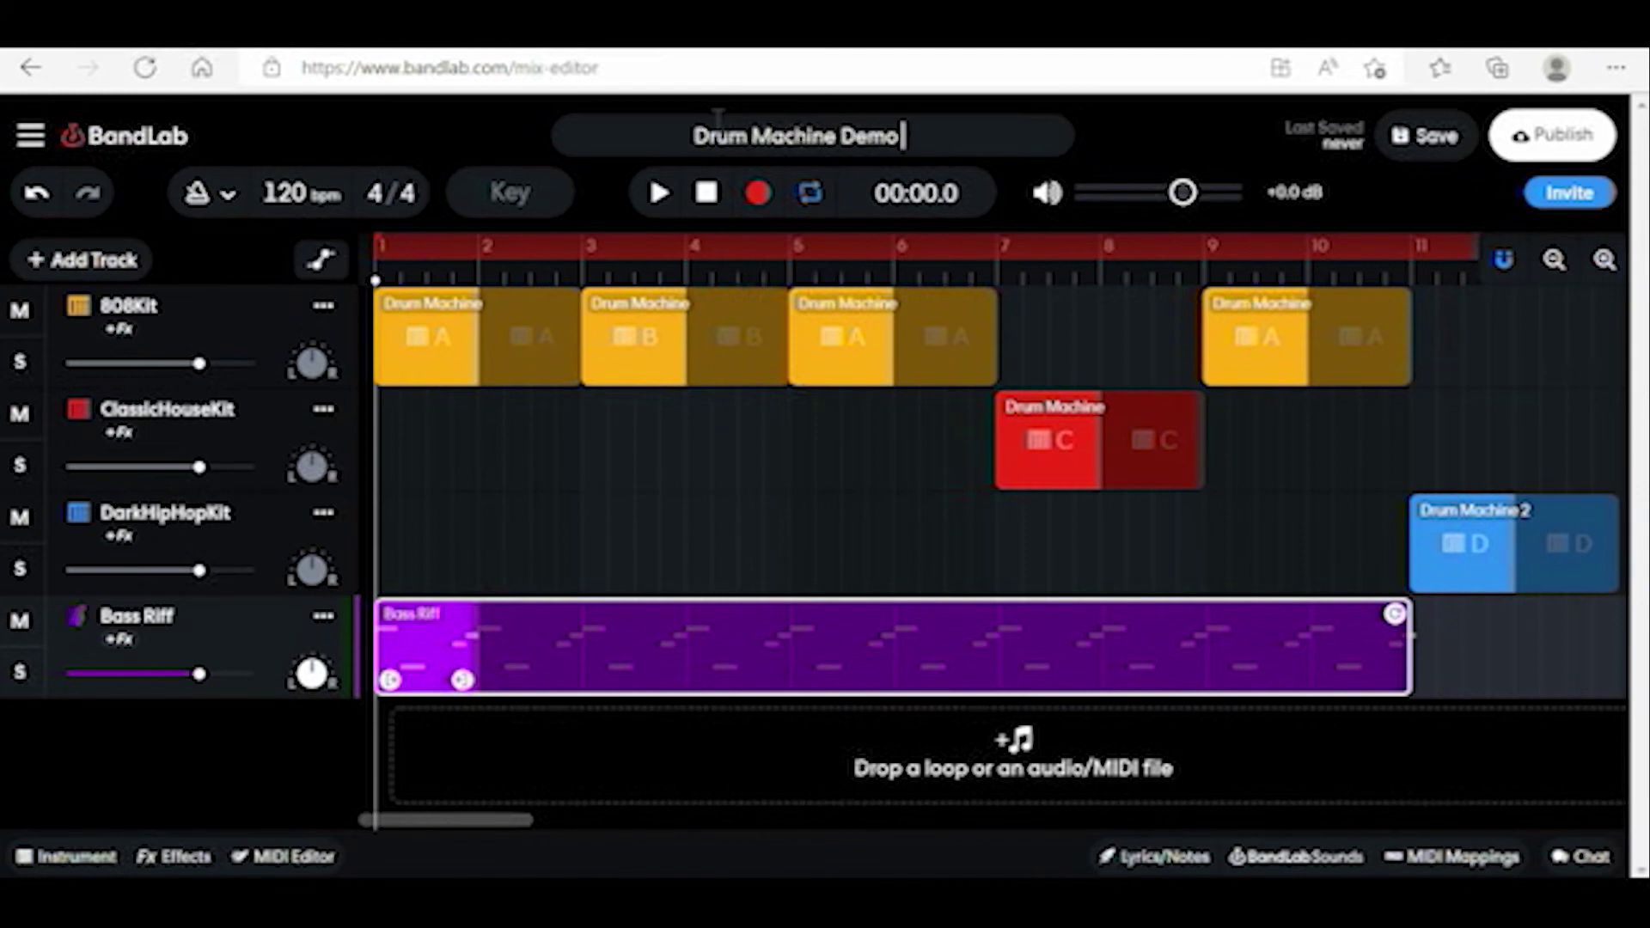
pyautogui.write('- Year 9')
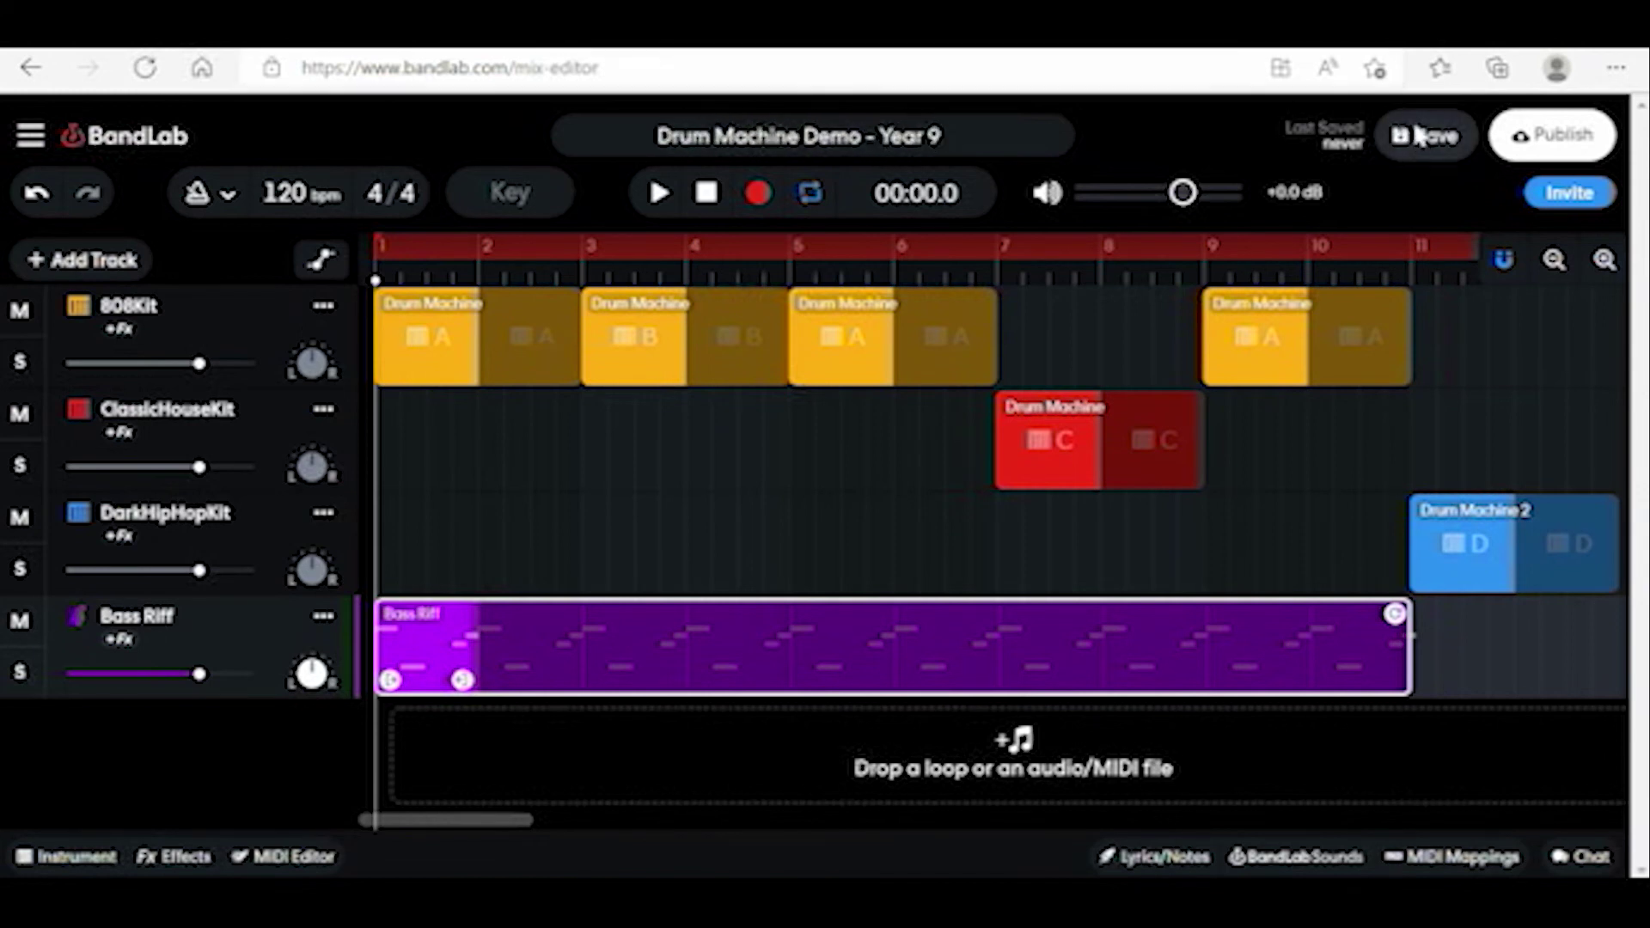
pyautogui.click(1415, 132)
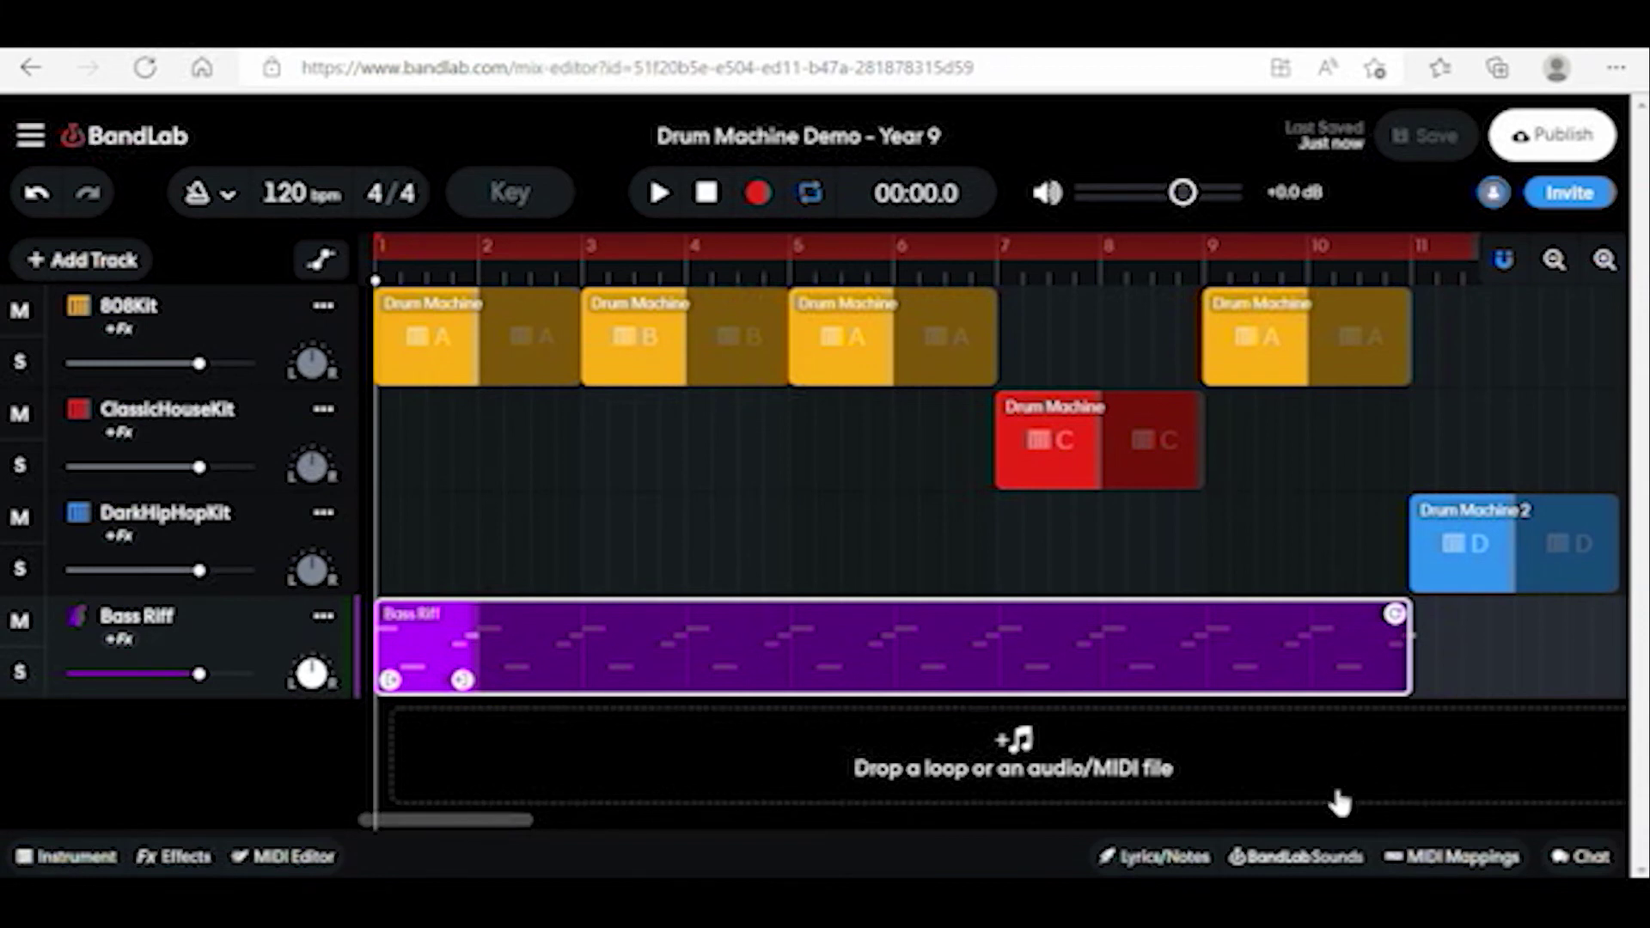
# - Browse the BandLab sounds library's one-shots filtered to the Fill category
pyautogui.click(1299, 857)
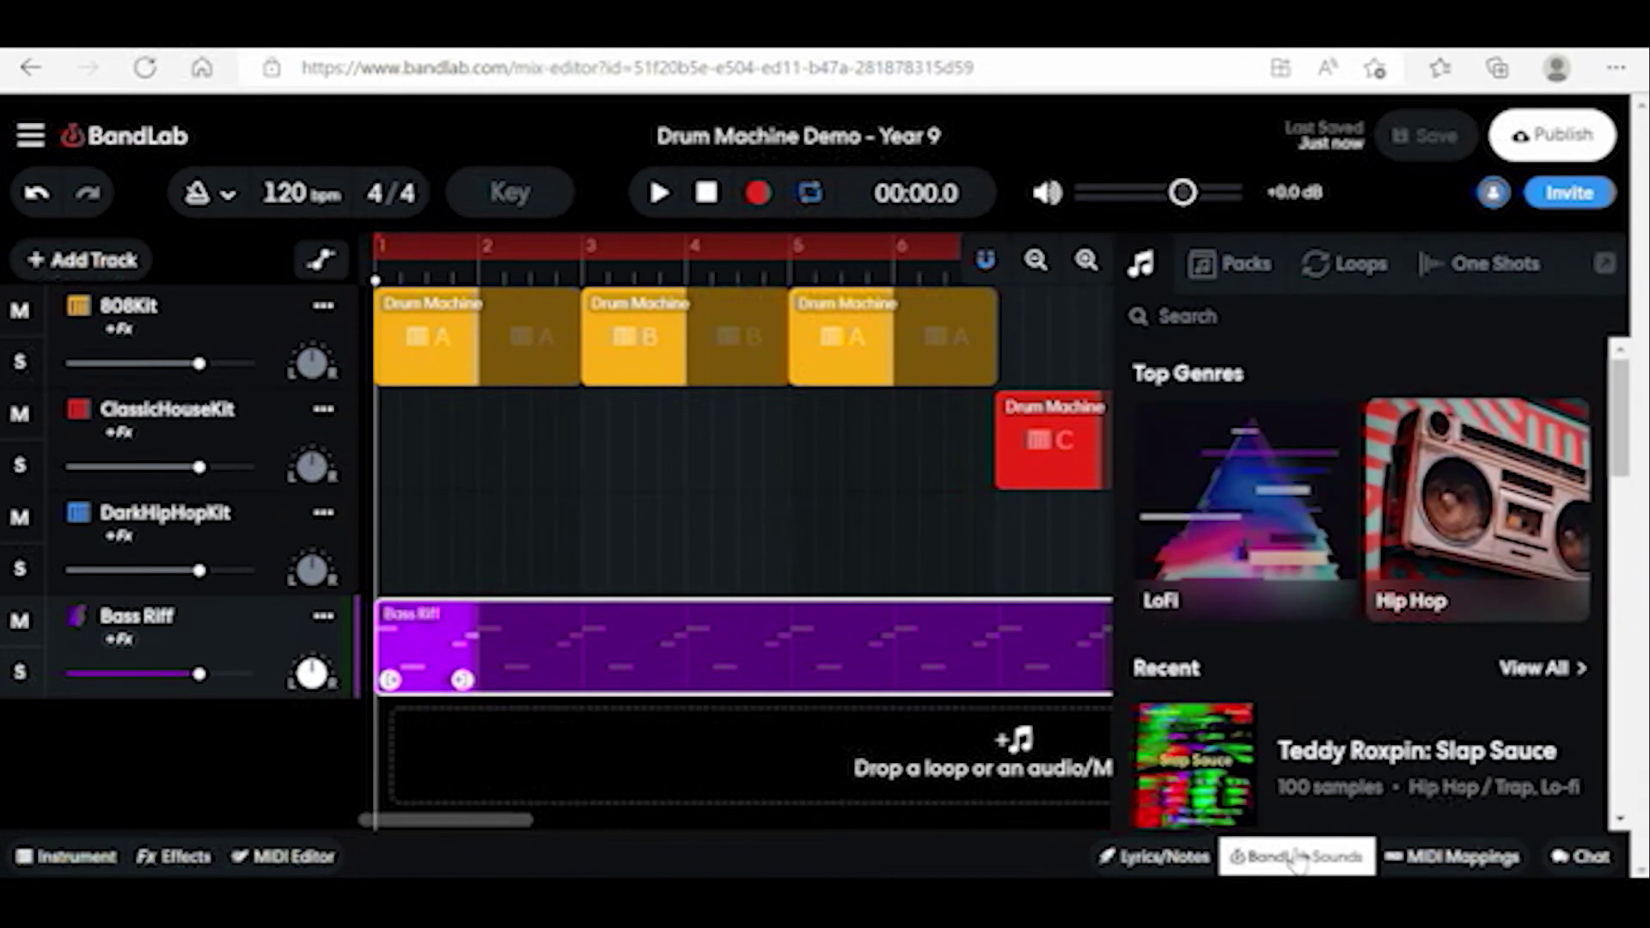
pyautogui.click(1463, 266)
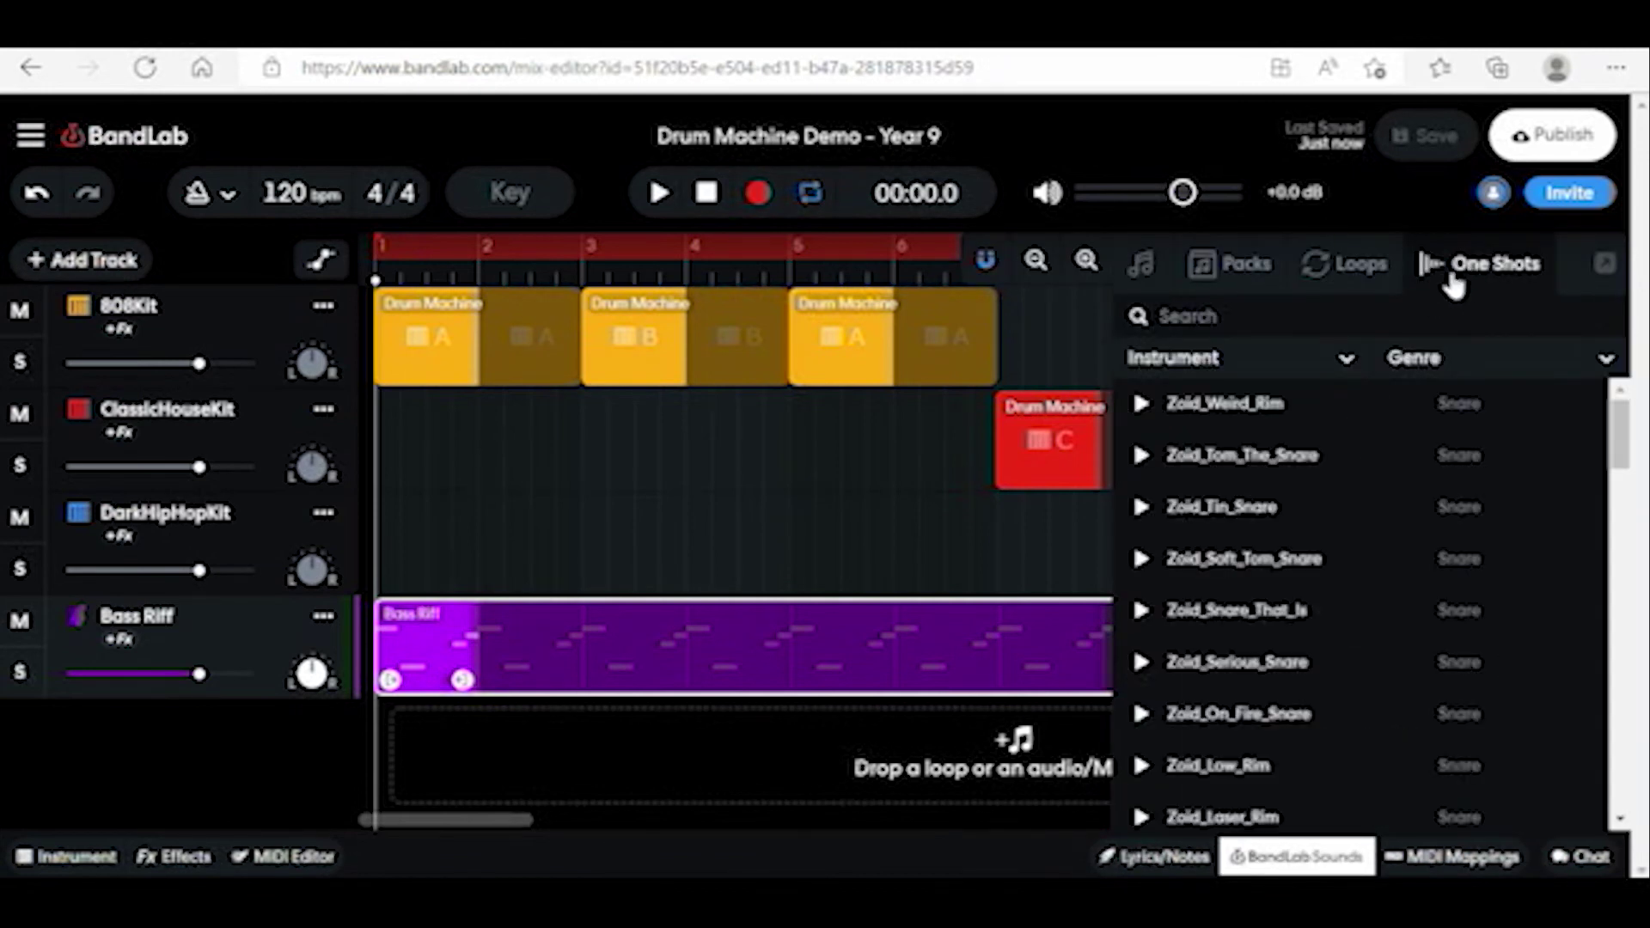
pyautogui.click(1349, 360)
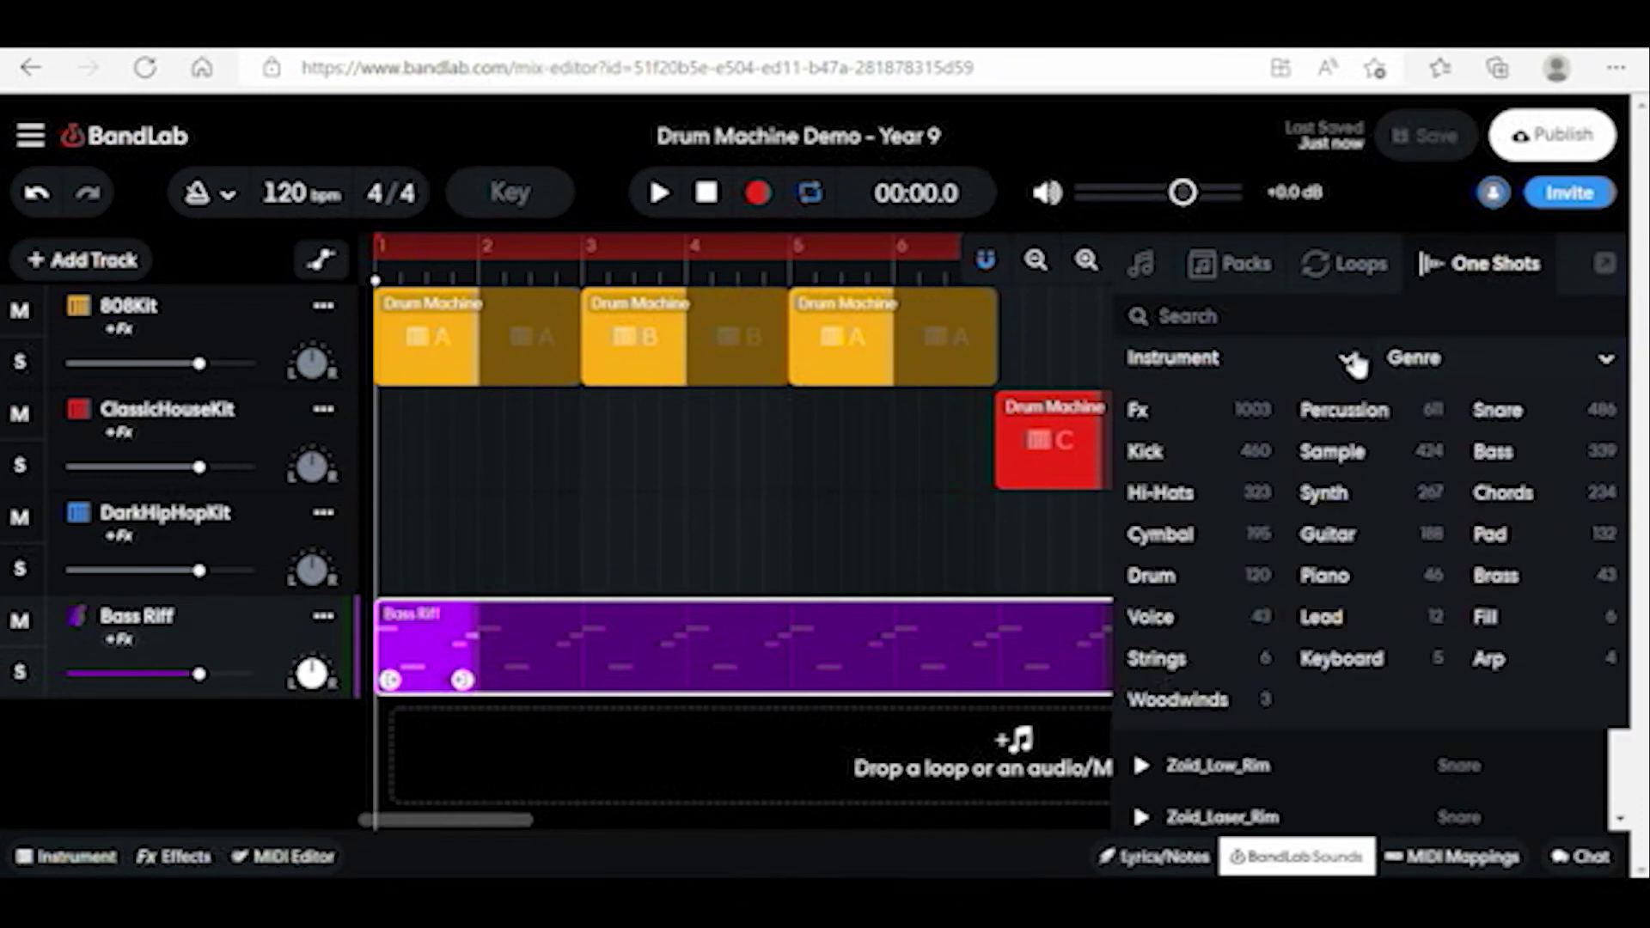
pyautogui.click(1486, 619)
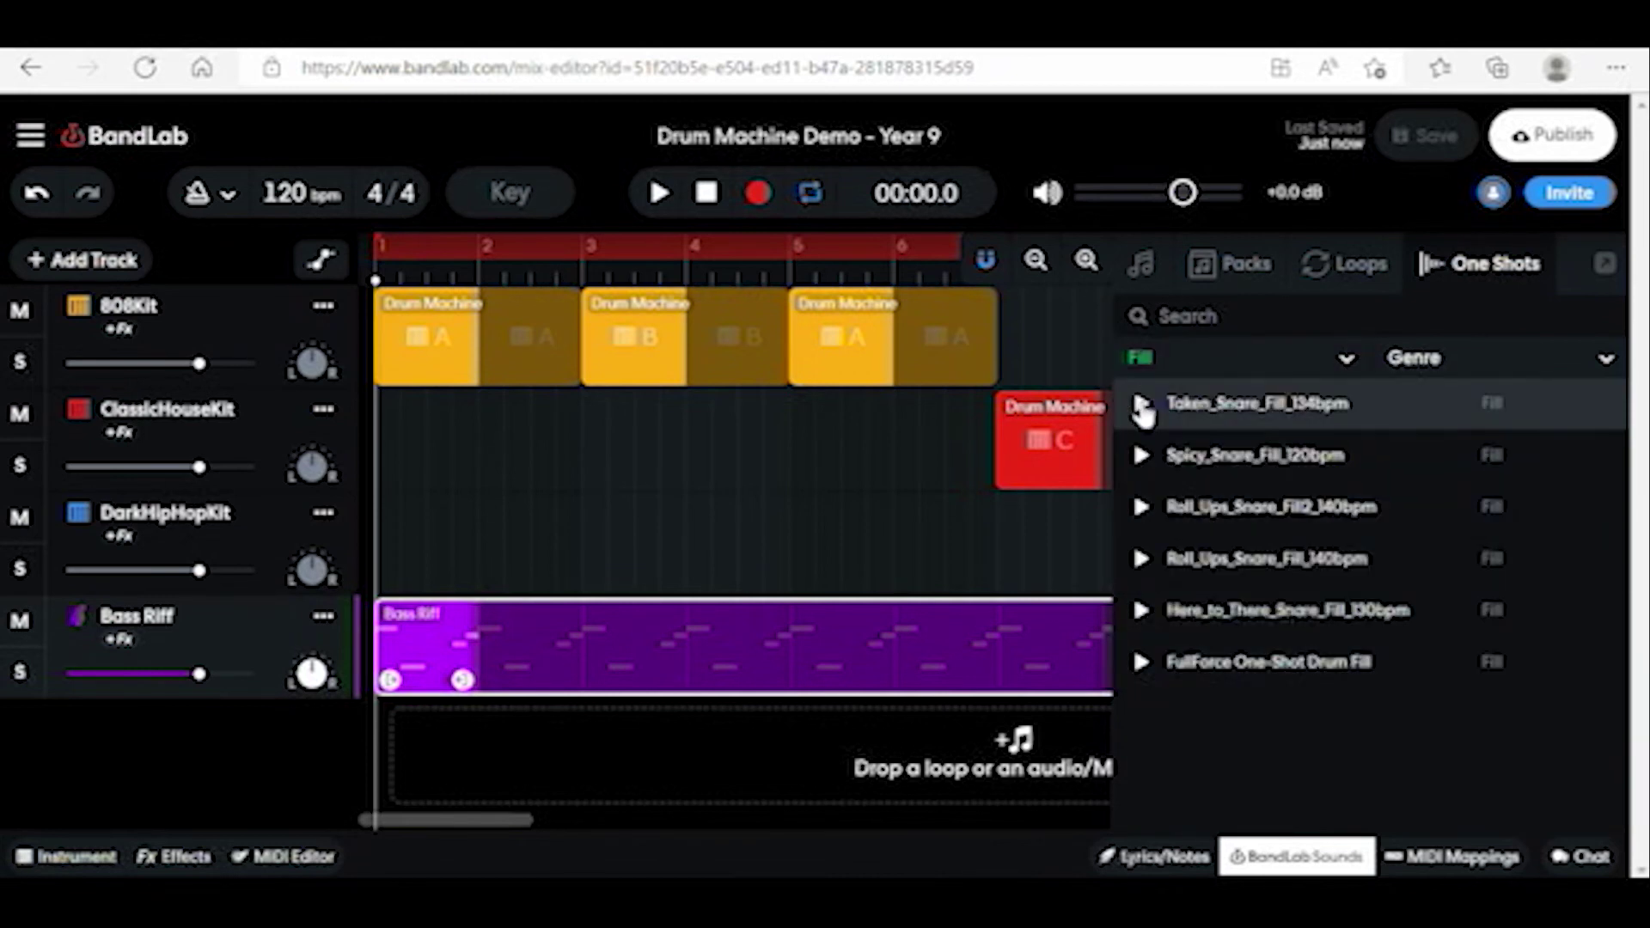
# - Preview the Taken, Spicy, Roll Ups and Here to There snare fills, then FullForce Drum Fill twice
pyautogui.click(1143, 406)
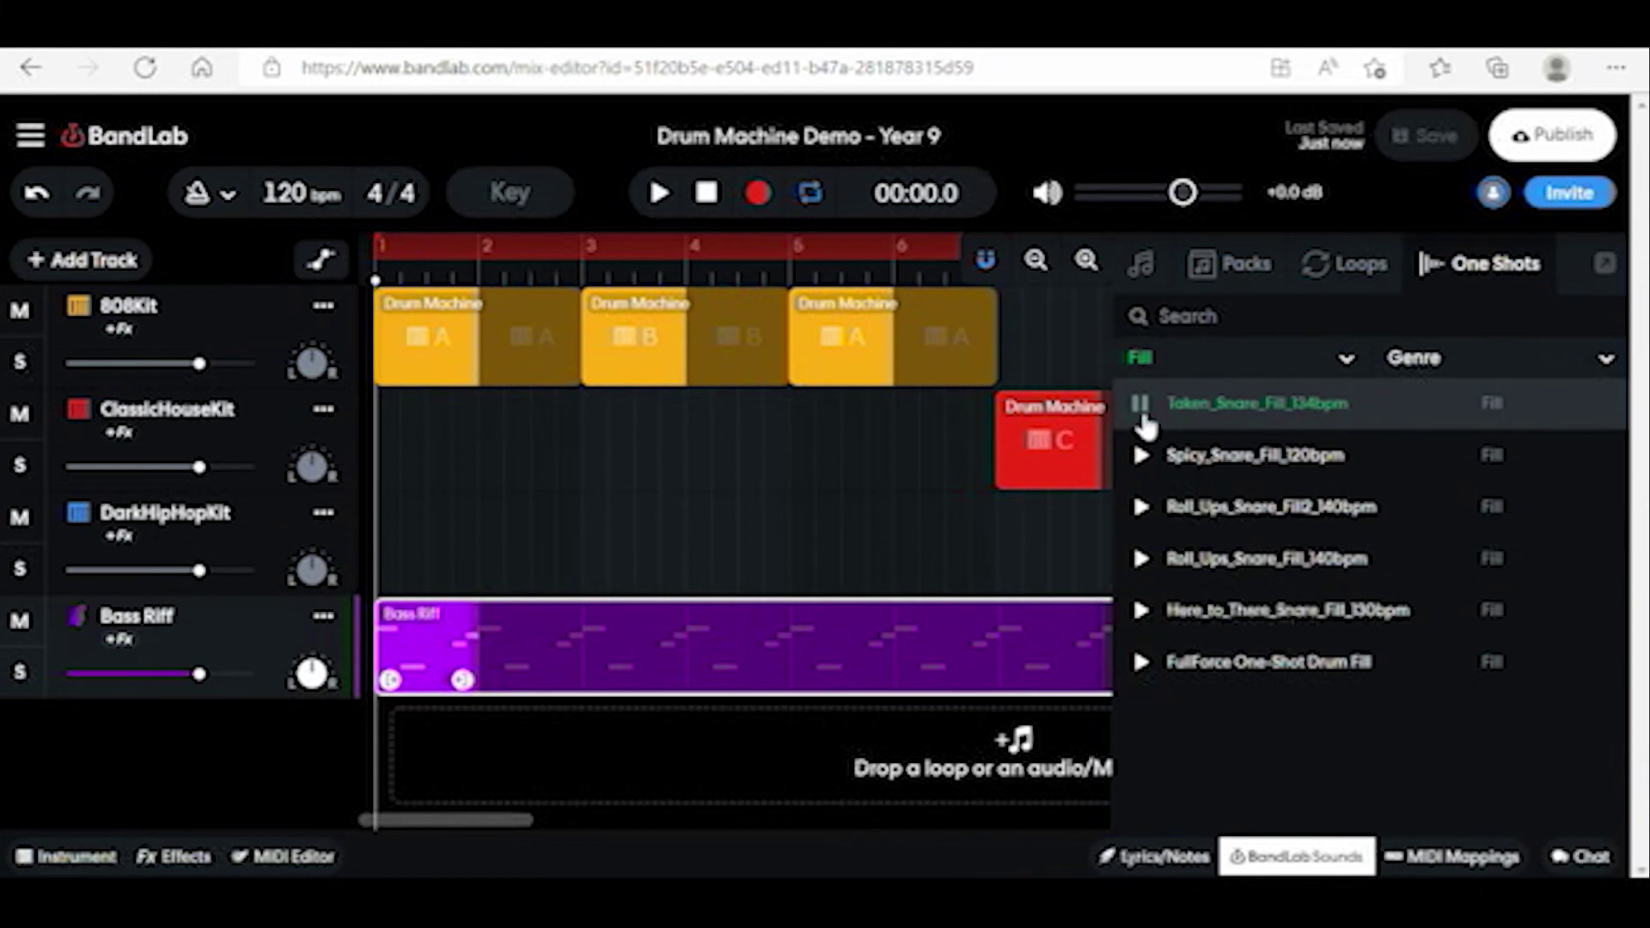
pyautogui.click(1142, 458)
pyautogui.click(1143, 507)
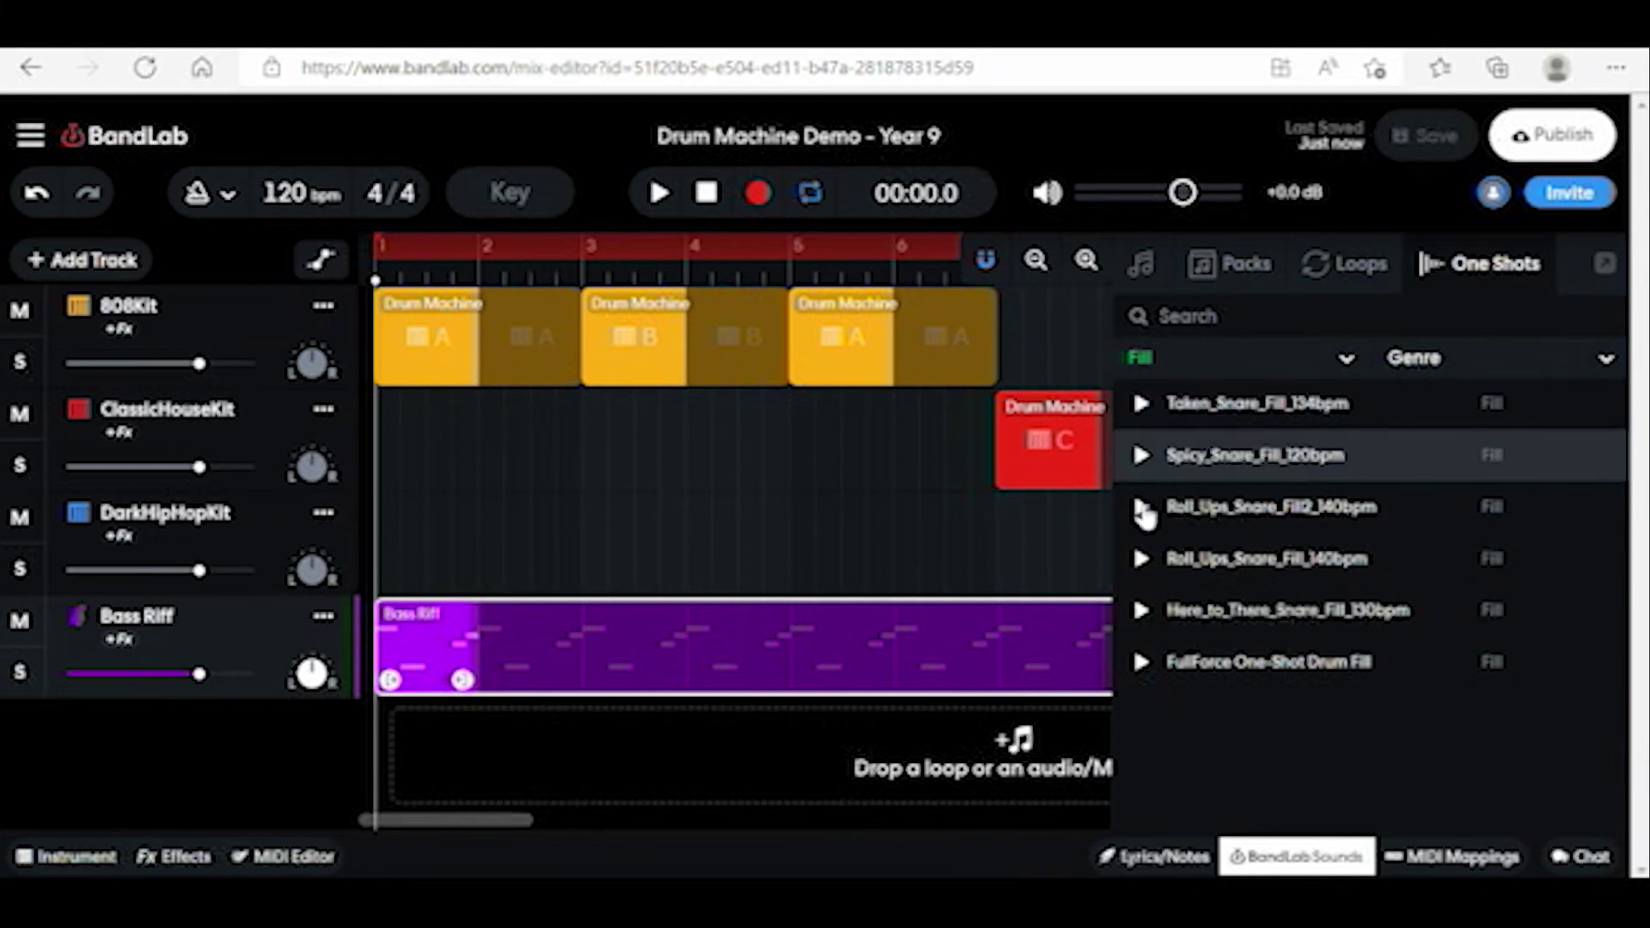
pyautogui.click(1143, 558)
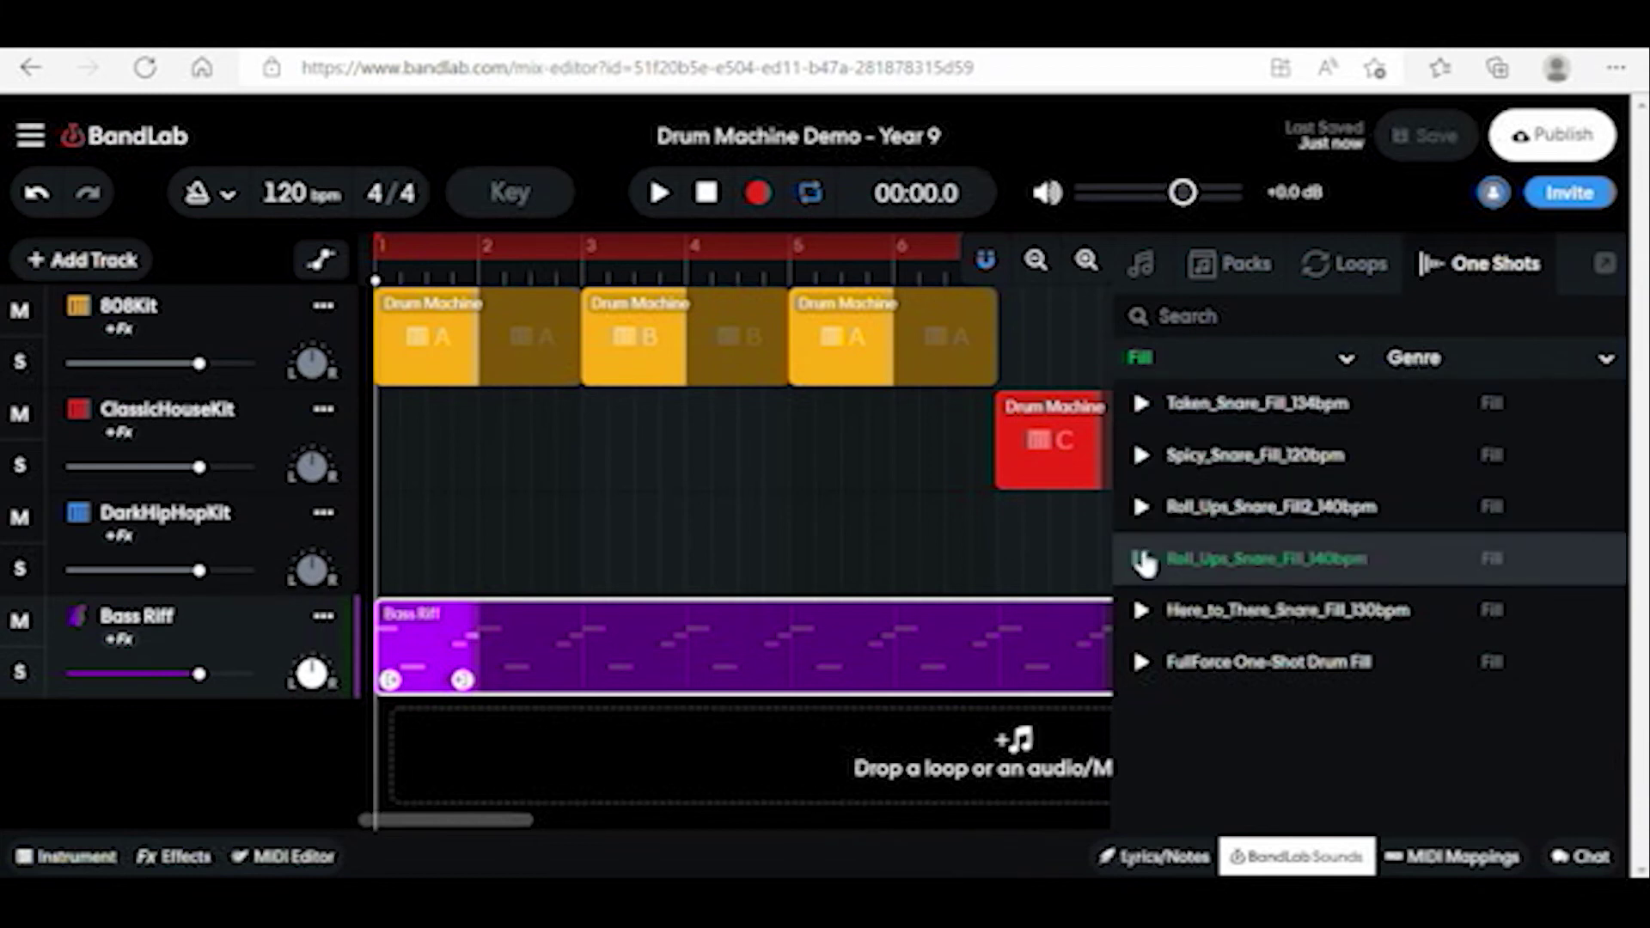
pyautogui.click(1142, 609)
pyautogui.click(1143, 663)
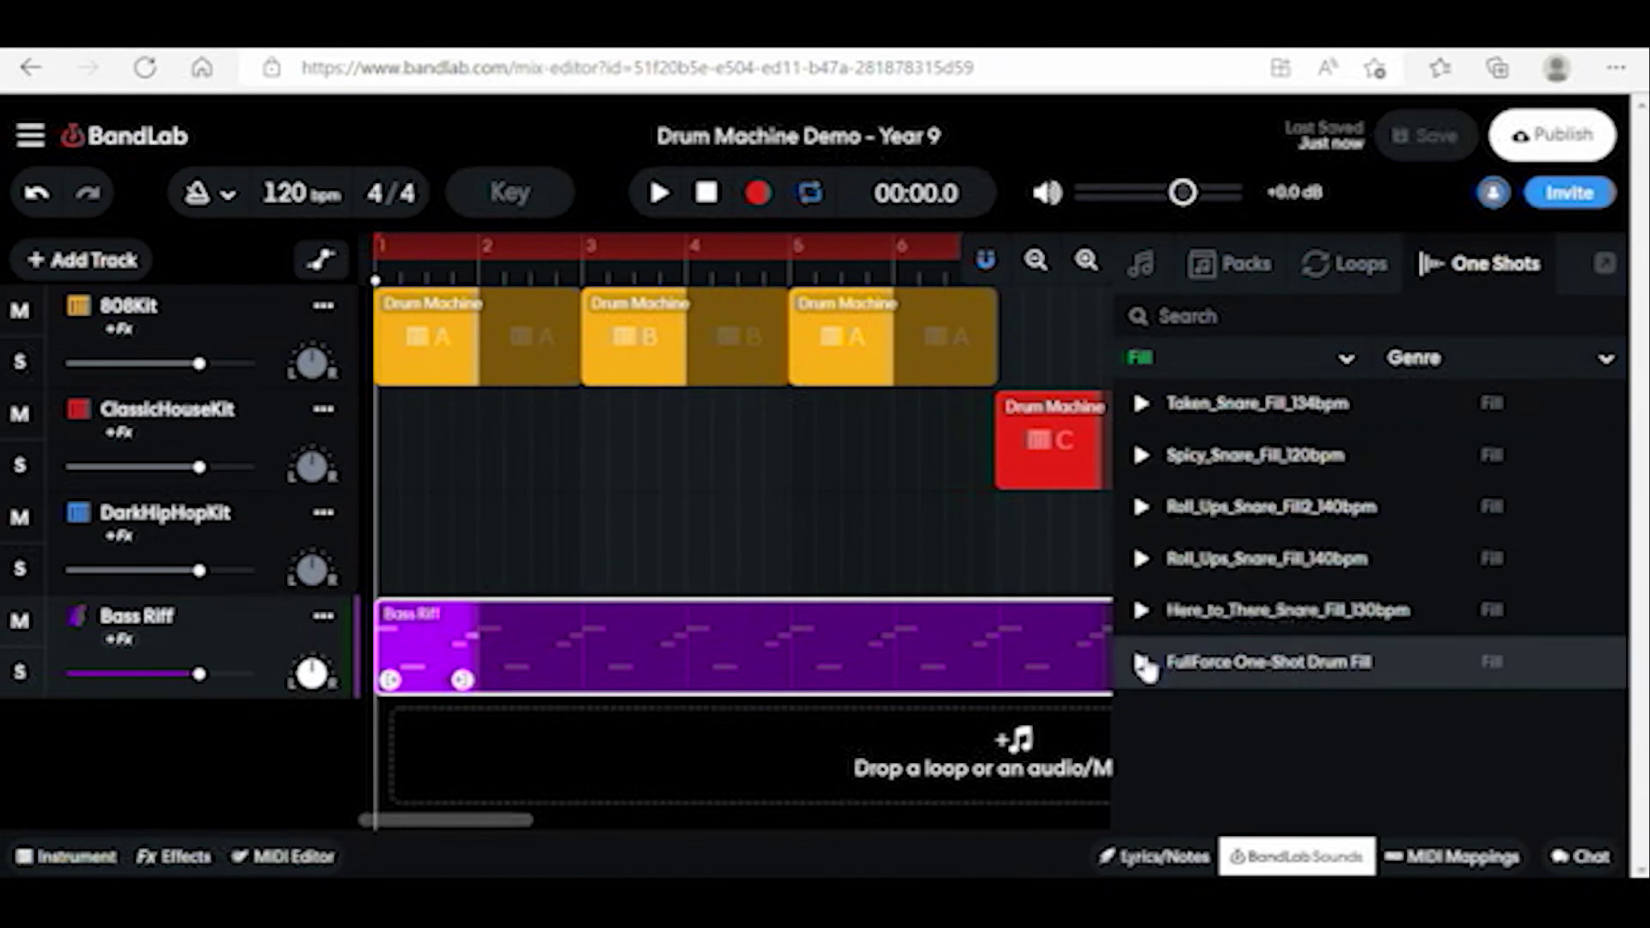
pyautogui.click(1143, 664)
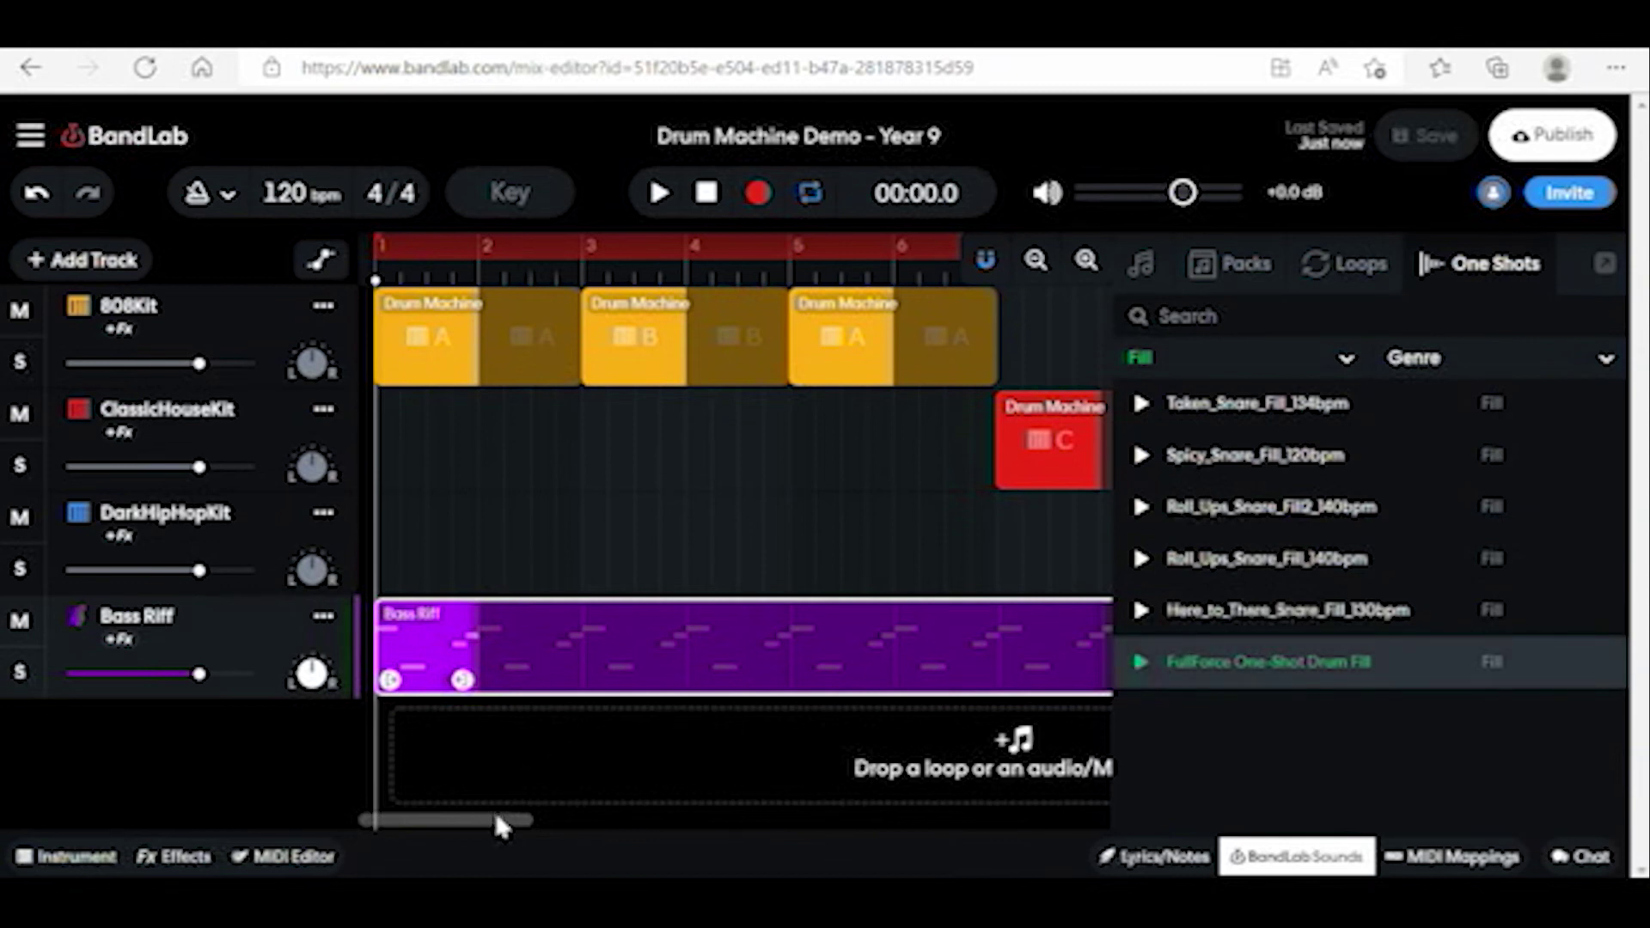
pyautogui.moveTo(533, 832); pyautogui.dragTo(645, 832)
# - Add the FullForce One-Shot Drum Fill to the arrangement and place it at bar 12
pyautogui.moveTo(1142, 663)
pyautogui.mouseDown()
pyautogui.moveTo(760, 746)
pyautogui.moveTo(708, 773)
pyautogui.mouseUp()
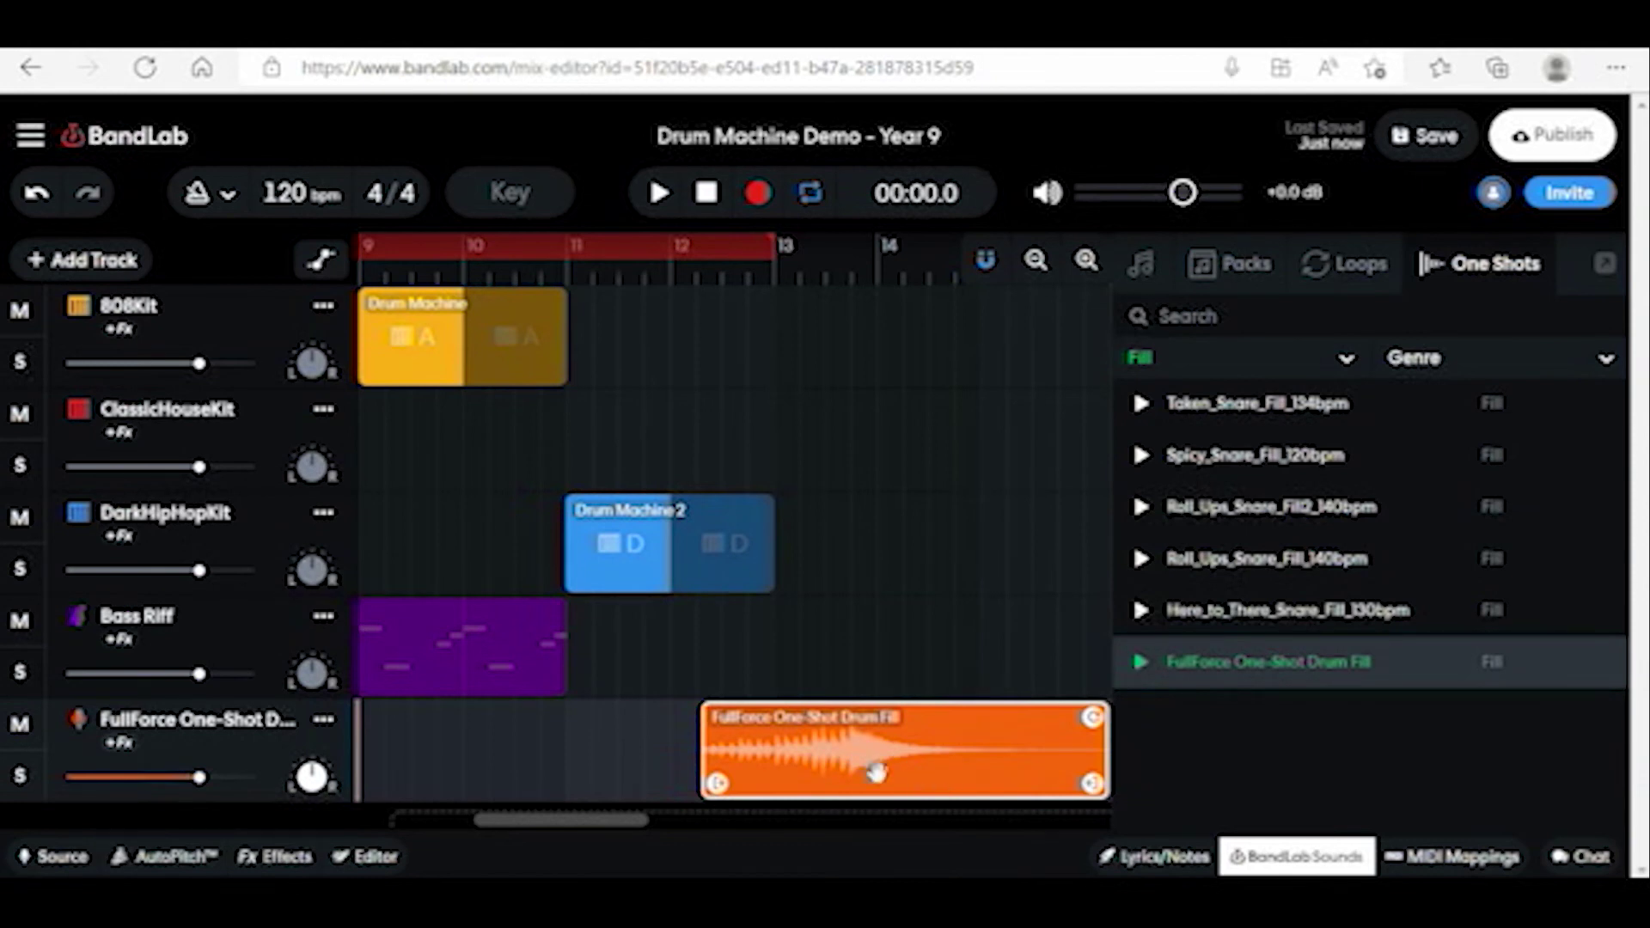
pyautogui.moveTo(807, 768); pyautogui.dragTo(781, 769)
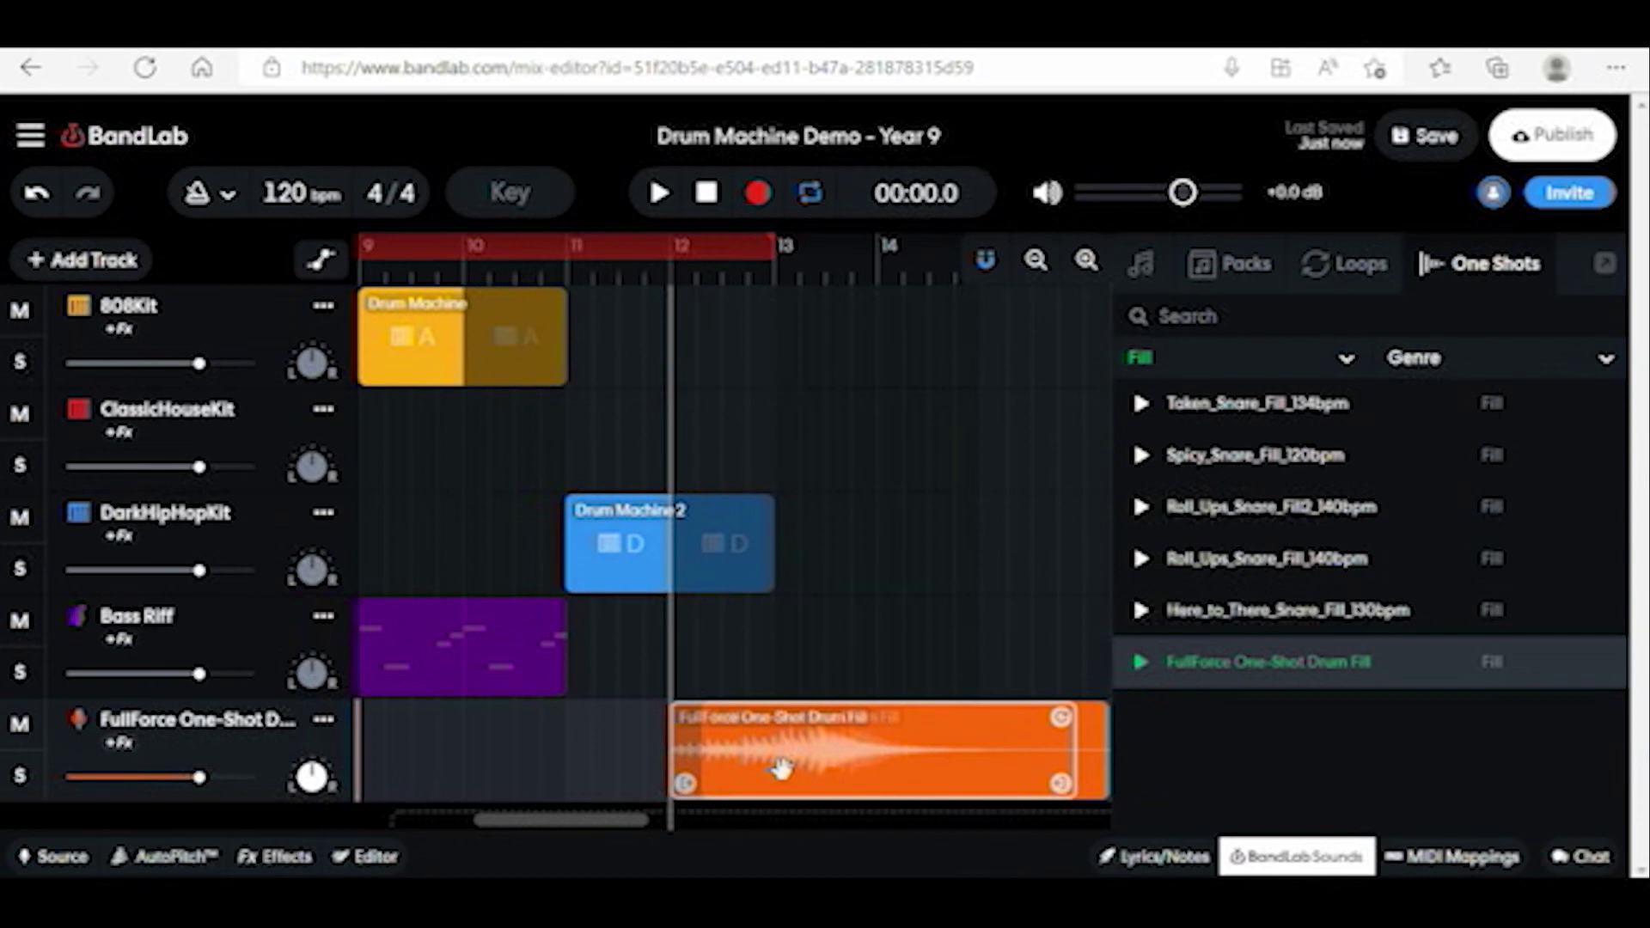
pyautogui.moveTo(781, 768); pyautogui.dragTo(823, 762)
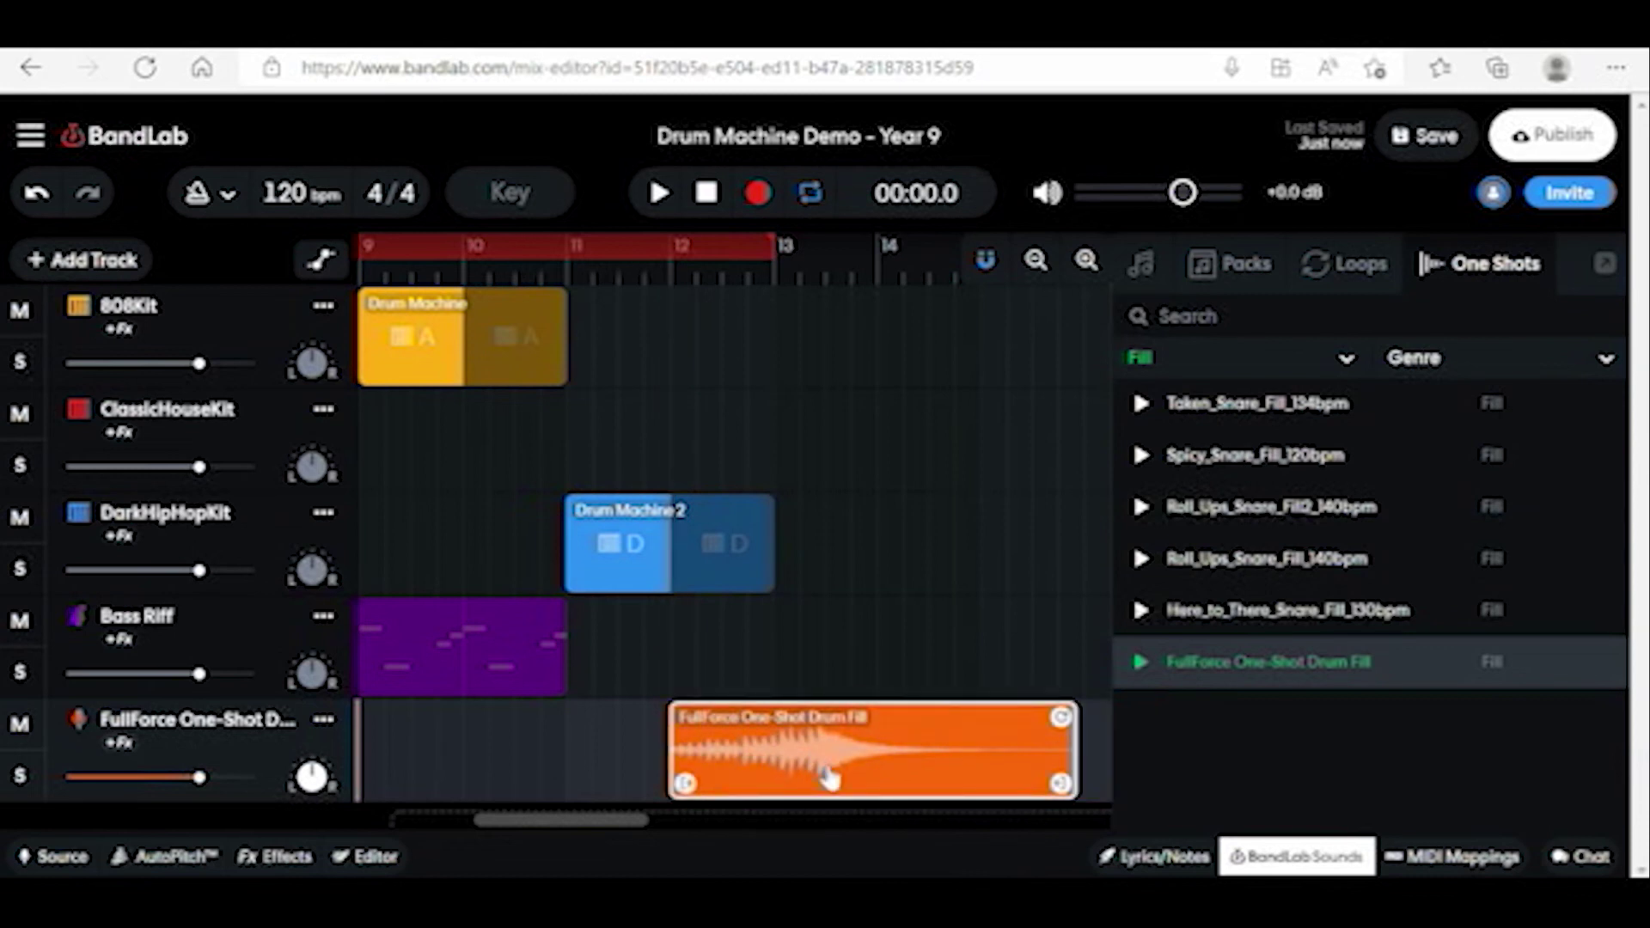
# - Delete the FullForce fill clip and its One-Shot track
pyautogui.rightClick(823, 762)
pyautogui.click(895, 283)
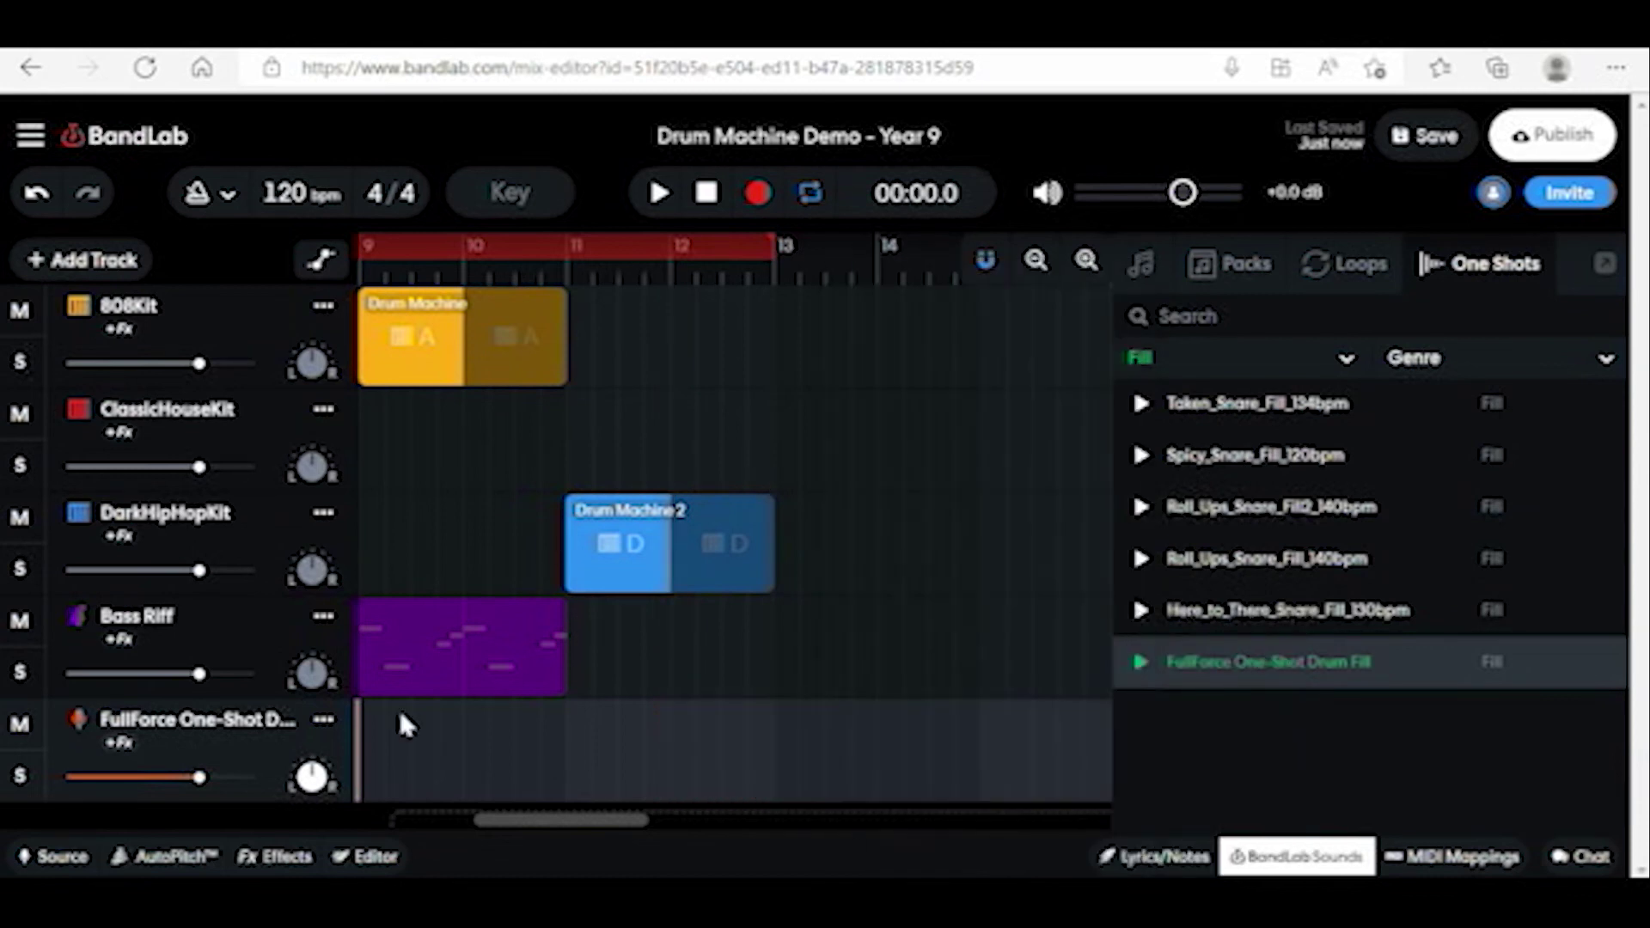
pyautogui.rightClick(236, 754)
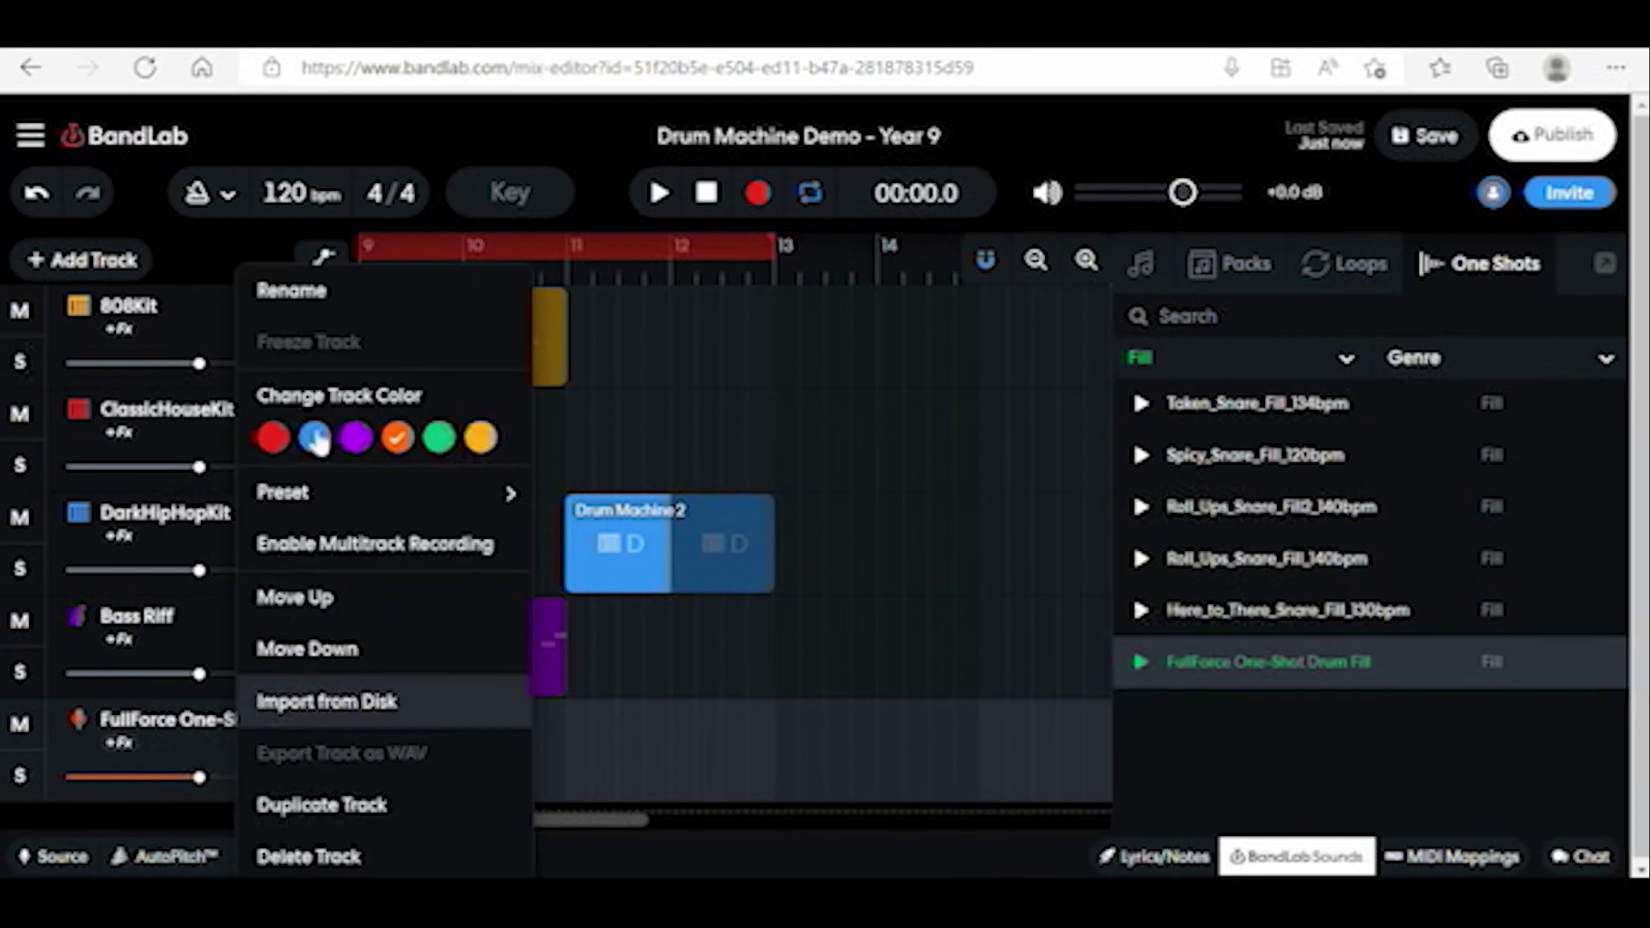
pyautogui.click(305, 858)
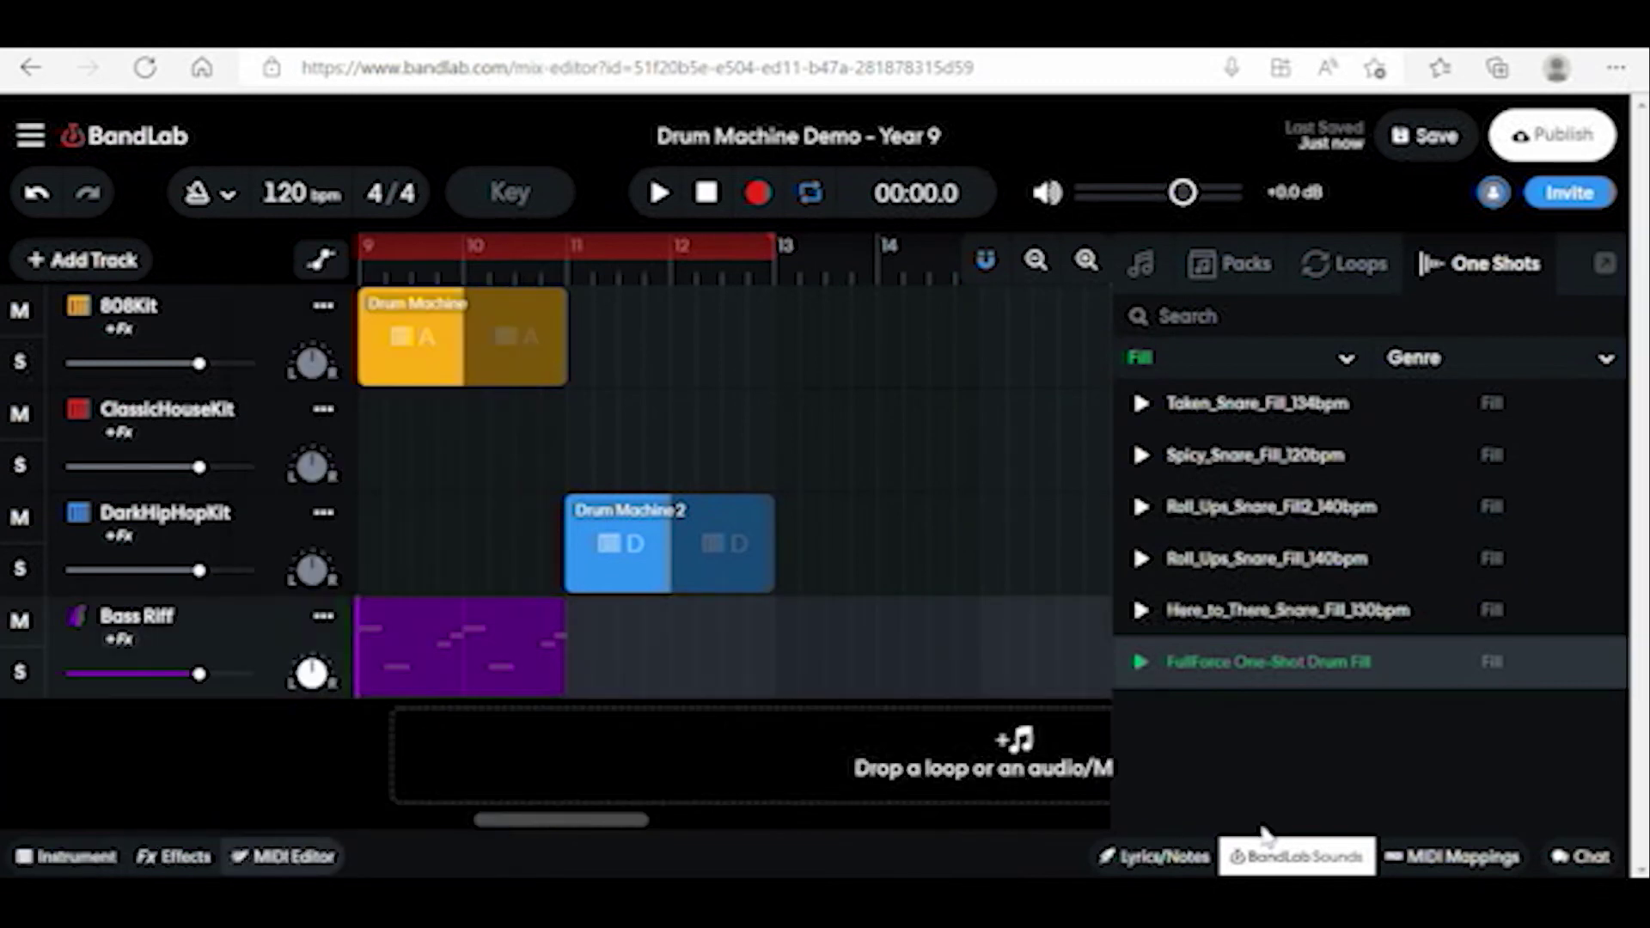
pyautogui.click(1345, 357)
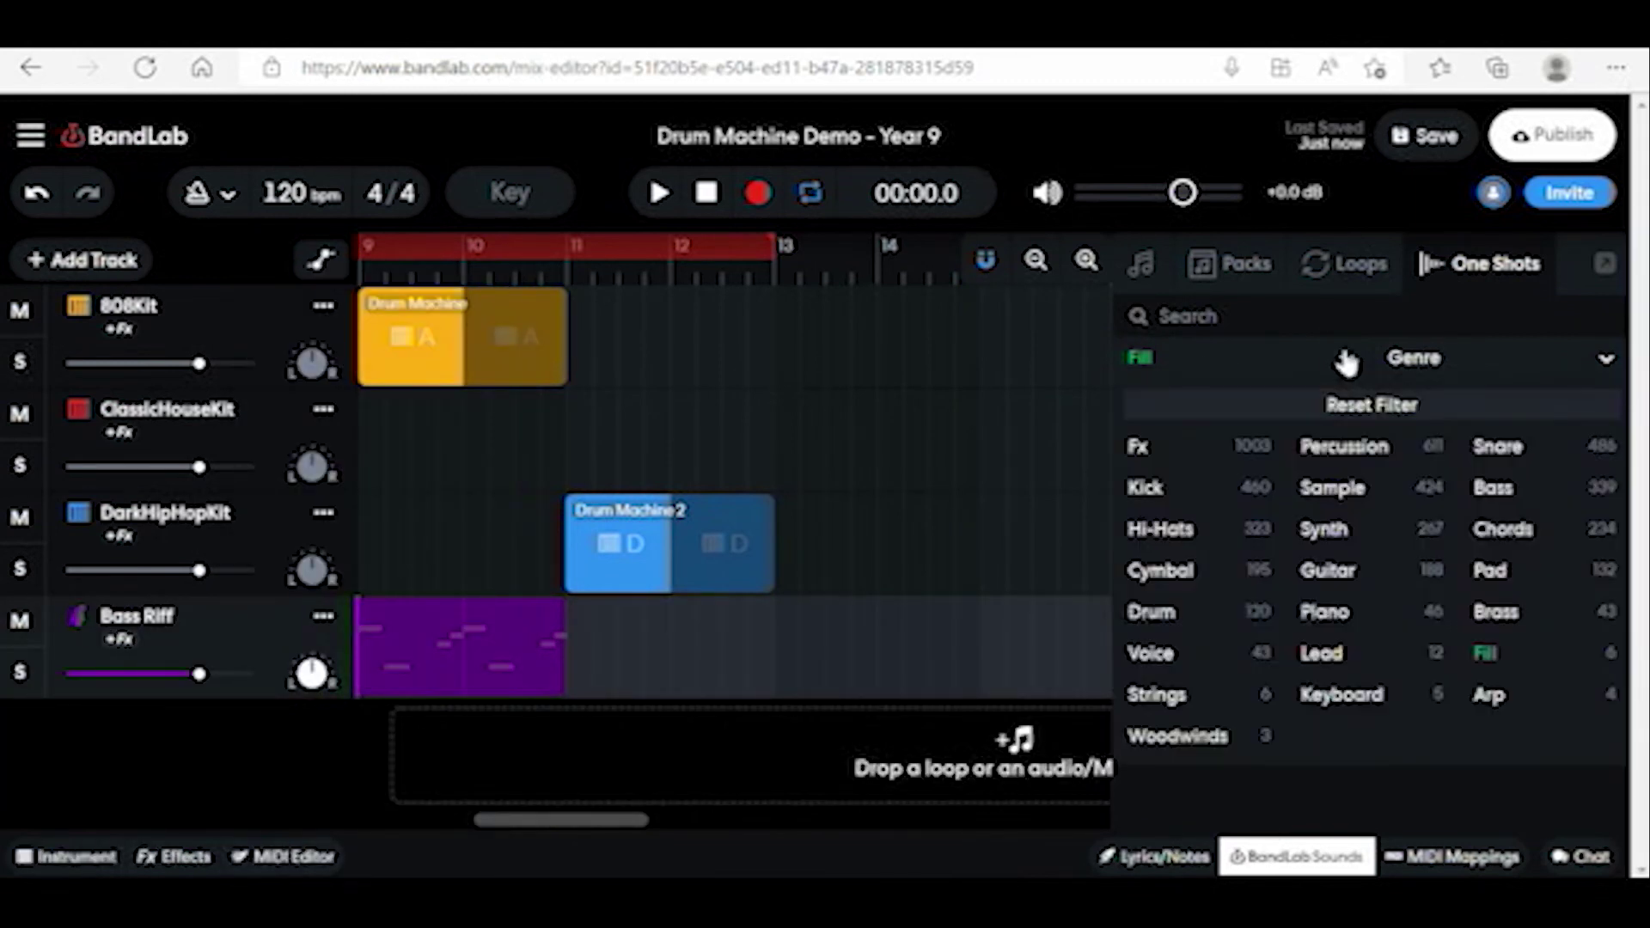
# - Filter one-shots to Pad and preview SYNTH Rocket, Breathless, Forest and Saturn
pyautogui.click(1487, 572)
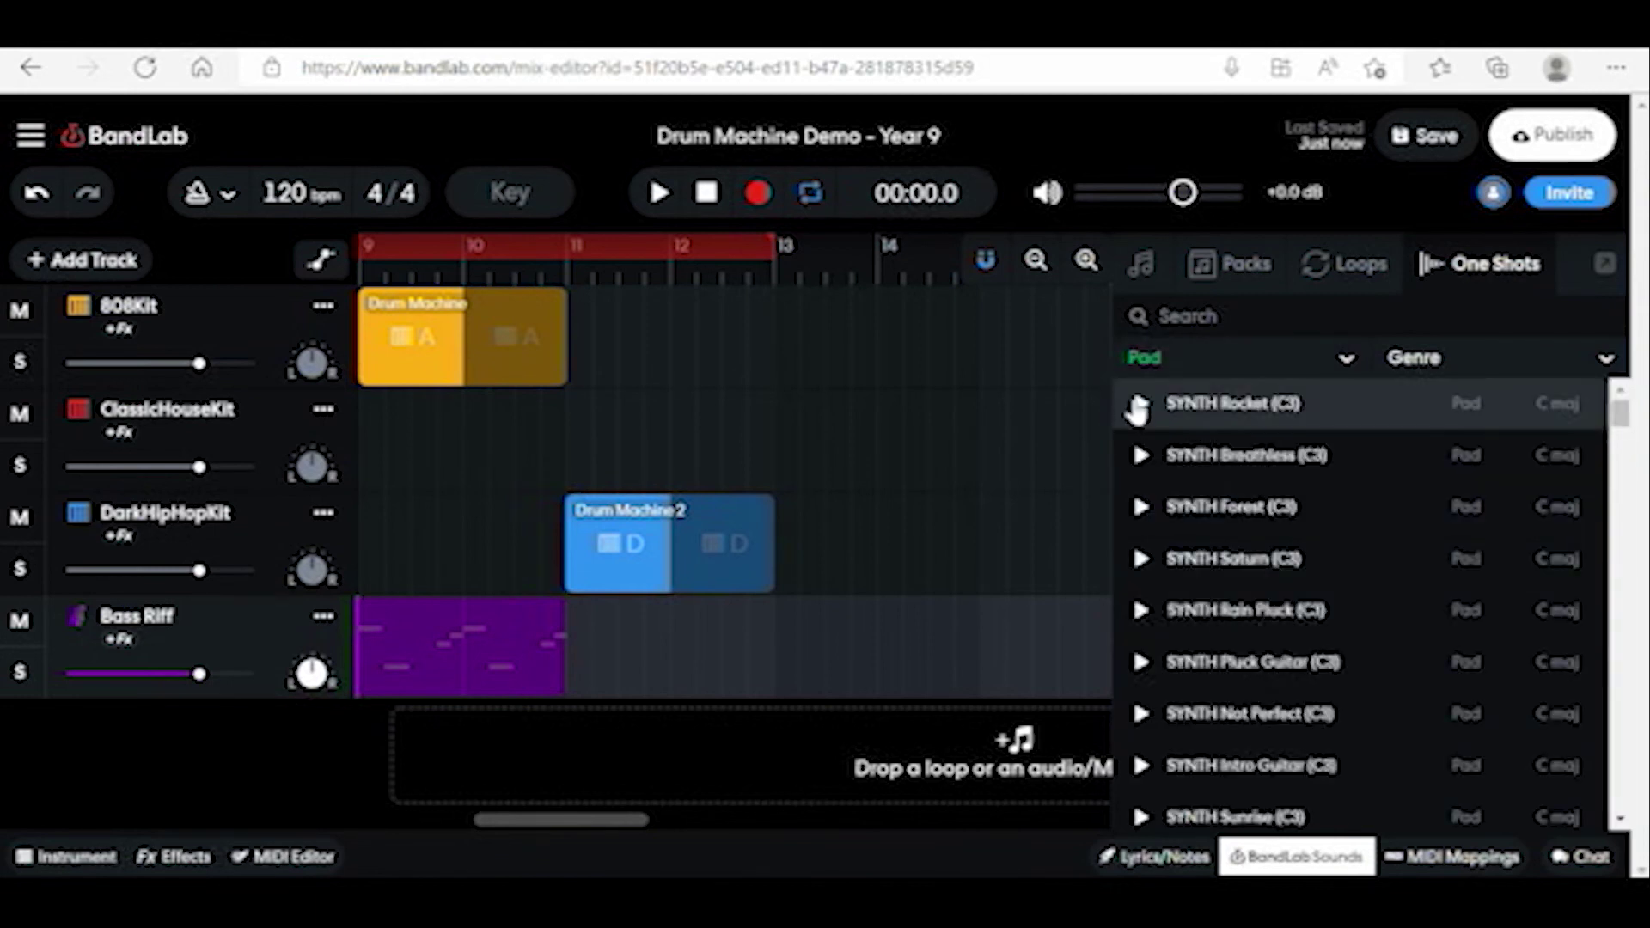
pyautogui.click(1137, 406)
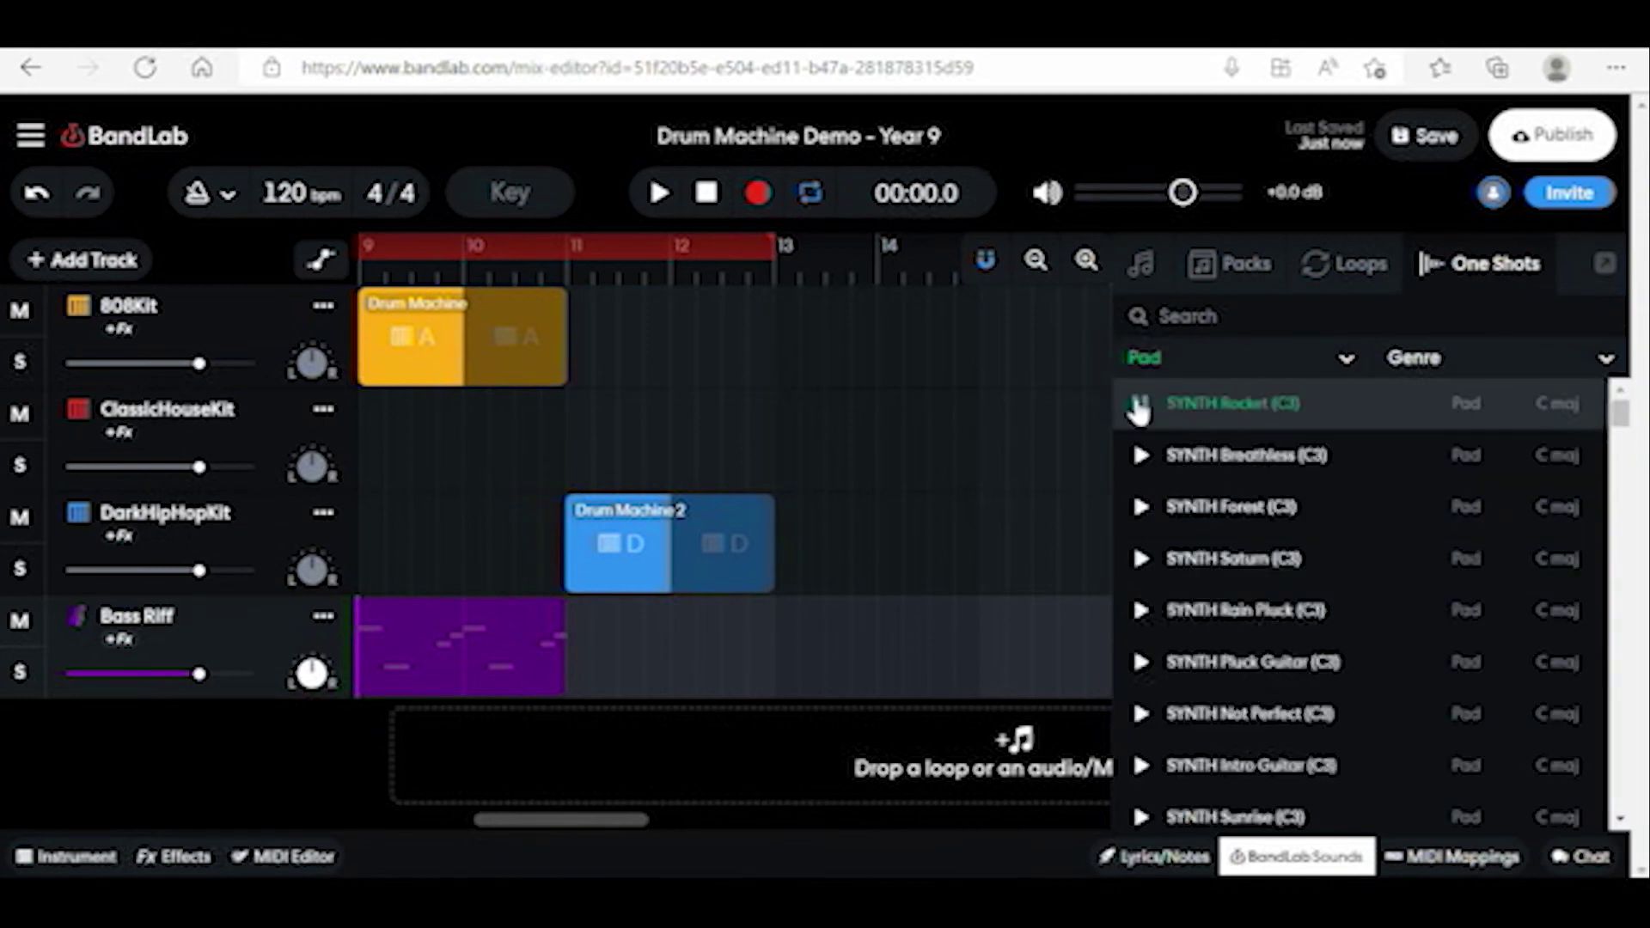
pyautogui.click(1140, 456)
pyautogui.click(1138, 507)
pyautogui.click(1138, 557)
# - Preview SYNTH Rain Pluck, Pluck Guitar, Not Perfect and Intro Guitar pads
pyautogui.click(1140, 609)
pyautogui.click(1138, 663)
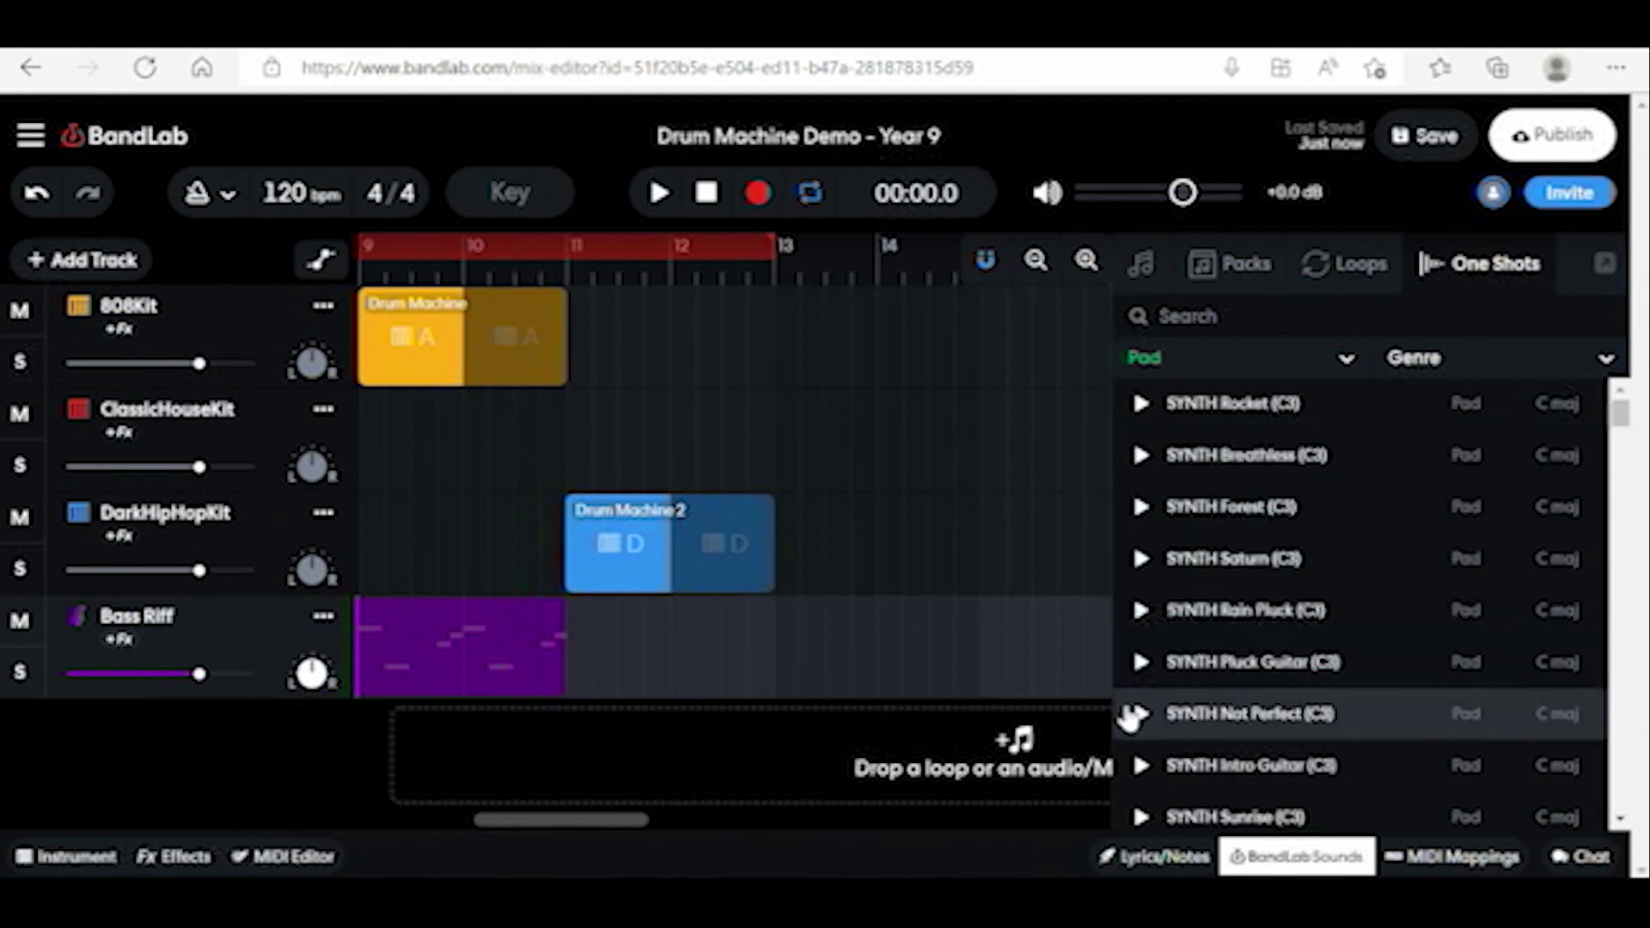
pyautogui.click(1135, 715)
pyautogui.click(1138, 764)
pyautogui.click(1607, 357)
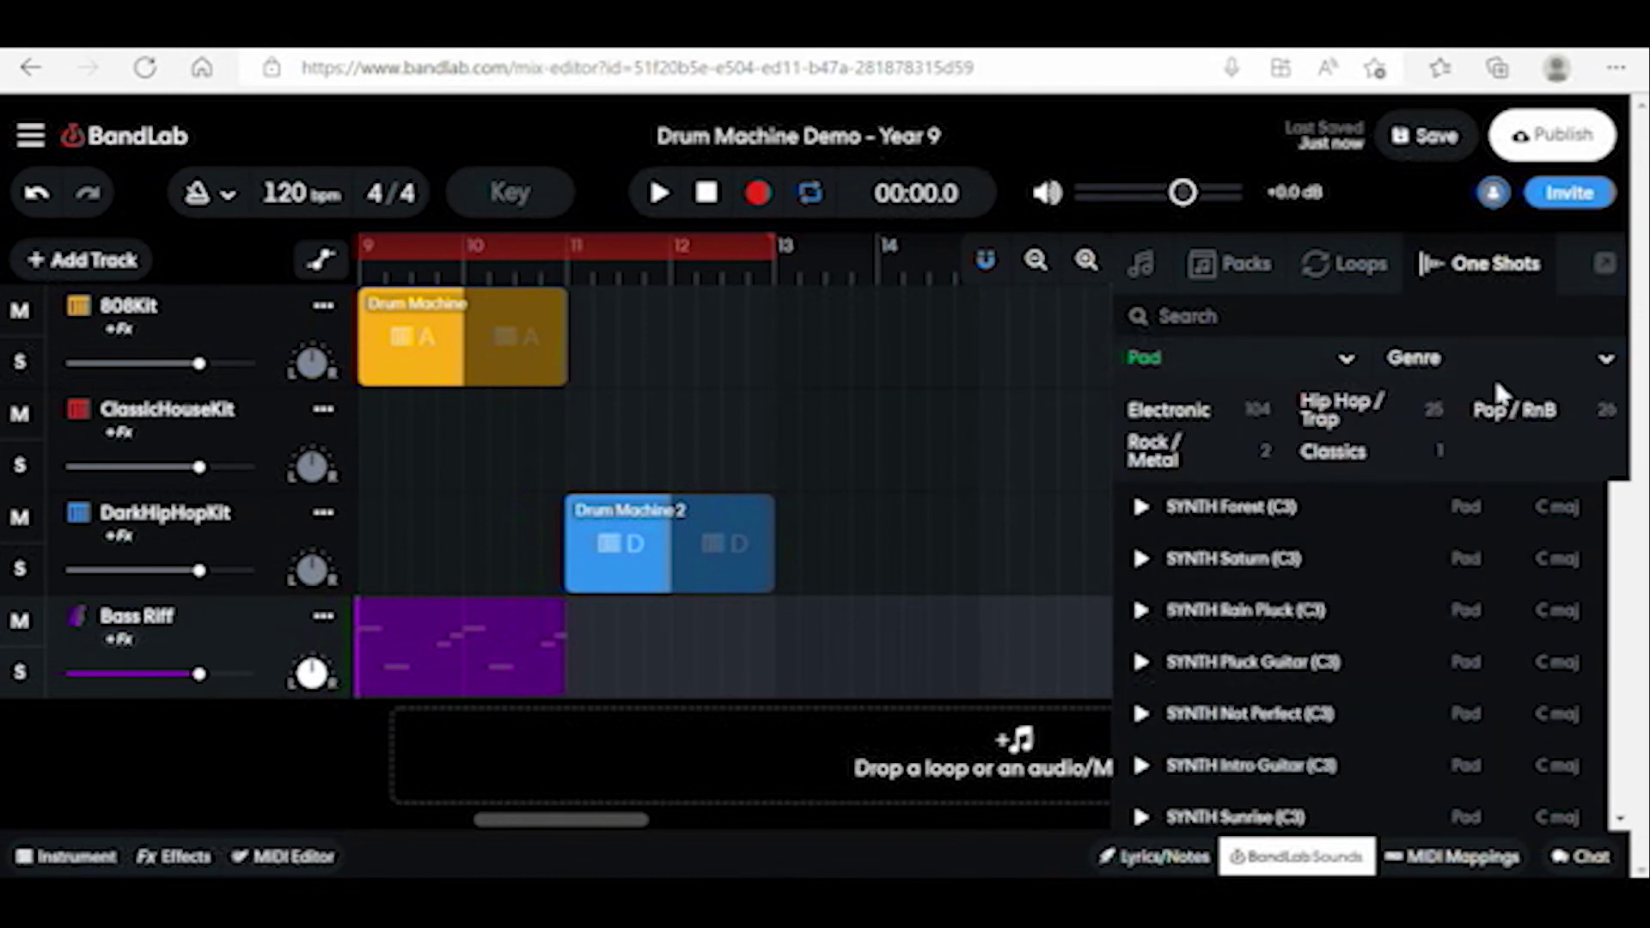
# - Limit pads to Hip Hop / Trap and add SYNTH Not Perfect (C3) as a new track
pyautogui.click(1338, 410)
pyautogui.scroll(-3, 1186, 684)
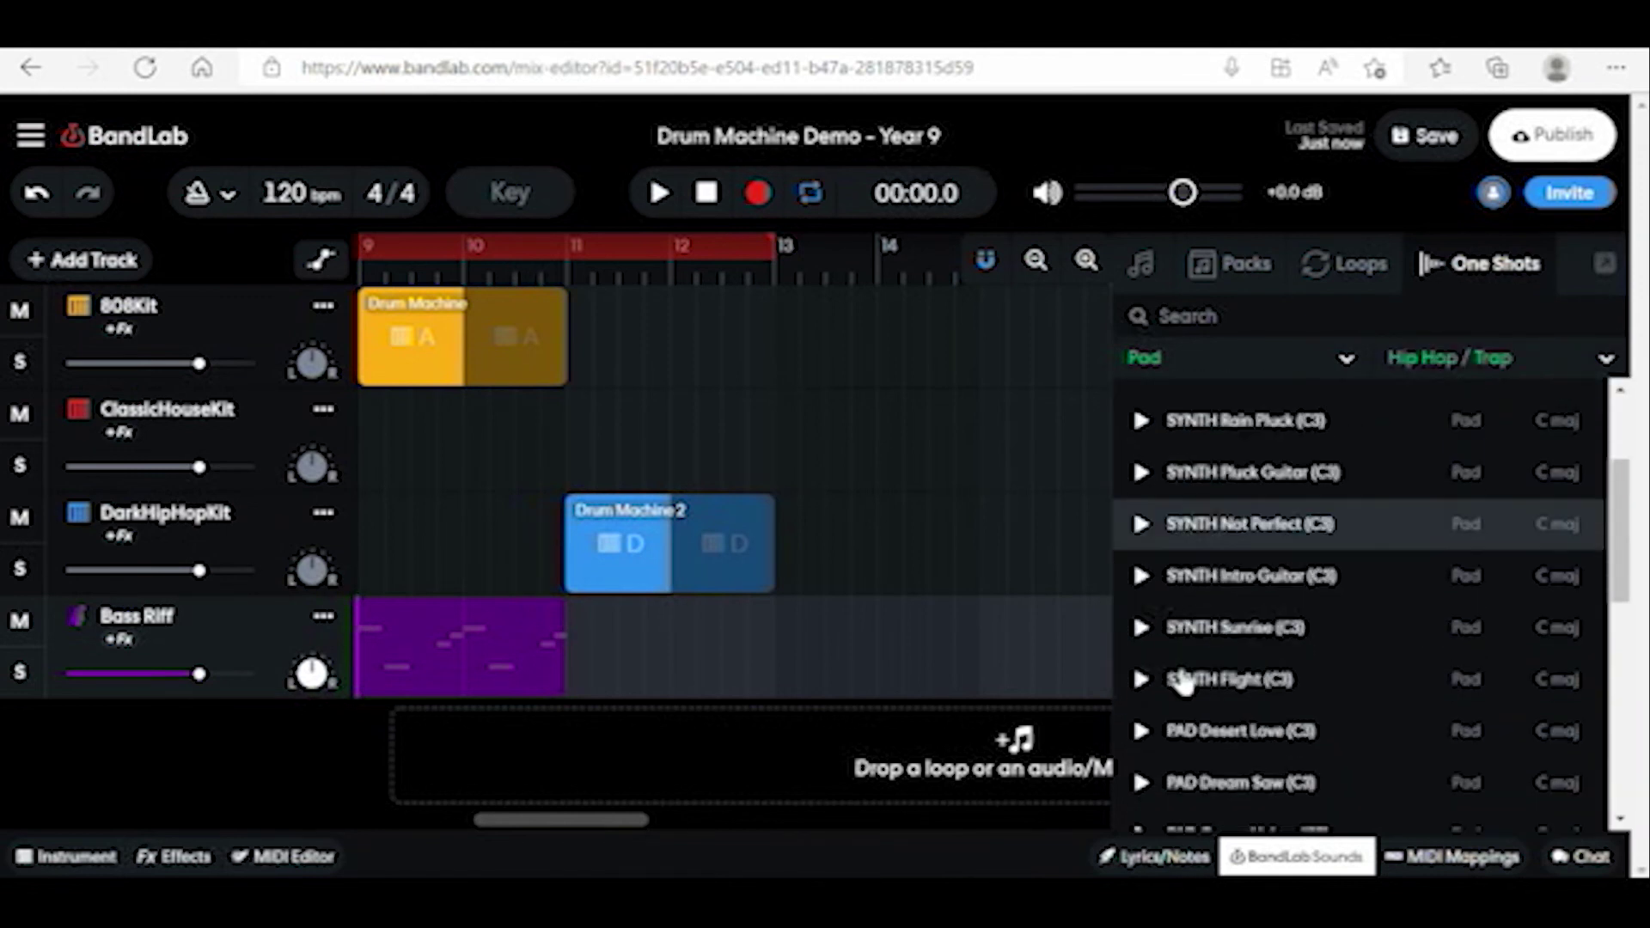
pyautogui.scroll(-1, 1162, 580)
pyautogui.scroll(1, 1147, 529)
pyautogui.scroll(1, 1142, 491)
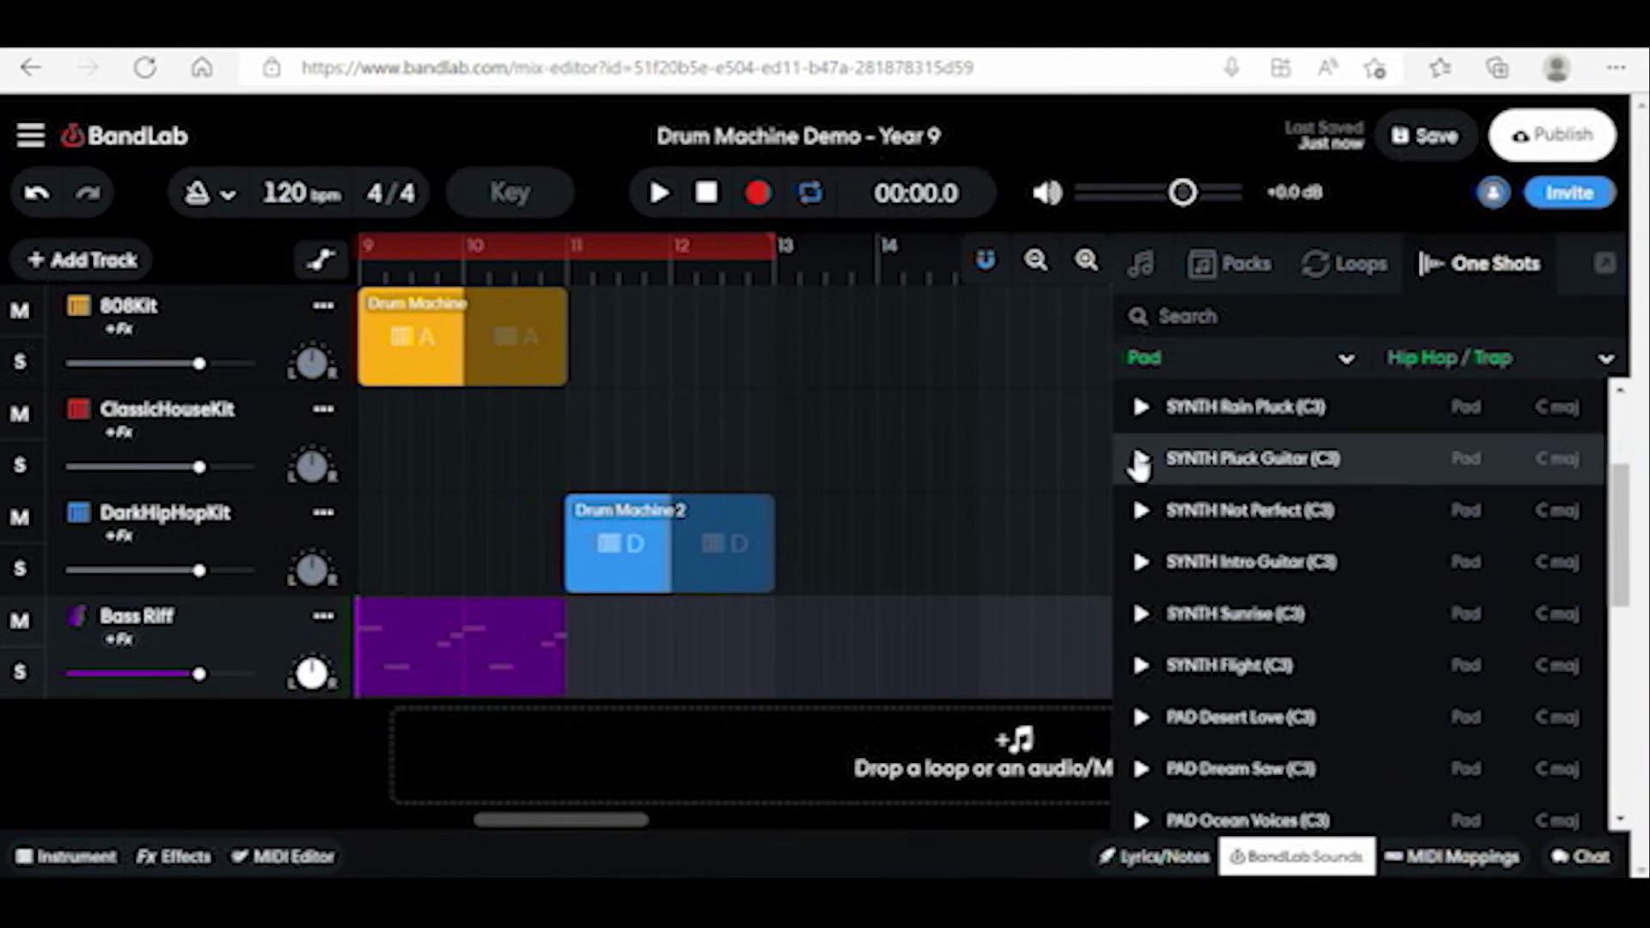
pyautogui.click(1140, 459)
pyautogui.doubleClick(1148, 514)
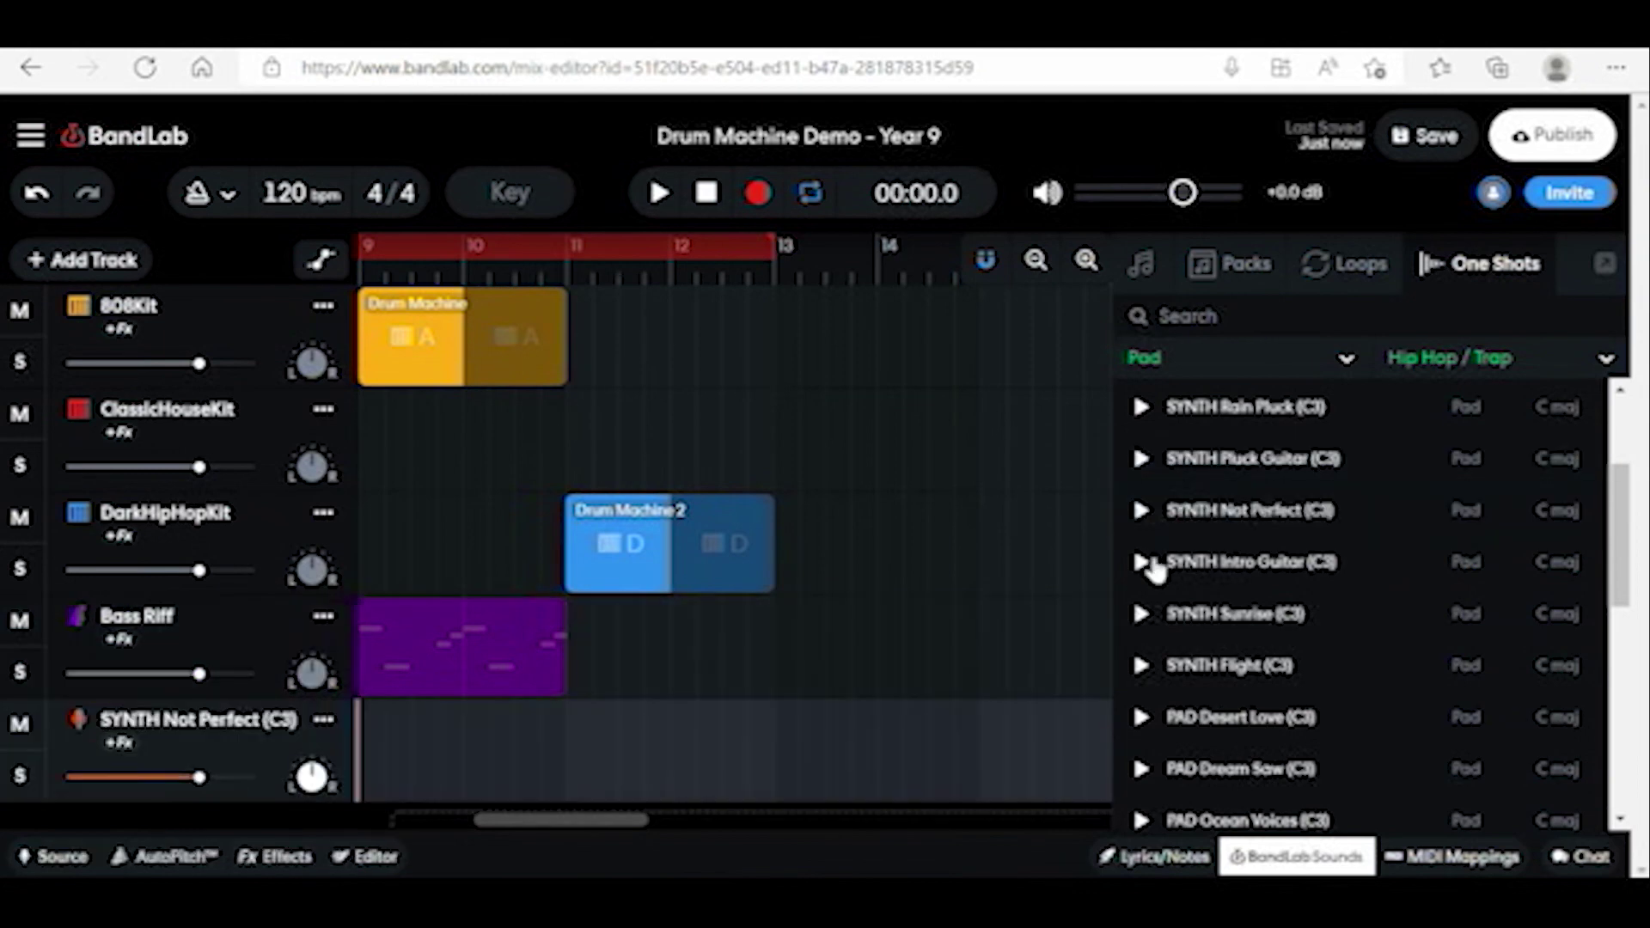
pyautogui.click(1142, 563)
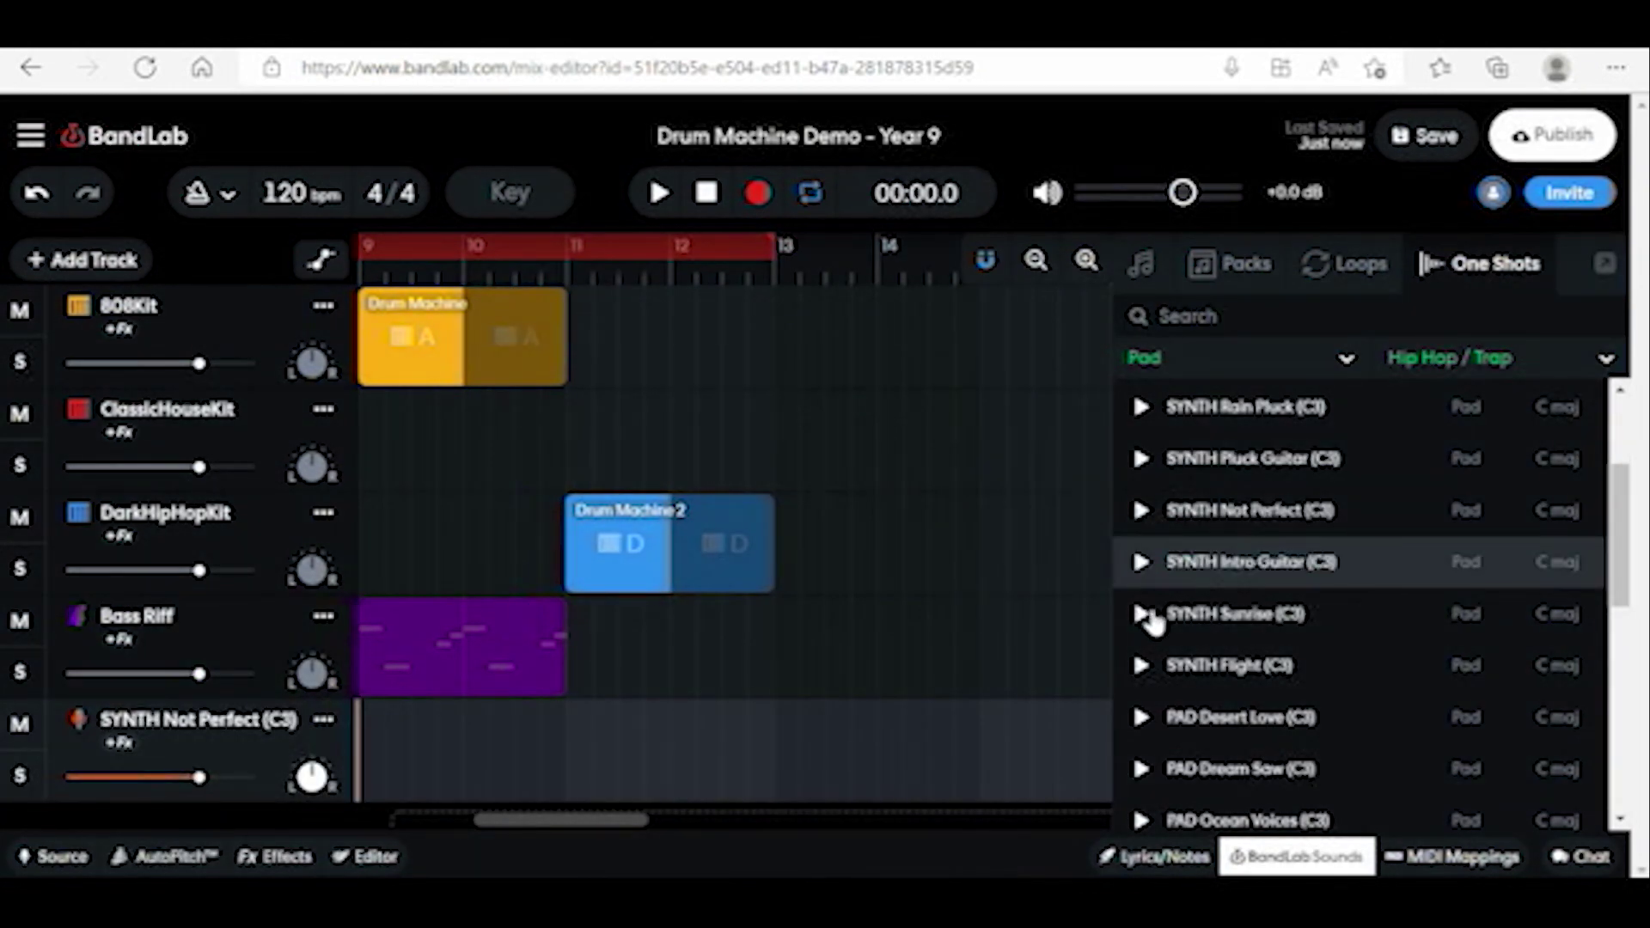
# - Preview SYNTH Sunrise and Flight, plus PAD Desert Love, Ocean Voices, Space, Gravity, Epic Strings and Darkness
pyautogui.click(1143, 615)
pyautogui.click(1143, 666)
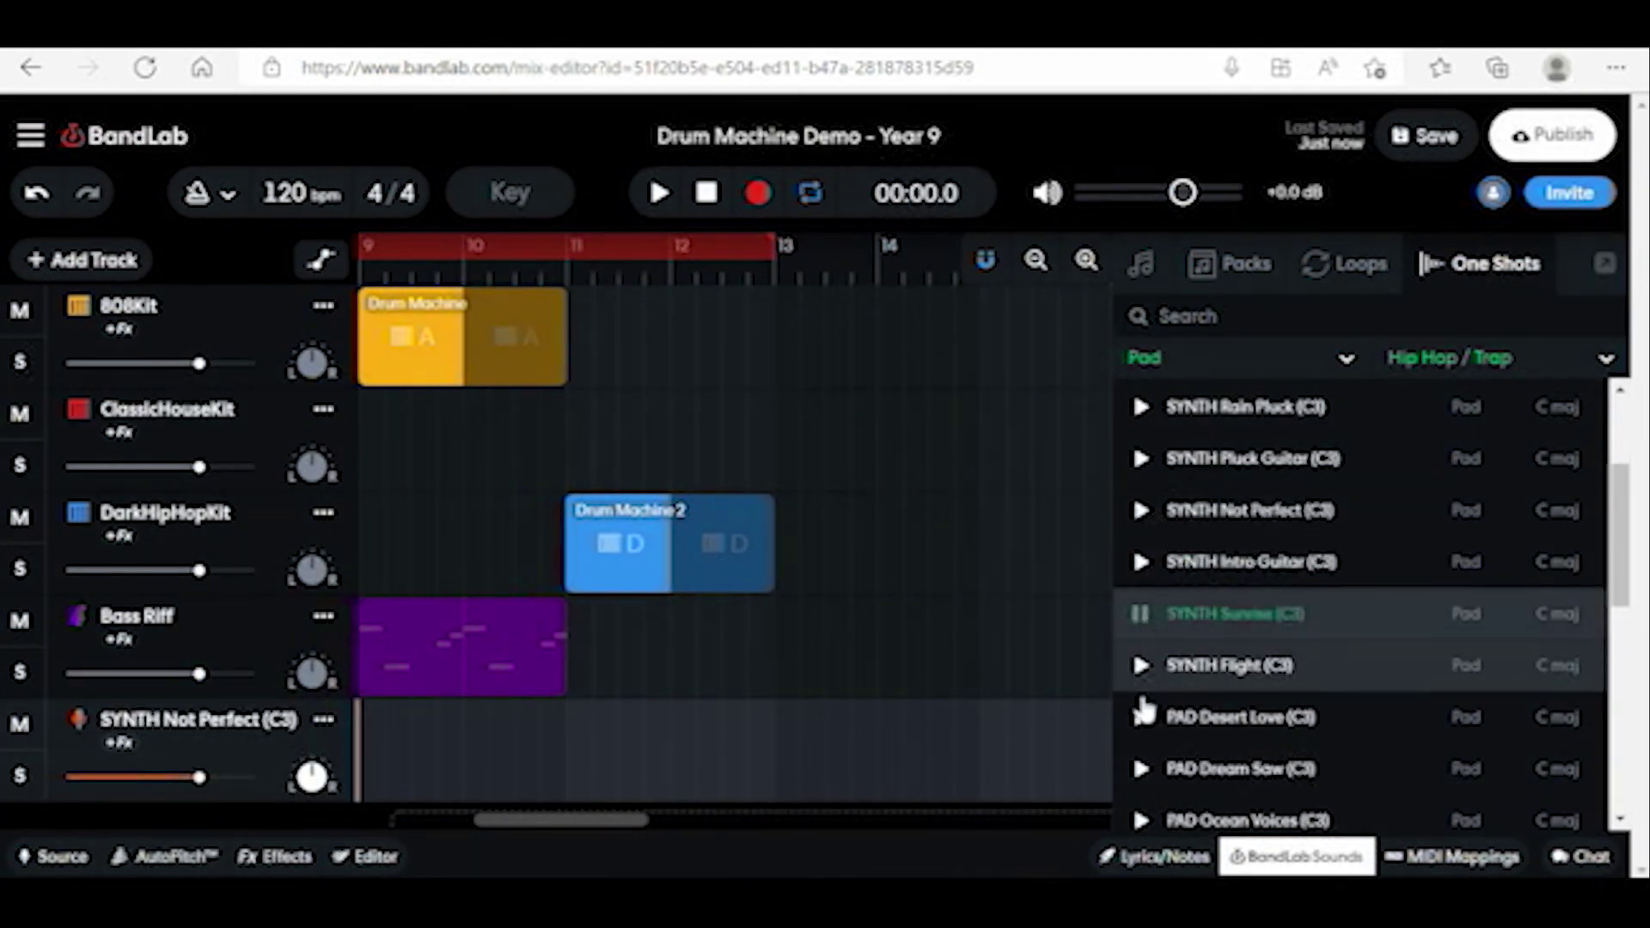
pyautogui.click(1143, 718)
pyautogui.scroll(-1, 1144, 722)
pyautogui.scroll(-2, 1146, 644)
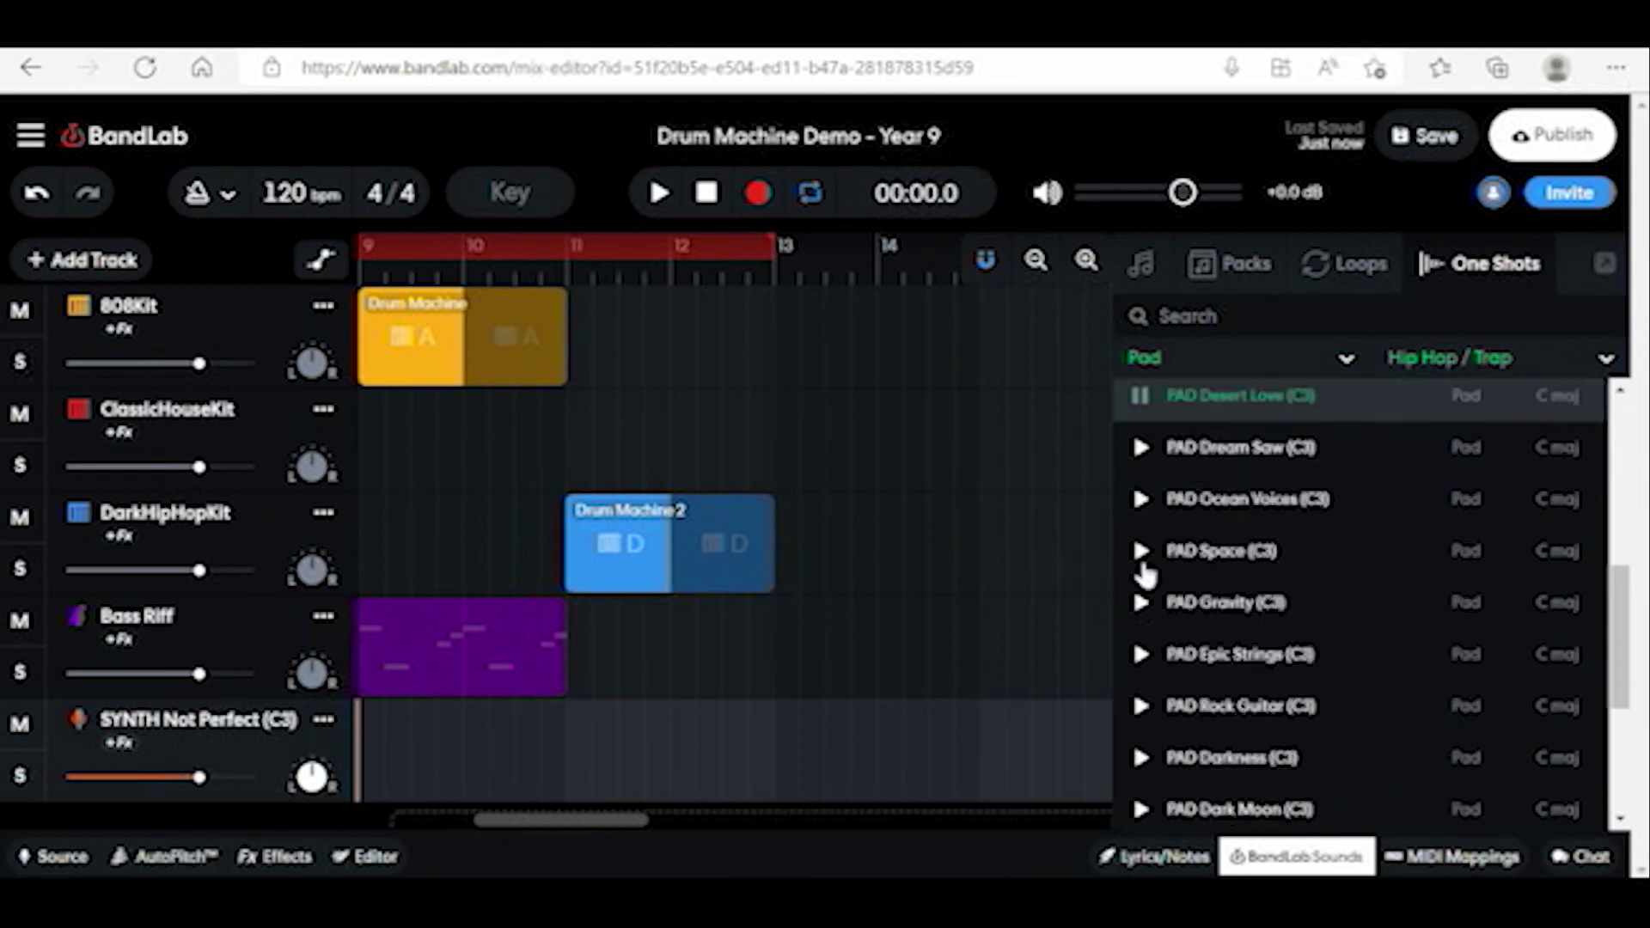
pyautogui.click(1142, 535)
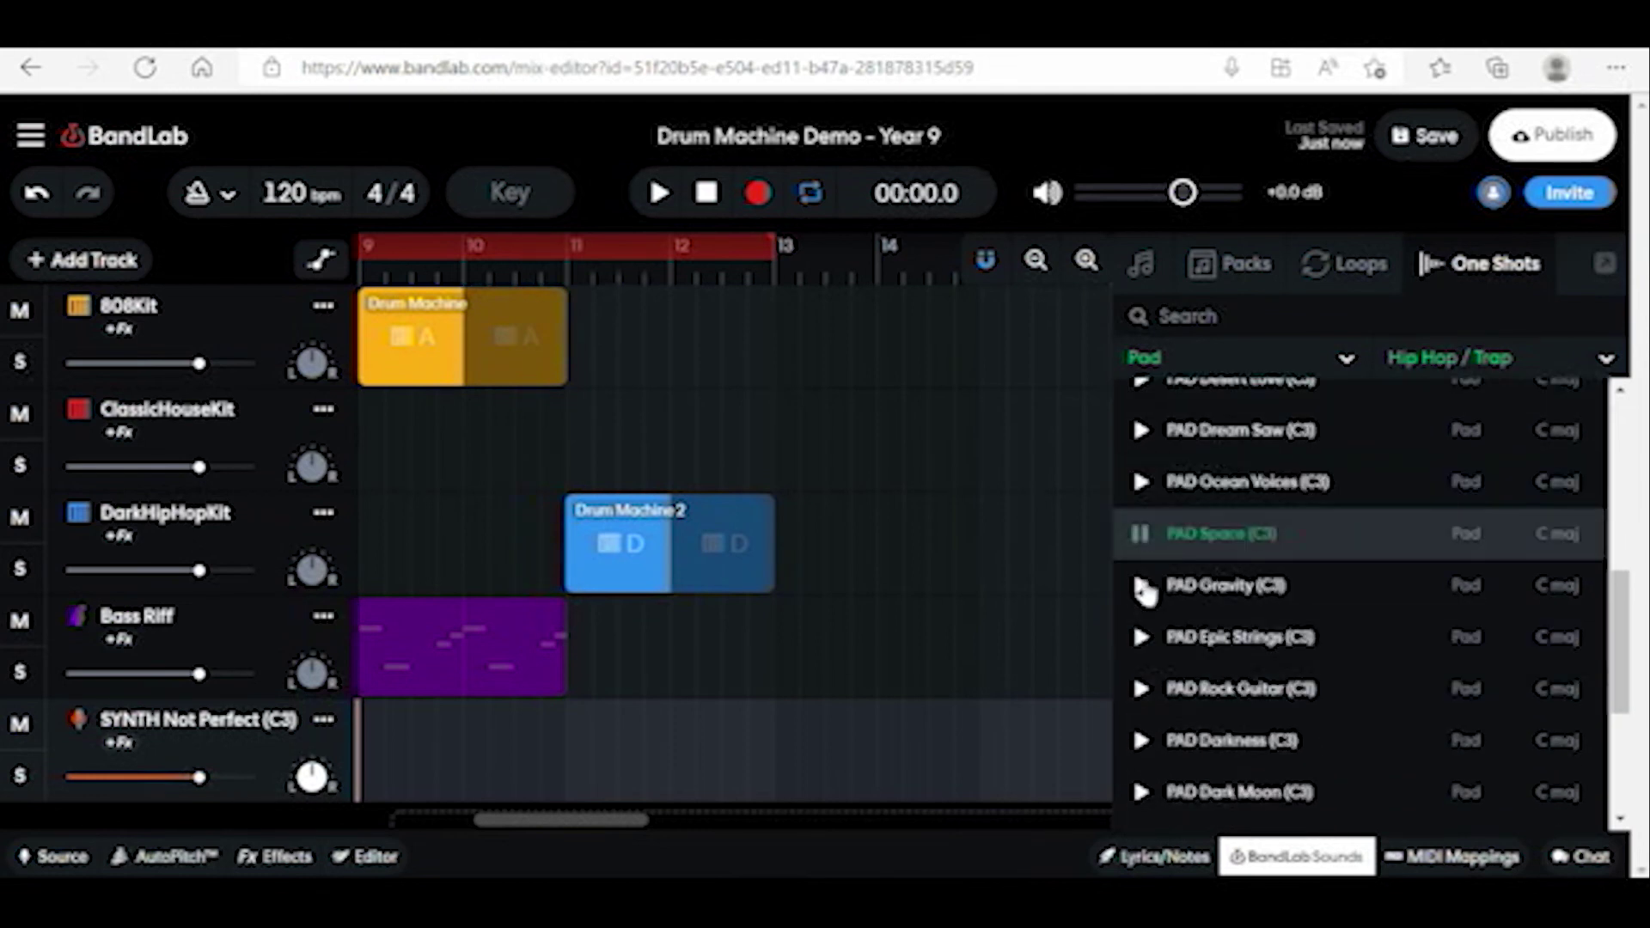
pyautogui.click(1142, 584)
pyautogui.click(1142, 640)
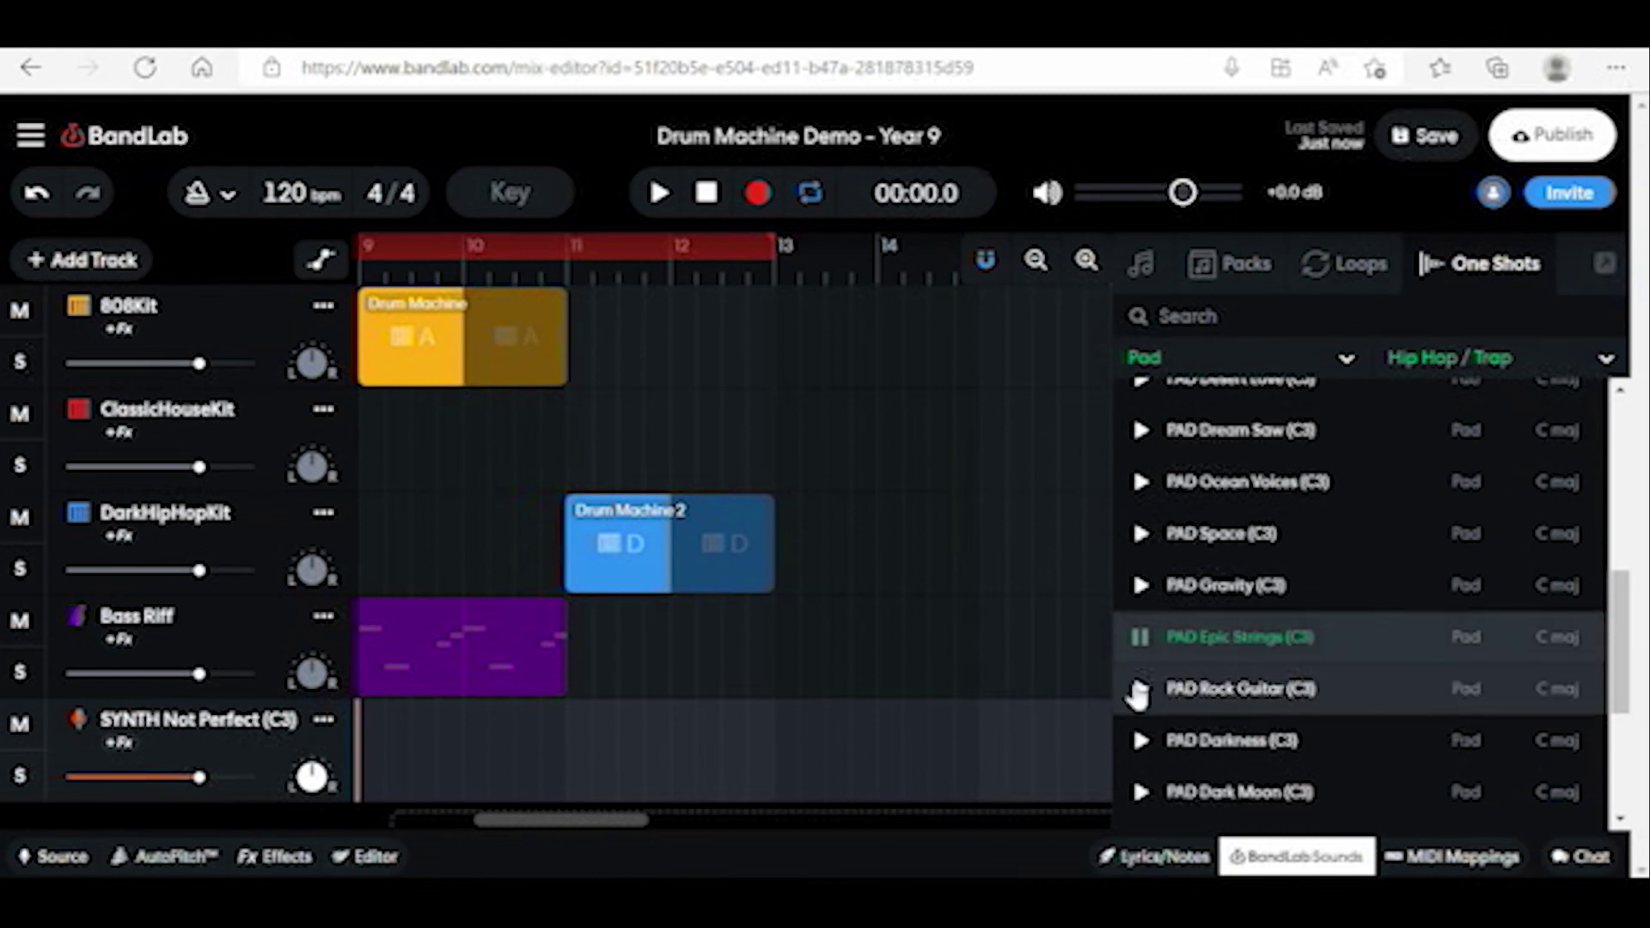
pyautogui.click(1141, 691)
pyautogui.click(1151, 733)
pyautogui.scroll(-1, 1150, 722)
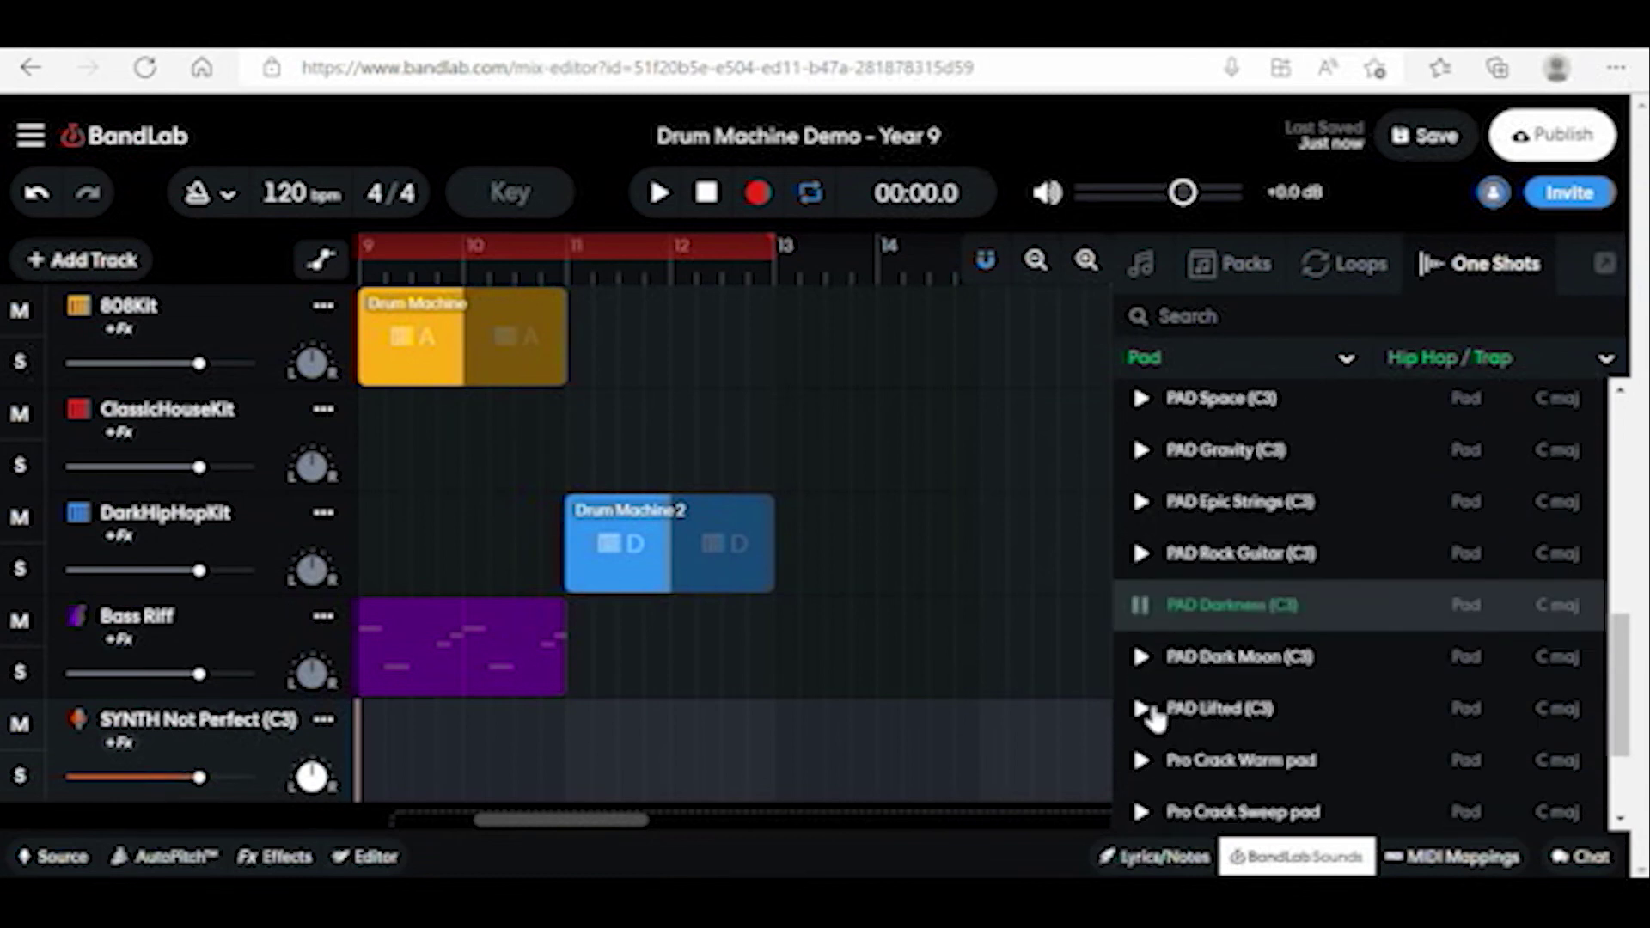
pyautogui.scroll(-1, 1145, 644)
# - Preview PAD Dark Moon and the Pro Crack Warm, Sweep, Super, Harmo and Choir pads
pyautogui.click(1141, 572)
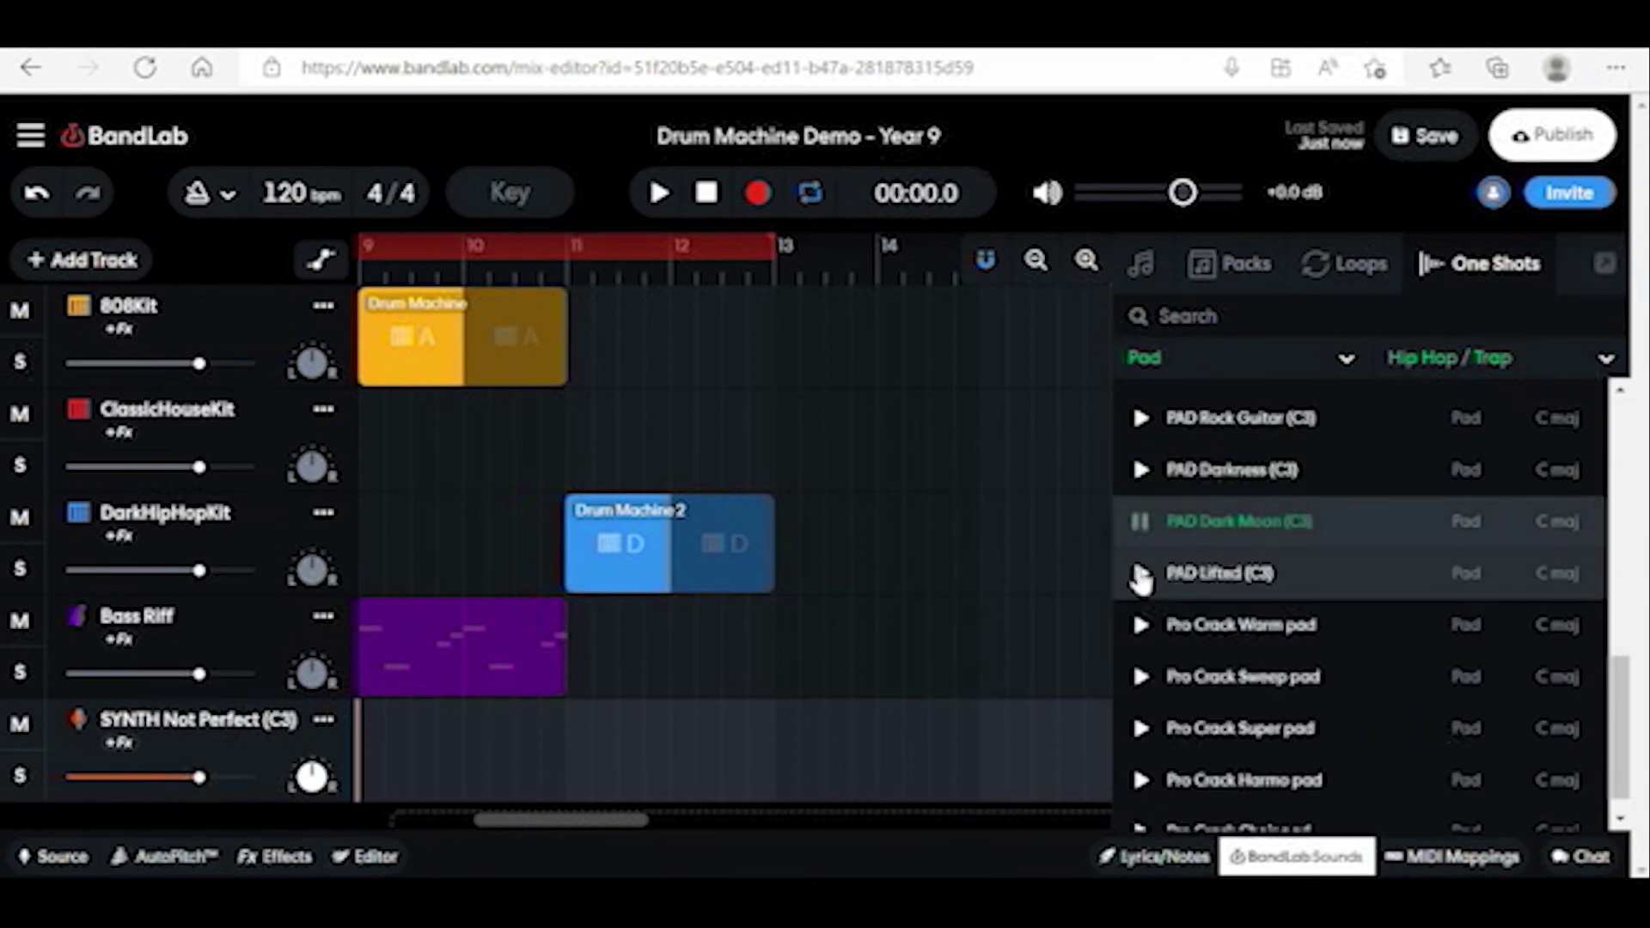
pyautogui.click(1141, 625)
pyautogui.click(1142, 682)
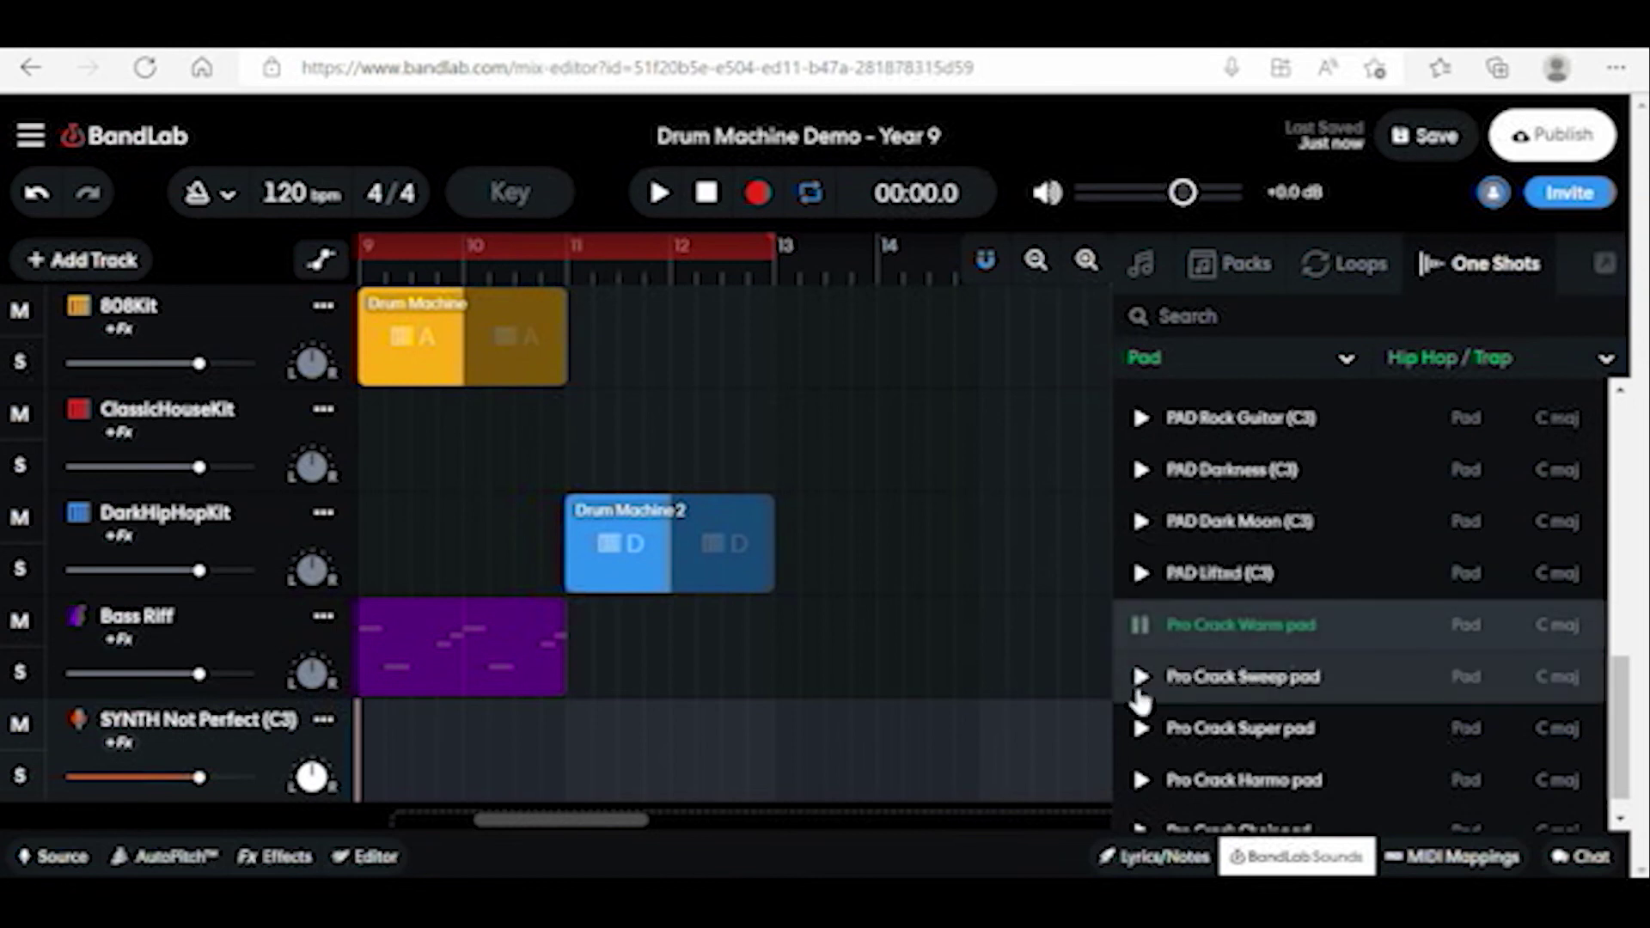
pyautogui.click(1142, 733)
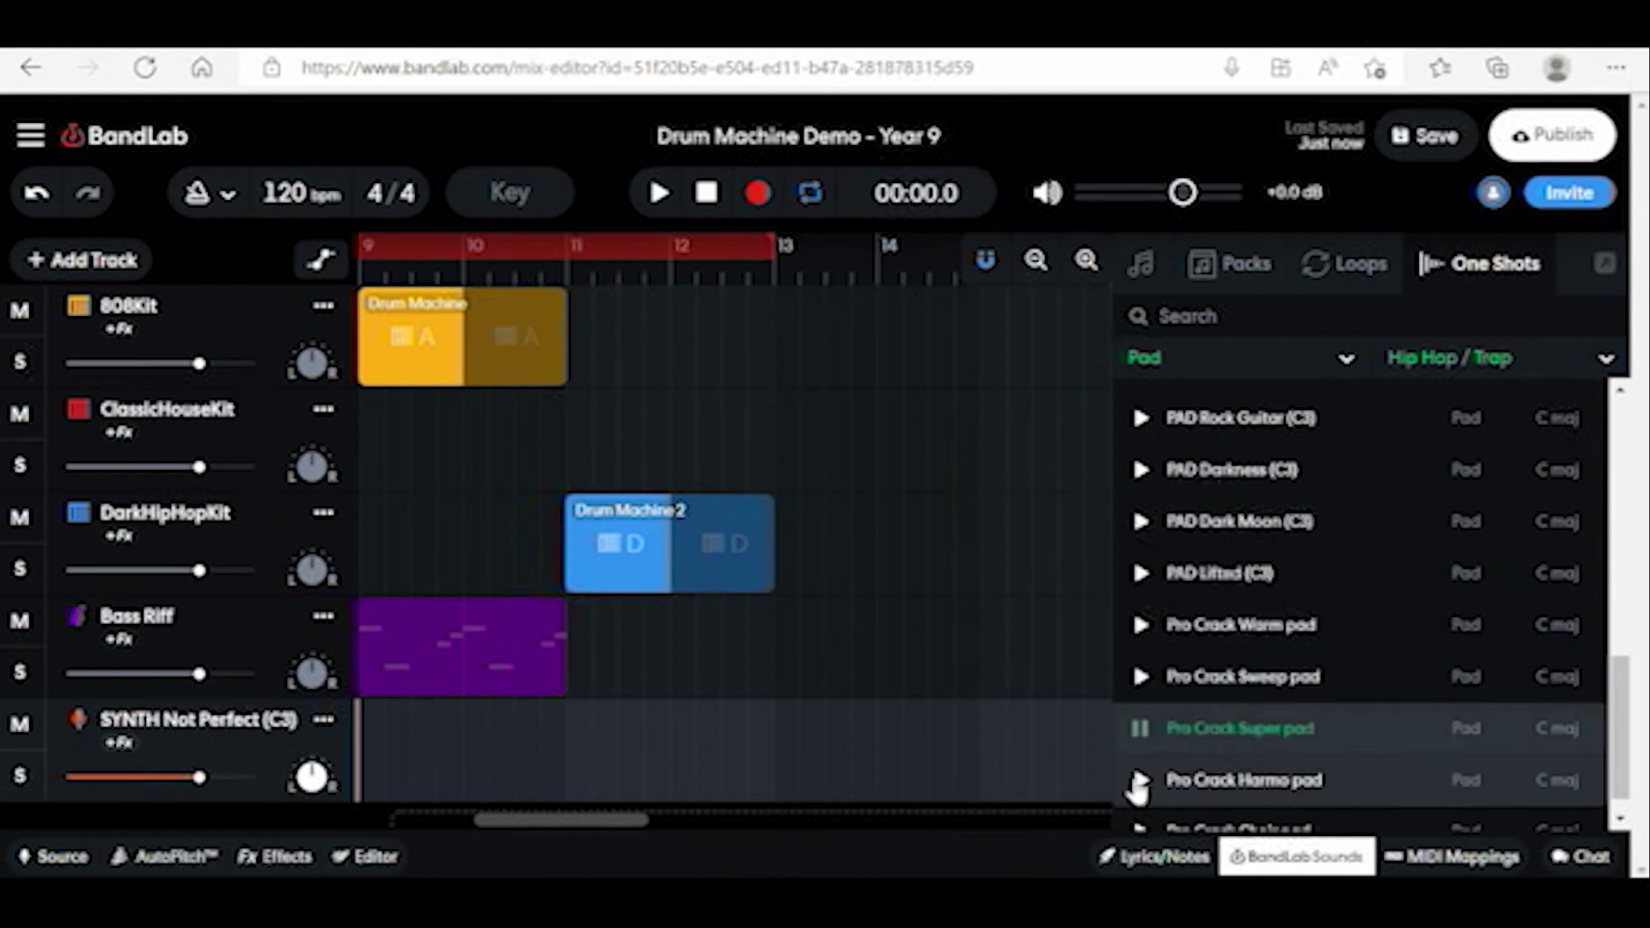
pyautogui.click(1140, 780)
pyautogui.scroll(-1, 1137, 787)
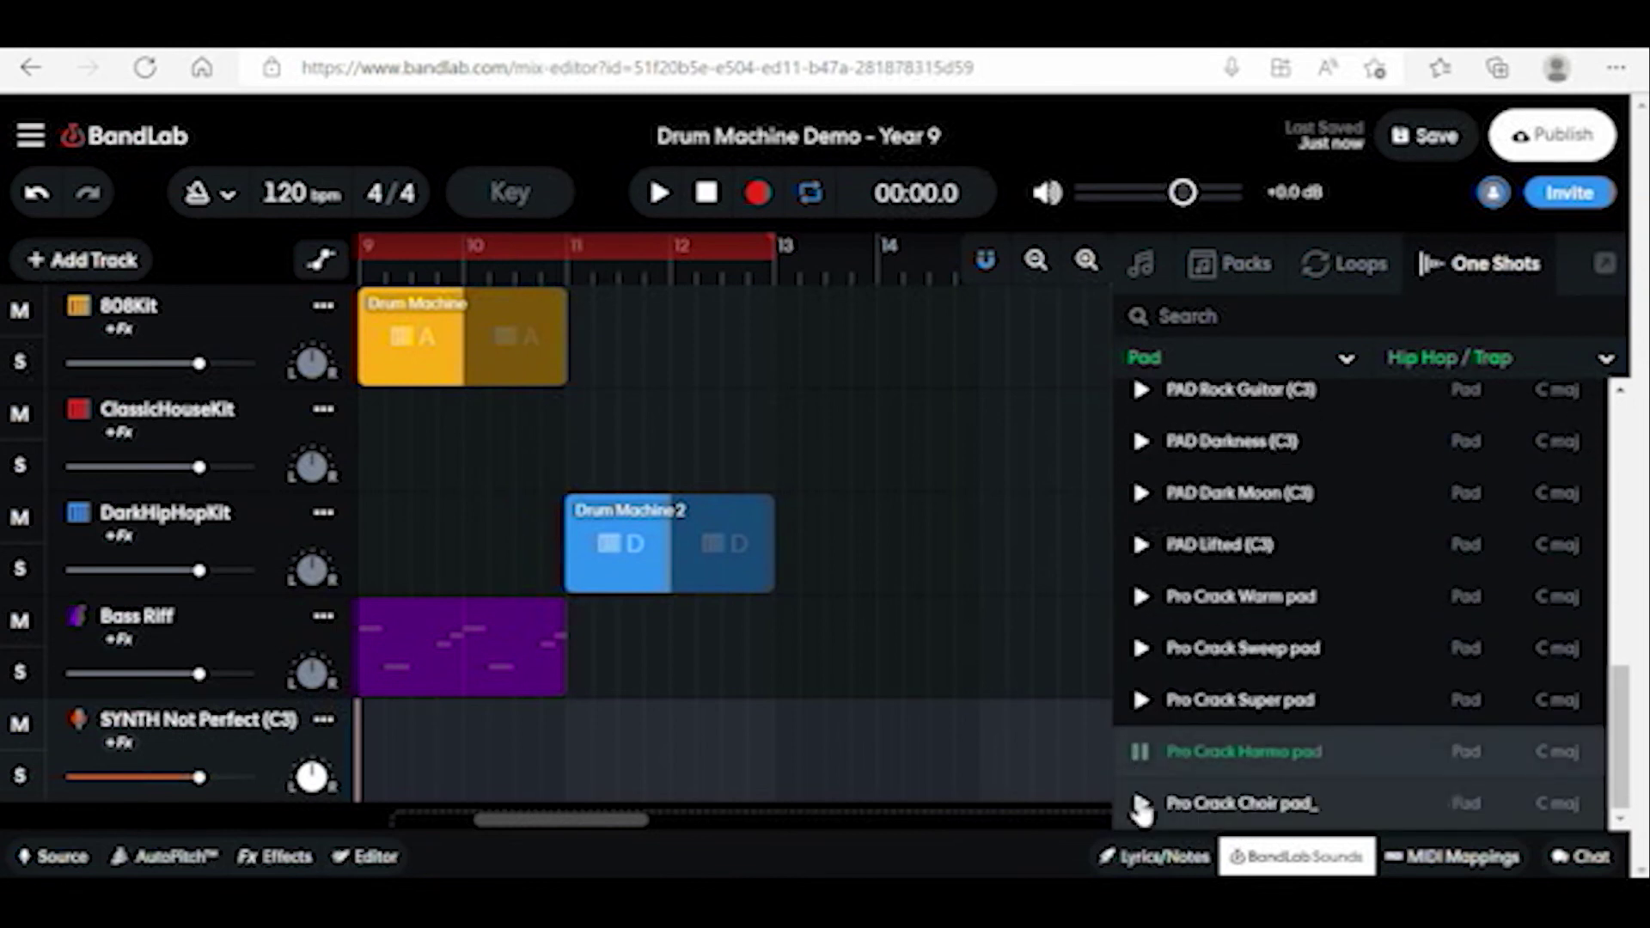
pyautogui.click(1140, 804)
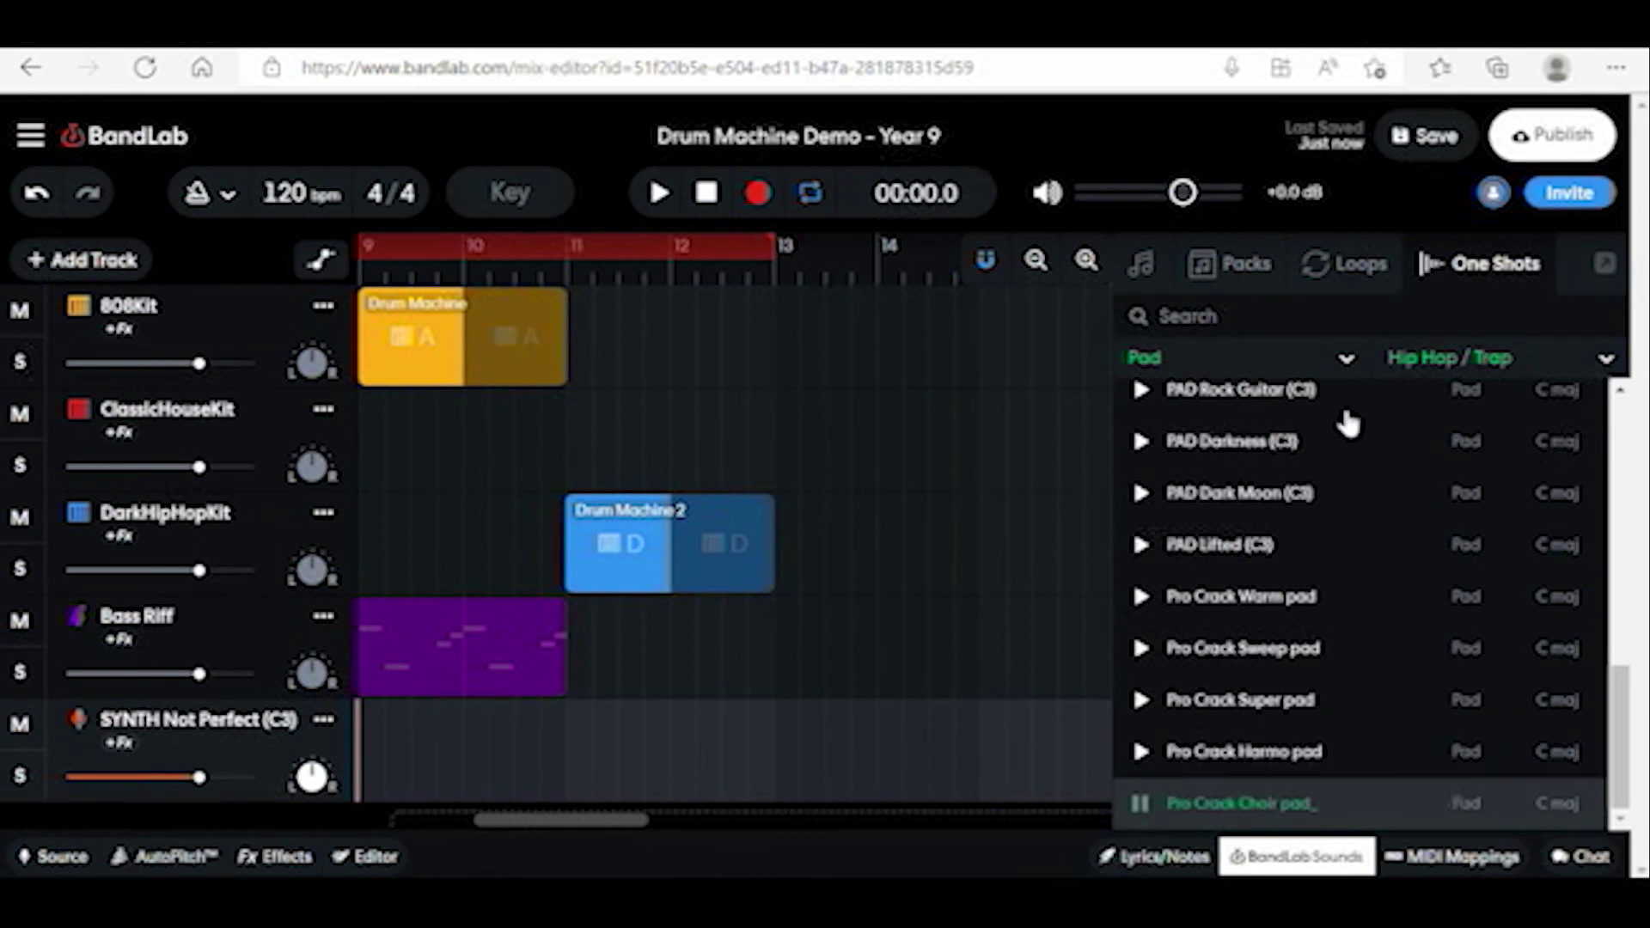
pyautogui.click(1347, 361)
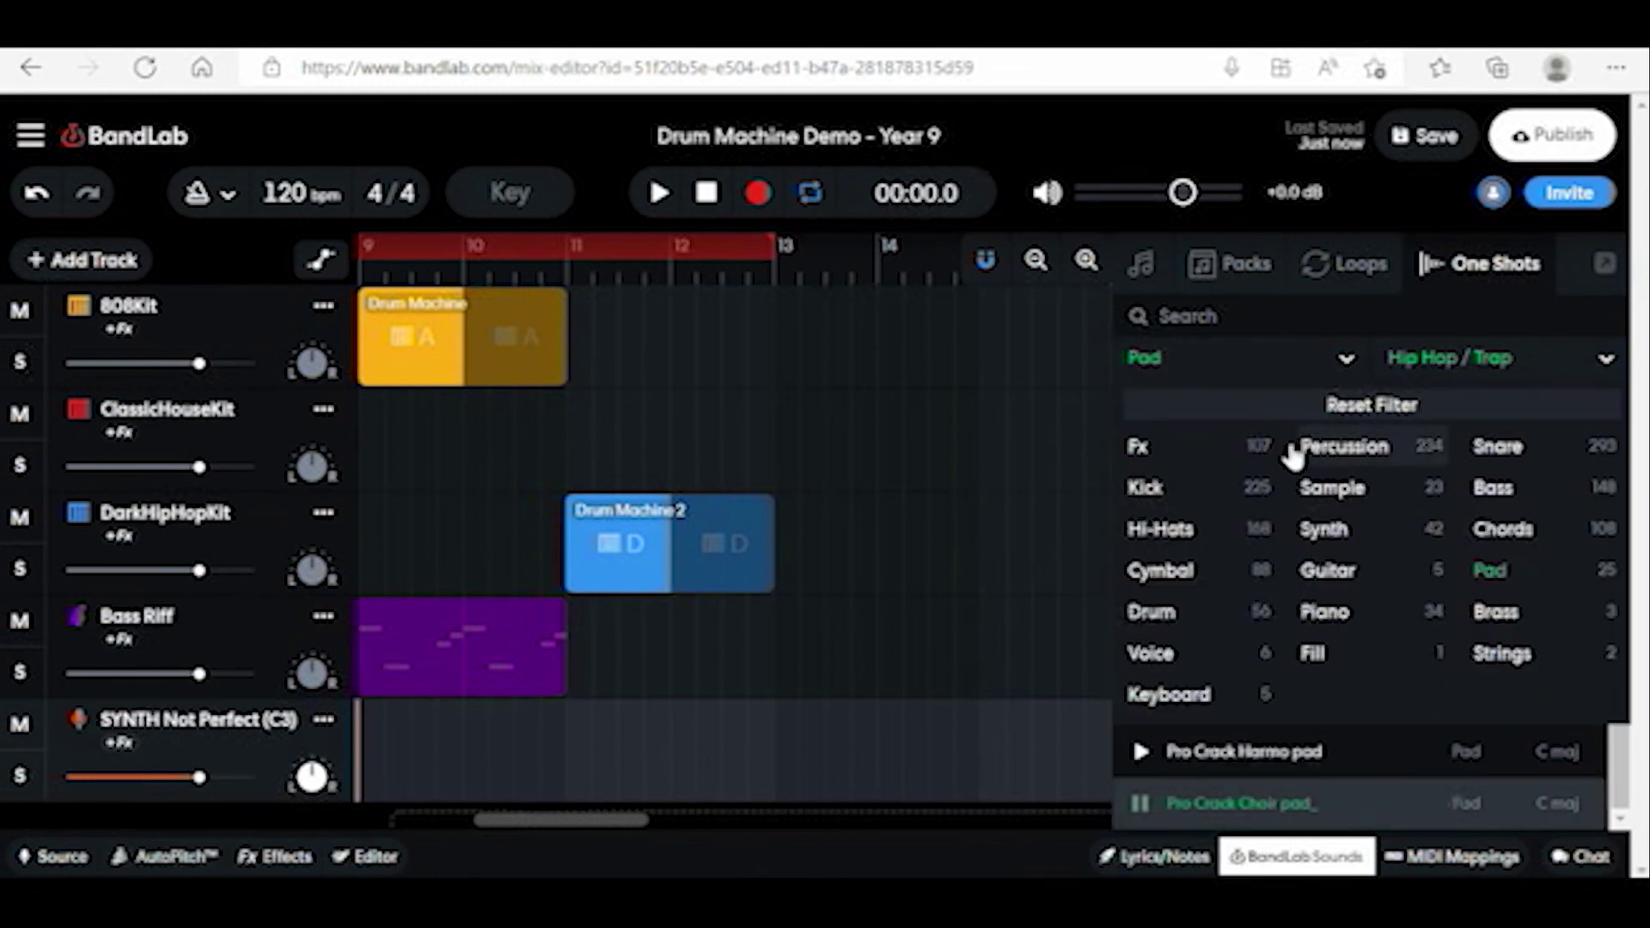
# - Filter one-shots to Fx and preview TRAP_FX4, TRAP_FX3, TRAP_FX1 and TRAP_FX5
pyautogui.click(1151, 442)
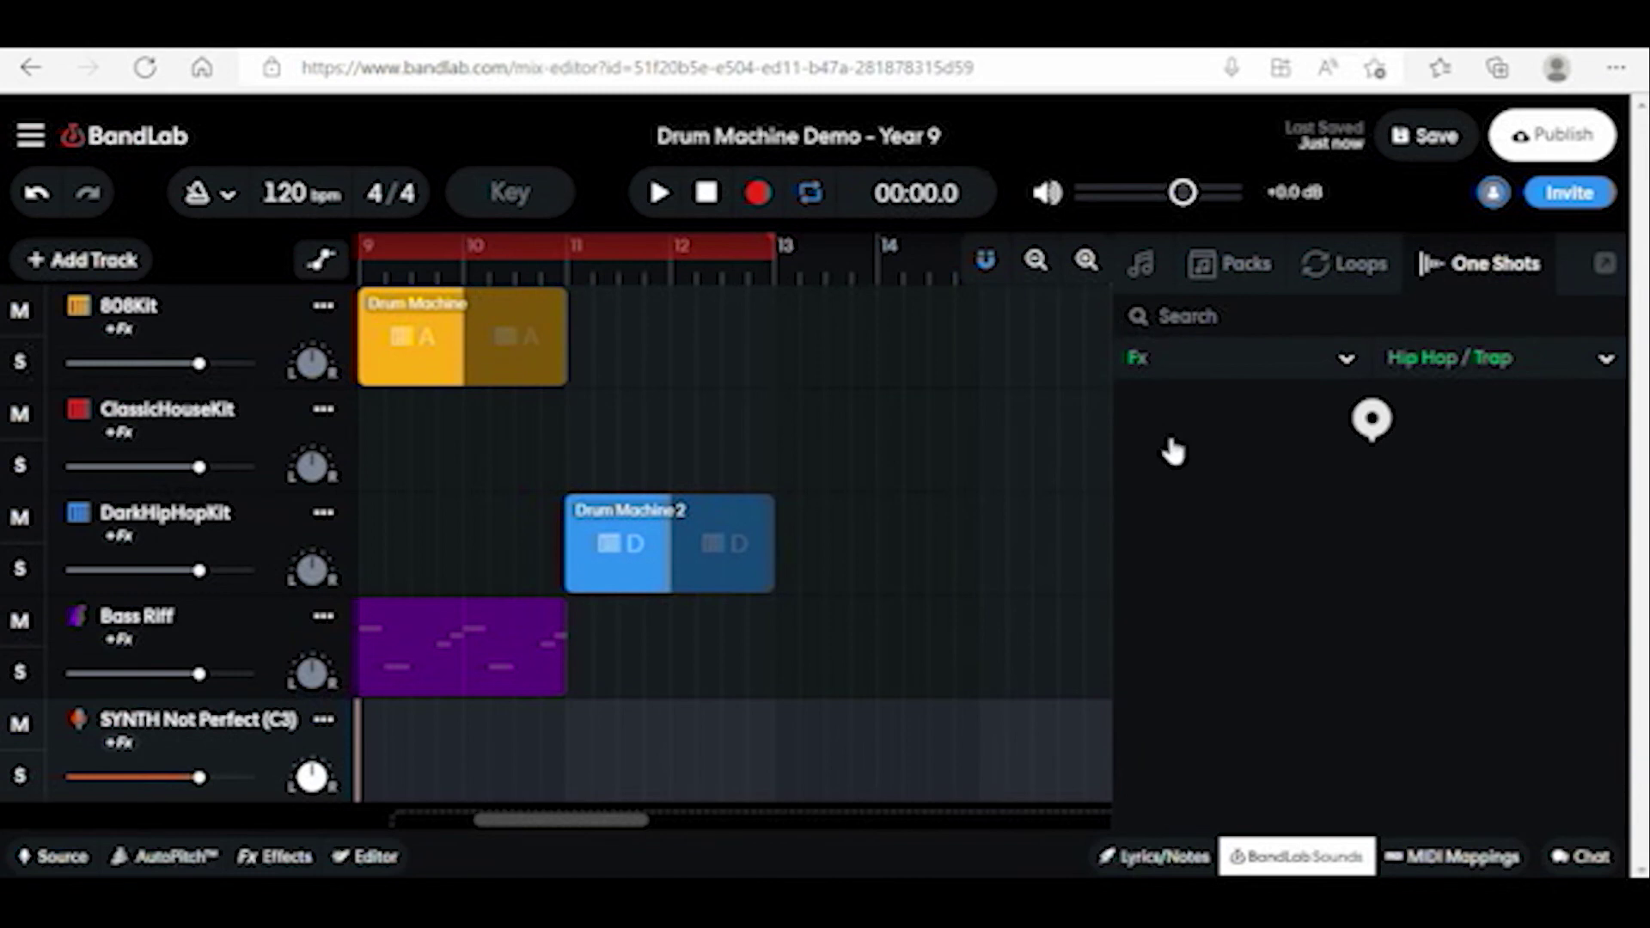
pyautogui.click(1139, 457)
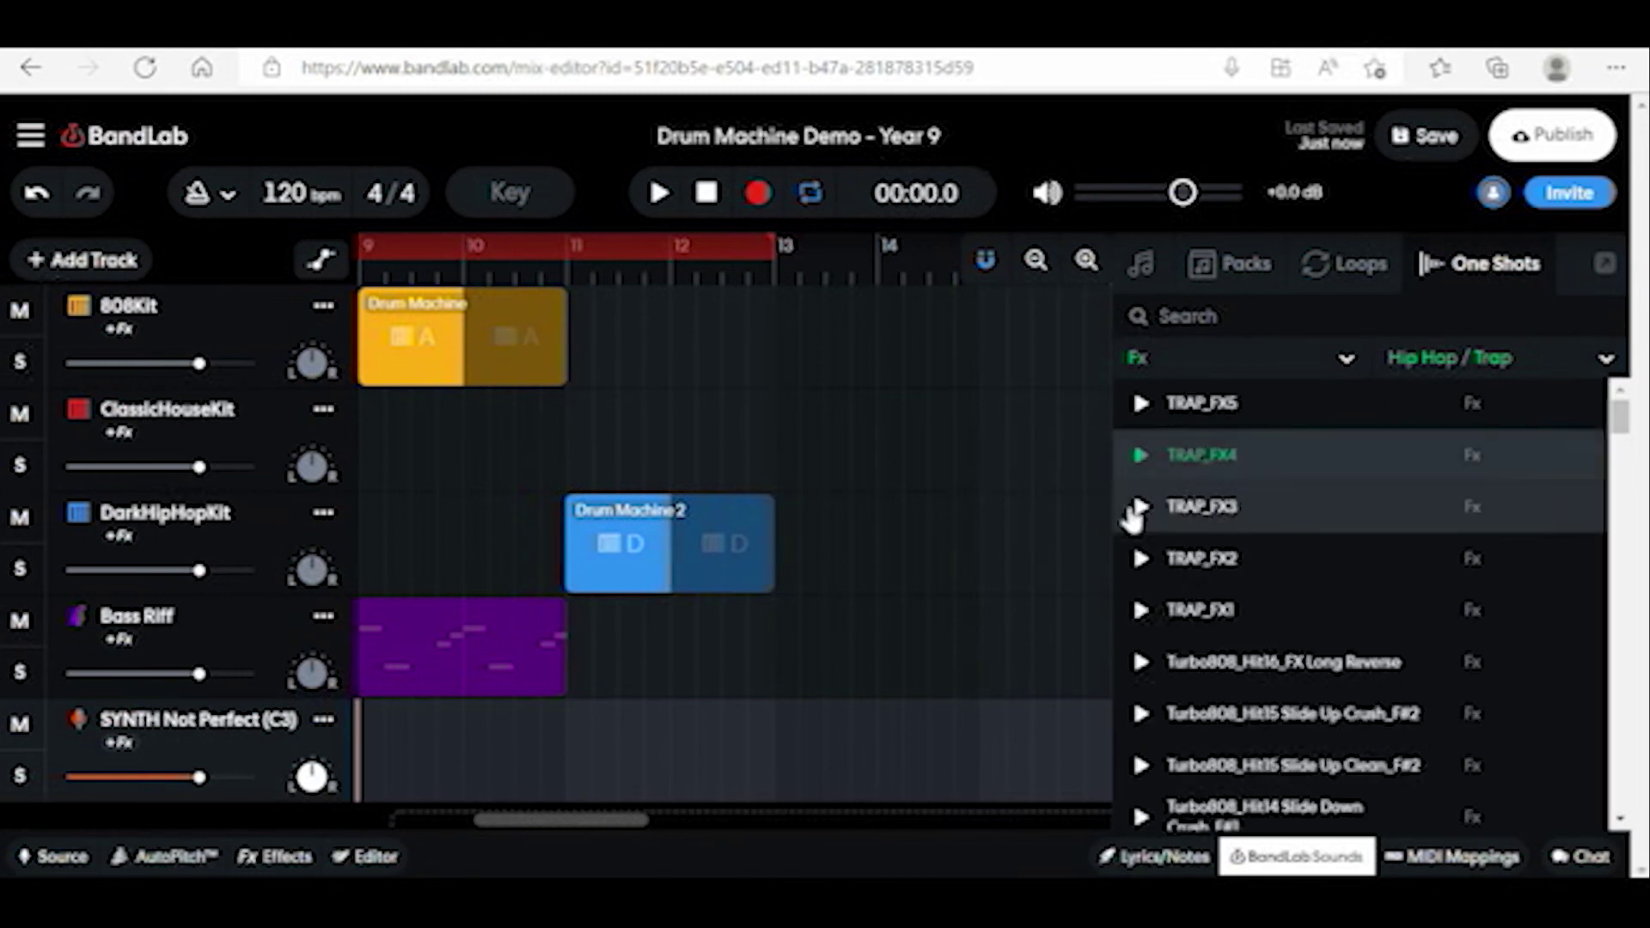
pyautogui.click(1139, 508)
pyautogui.click(1135, 610)
pyautogui.click(1142, 403)
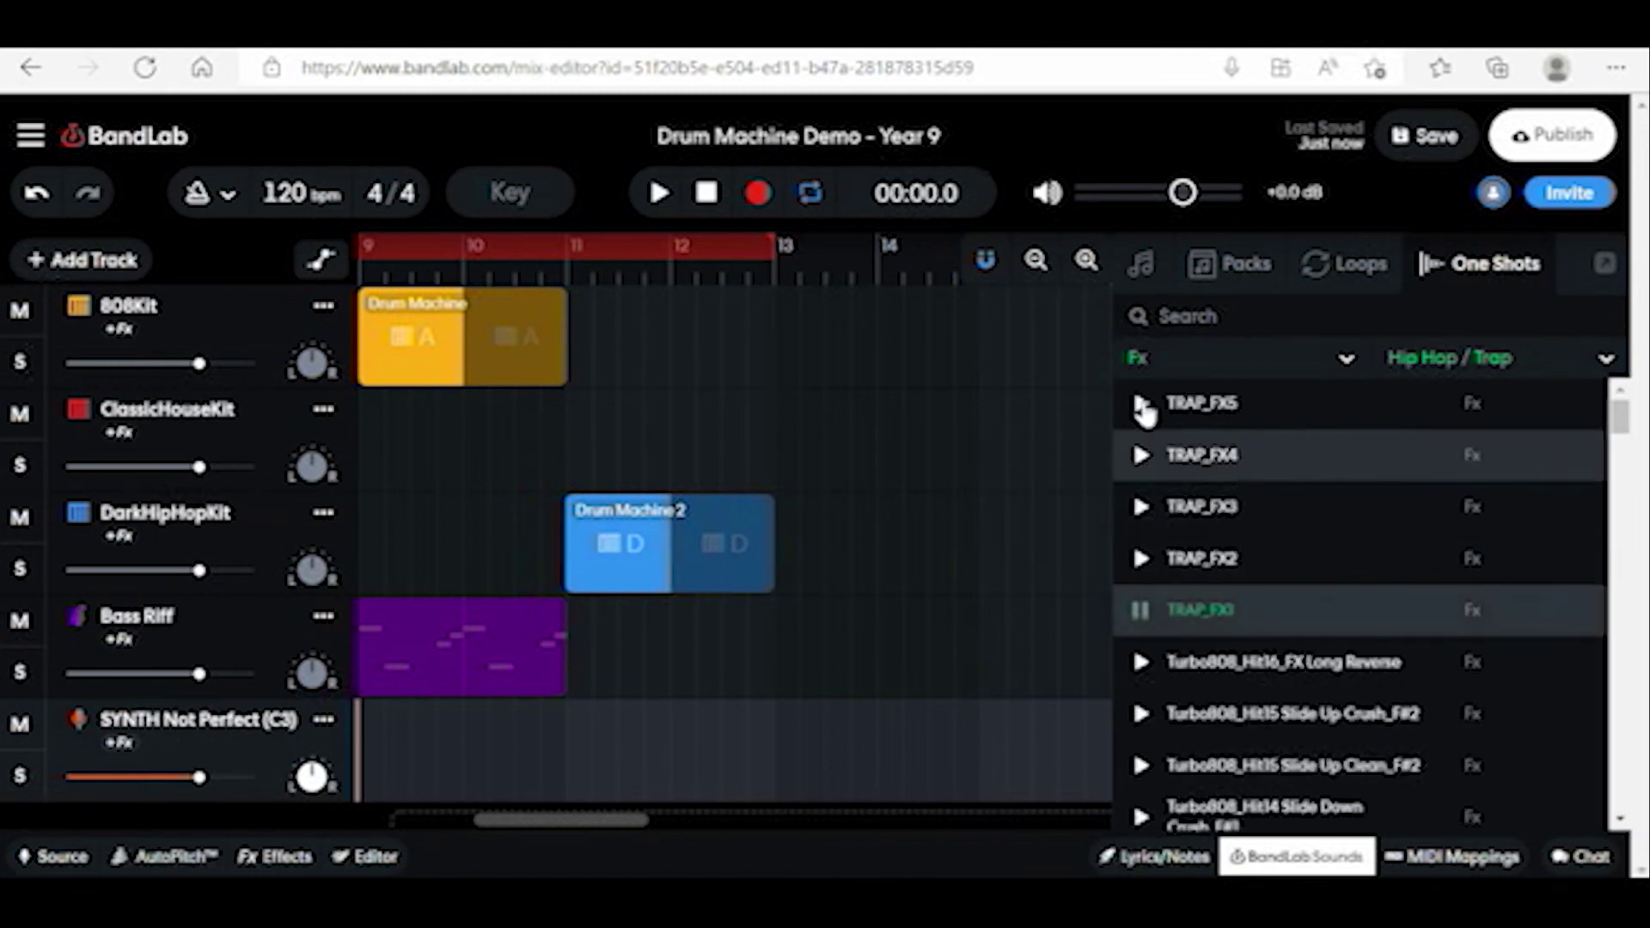
pyautogui.scroll(-1, 1171, 556)
pyautogui.scroll(-1, 1143, 548)
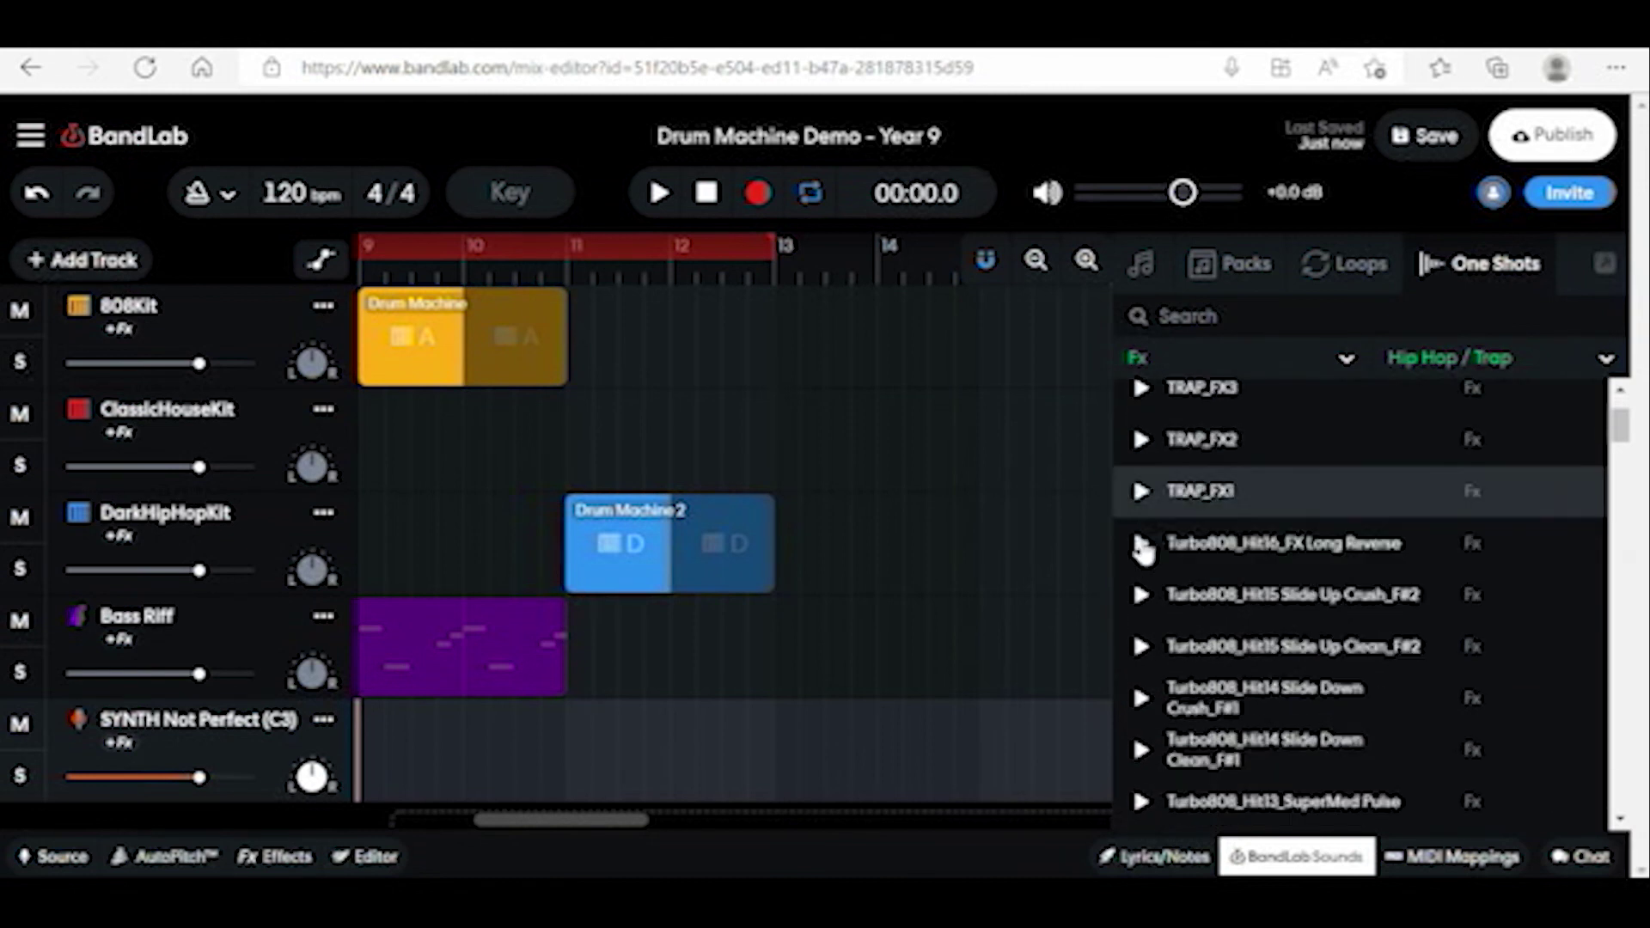
pyautogui.scroll(-1, 1140, 537)
# - Preview the Turbo808 Hit16 and Hit15 FX, then delete the SYNTH Not Perfect (C3) track
pyautogui.click(1139, 528)
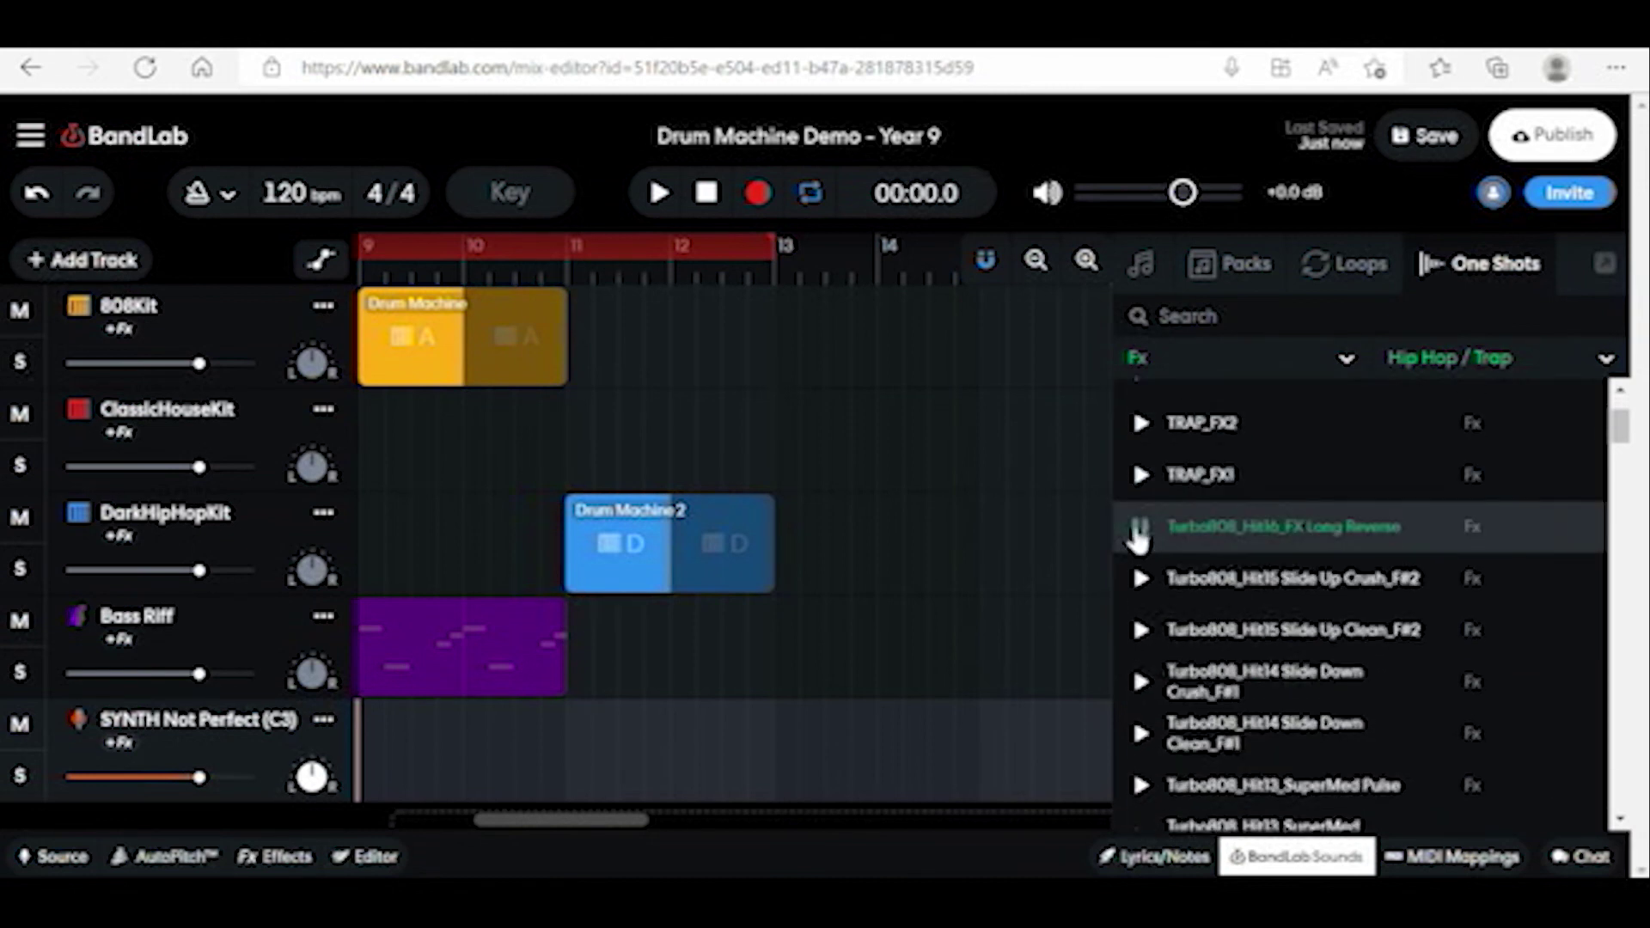
pyautogui.click(1141, 579)
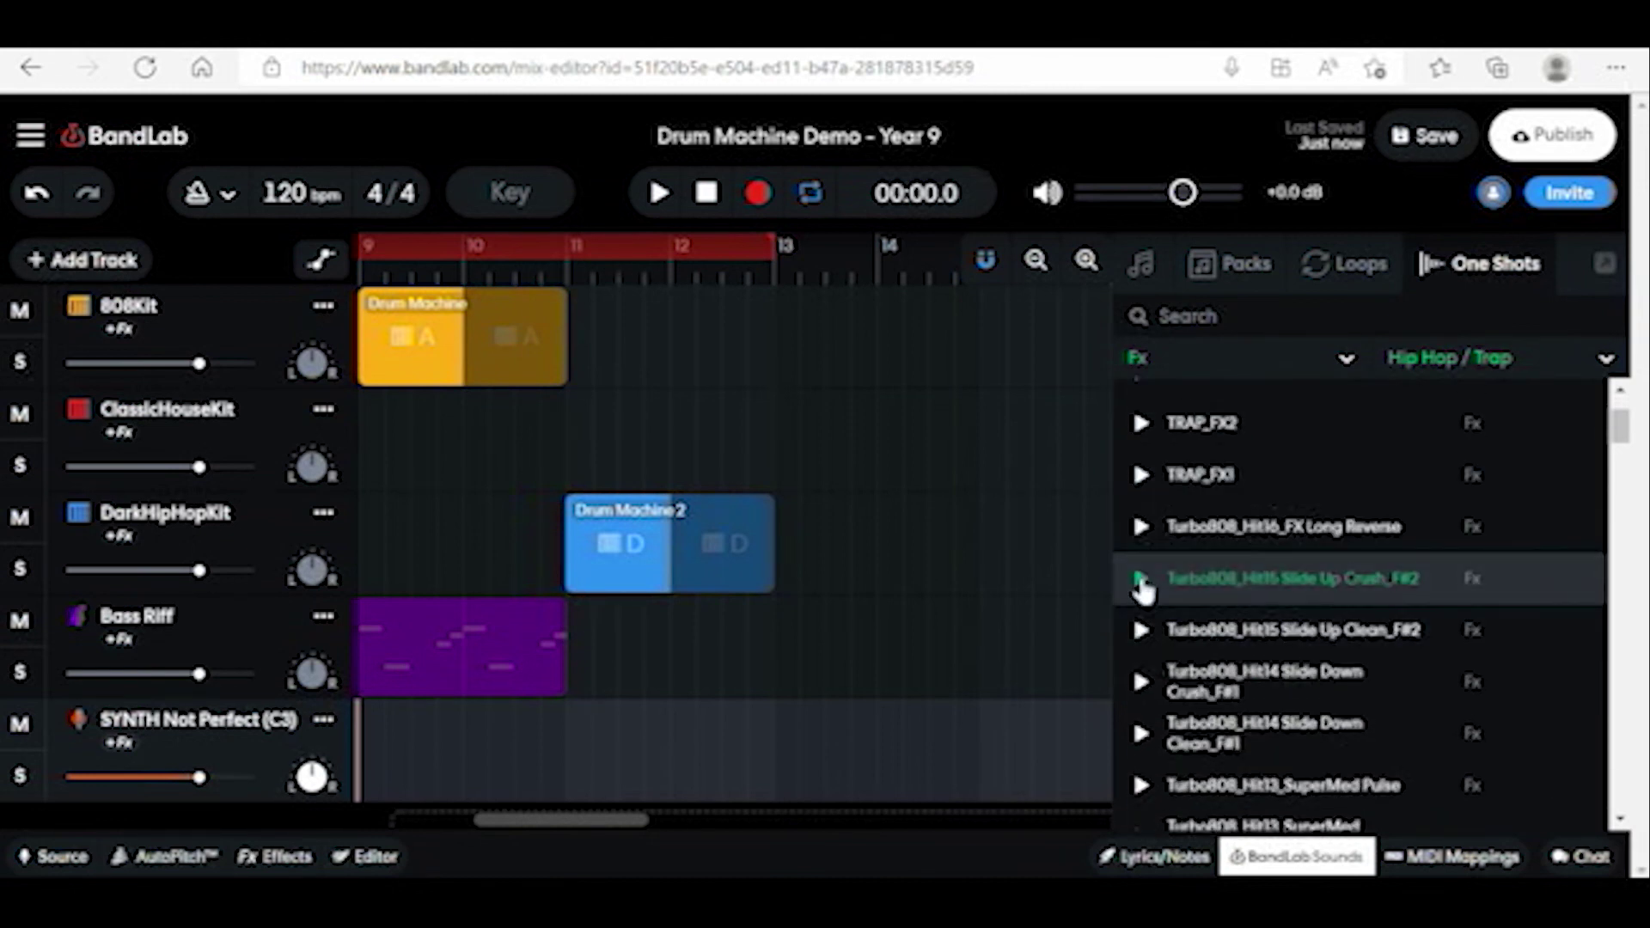
pyautogui.click(1140, 579)
pyautogui.rightClick(187, 741)
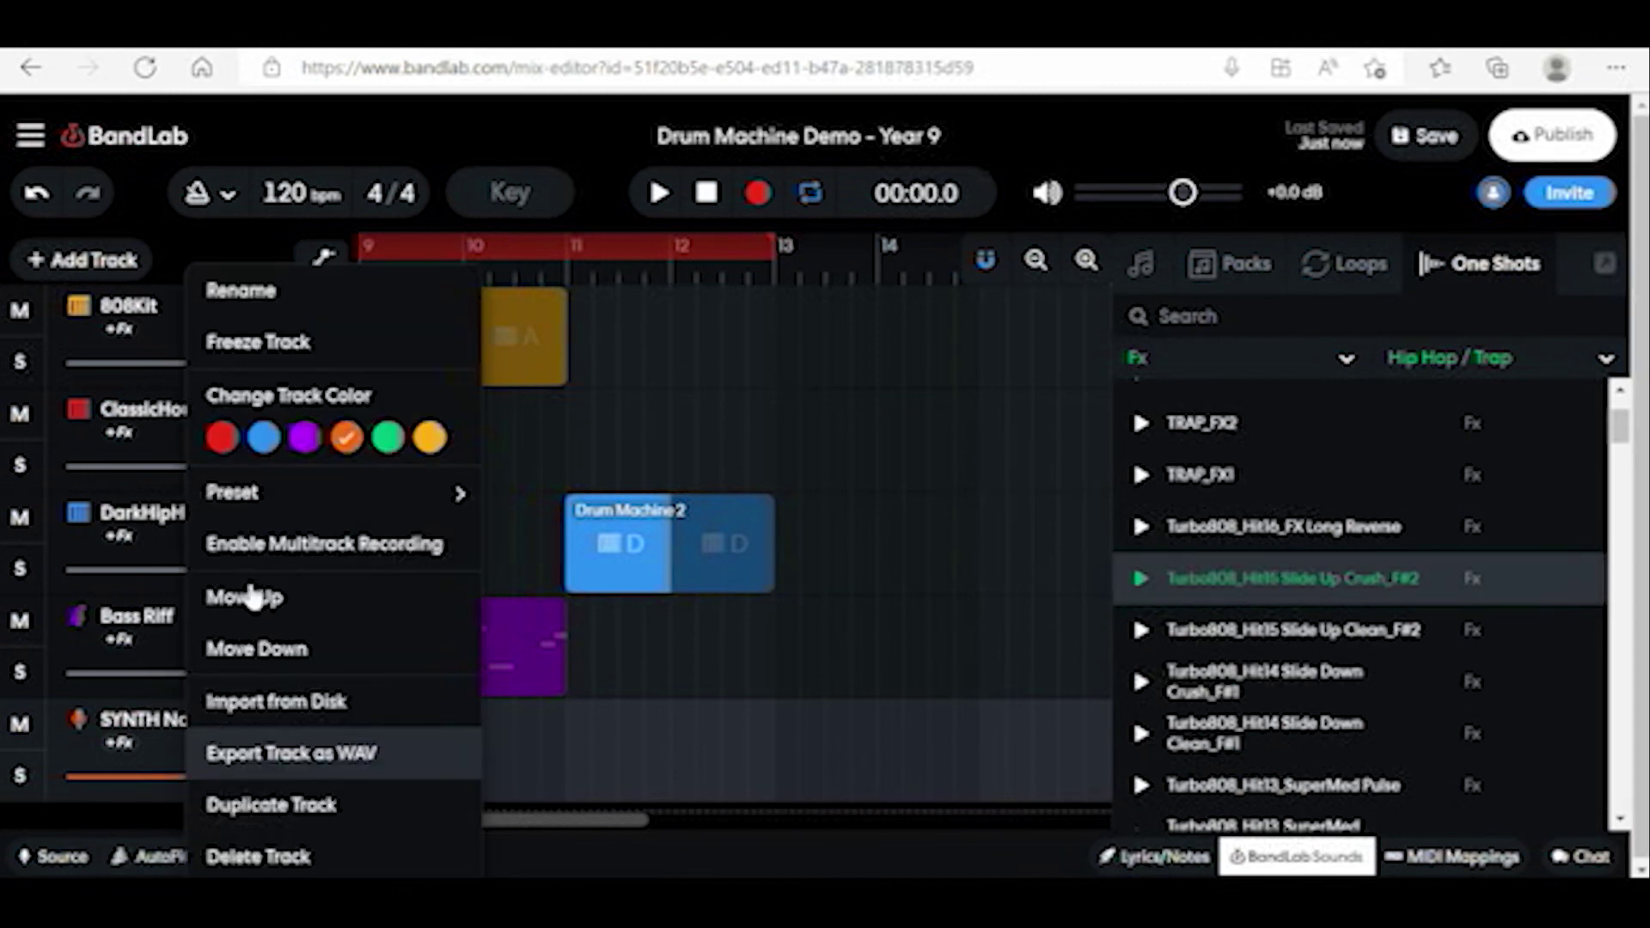
pyautogui.click(263, 856)
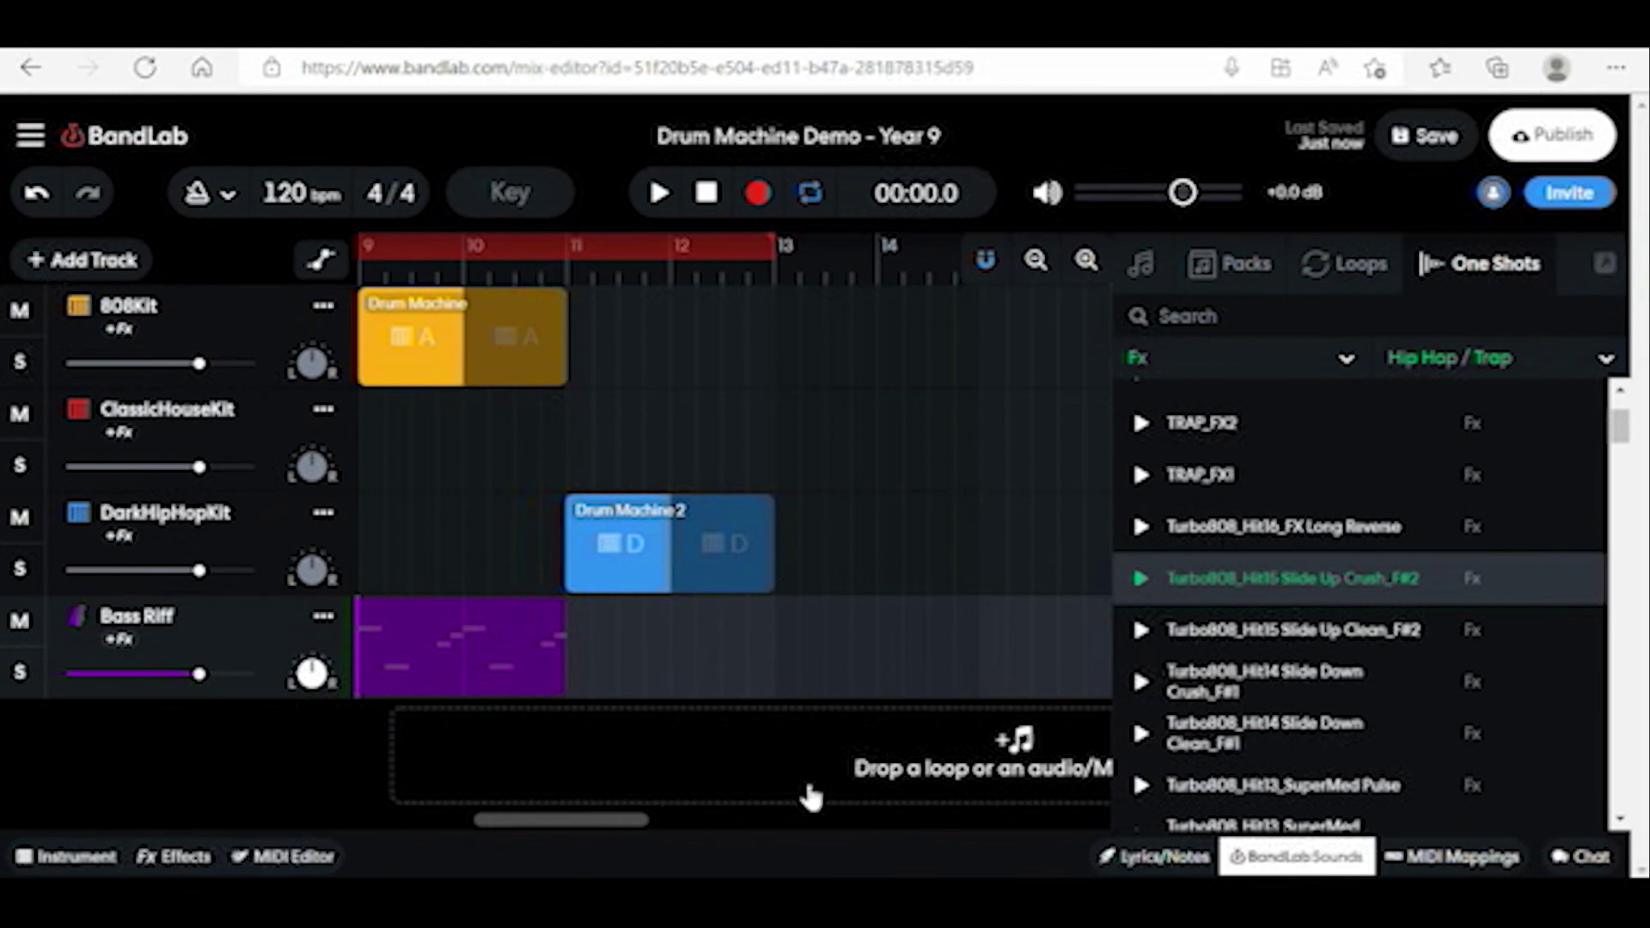
# - Set the playhead near bar 12 and audition the Turbo808 Hit14/Hit15 slide one-shots
pyautogui.click(722, 277)
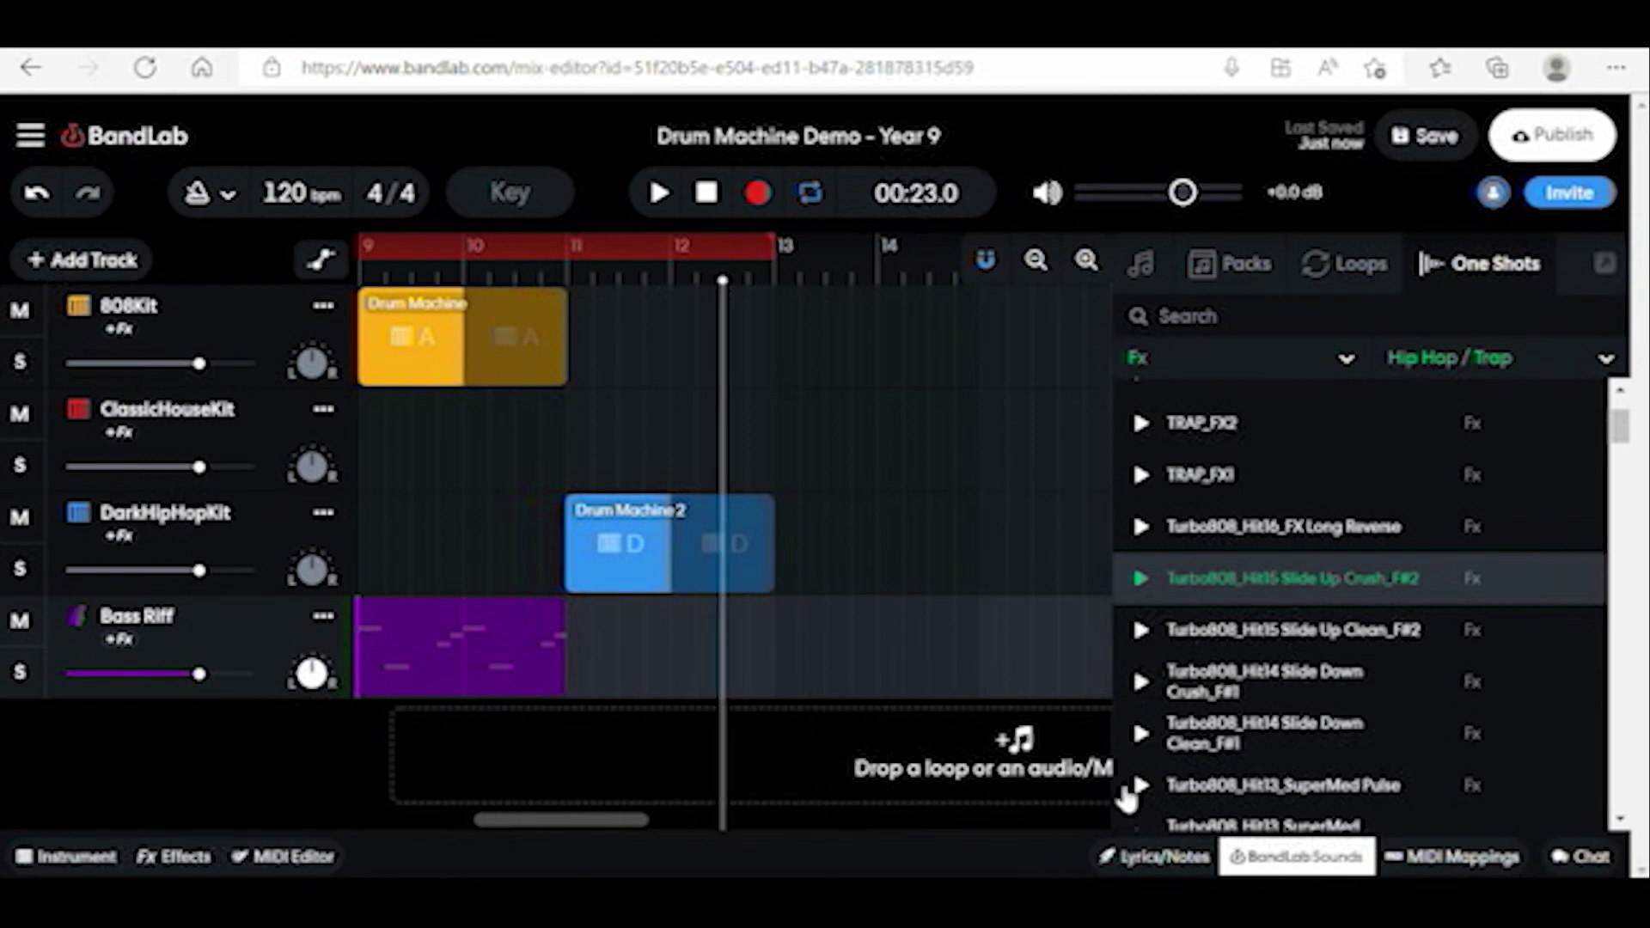
pyautogui.click(1141, 579)
pyautogui.click(1141, 630)
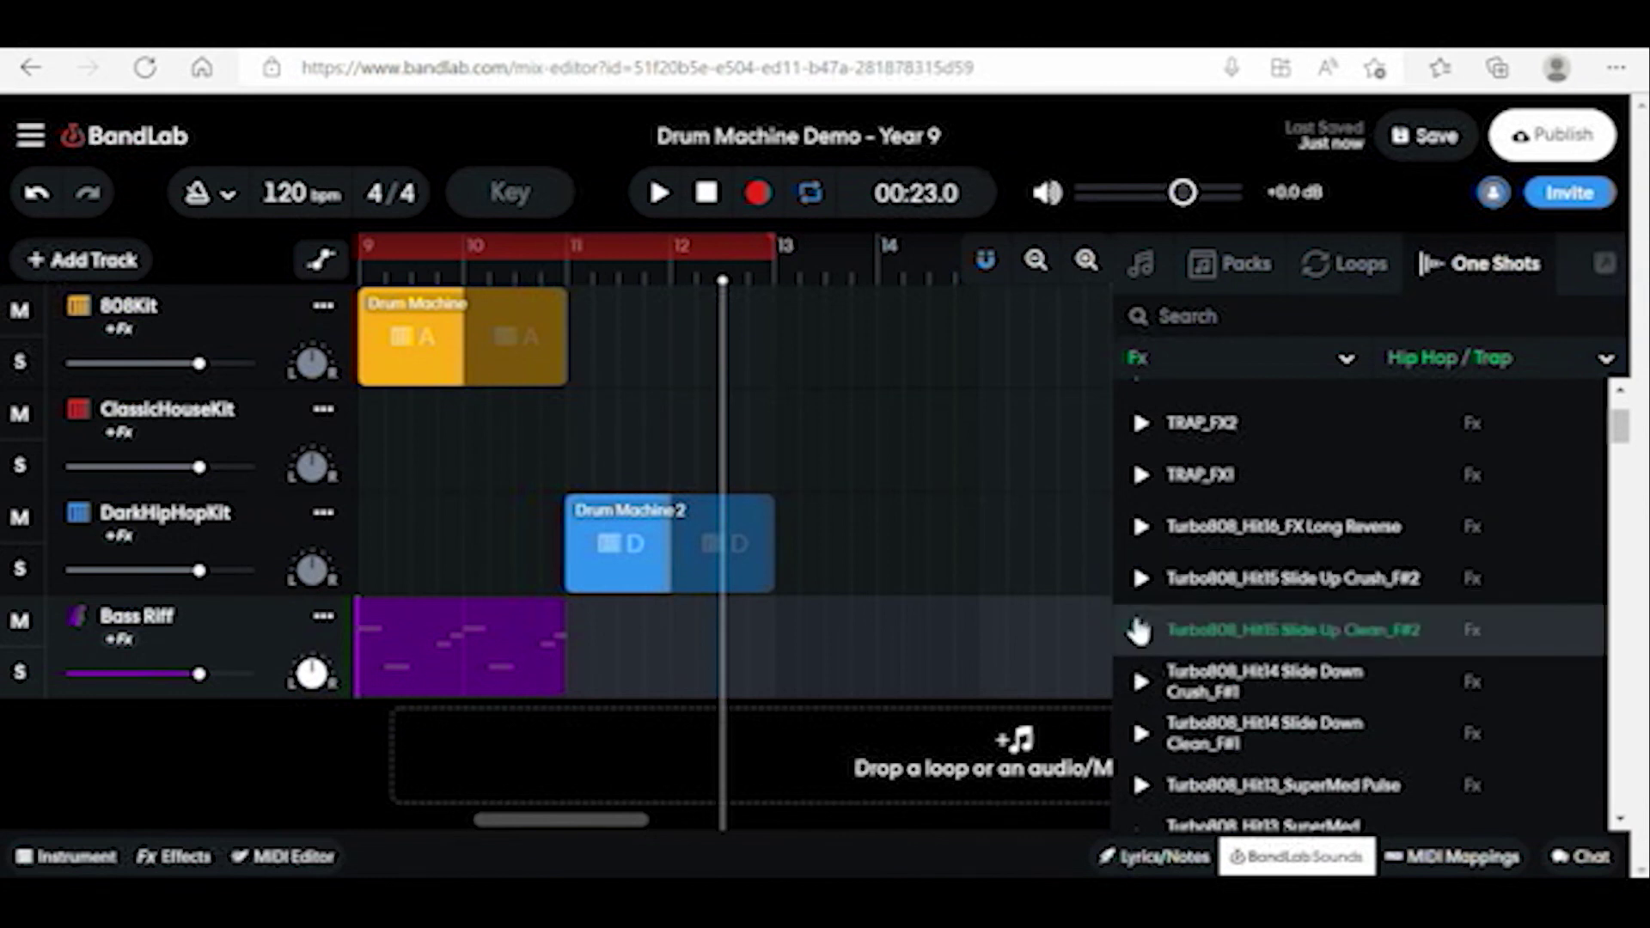
pyautogui.click(1135, 686)
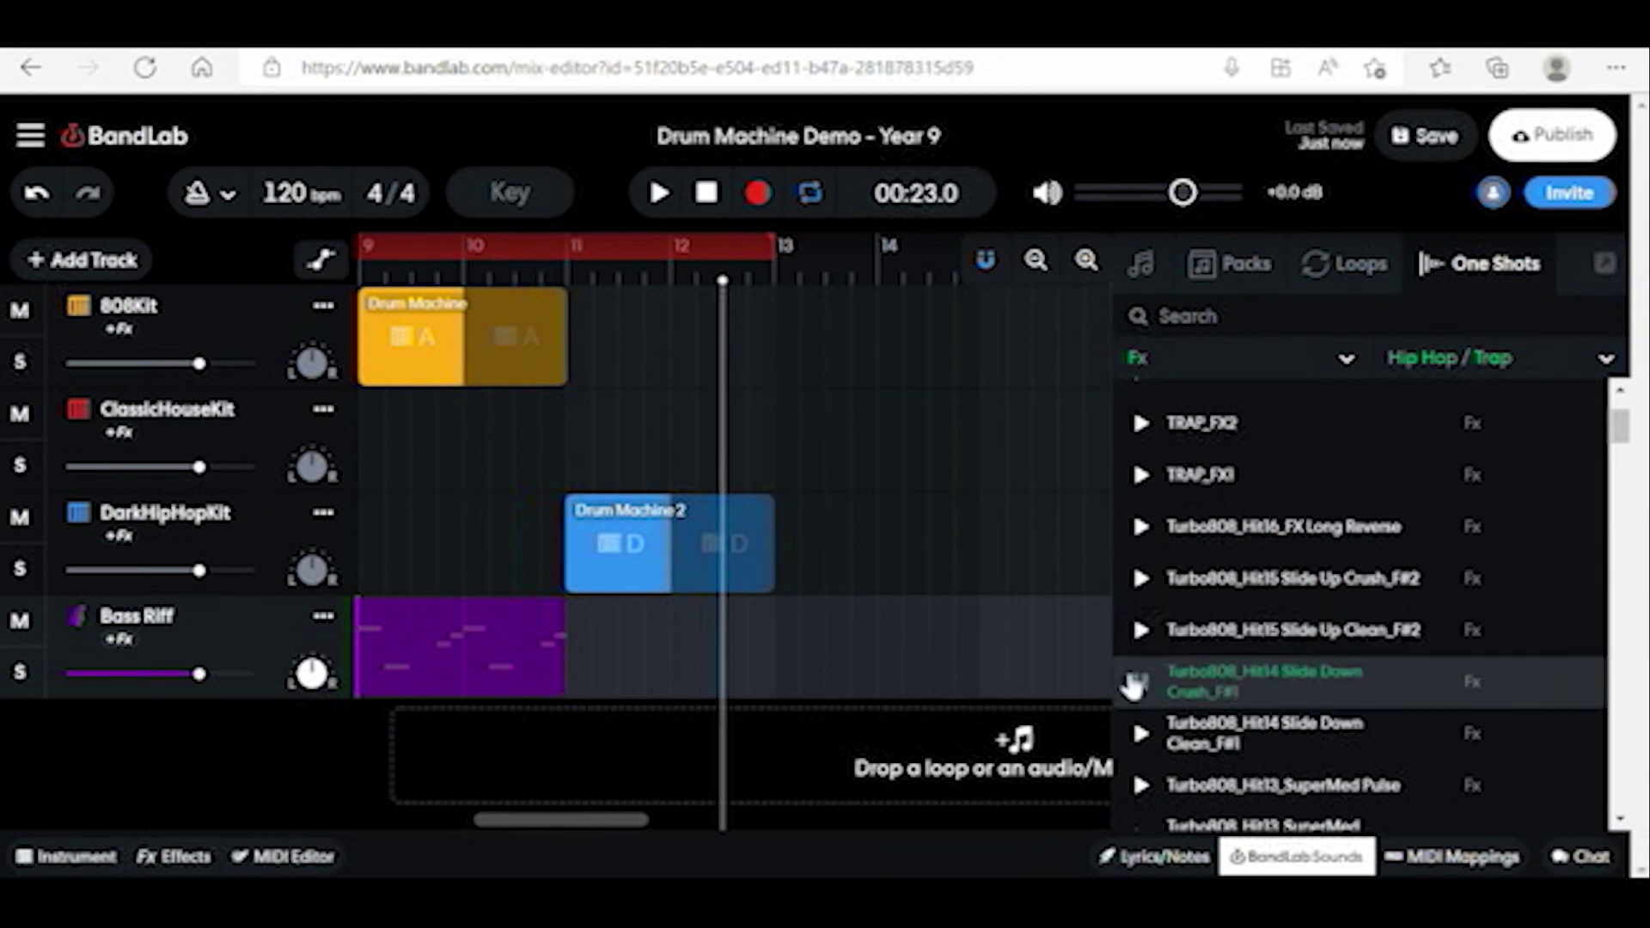
pyautogui.click(1140, 739)
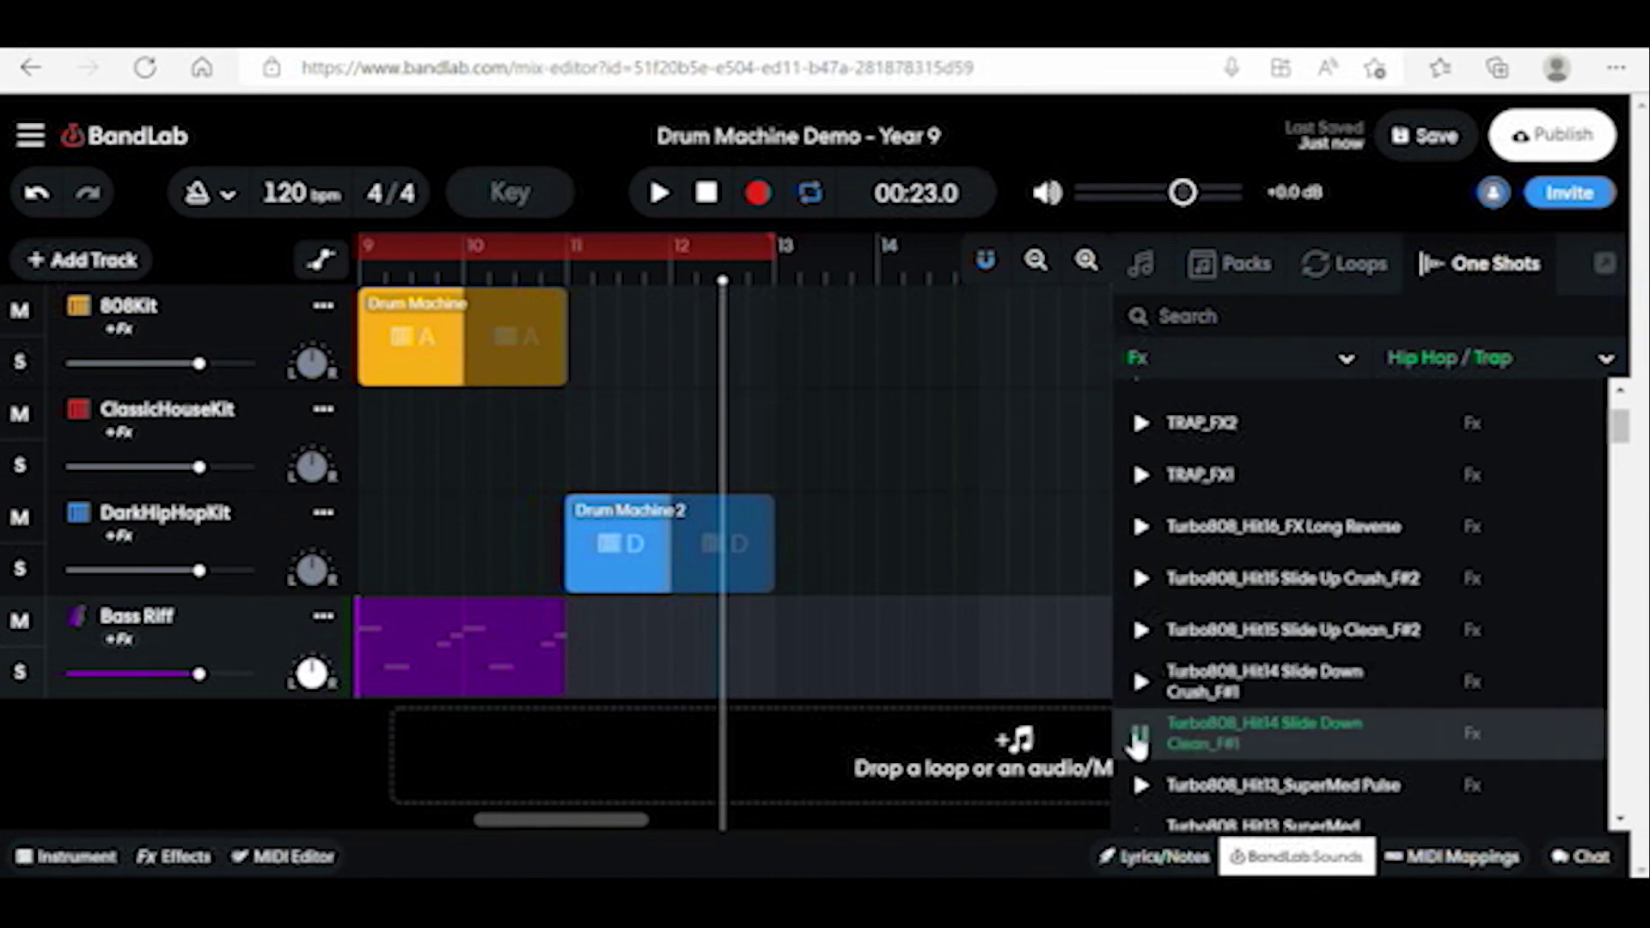
pyautogui.click(1143, 684)
# - Add Turbo808_Hit14 Slide Down Crush_F#1 as a new track near bar 12, then play from bar 11
pyautogui.moveTo(1143, 684); pyautogui.dragTo(749, 753)
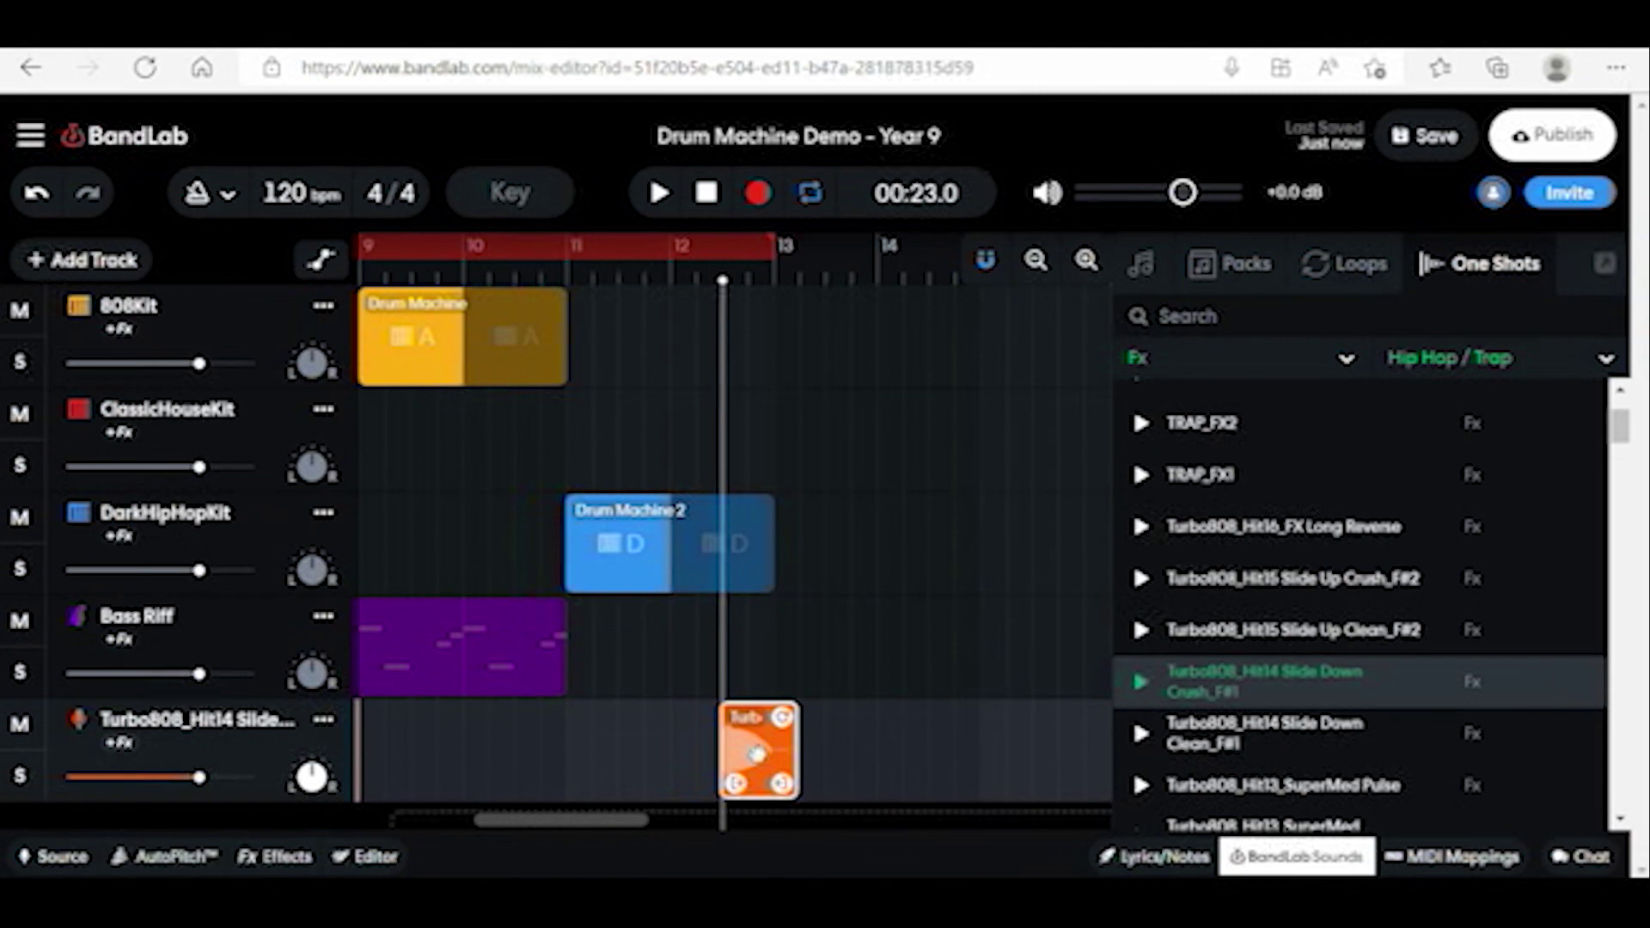
pyautogui.click(569, 277)
pyautogui.click(659, 192)
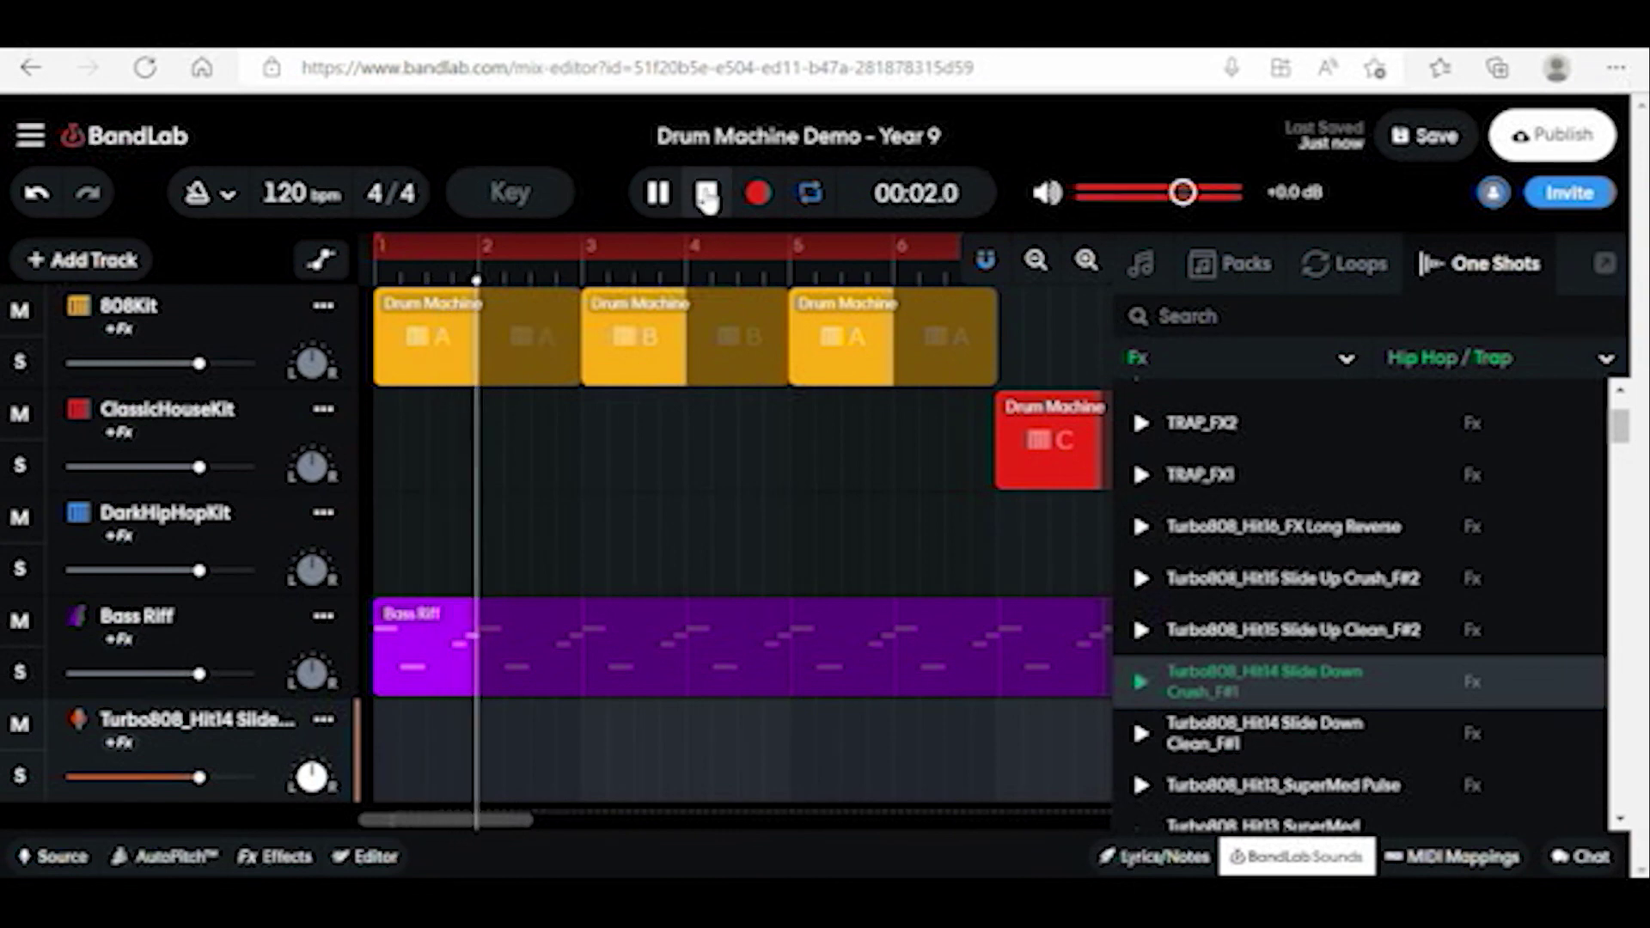
# - Stop playback, close the BandLab Sounds browser, and save the project as a new revision
pyautogui.click(708, 192)
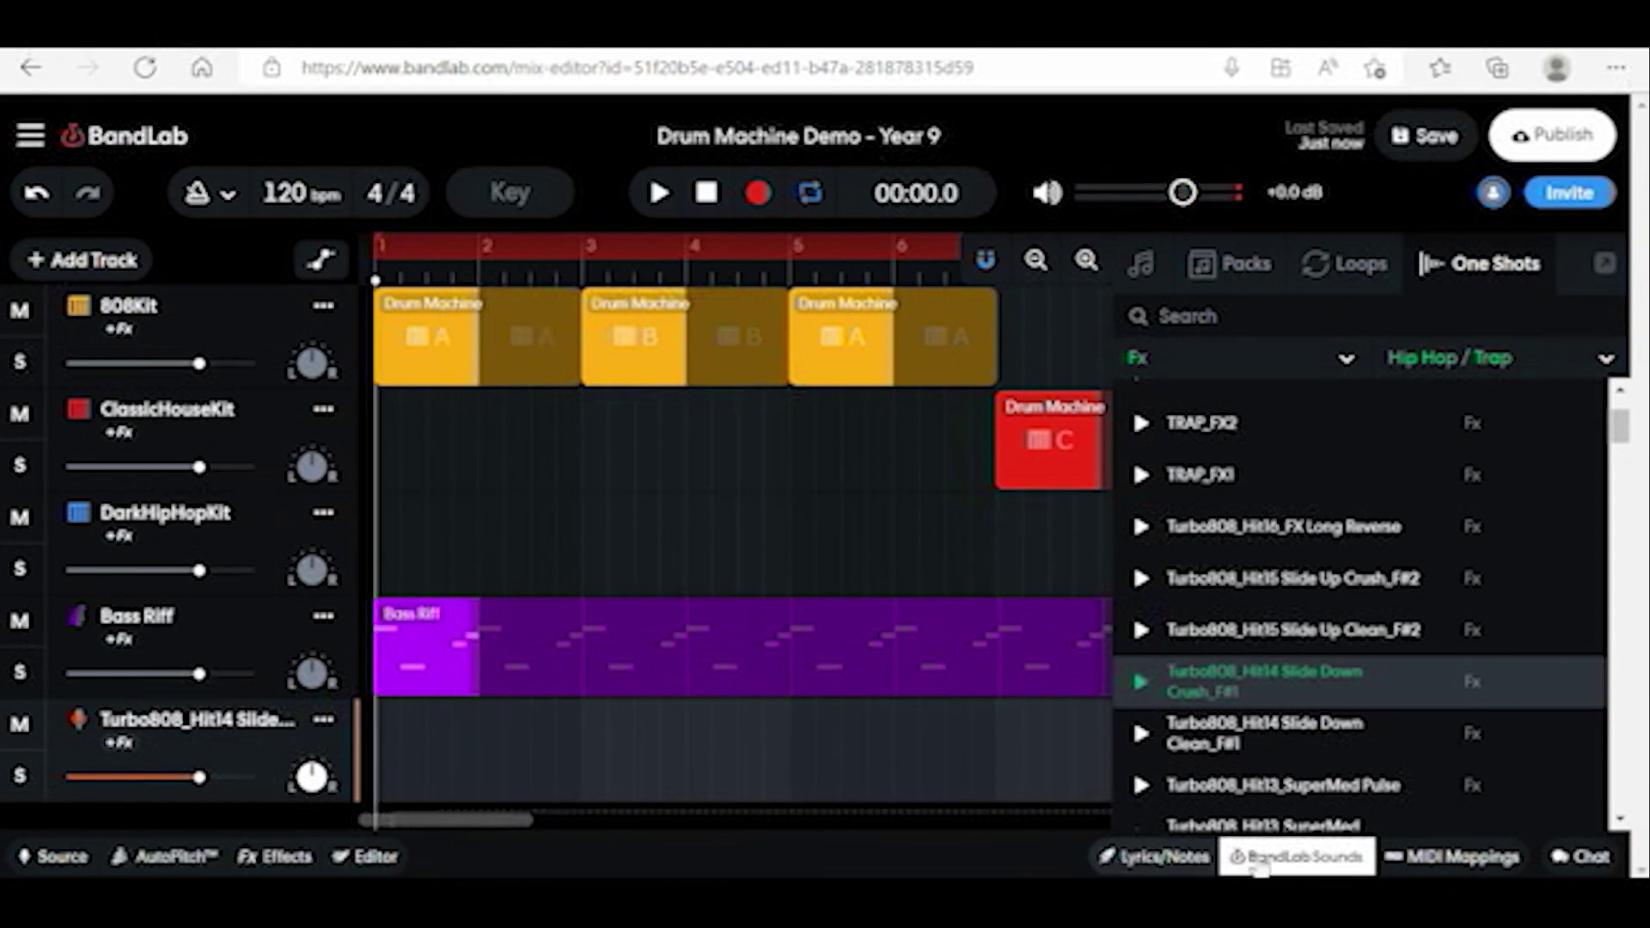
pyautogui.click(1261, 861)
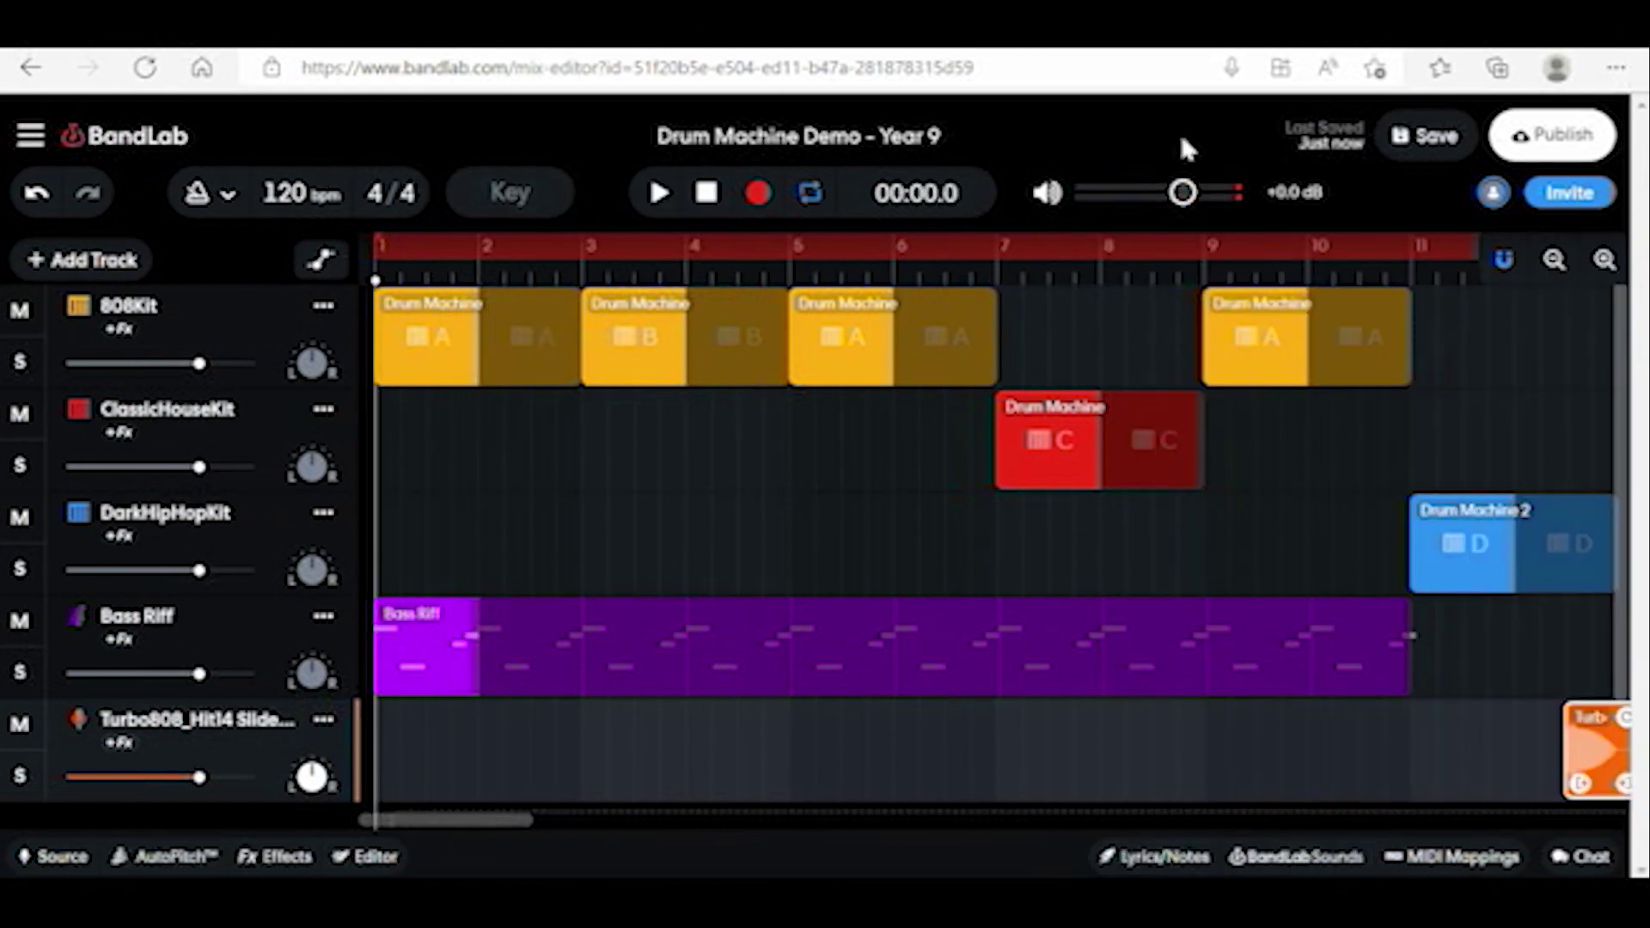
pyautogui.click(1411, 139)
pyautogui.click(1409, 129)
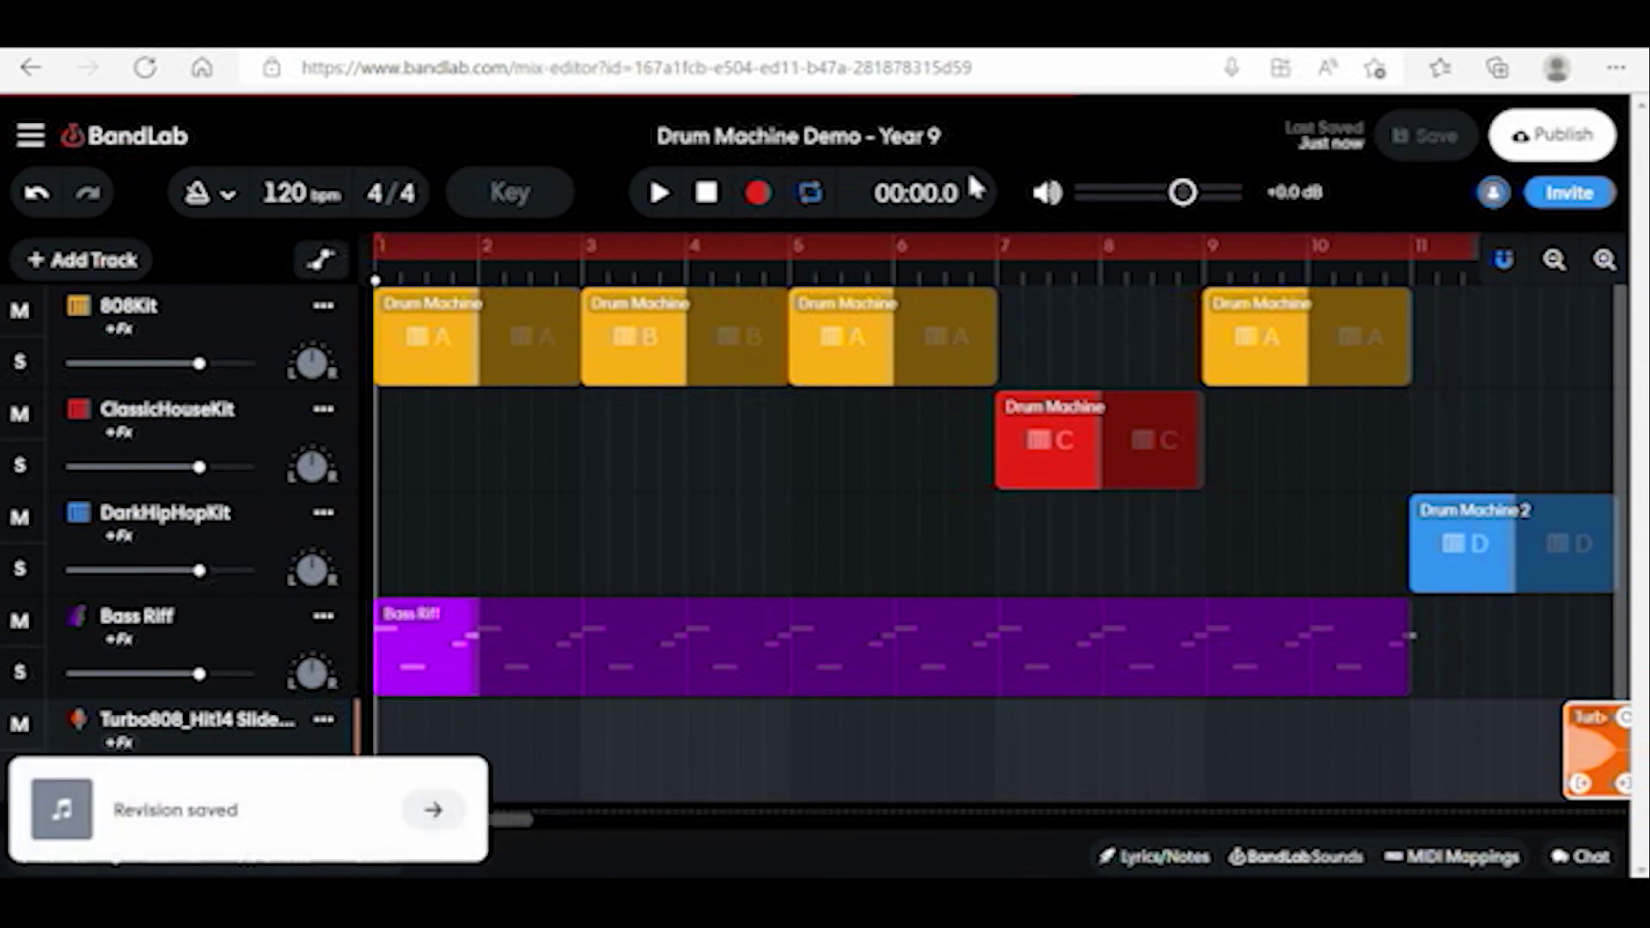
pyautogui.click(655, 194)
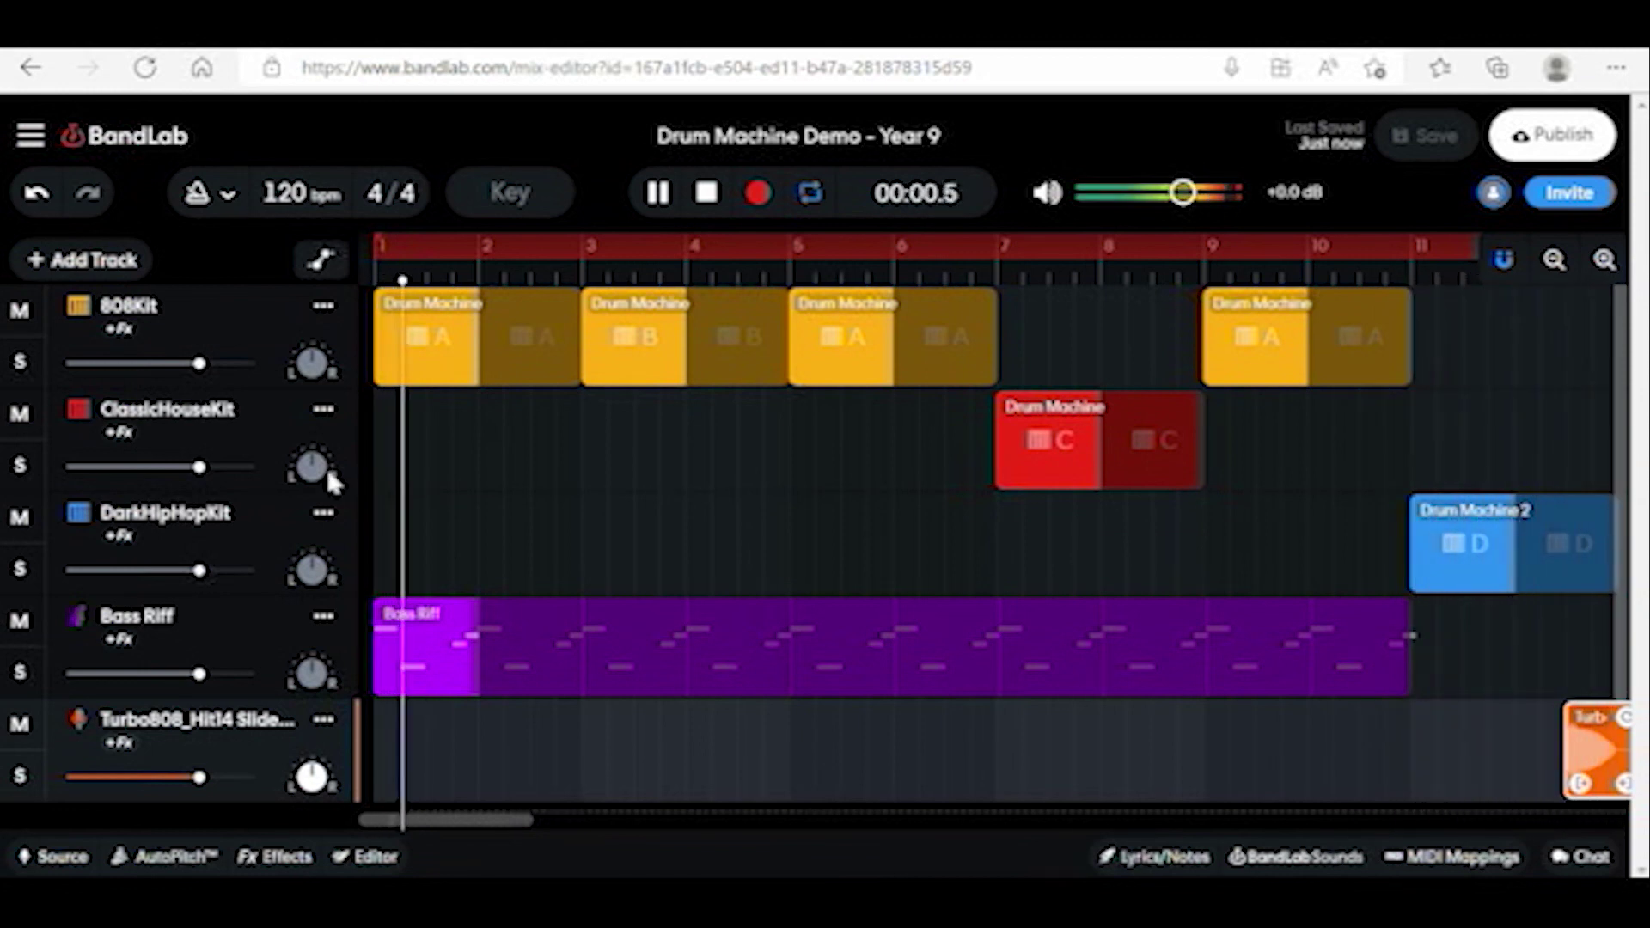
pyautogui.click(708, 193)
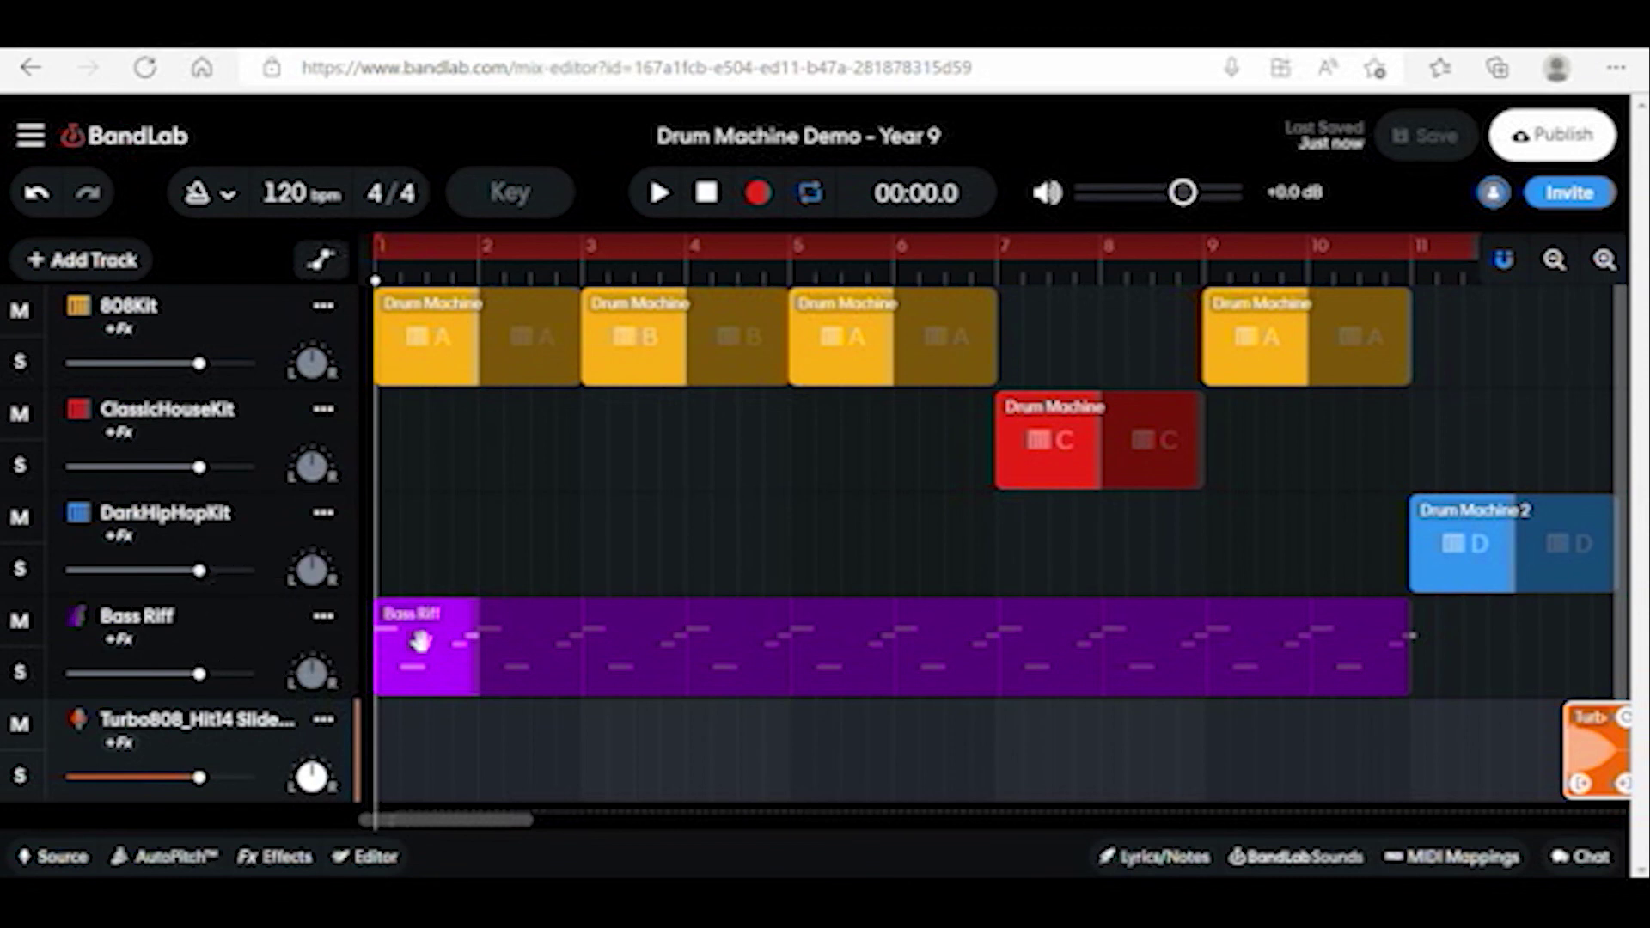
# - Select the Bass Riff region on the timeline
pyautogui.click(420, 641)
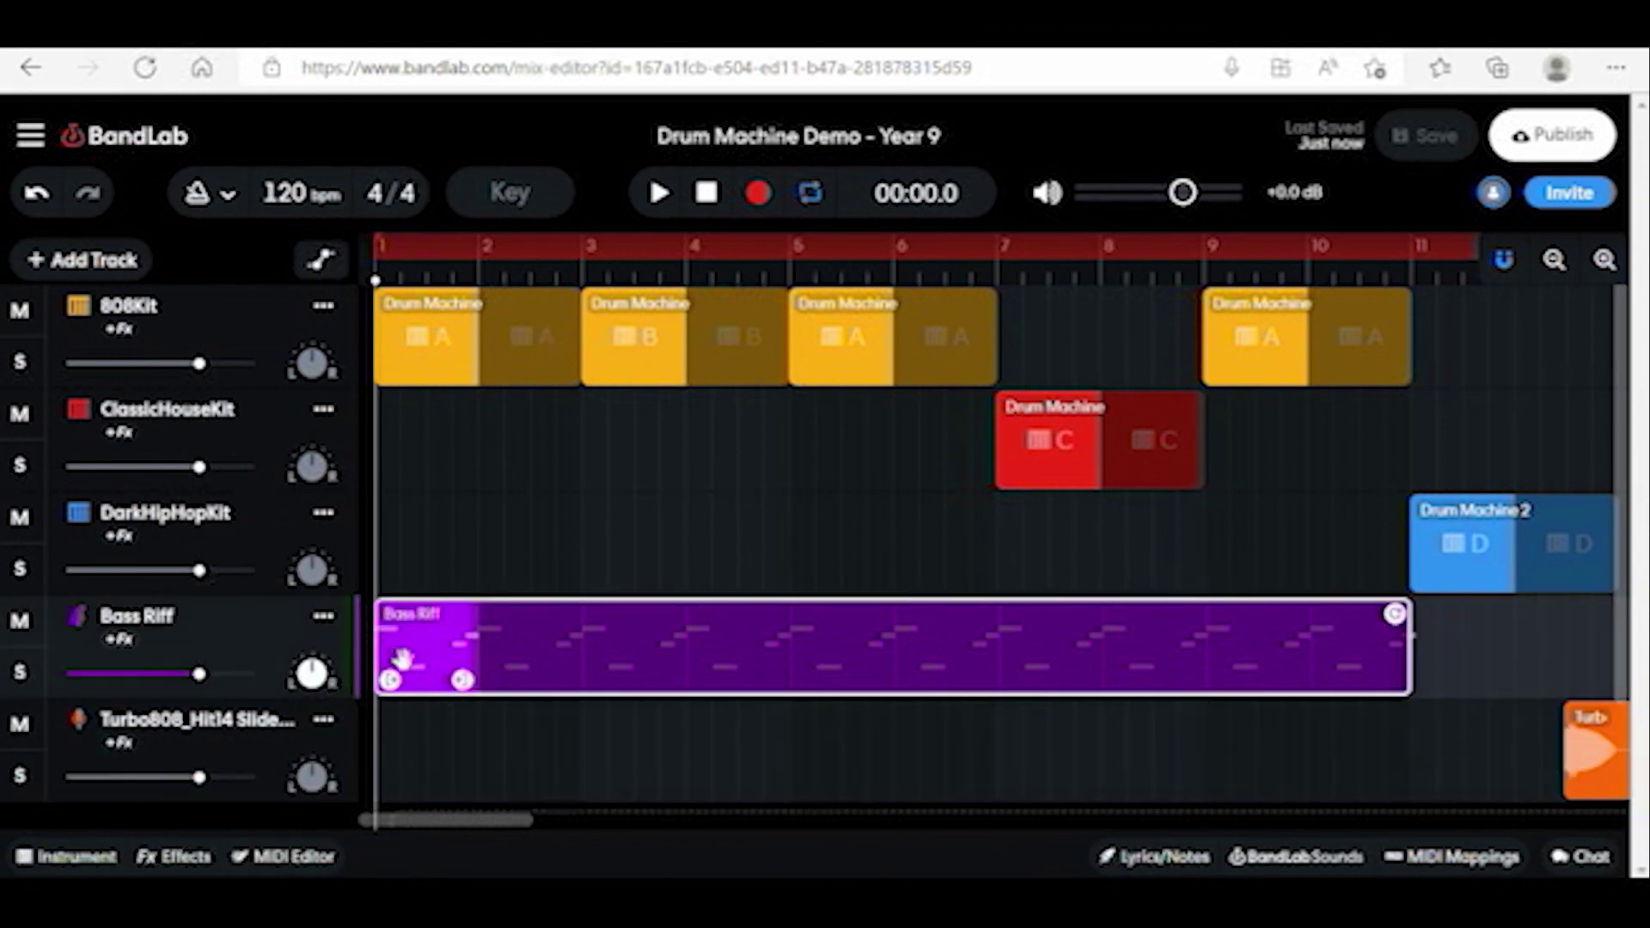